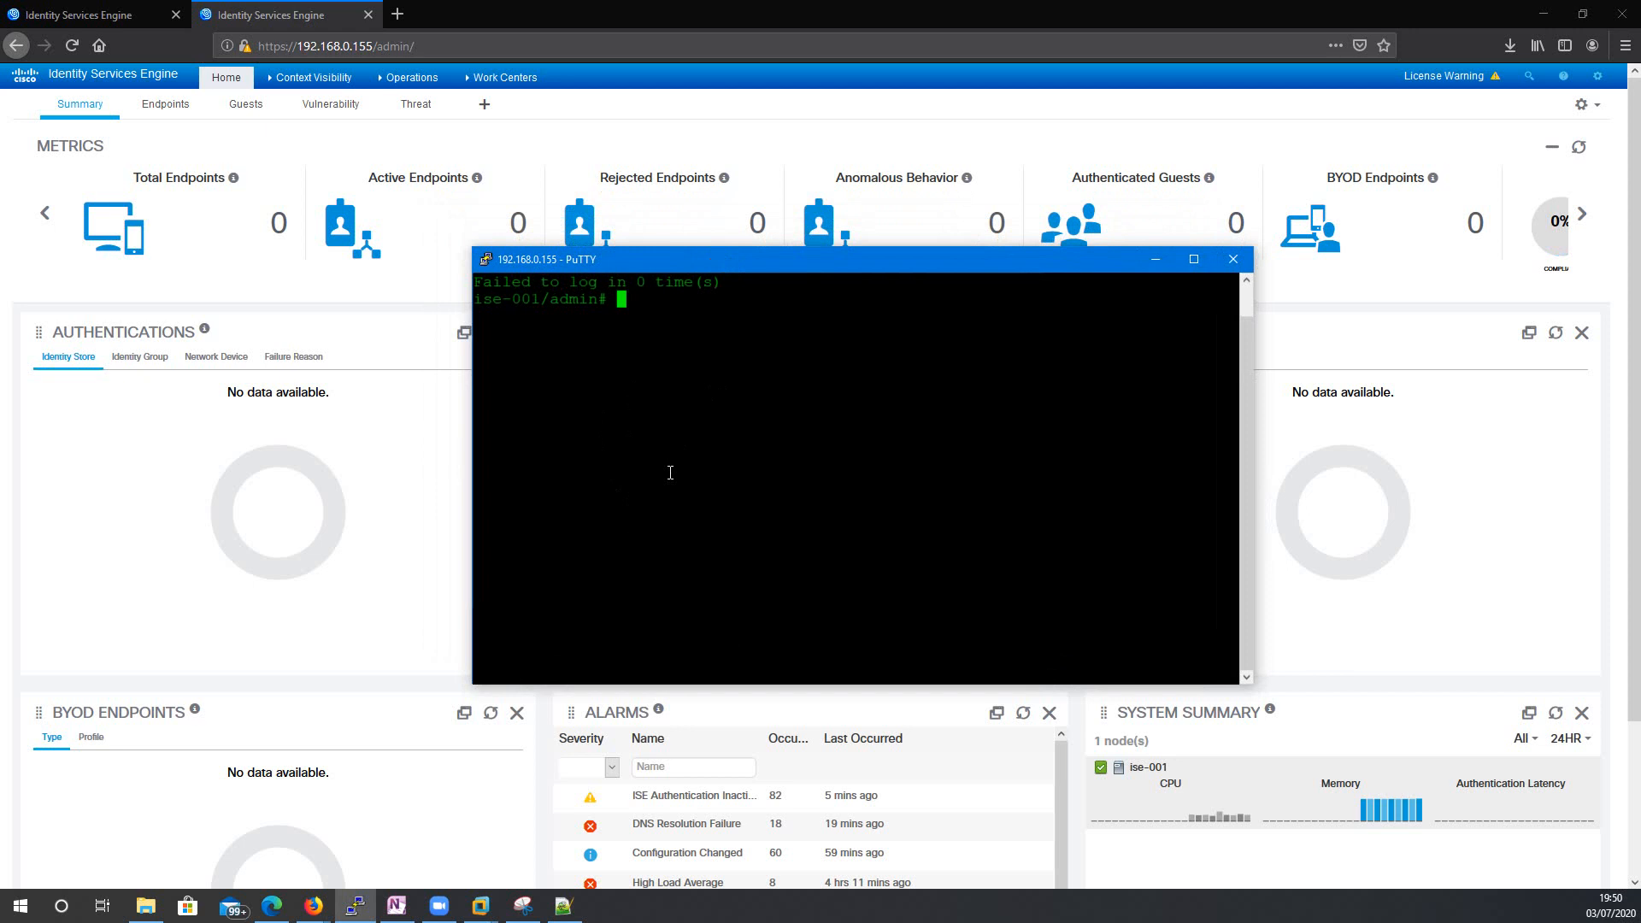
# Enter ISE configuration mode with the conf command.
pyautogui.moveTo(727, 264); pyautogui.dragTo(672, 289)
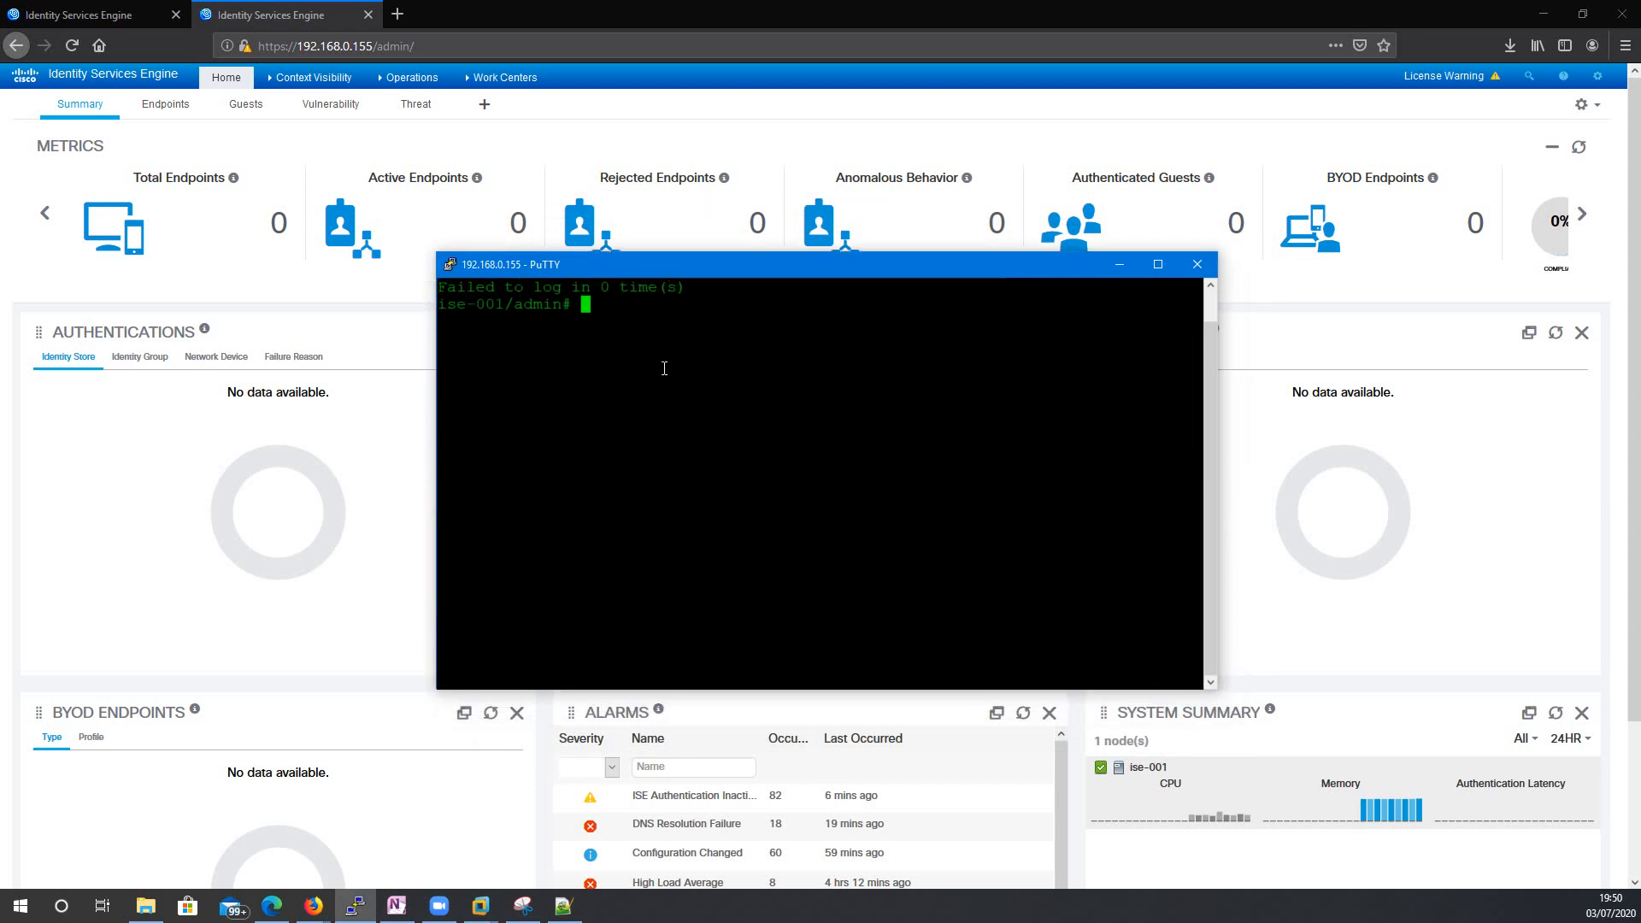
pyautogui.press('Return')
pyautogui.press('Return')
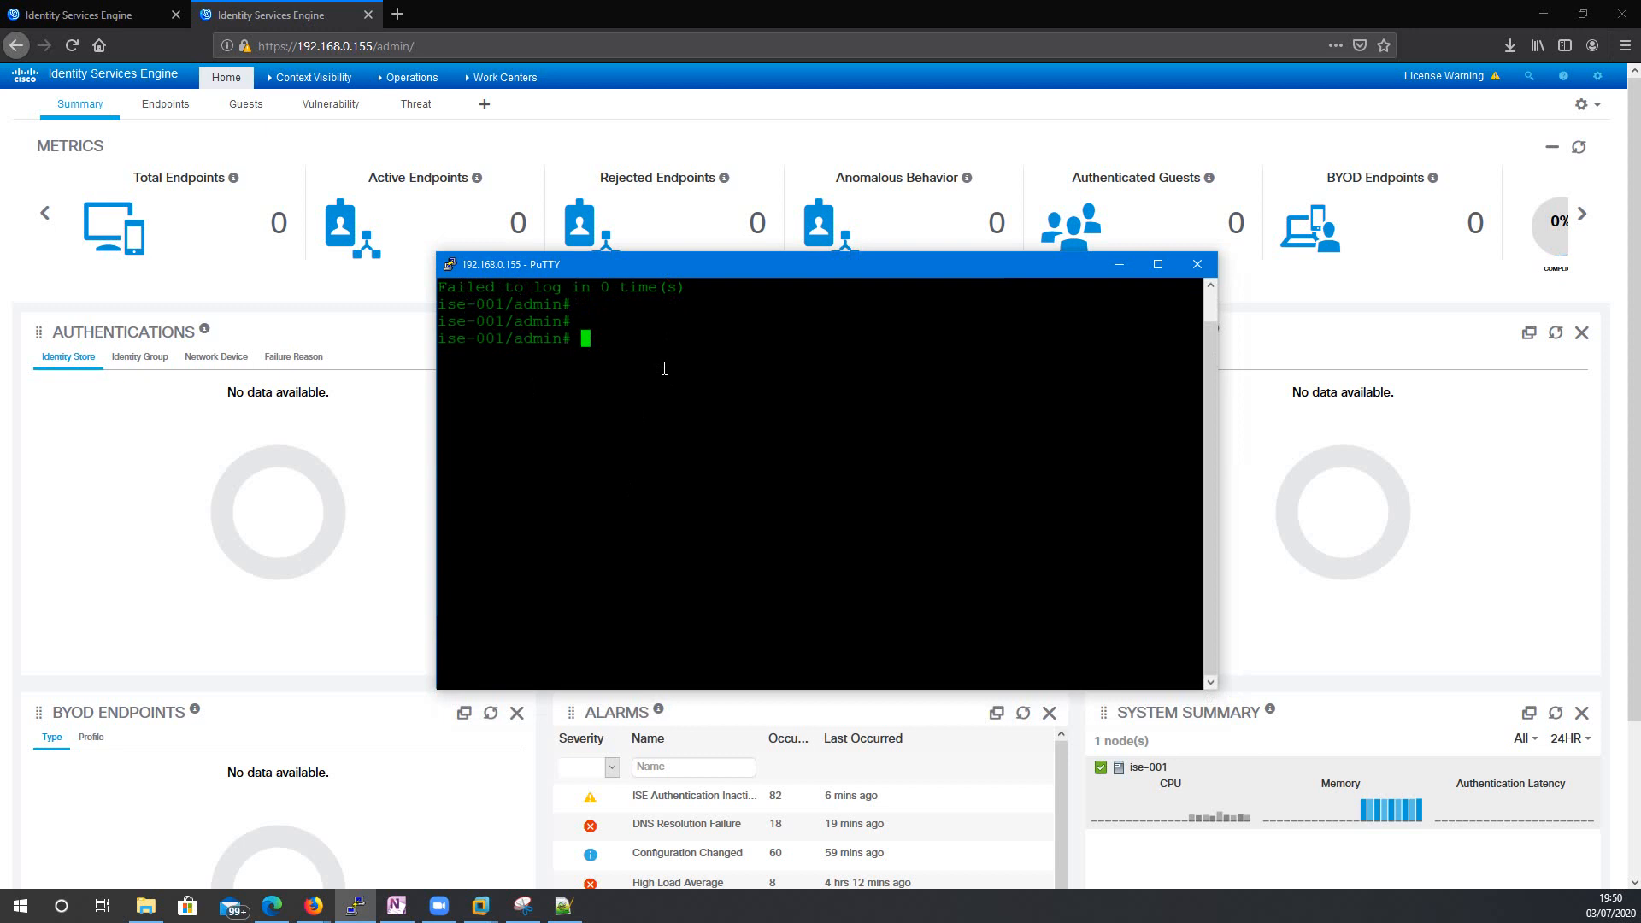
pyautogui.press('Return')
pyautogui.press('Return')
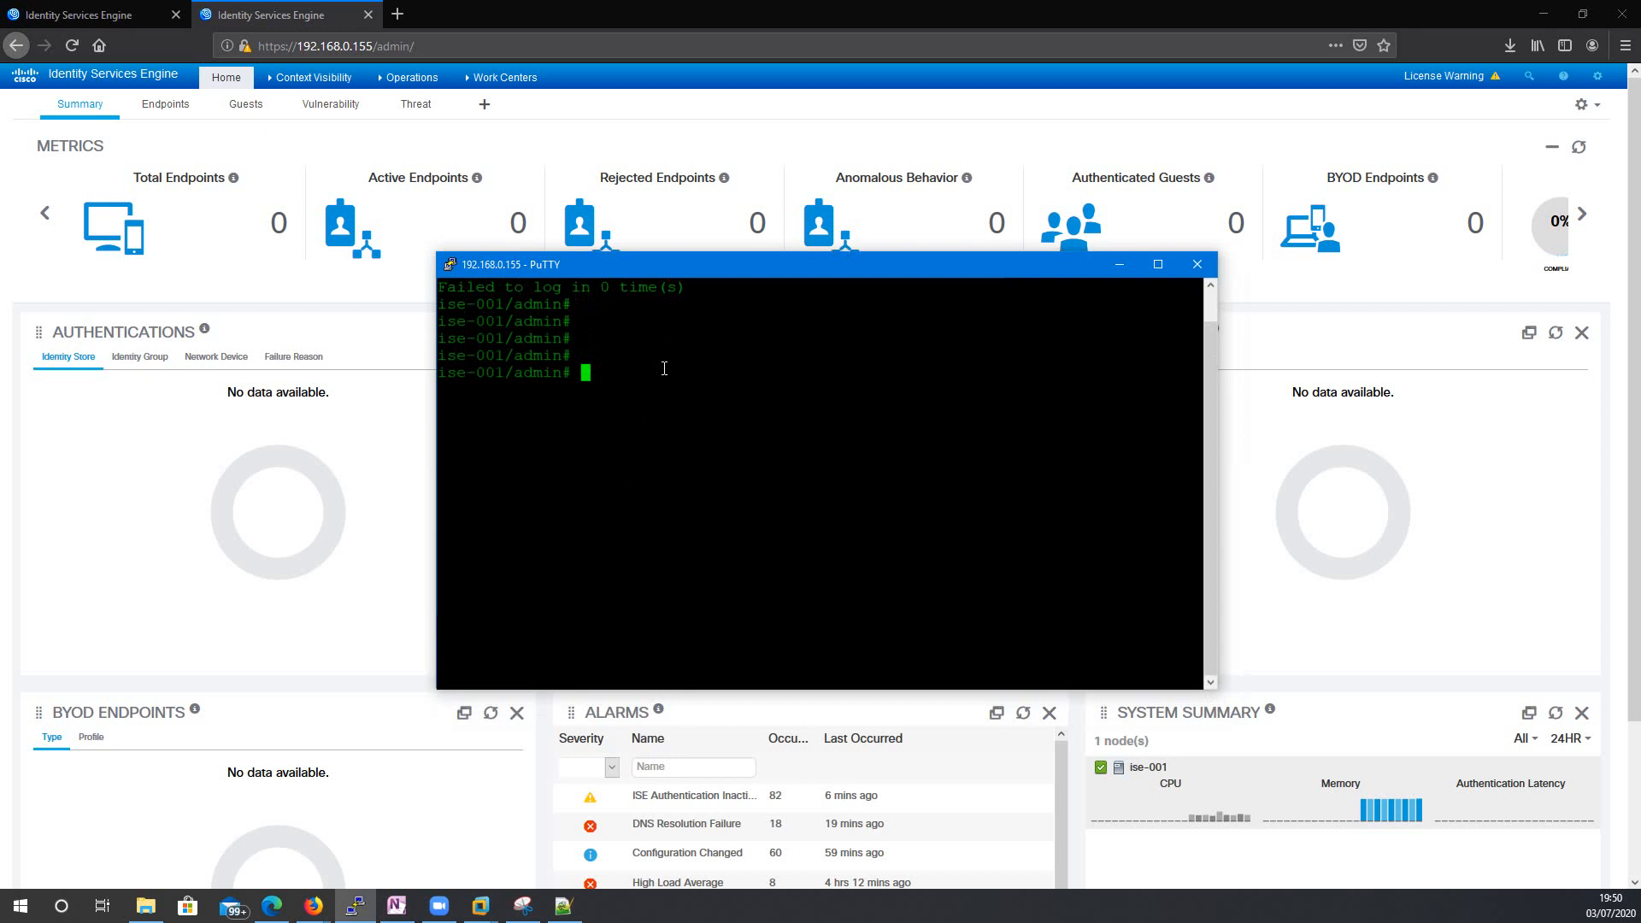
pyautogui.write('conf')
pyautogui.press('Return')
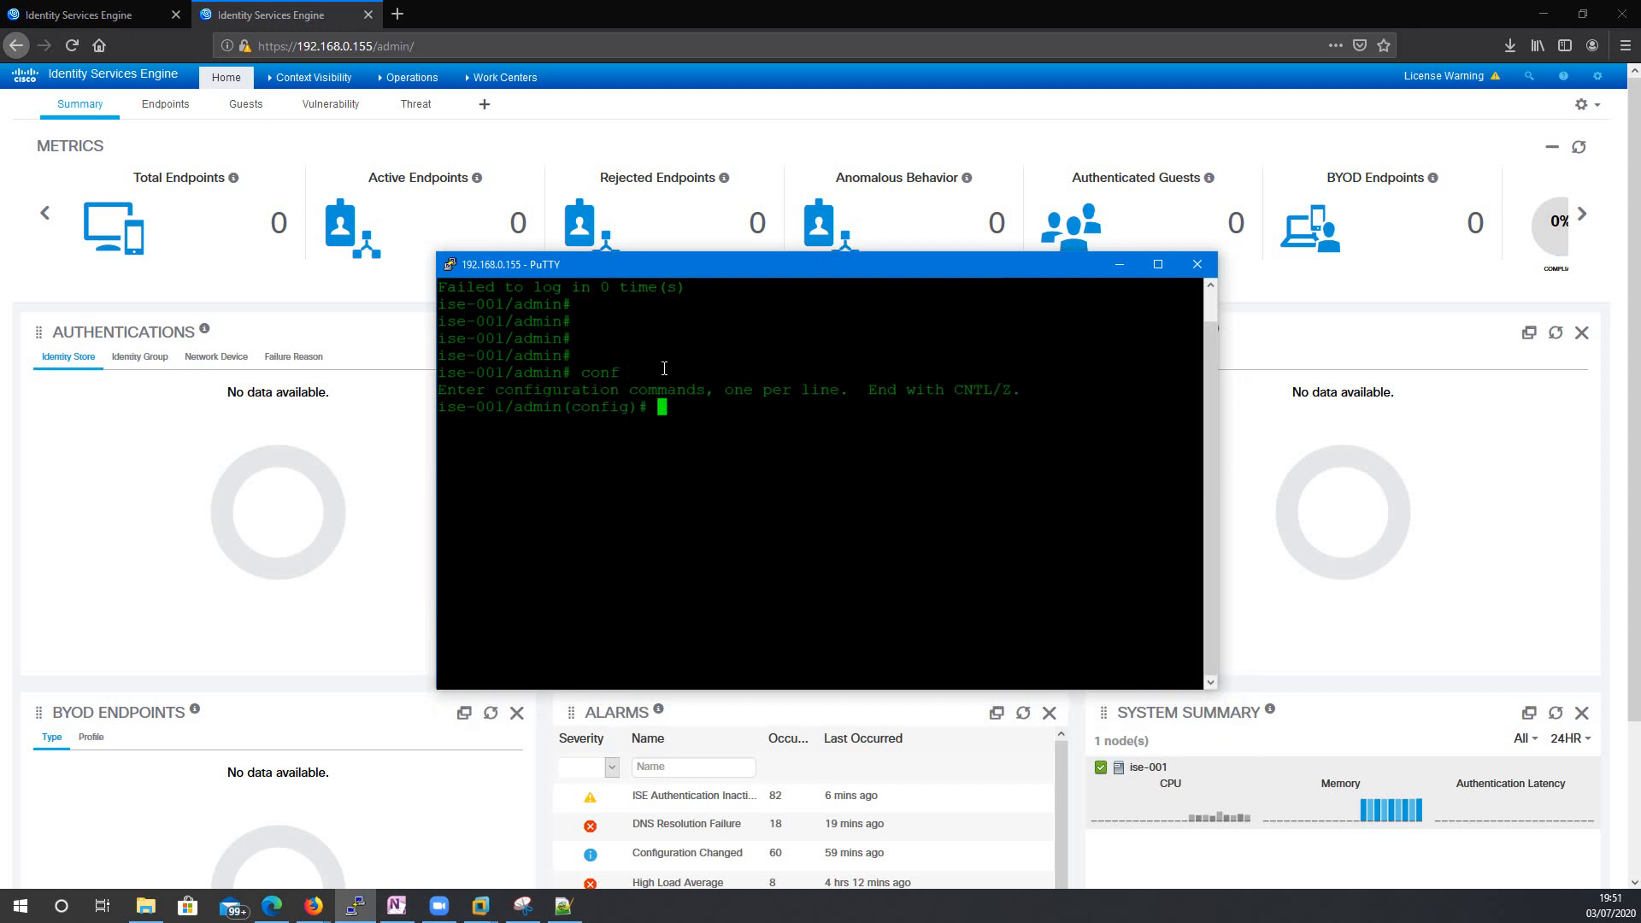
pyautogui.press('Return')
pyautogui.press('Return')
pyautogui.press('Return')
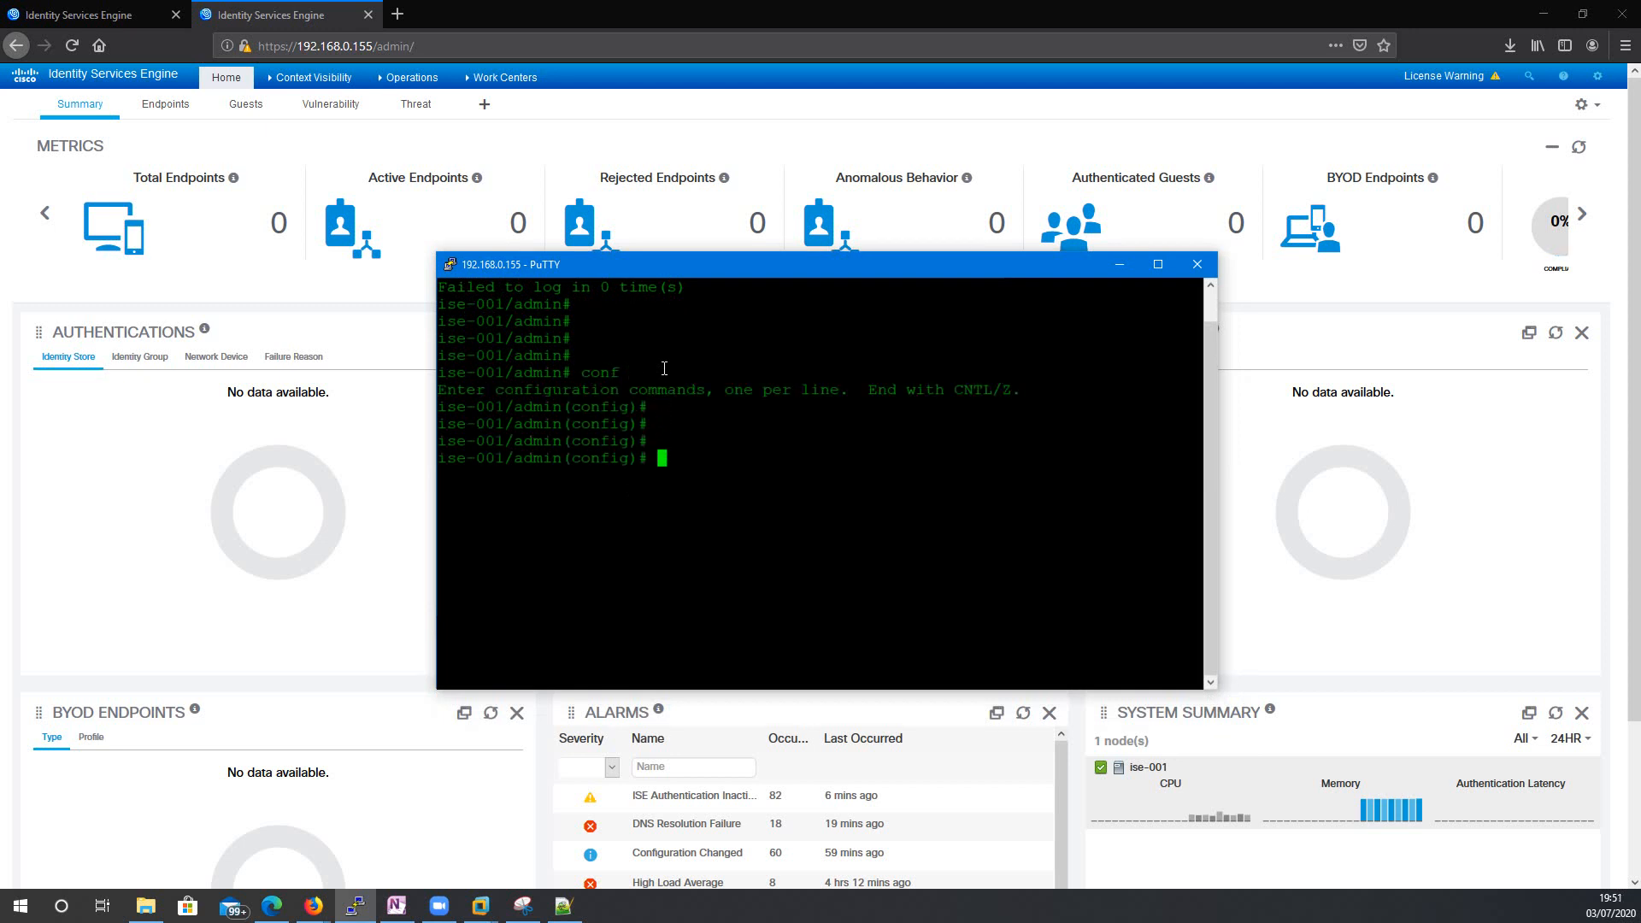
# List all global configuration commands with ?, noting identity-store, and page to the end.
pyautogui.write('show')
pyautogui.press('Return')
pyautogui.write('show')
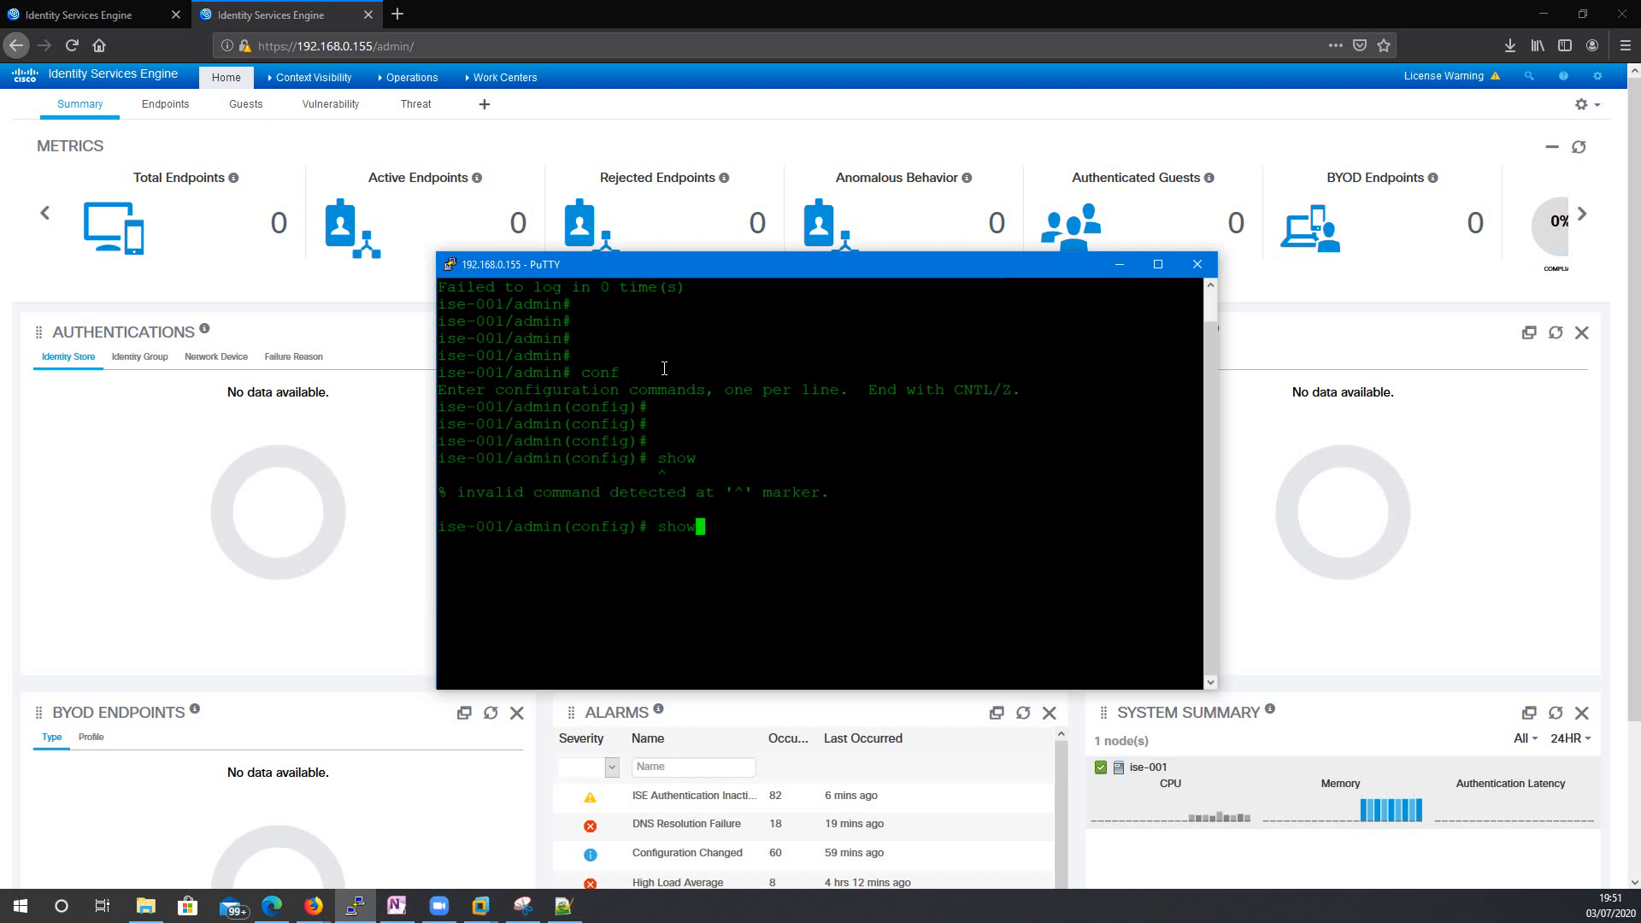
pyautogui.press('BackSpace')
pyautogui.press('BackSpace')
pyautogui.press('BackSpace')
pyautogui.press('BackSpace')
pyautogui.press('BackSpace')
pyautogui.write('?')
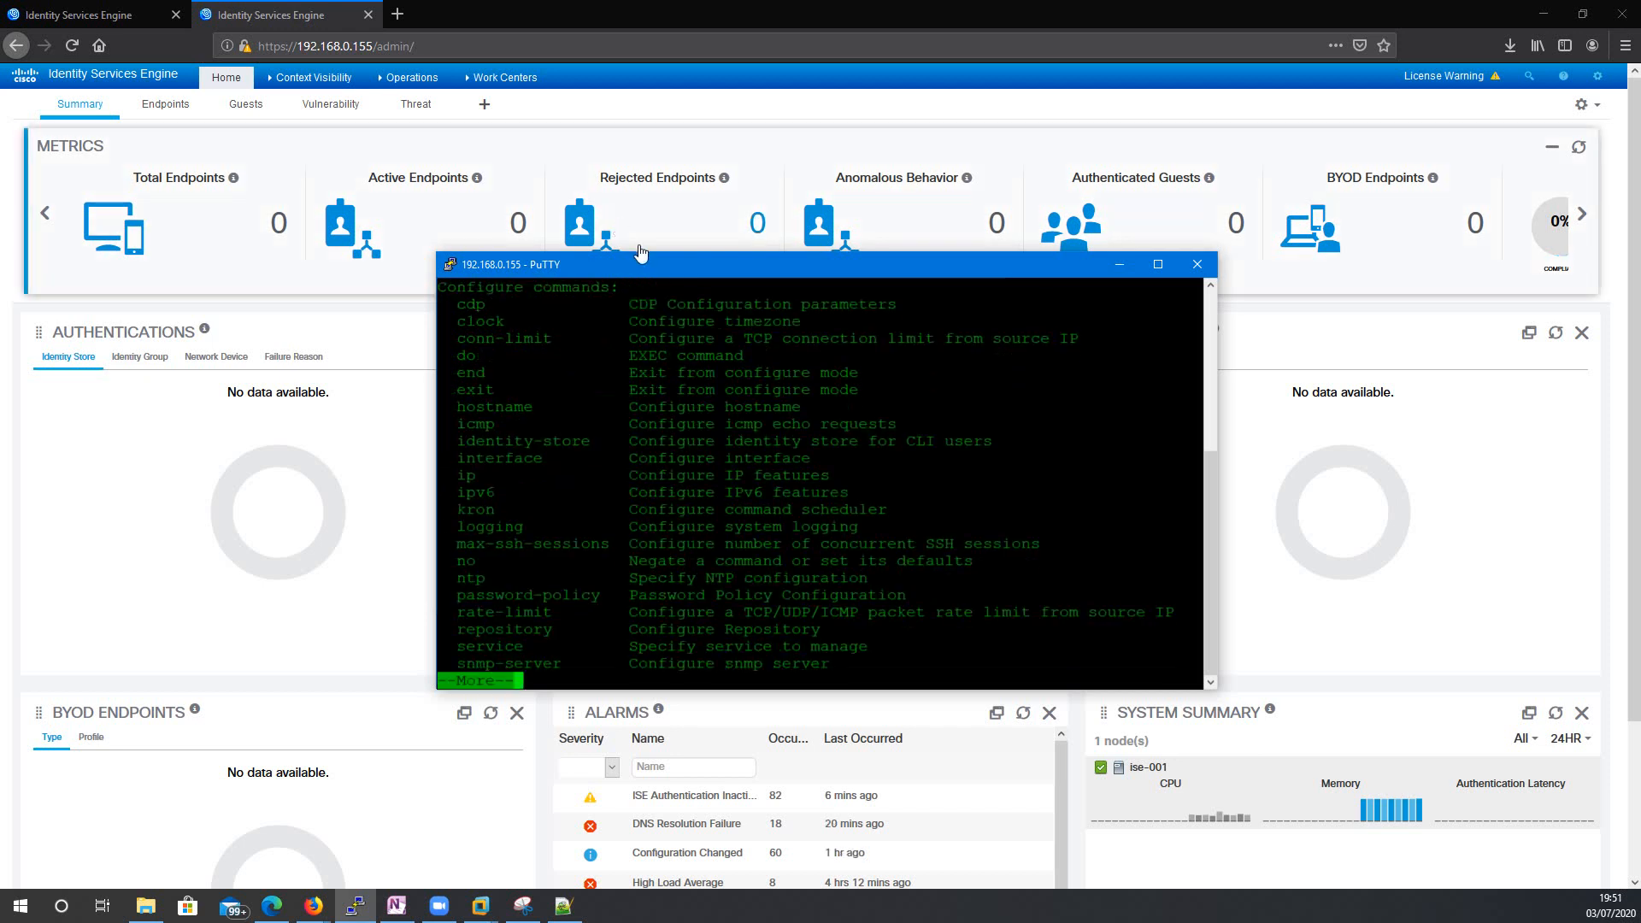
pyautogui.moveTo(647, 259); pyautogui.dragTo(650, 157)
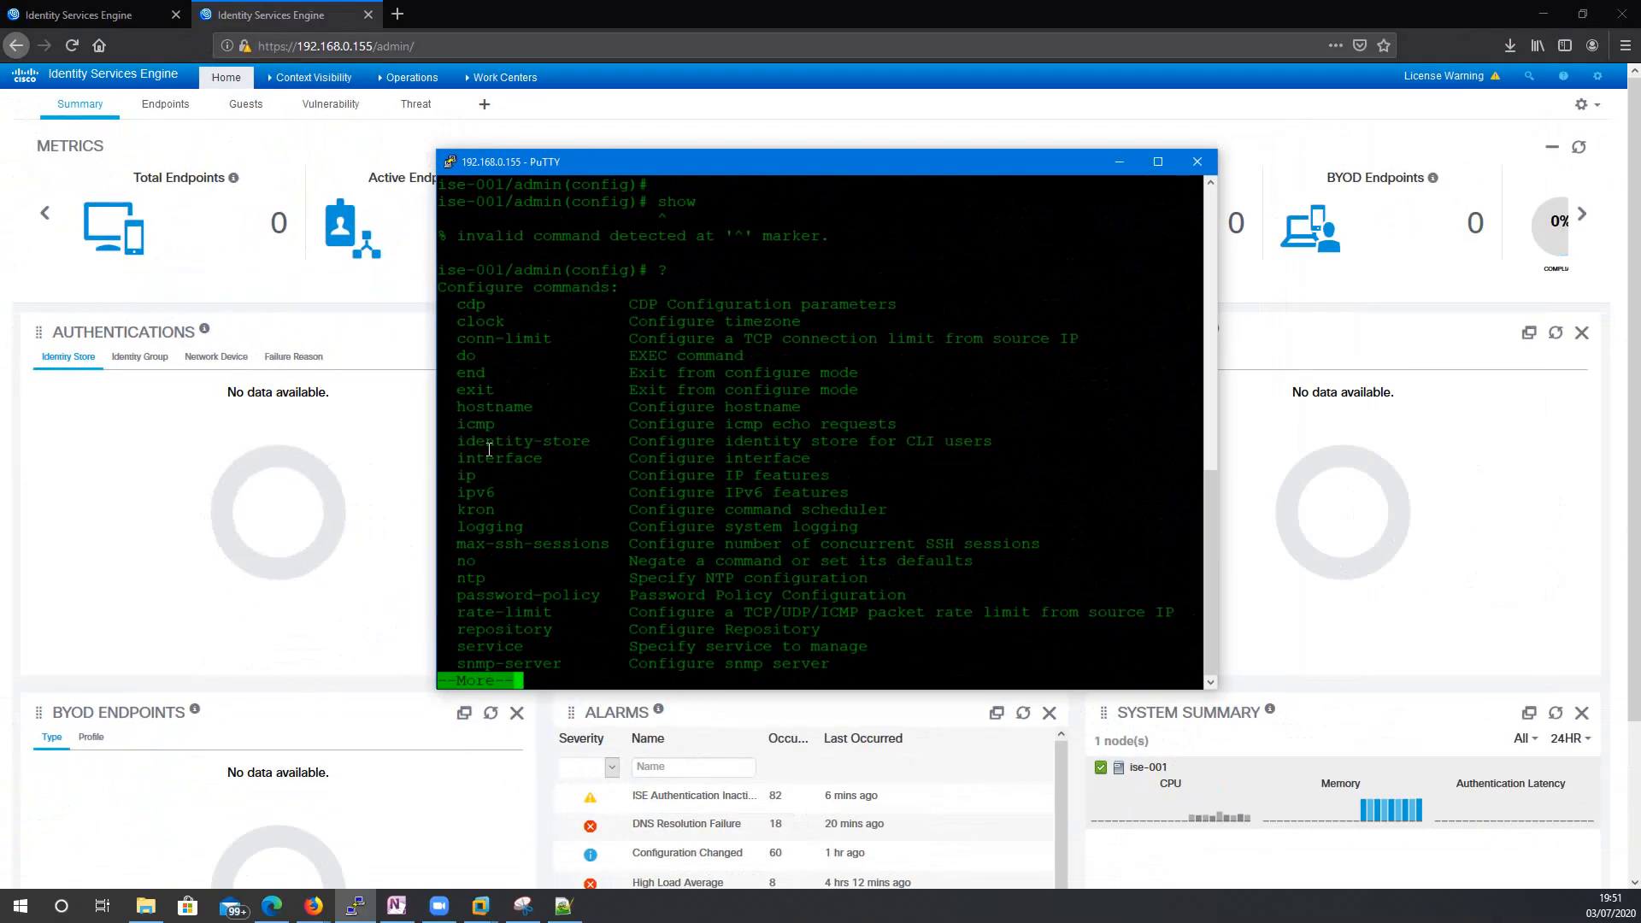
pyautogui.moveTo(459, 441); pyautogui.dragTo(991, 441)
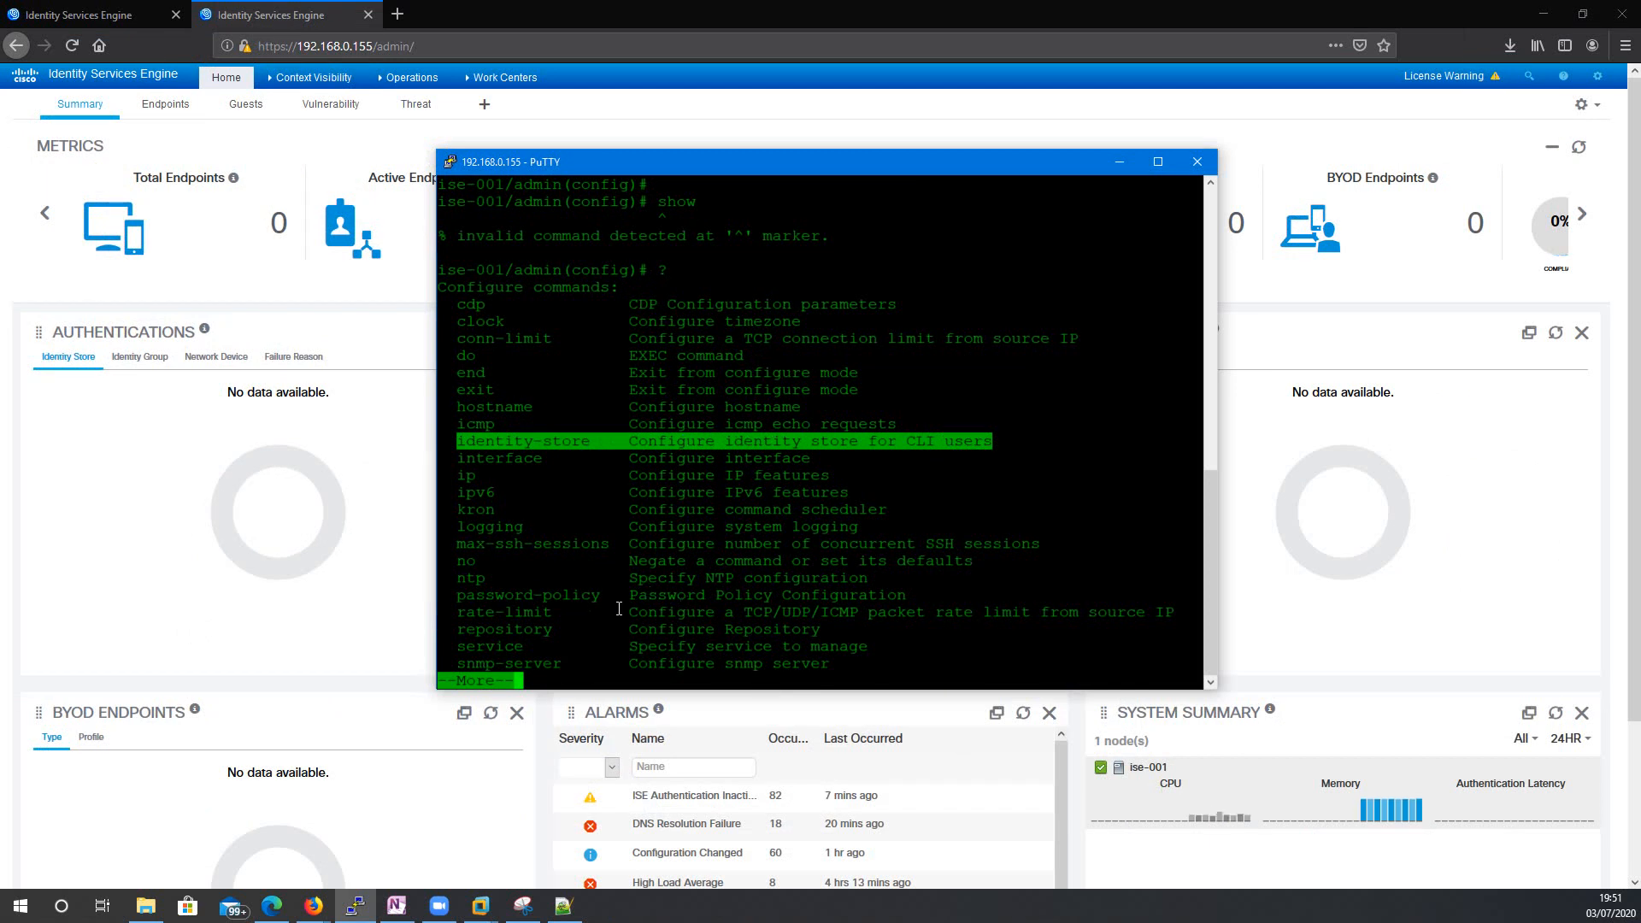
pyautogui.press('space')
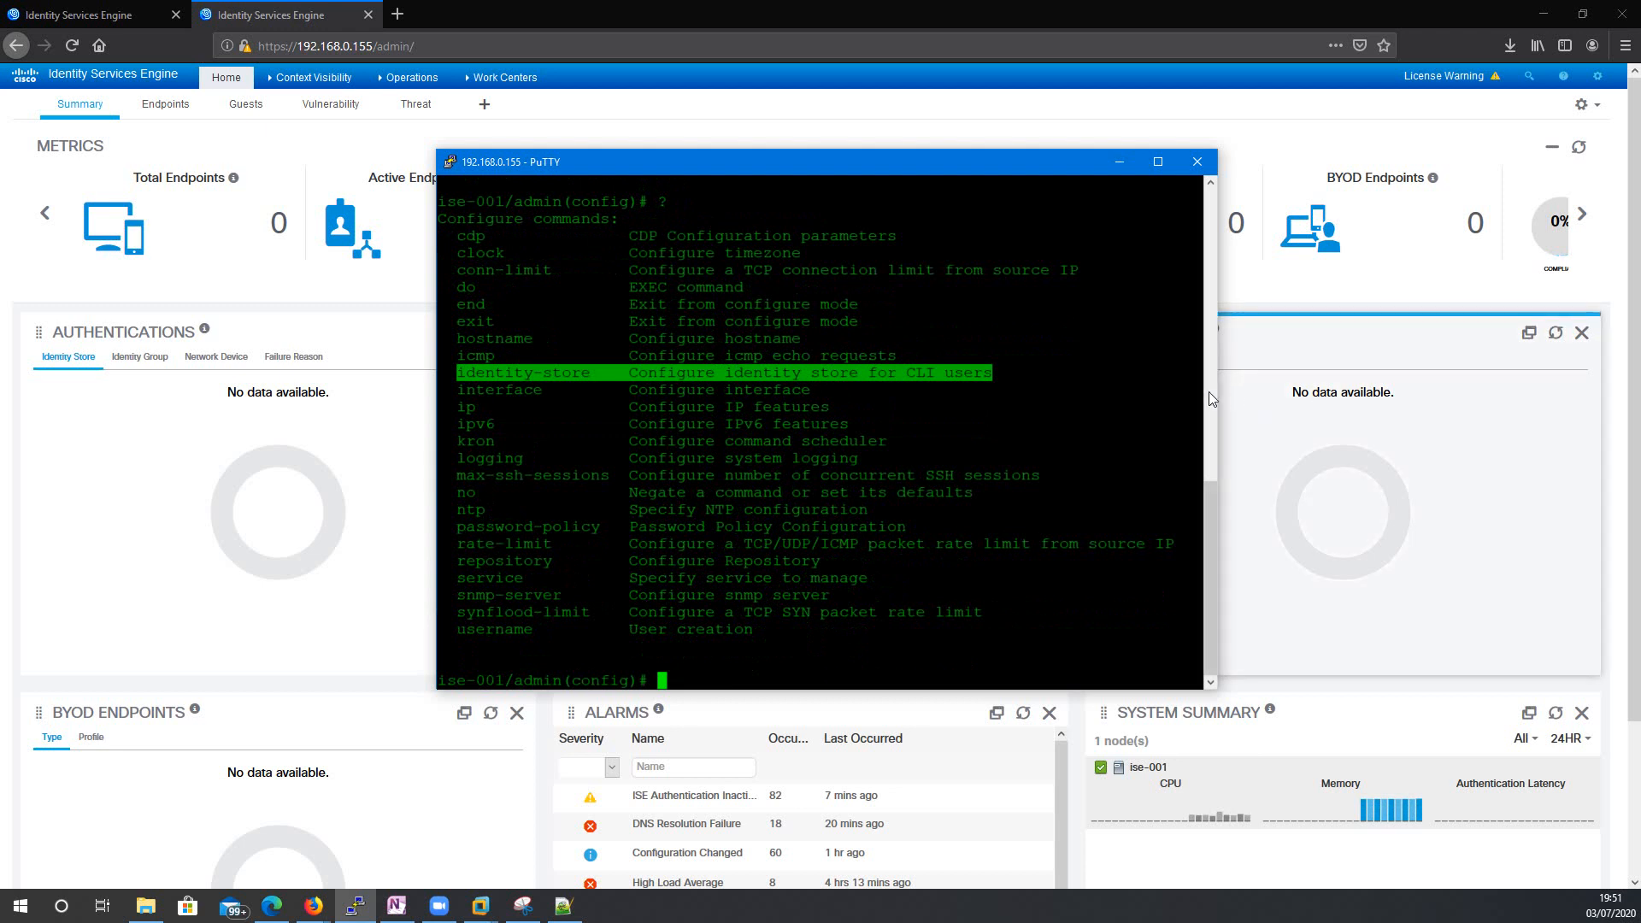
pyautogui.moveTo(1217, 396); pyautogui.dragTo(1419, 399)
pyautogui.moveTo(939, 161); pyautogui.dragTo(813, 137)
# Build 'identity-store active-directory domain-name lab.com' with Tab completion and ? help, revealing the user option.
pyautogui.write('id')
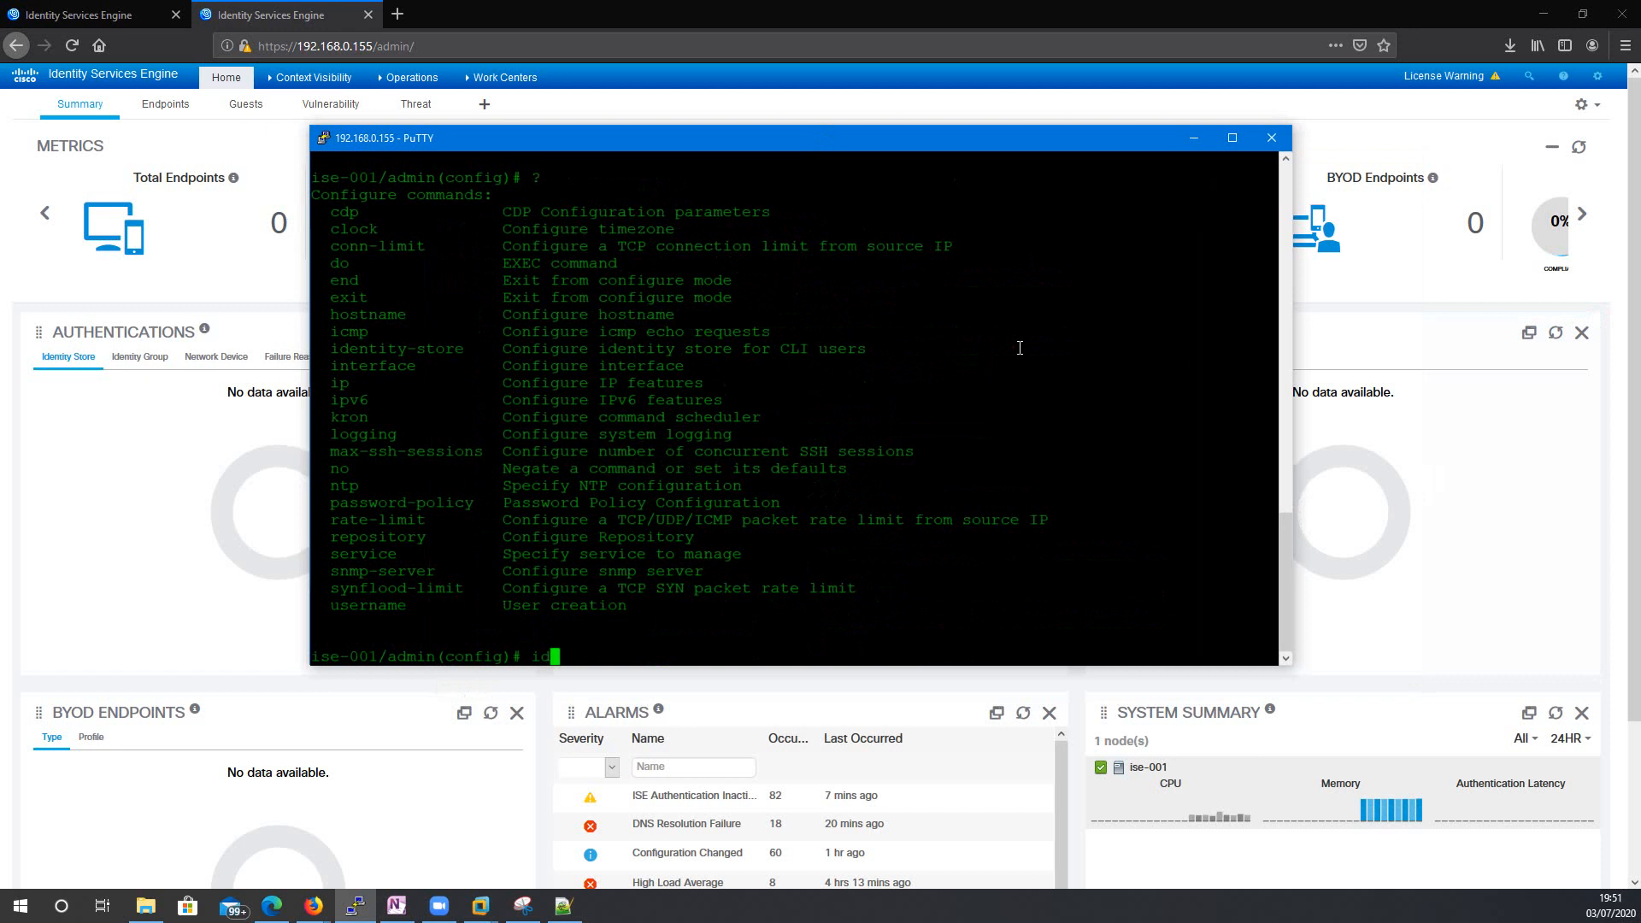
pyautogui.press('Tab')
pyautogui.write('?')
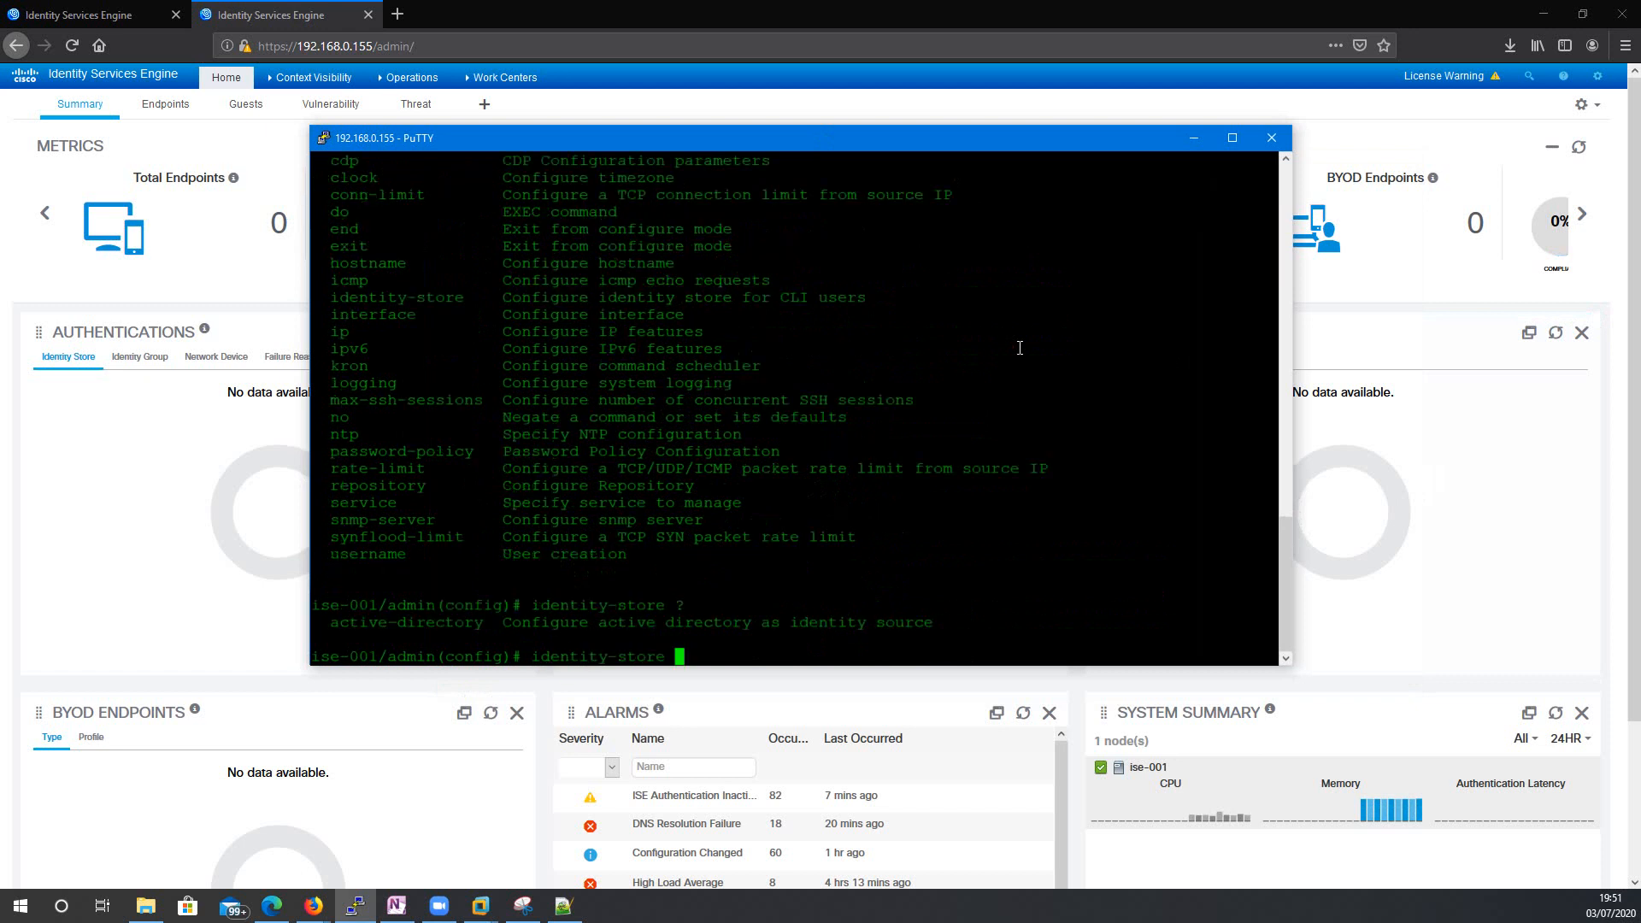
pyautogui.write('a')
pyautogui.press('Tab')
pyautogui.write('?')
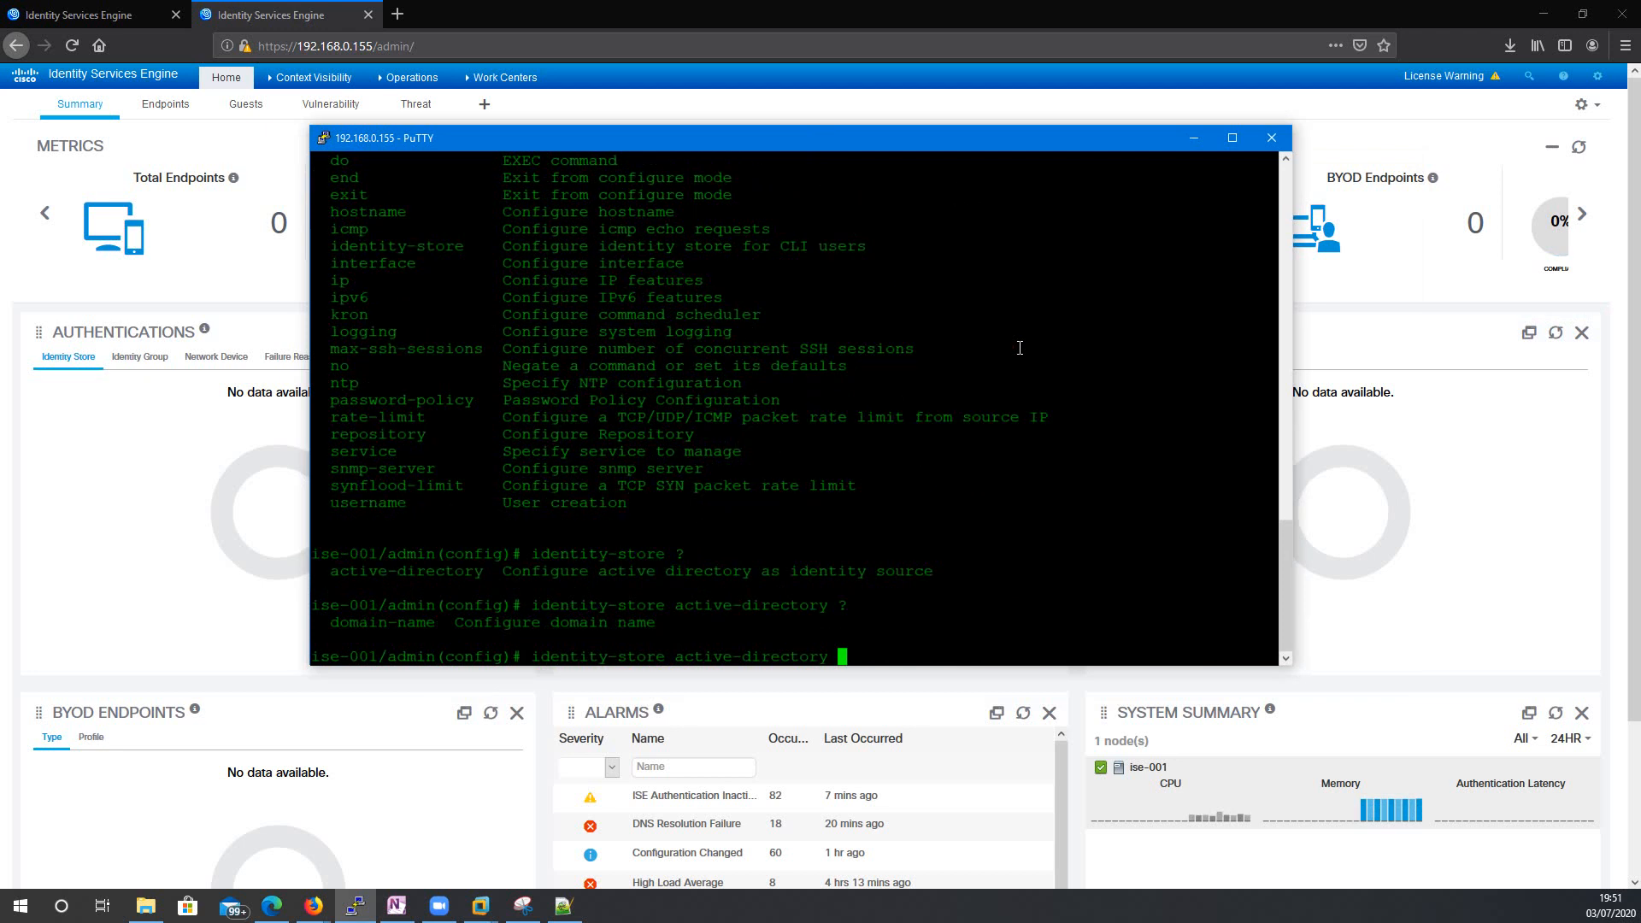
pyautogui.write('d')
pyautogui.press('Tab')
pyautogui.write('?')
pyautogui.write('la')
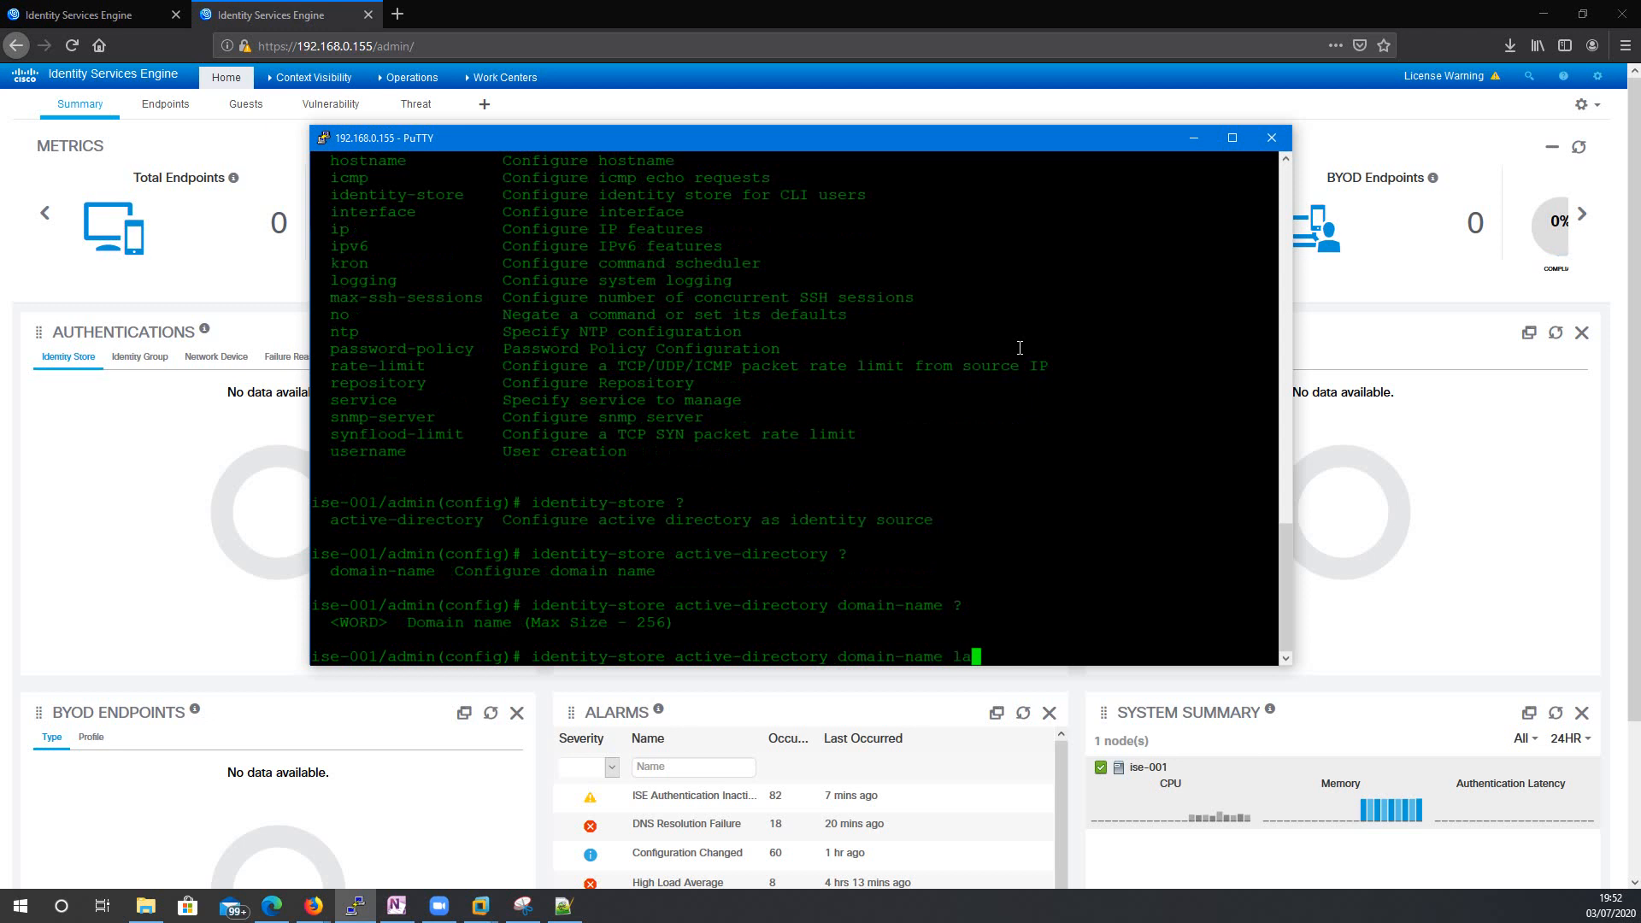
pyautogui.write('b.com ?')
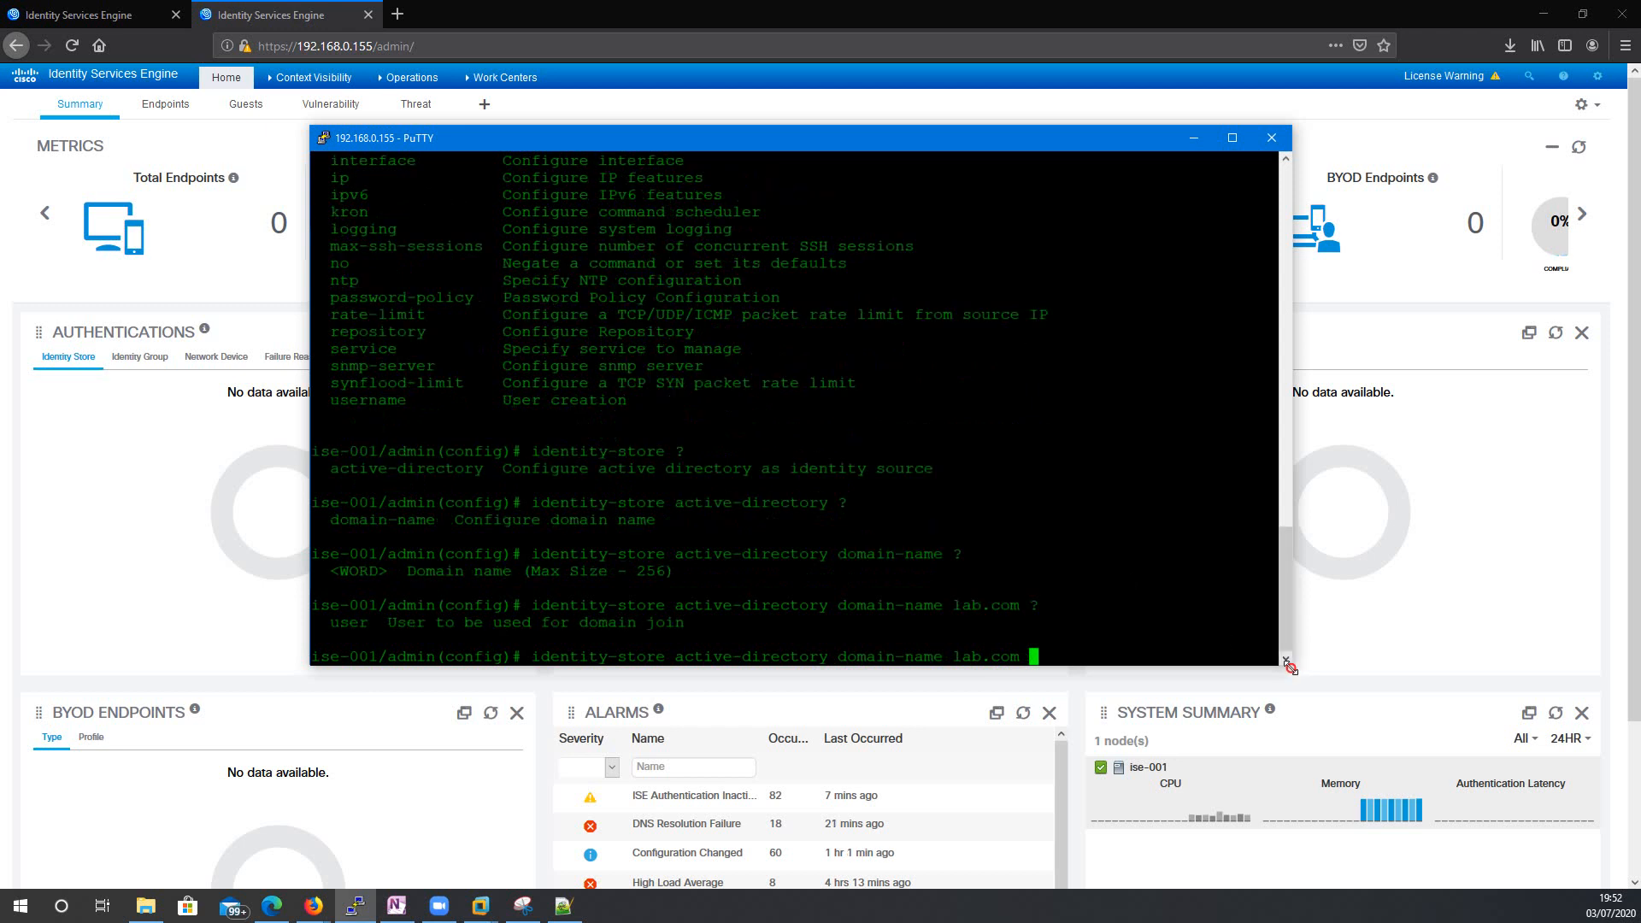
pyautogui.moveTo(1290, 664); pyautogui.dragTo(1348, 681)
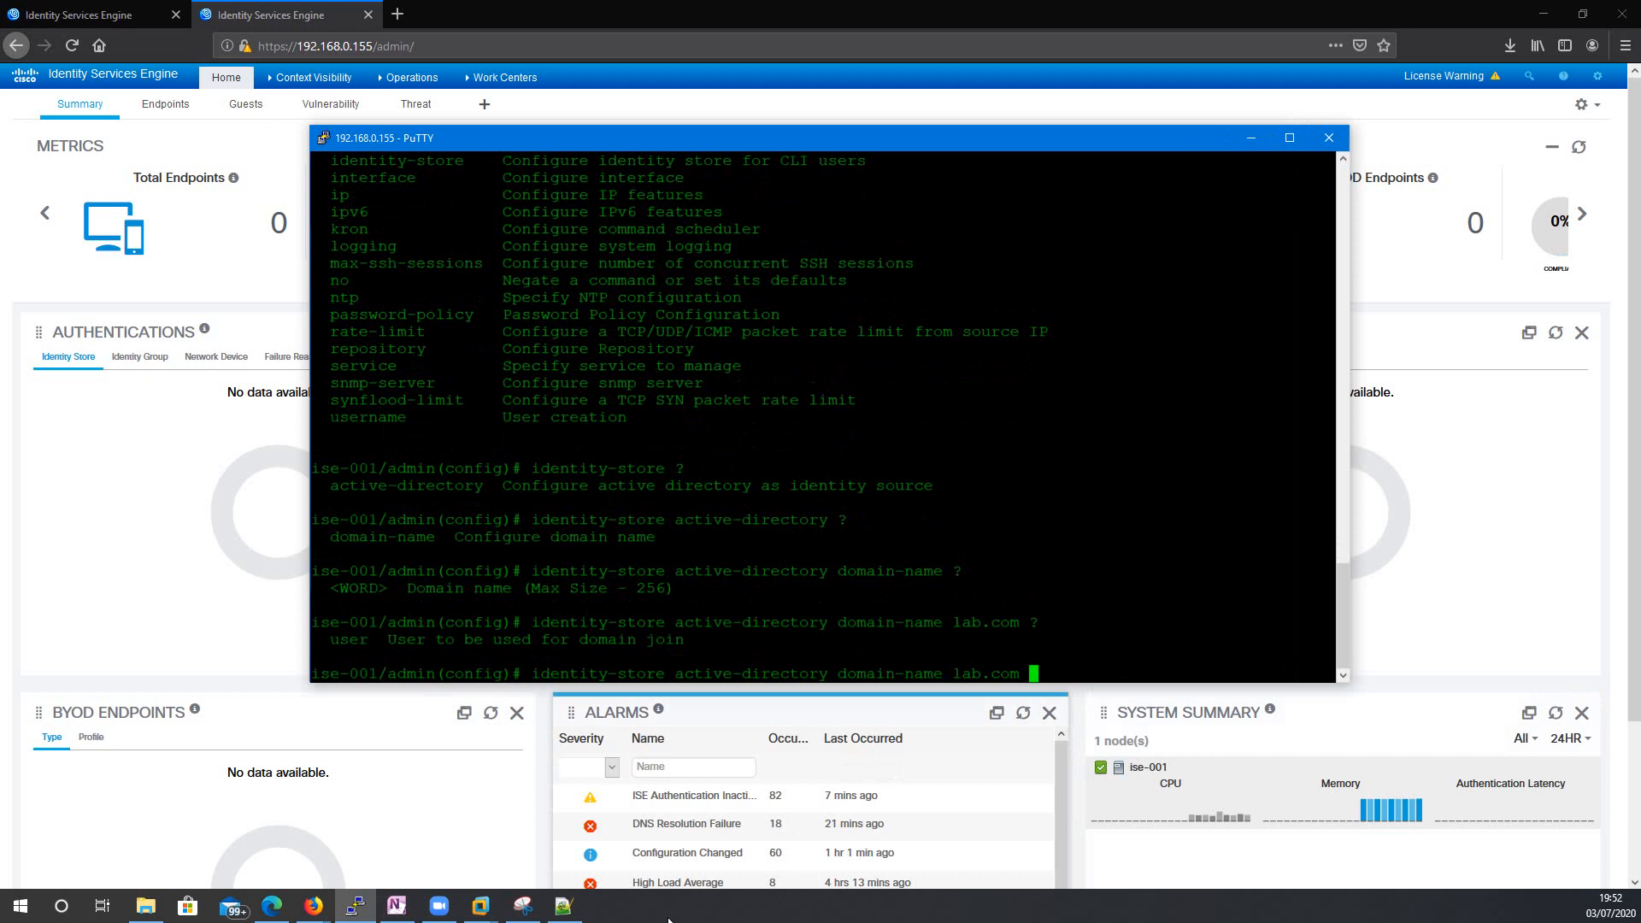
# In the Windows Server 2012 VM, select the ISE account under lab.com Service Accounts, then return to PuTTY.
pyautogui.click(487, 908)
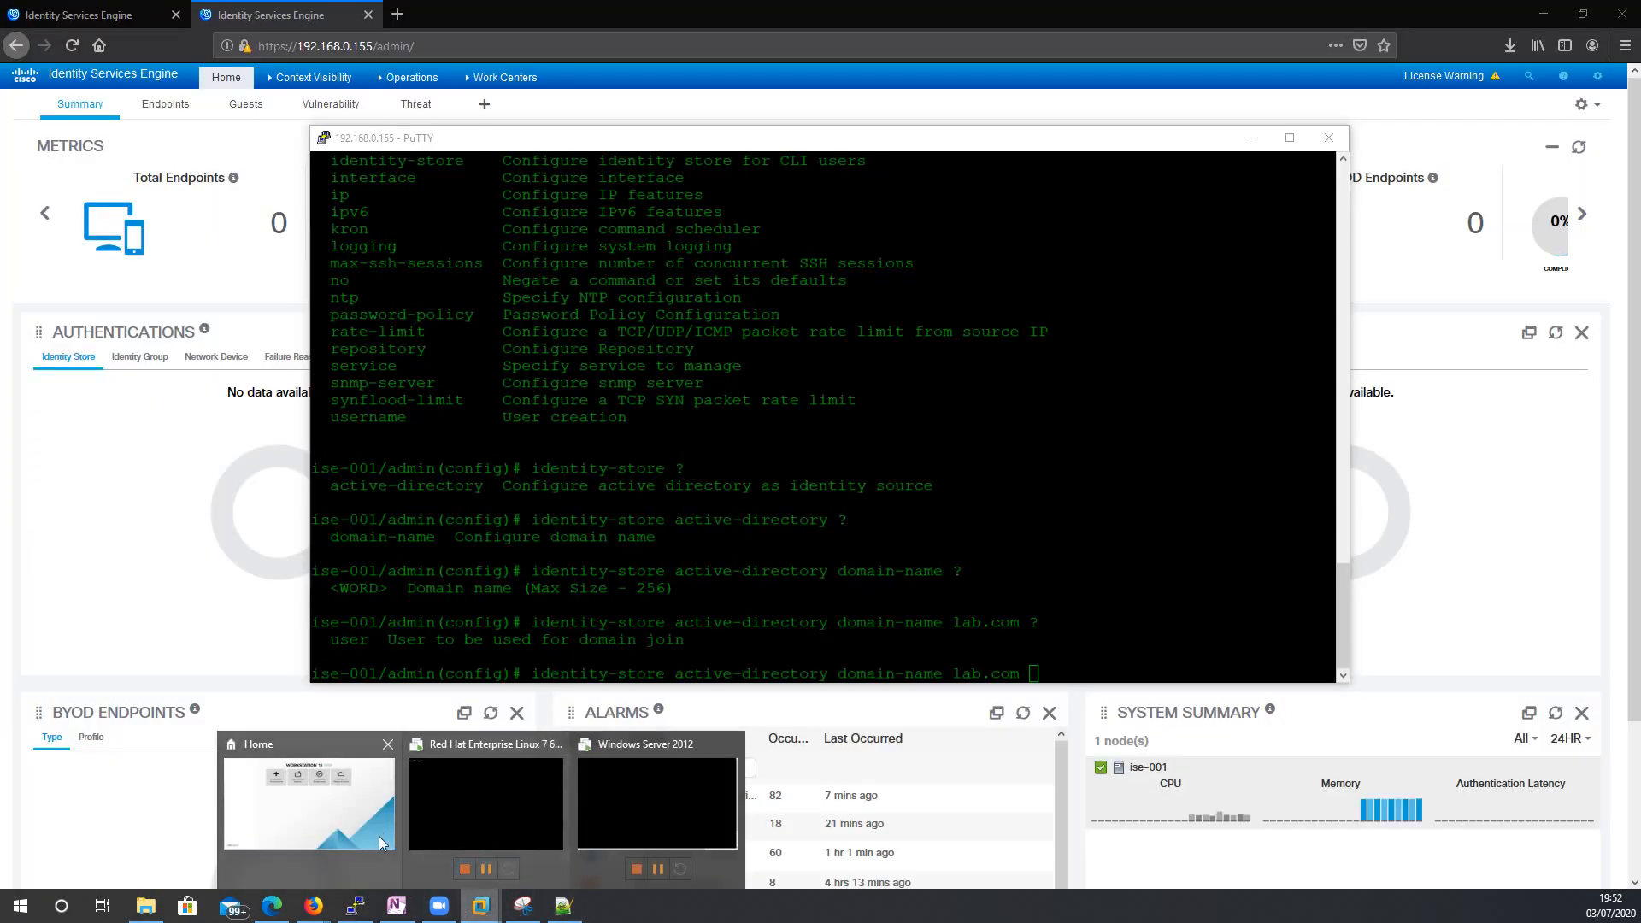
pyautogui.click(347, 837)
pyautogui.click(180, 248)
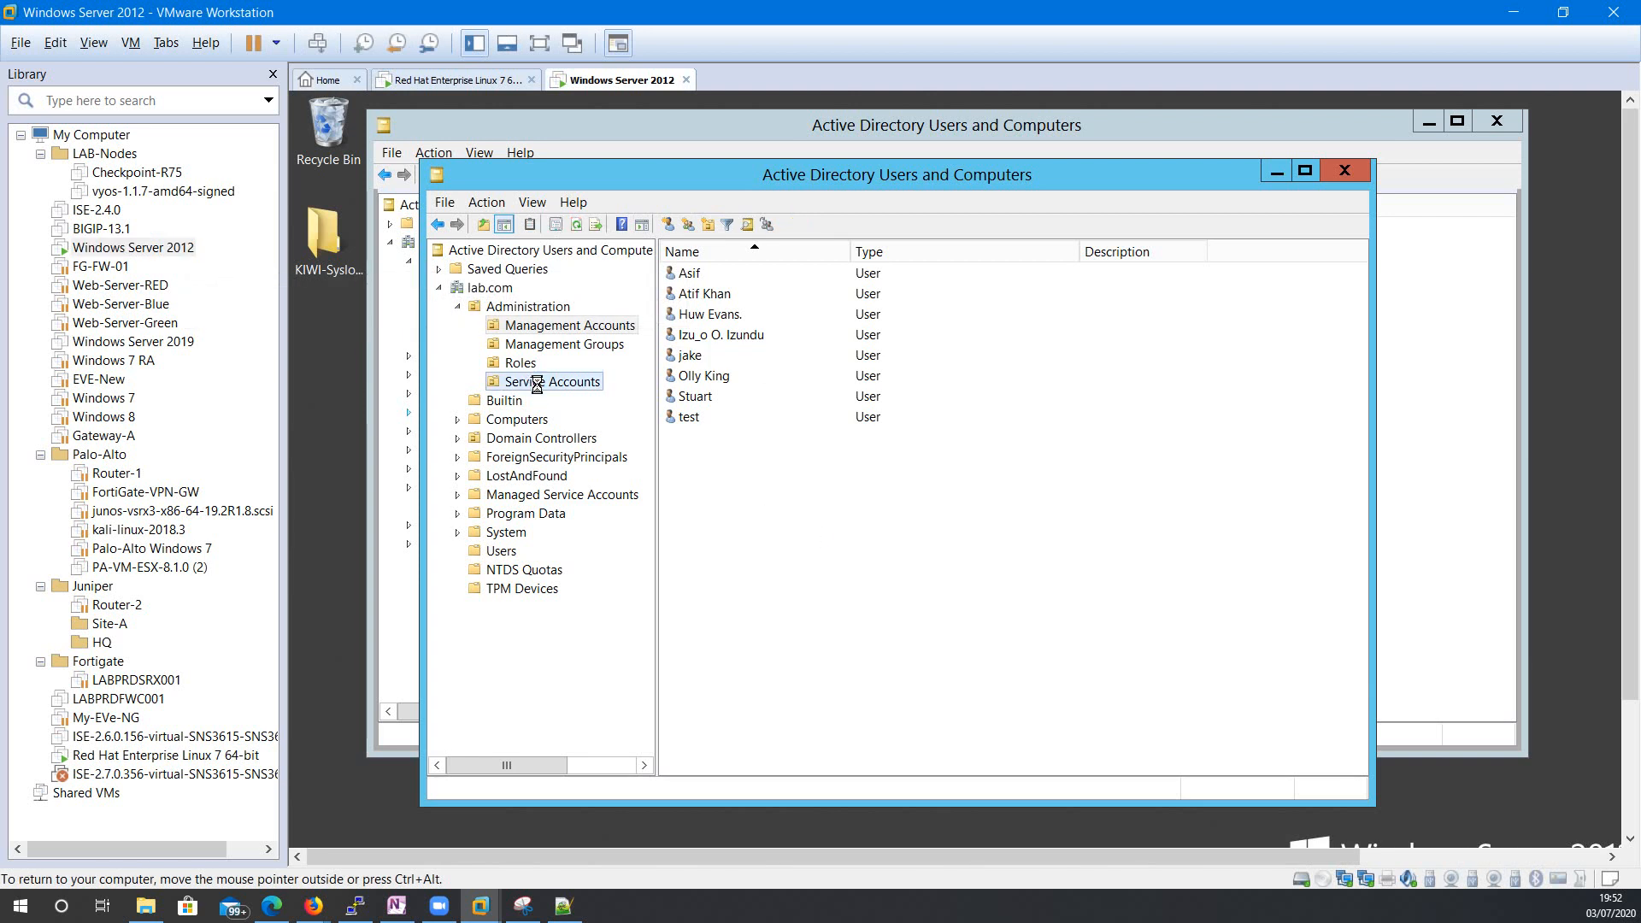
pyautogui.click(540, 384)
pyautogui.click(688, 274)
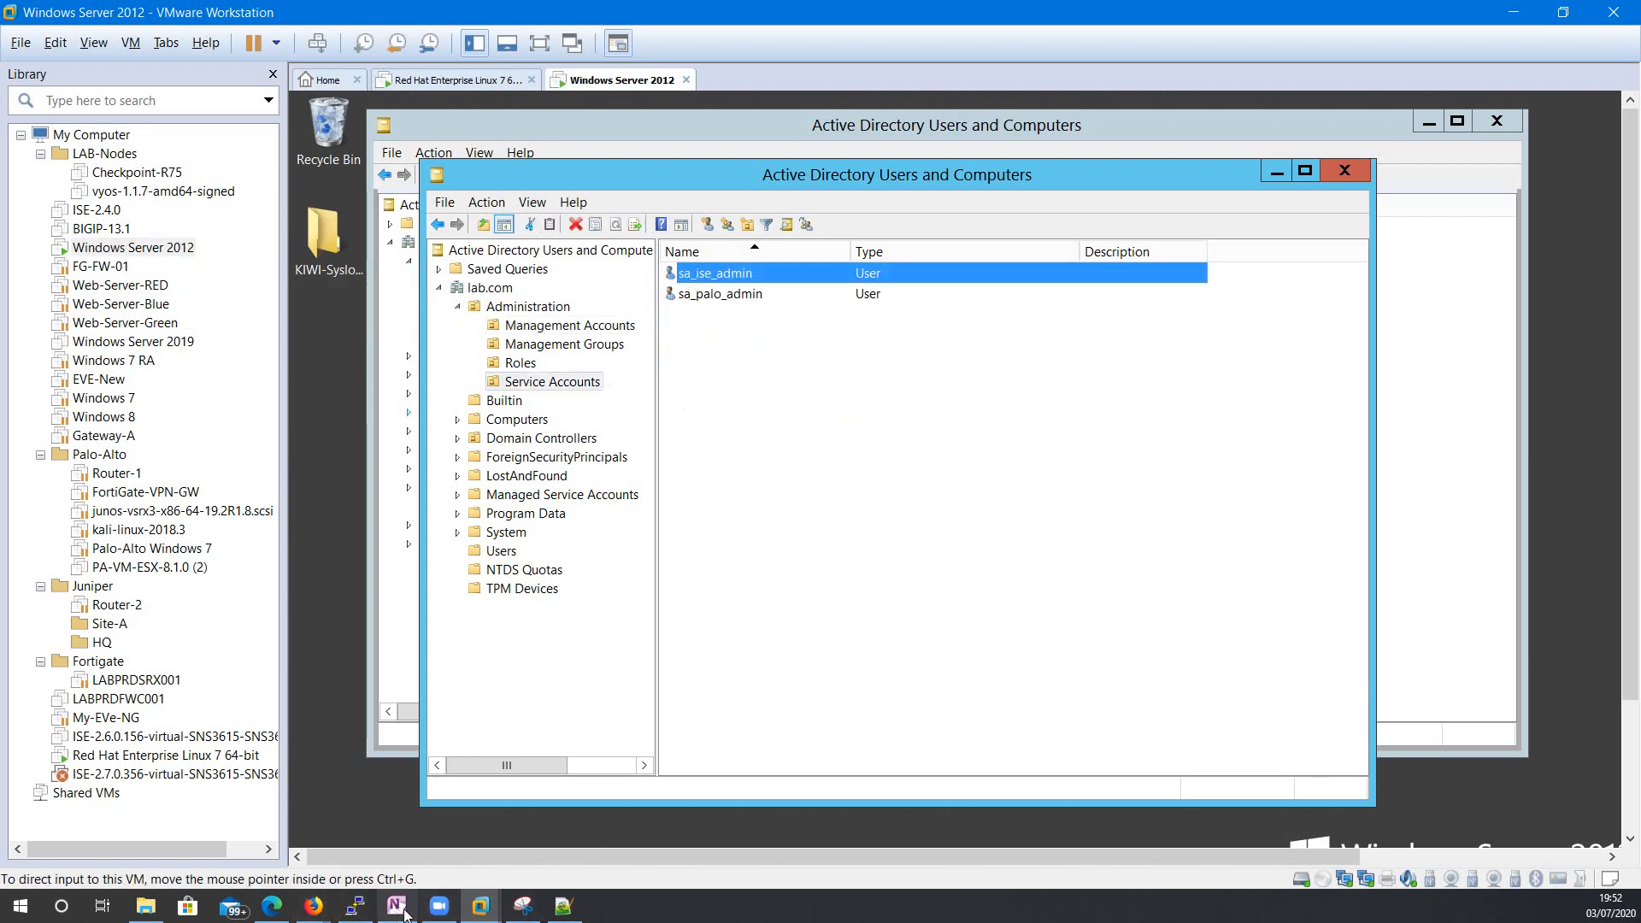
pyautogui.click(369, 907)
pyautogui.moveTo(811, 145); pyautogui.dragTo(867, 329)
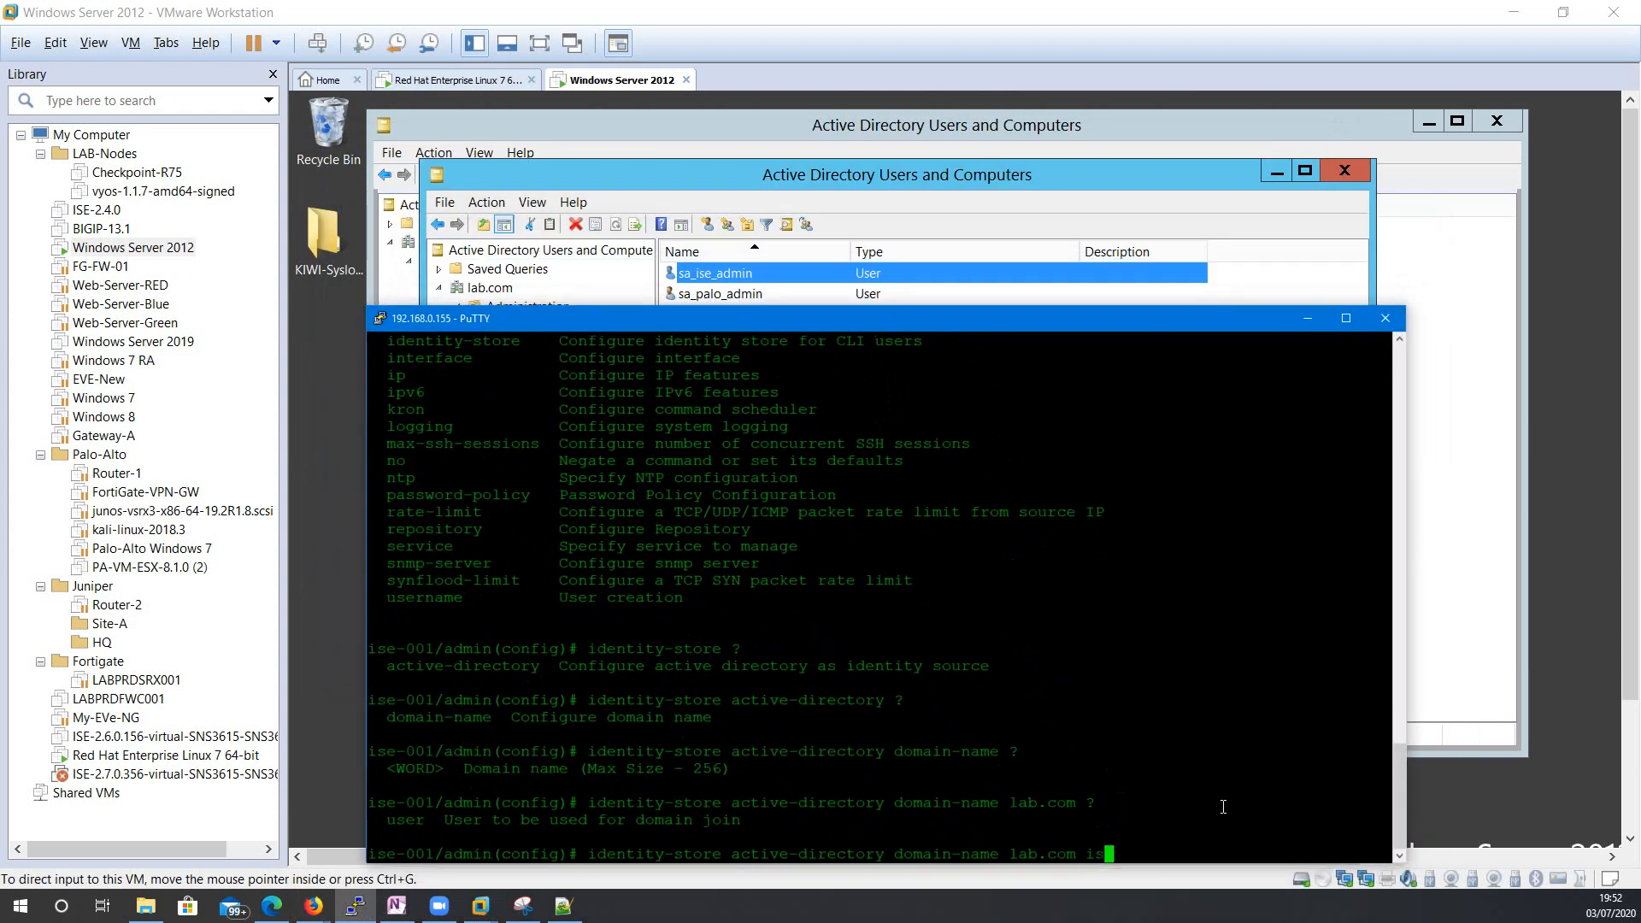
# Append the ISE service account name to the lab.com join command and submit it.
pyautogui.write('sa_ise_admin')
pyautogui.moveTo(786, 318); pyautogui.dragTo(771, 206)
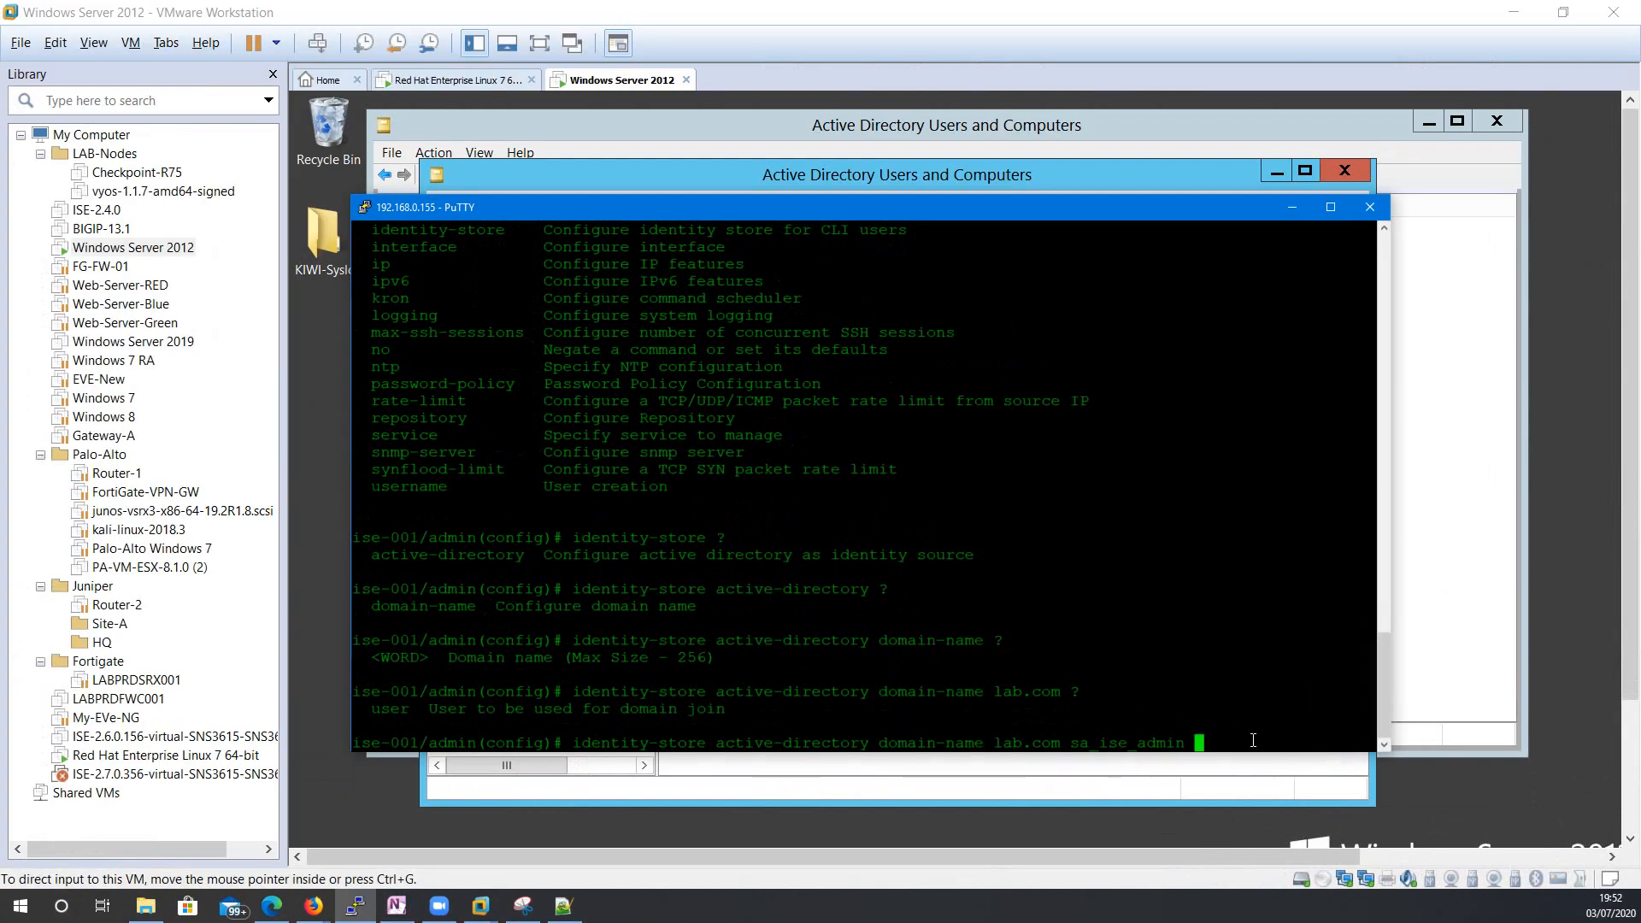
pyautogui.write('?')
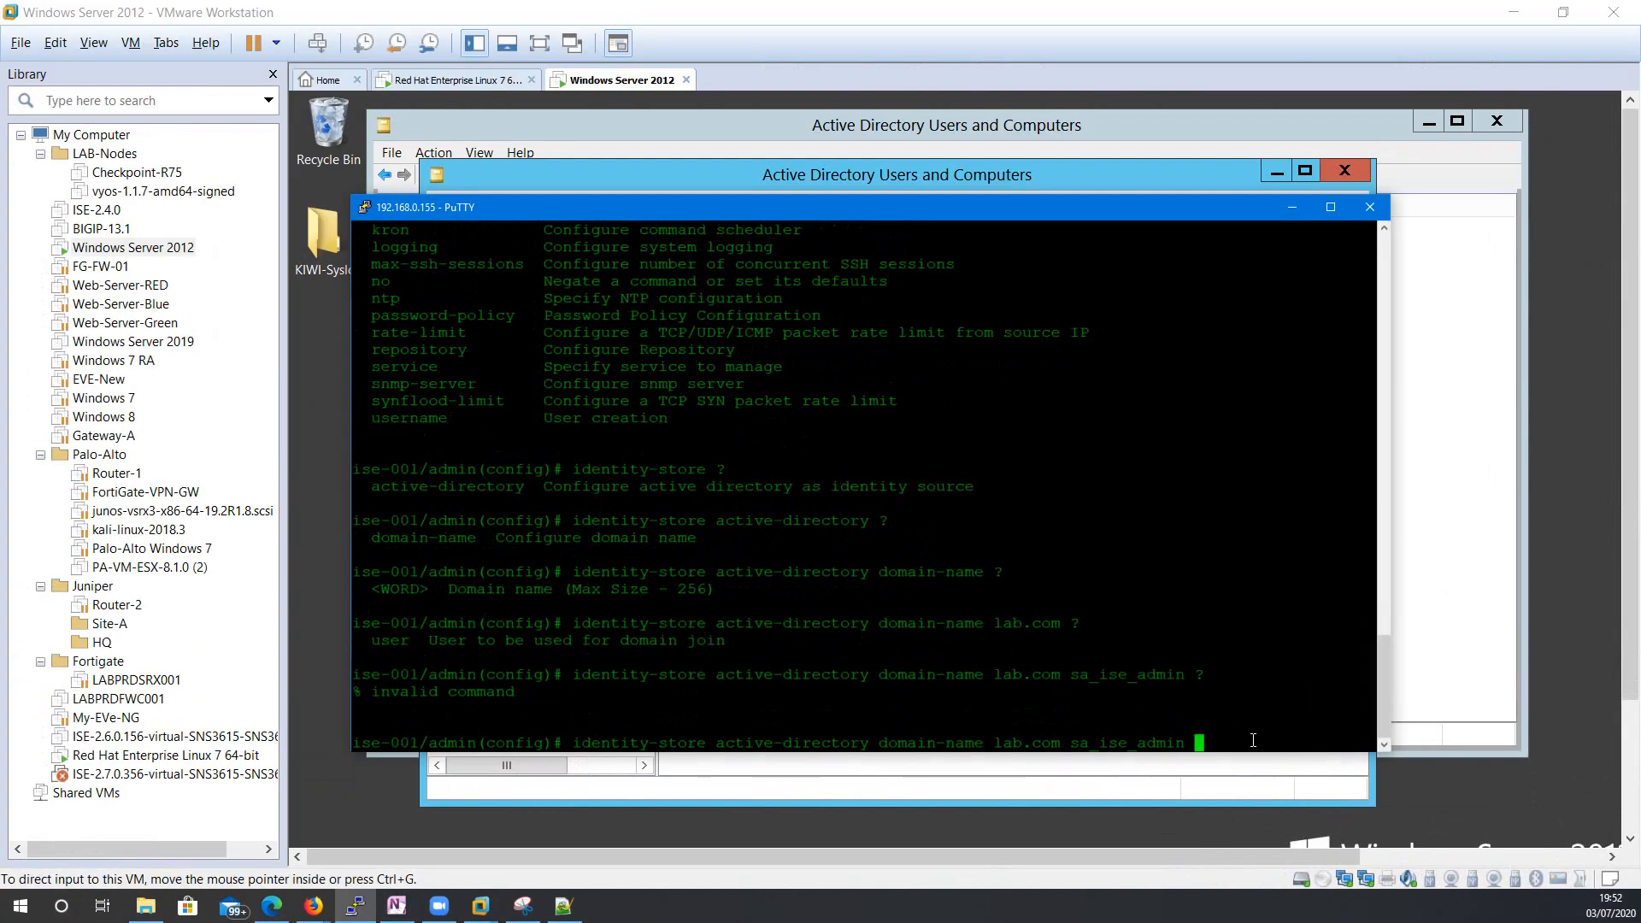
pyautogui.press('BackSpace')
pyautogui.press('Return')
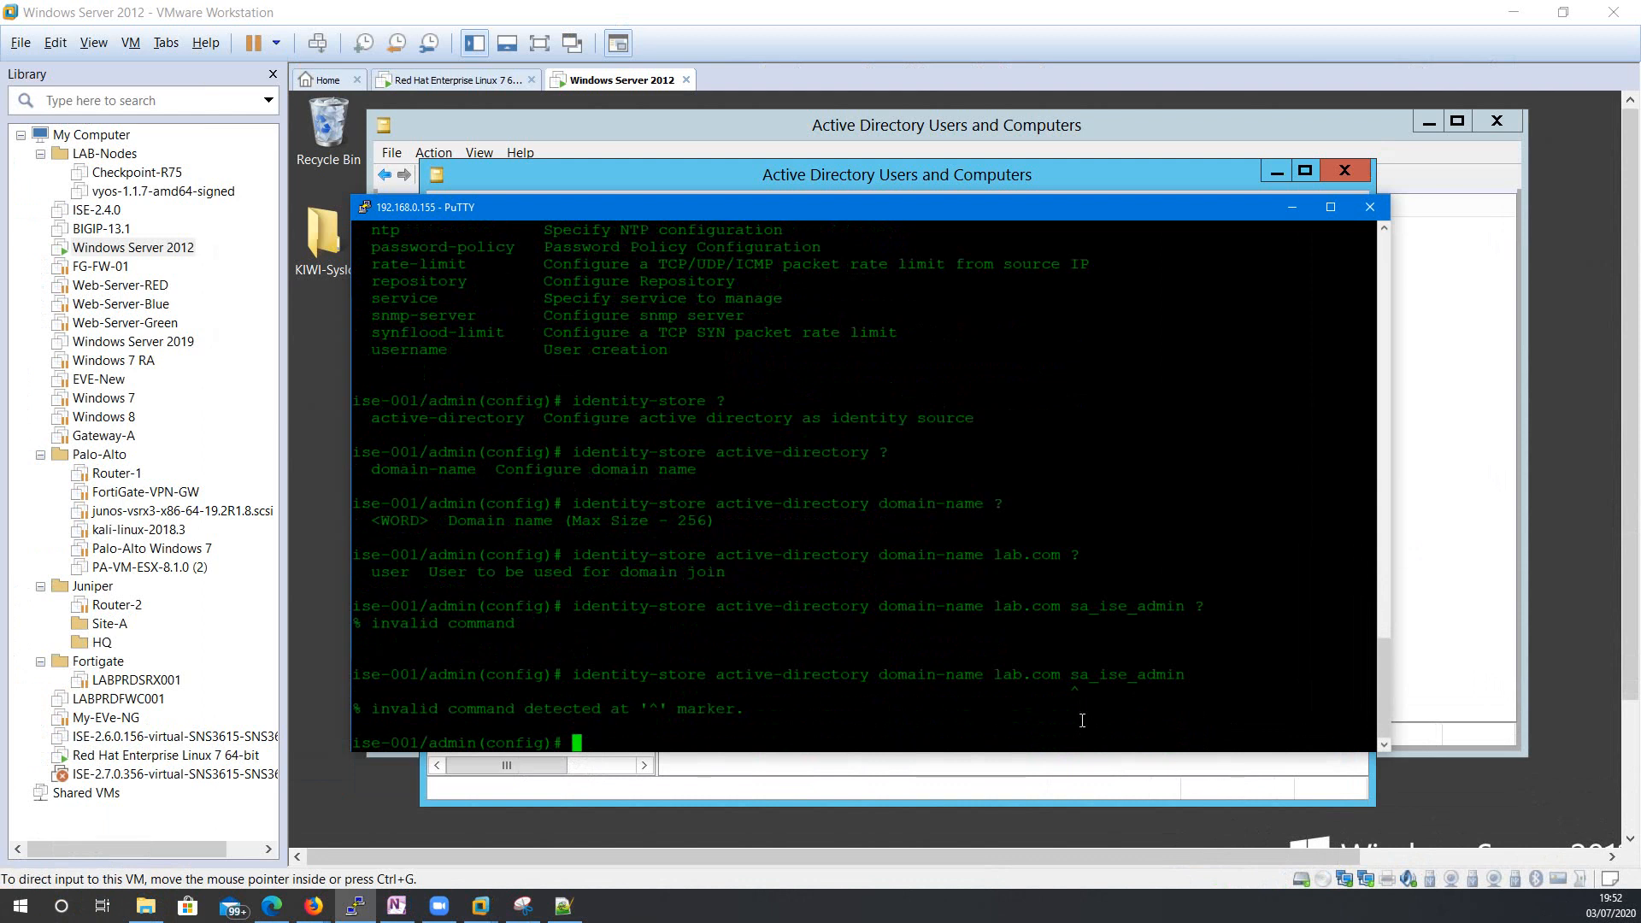
# Recall the command, insert the user keyword before the account name, and resubmit.
pyautogui.press('Up')
pyautogui.press('Left')
pyautogui.press('Left')
pyautogui.press('Left')
pyautogui.press('Left')
pyautogui.press('Left')
pyautogui.press('Left')
pyautogui.press('Left')
pyautogui.press('Left')
pyautogui.press('Left')
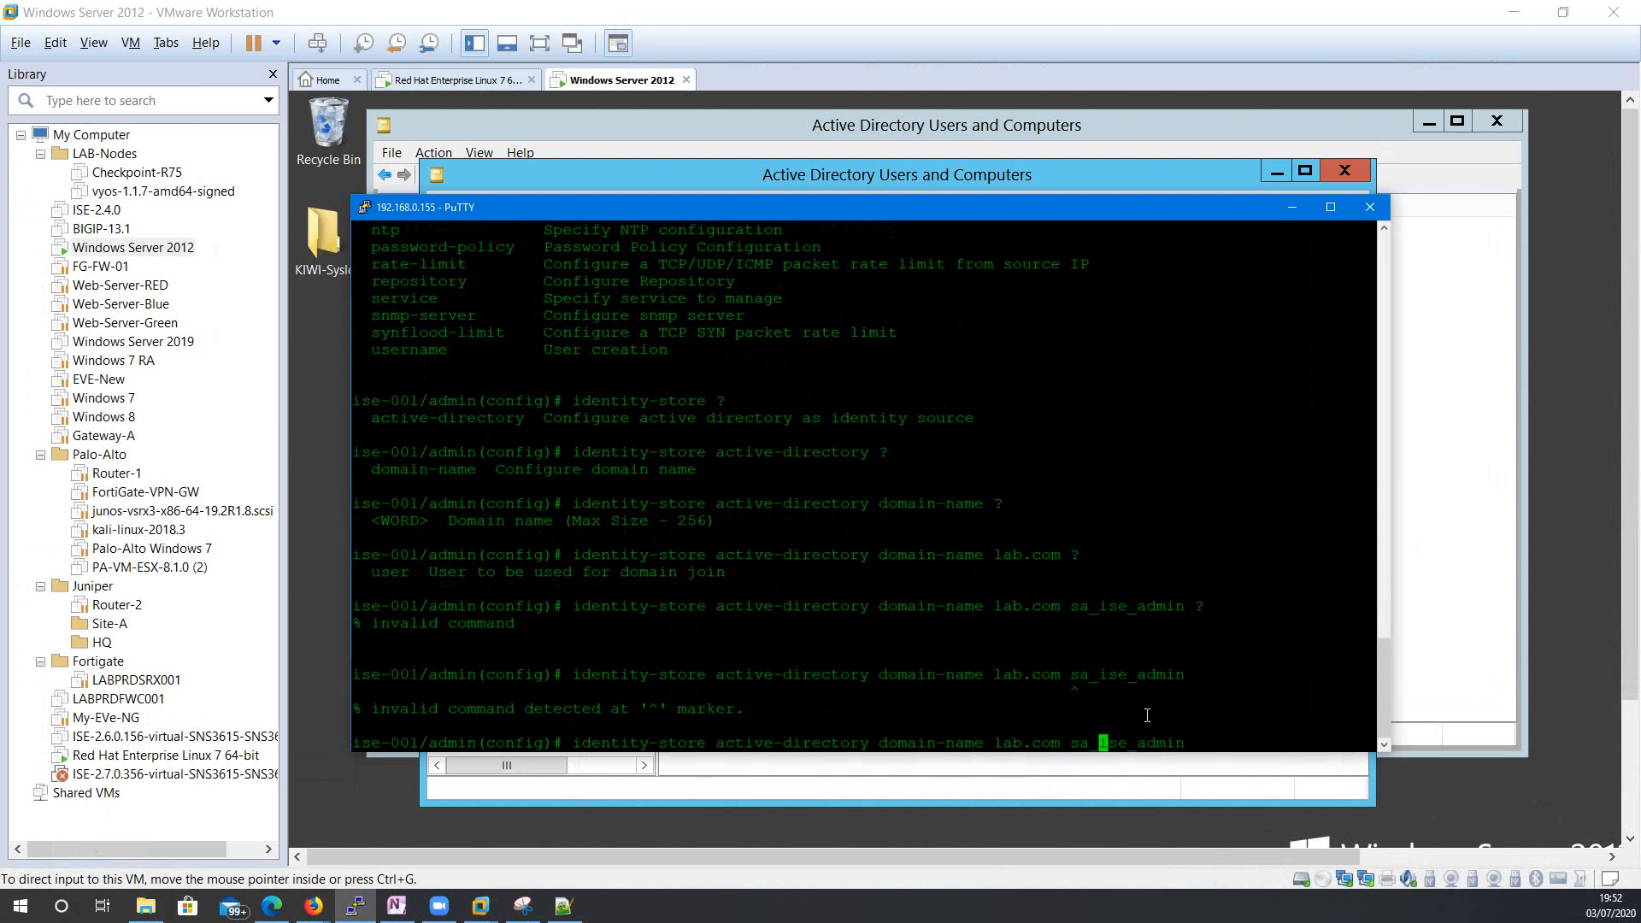
pyautogui.press('Right')
pyautogui.press('Right')
pyautogui.press('Right')
pyautogui.press('Right')
pyautogui.press('Right')
pyautogui.press('Right')
pyautogui.press('Right')
pyautogui.press('Right')
pyautogui.press('Right')
pyautogui.press('Left')
pyautogui.press('Left')
pyautogui.press('Left')
pyautogui.press('Left')
pyautogui.press('Left')
pyautogui.press('Left')
pyautogui.press('Left')
pyautogui.press('Left')
pyautogui.press('Left')
pyautogui.press('Left')
pyautogui.press('Left')
pyautogui.press('Left')
pyautogui.write('use')
pyautogui.press('BackSpace')
pyautogui.press('BackSpace')
pyautogui.write('er')
pyautogui.press('Return')
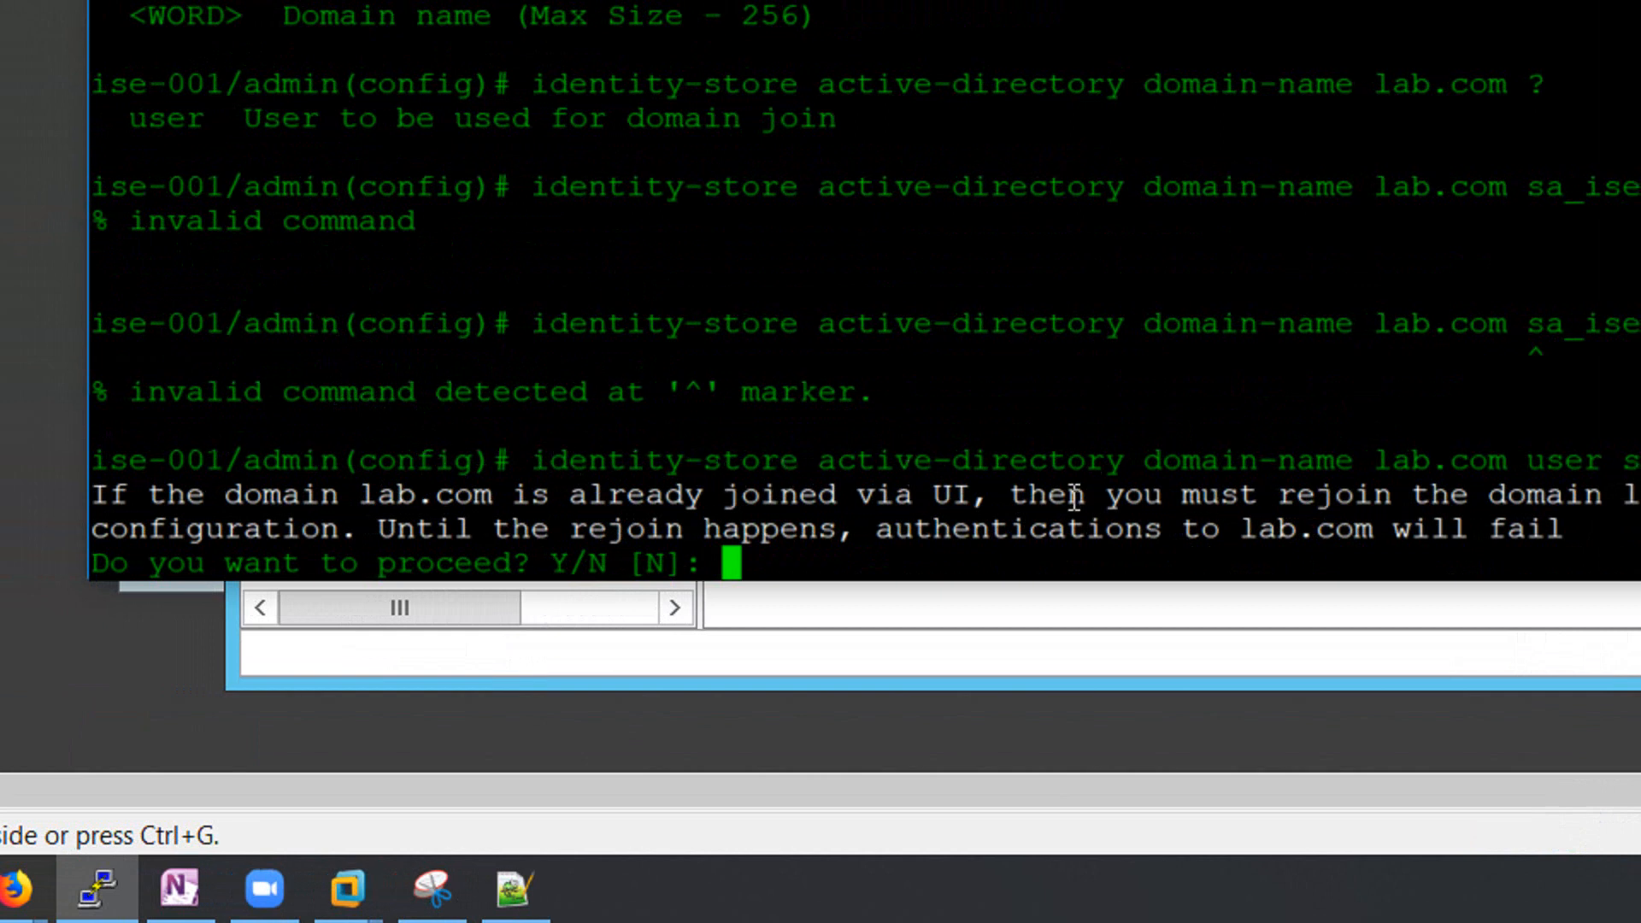
# Answer Y to the rejoin warning and submit the service account password.
pyautogui.doubleClick(1250, 523)
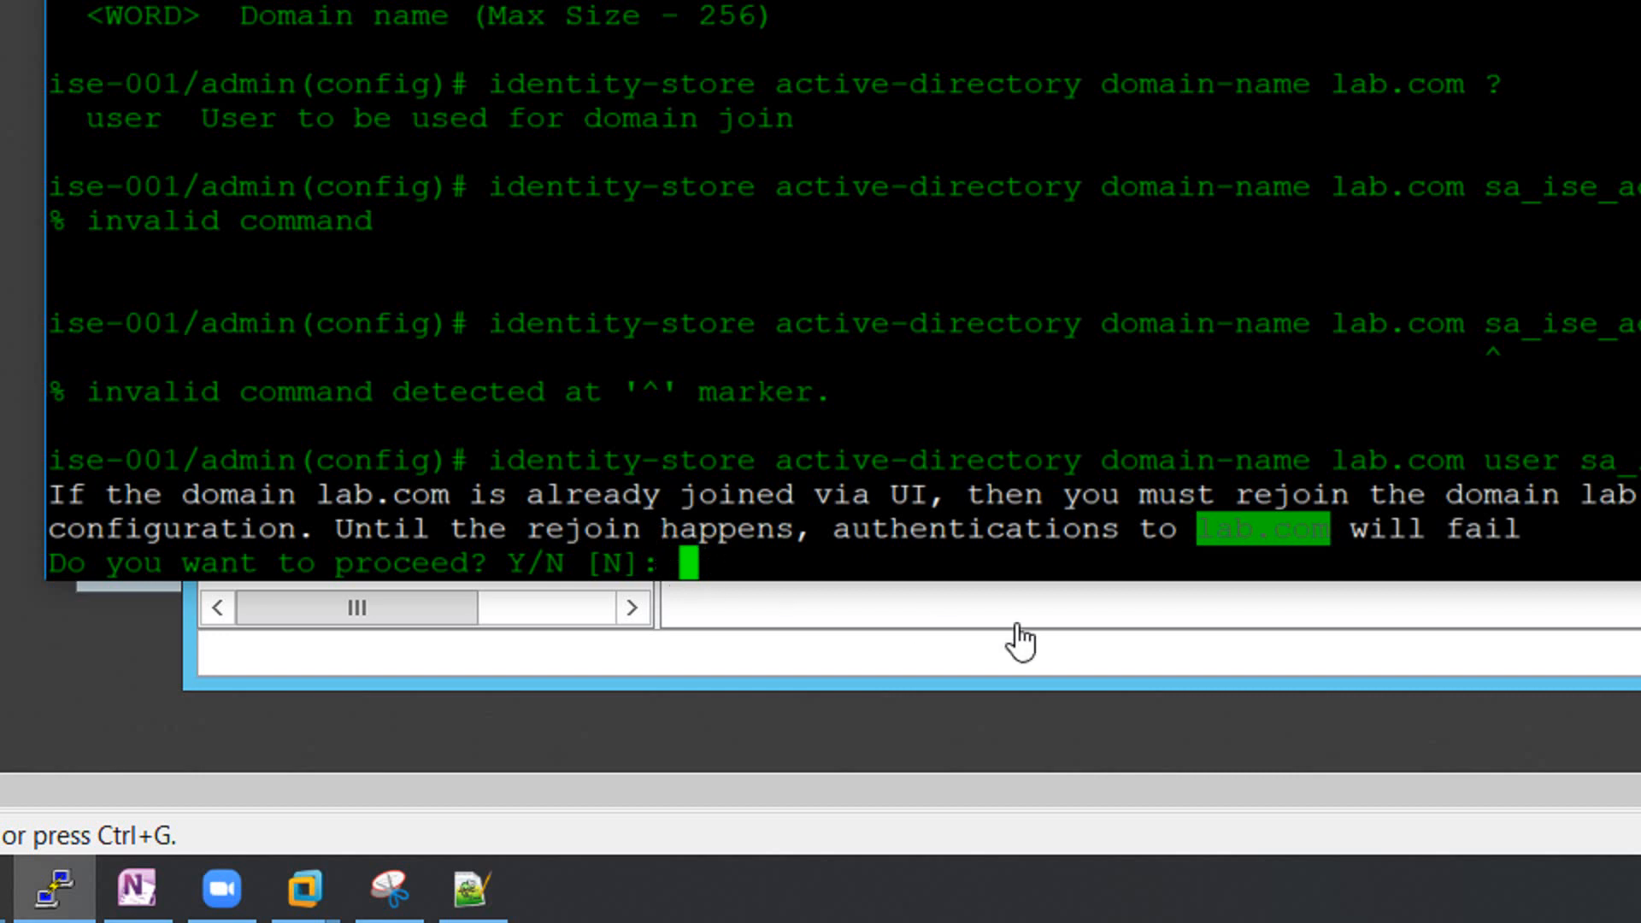
pyautogui.write('Y')
pyautogui.press('Return')
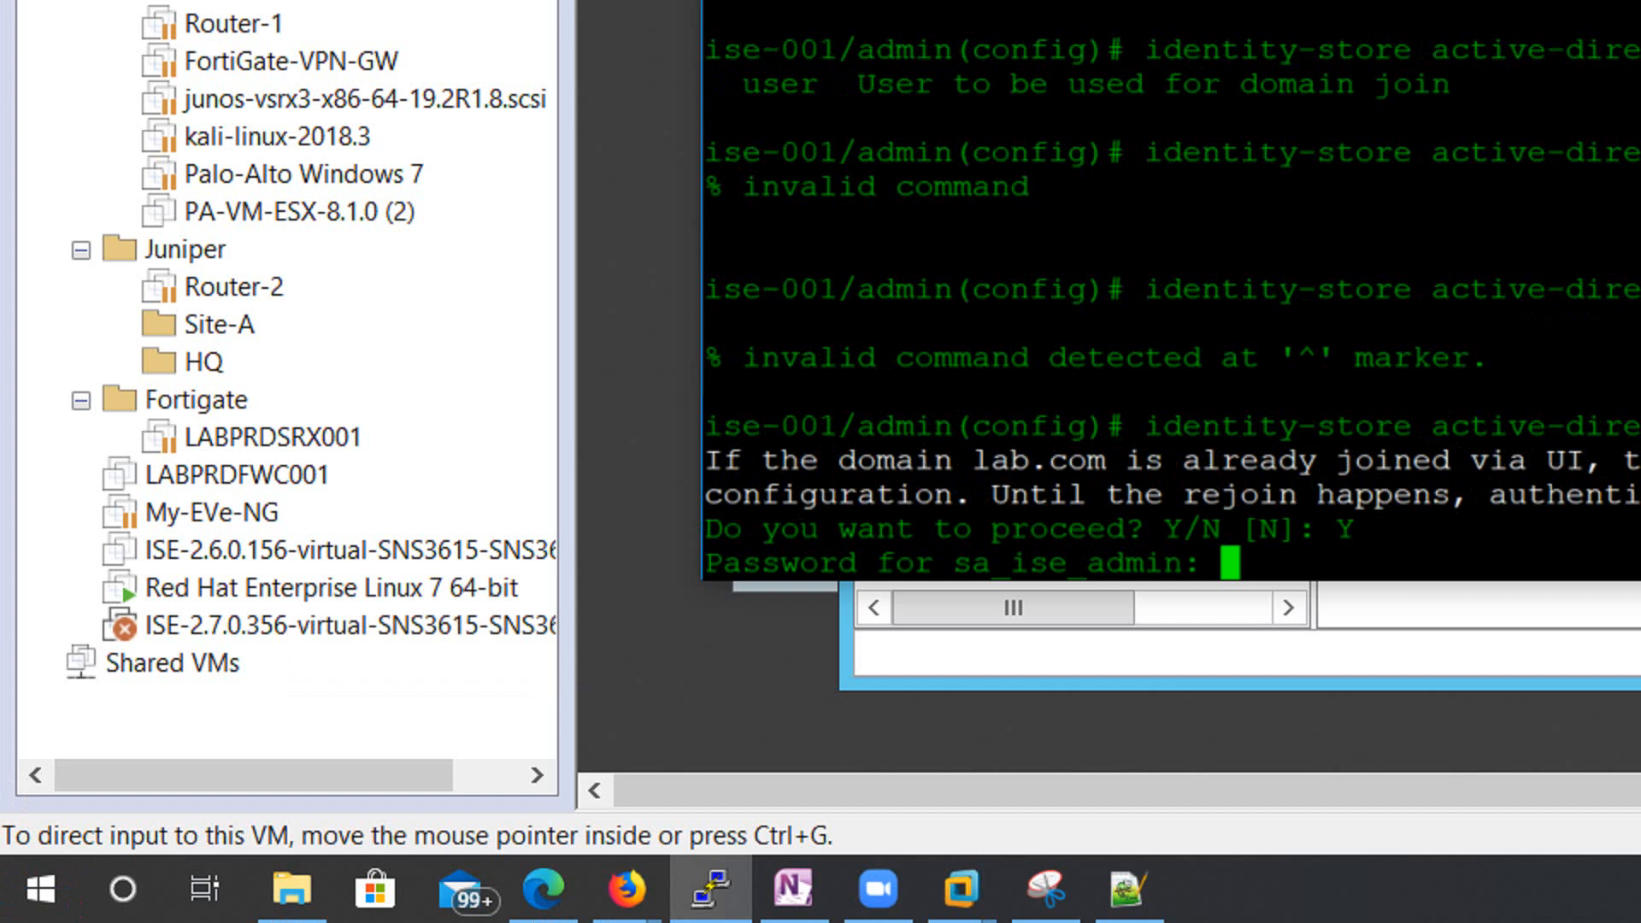
pyautogui.hotkey('alt', 'Tab')
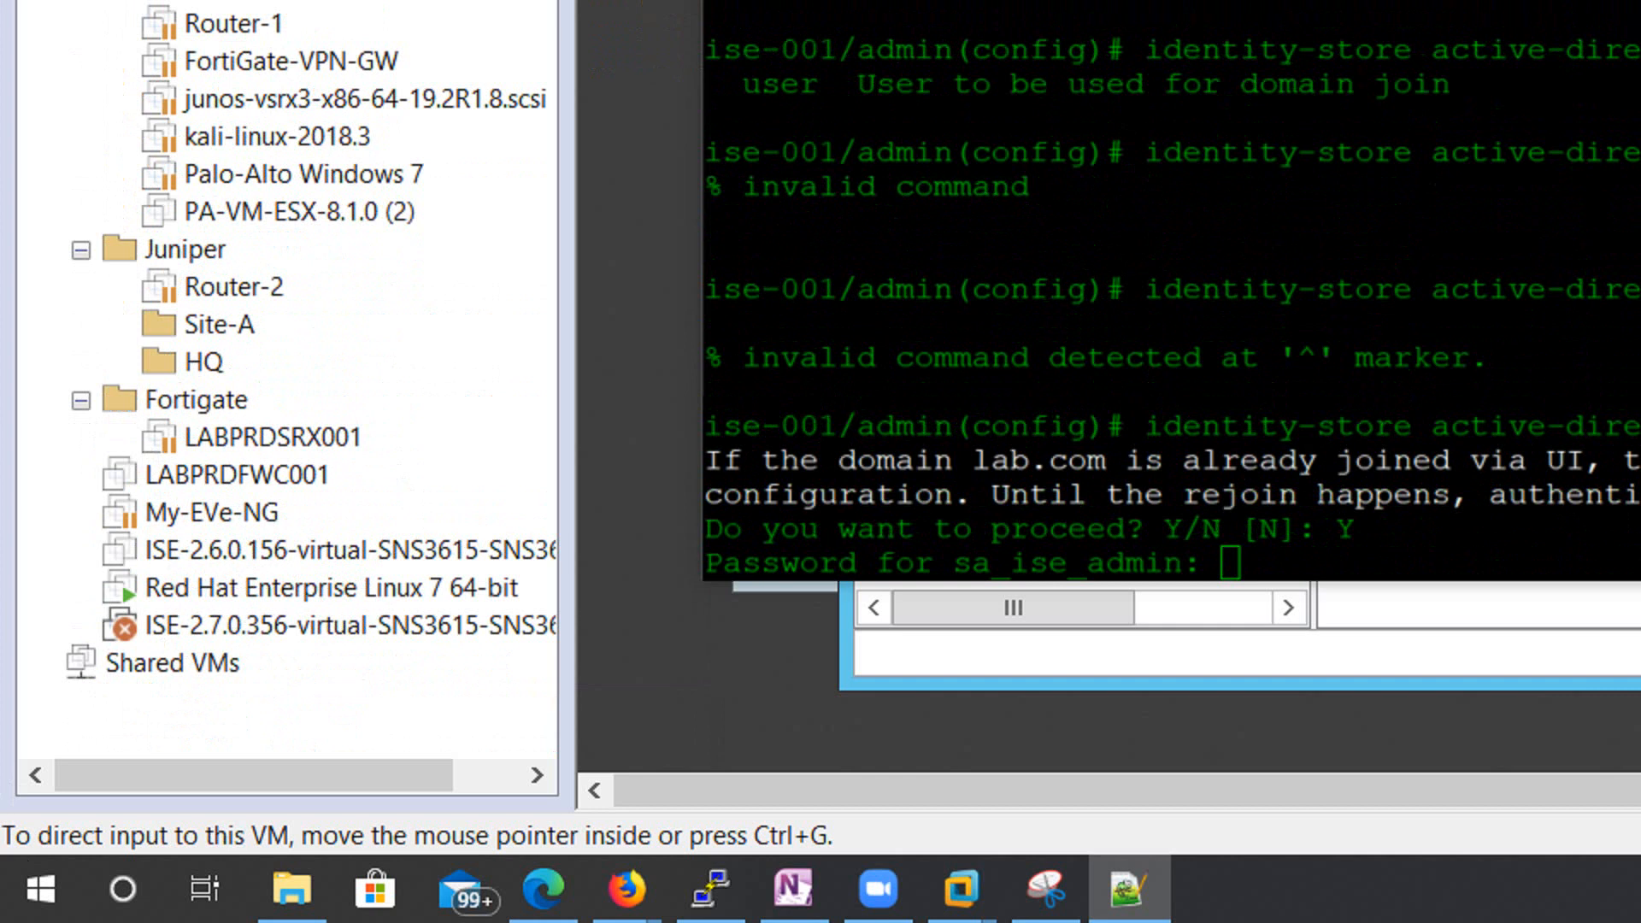
pyautogui.click(1283, 564)
pyautogui.press('Return')
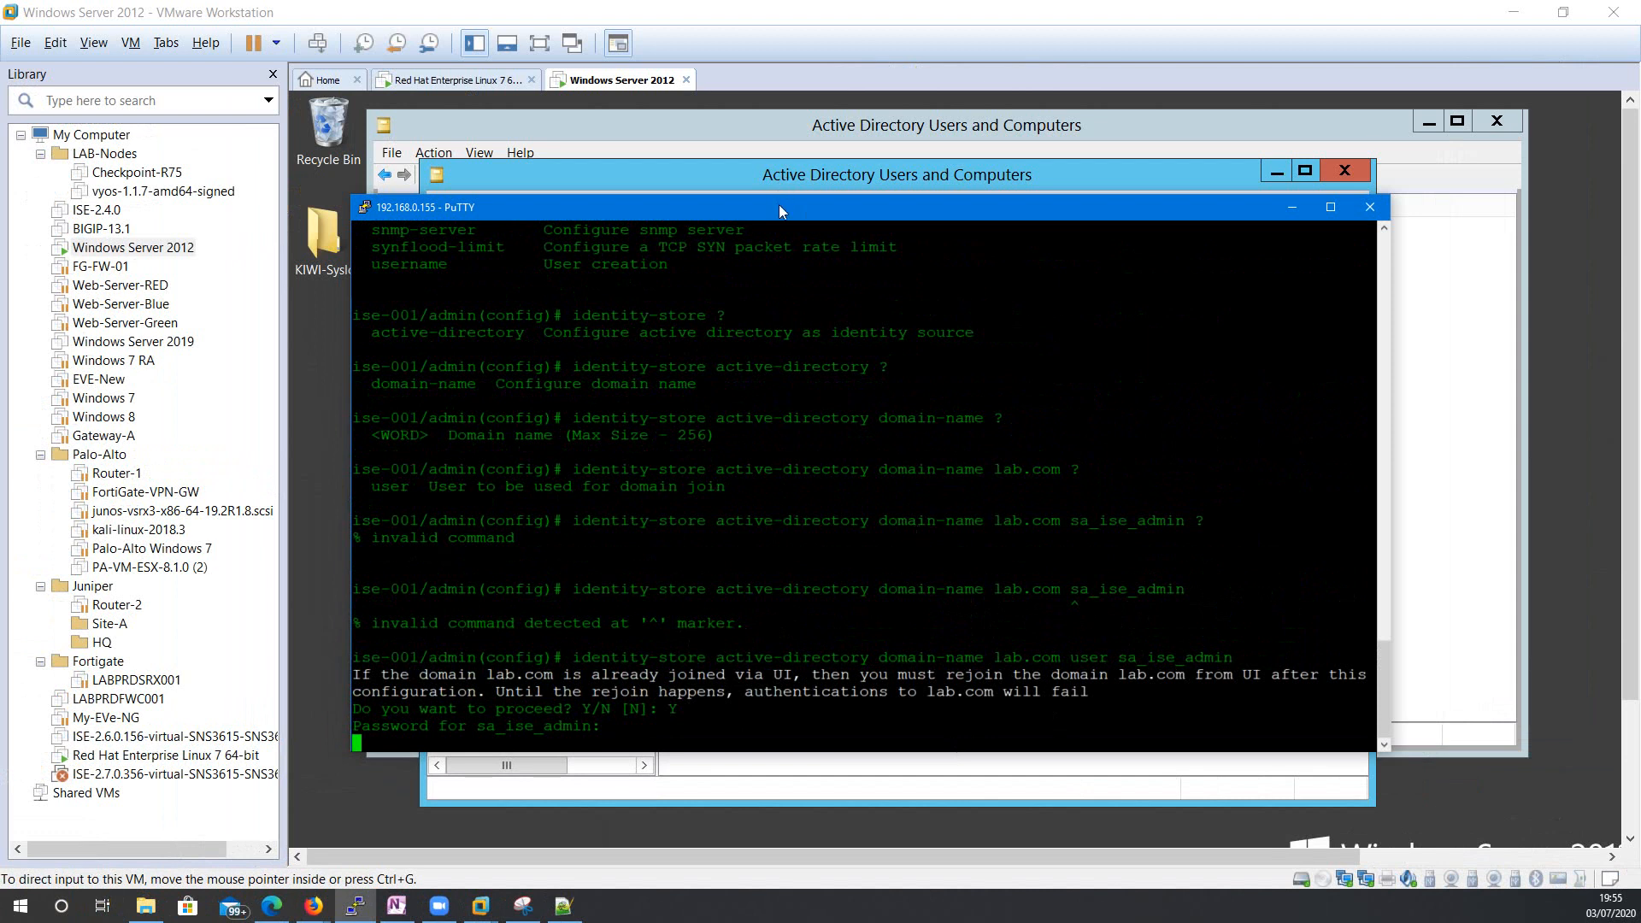
# Let the lab.com domain join finish and confirm it reports success.
pyautogui.moveTo(780, 211); pyautogui.dragTo(783, 163)
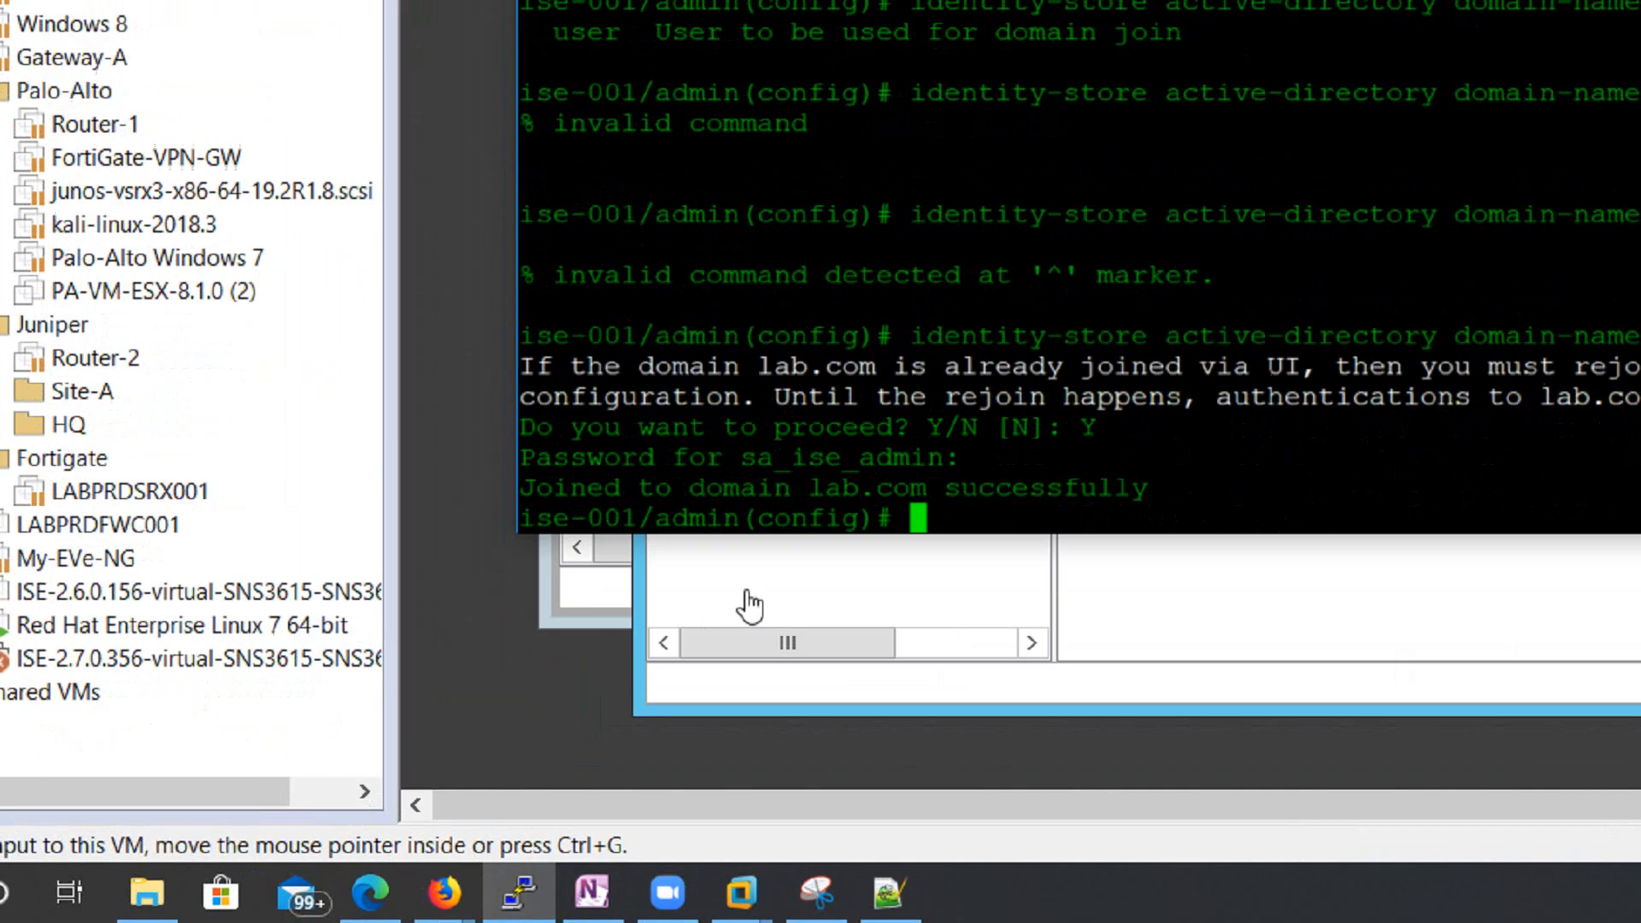
# Bring Active Directory Users and Computers forward in the VM.
pyautogui.click(486, 745)
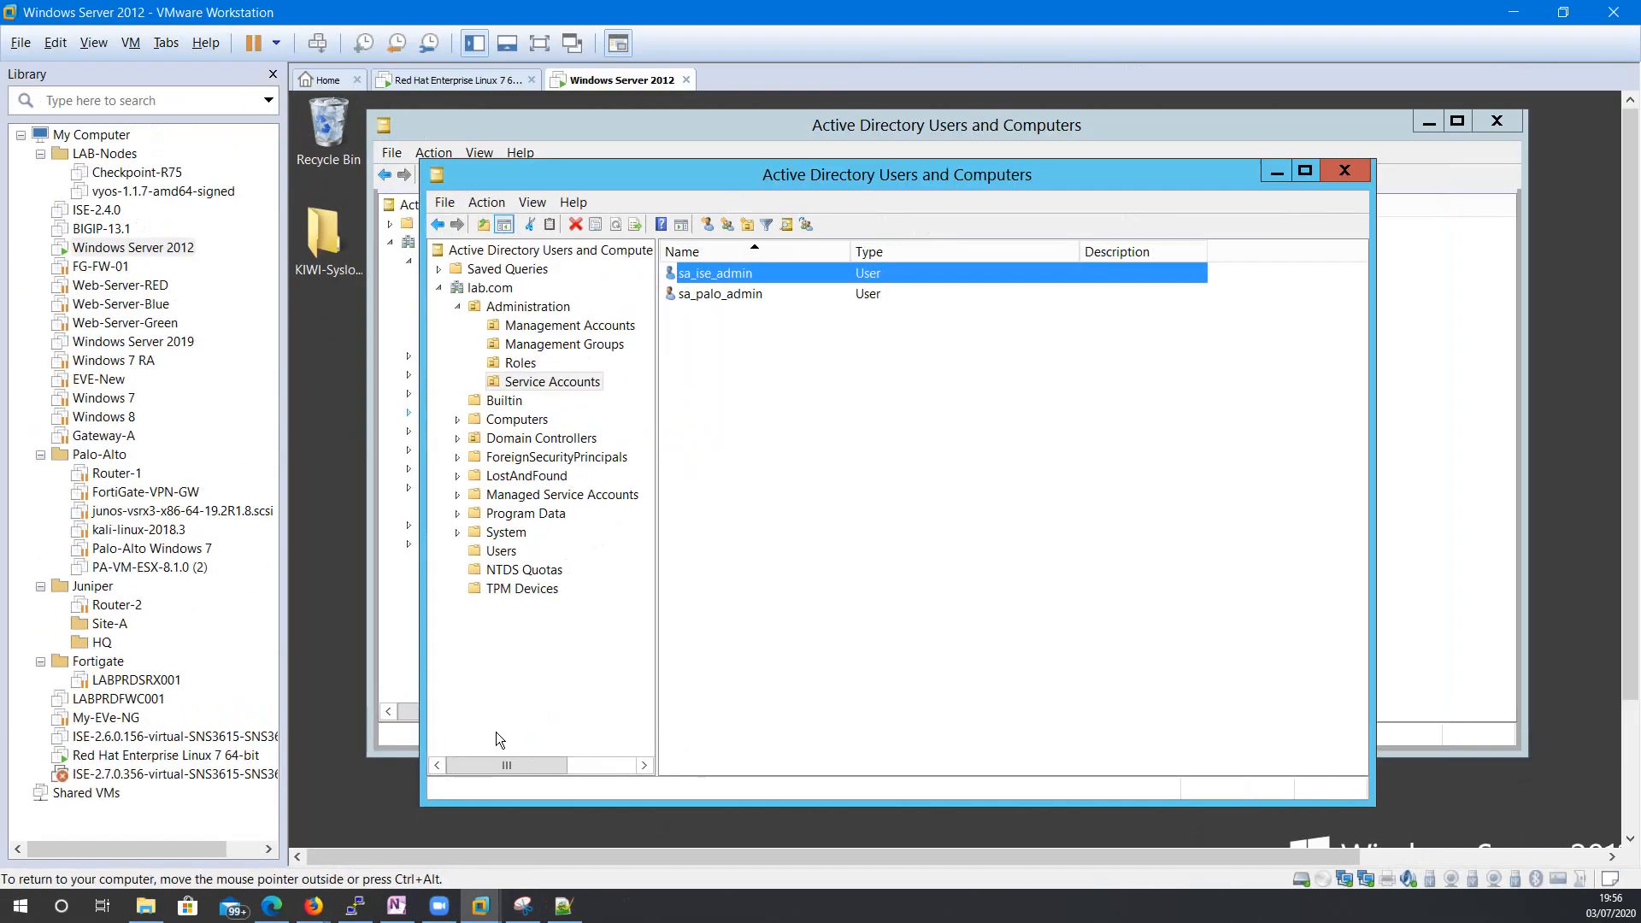
pyautogui.hotkey('alt', 'Tab')
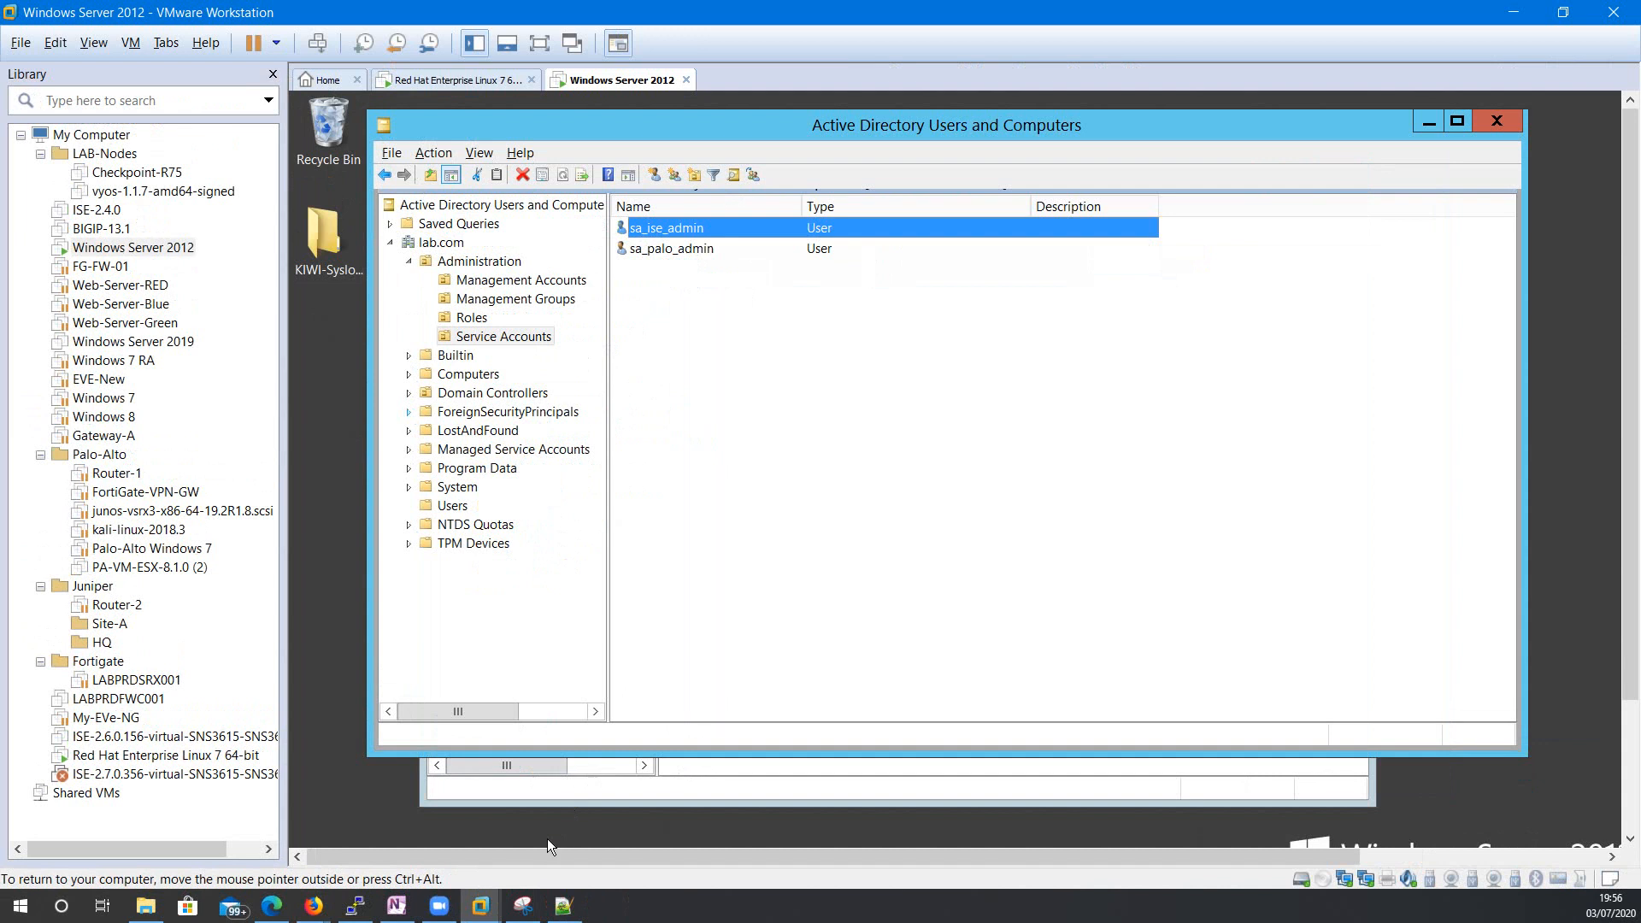
pyautogui.hotkey('alt', 'Tab')
pyautogui.hotkey('alt', 'Tab')
pyautogui.hotkey('alt', 'Tab')
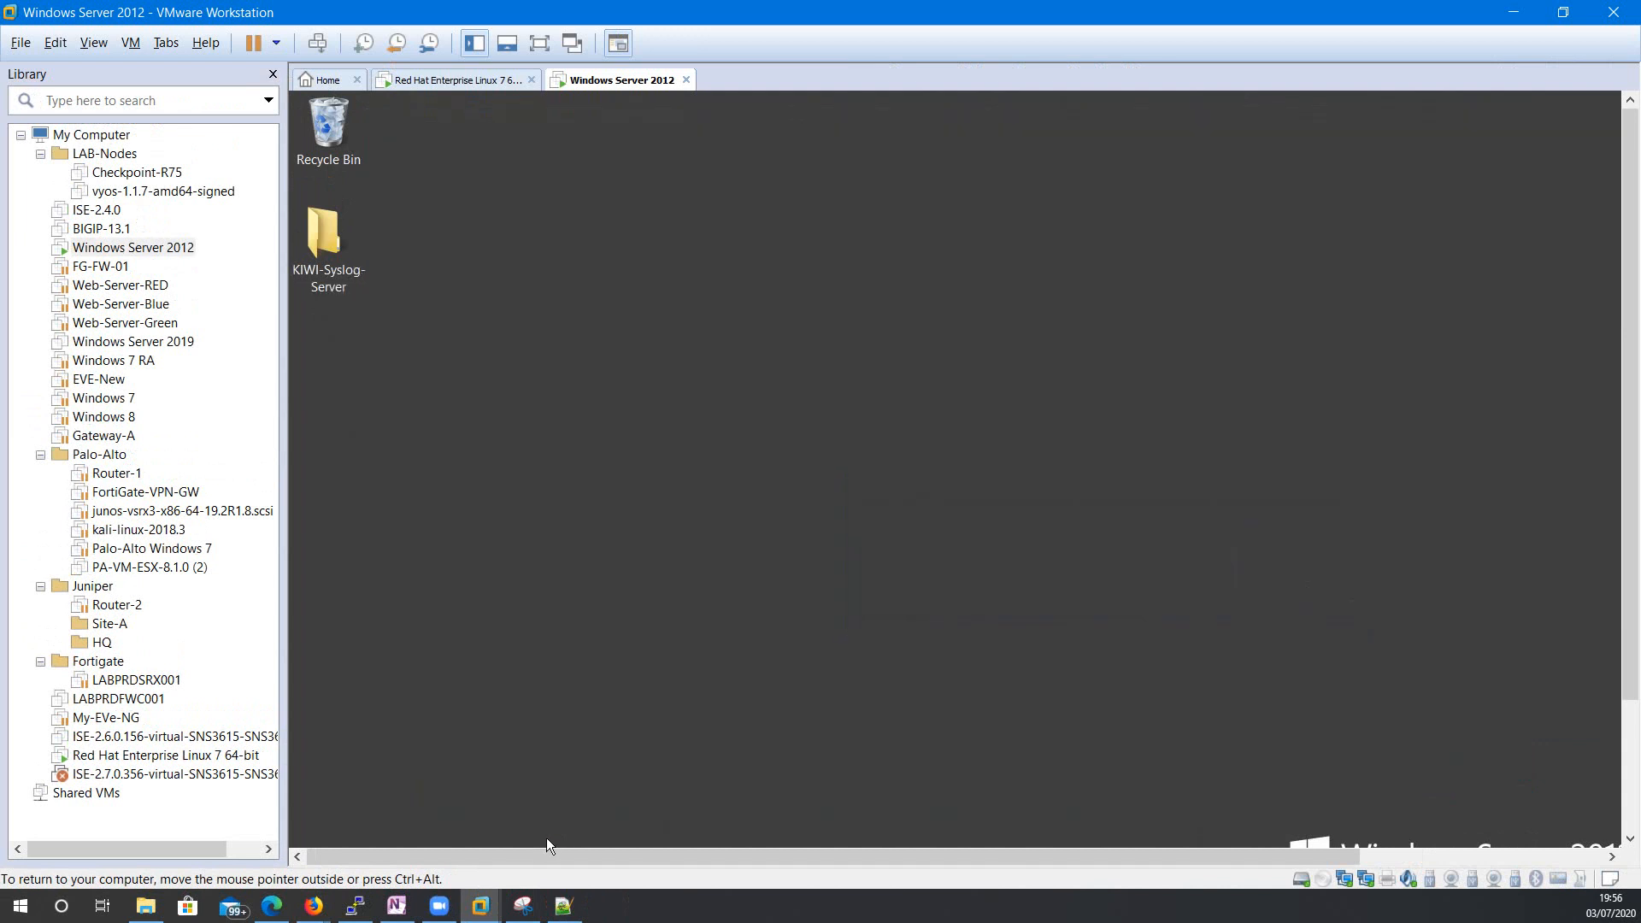
# Return to the ISE session, review the lab.com join success message, and open PuTTY's system menu.
pyautogui.click(355, 906)
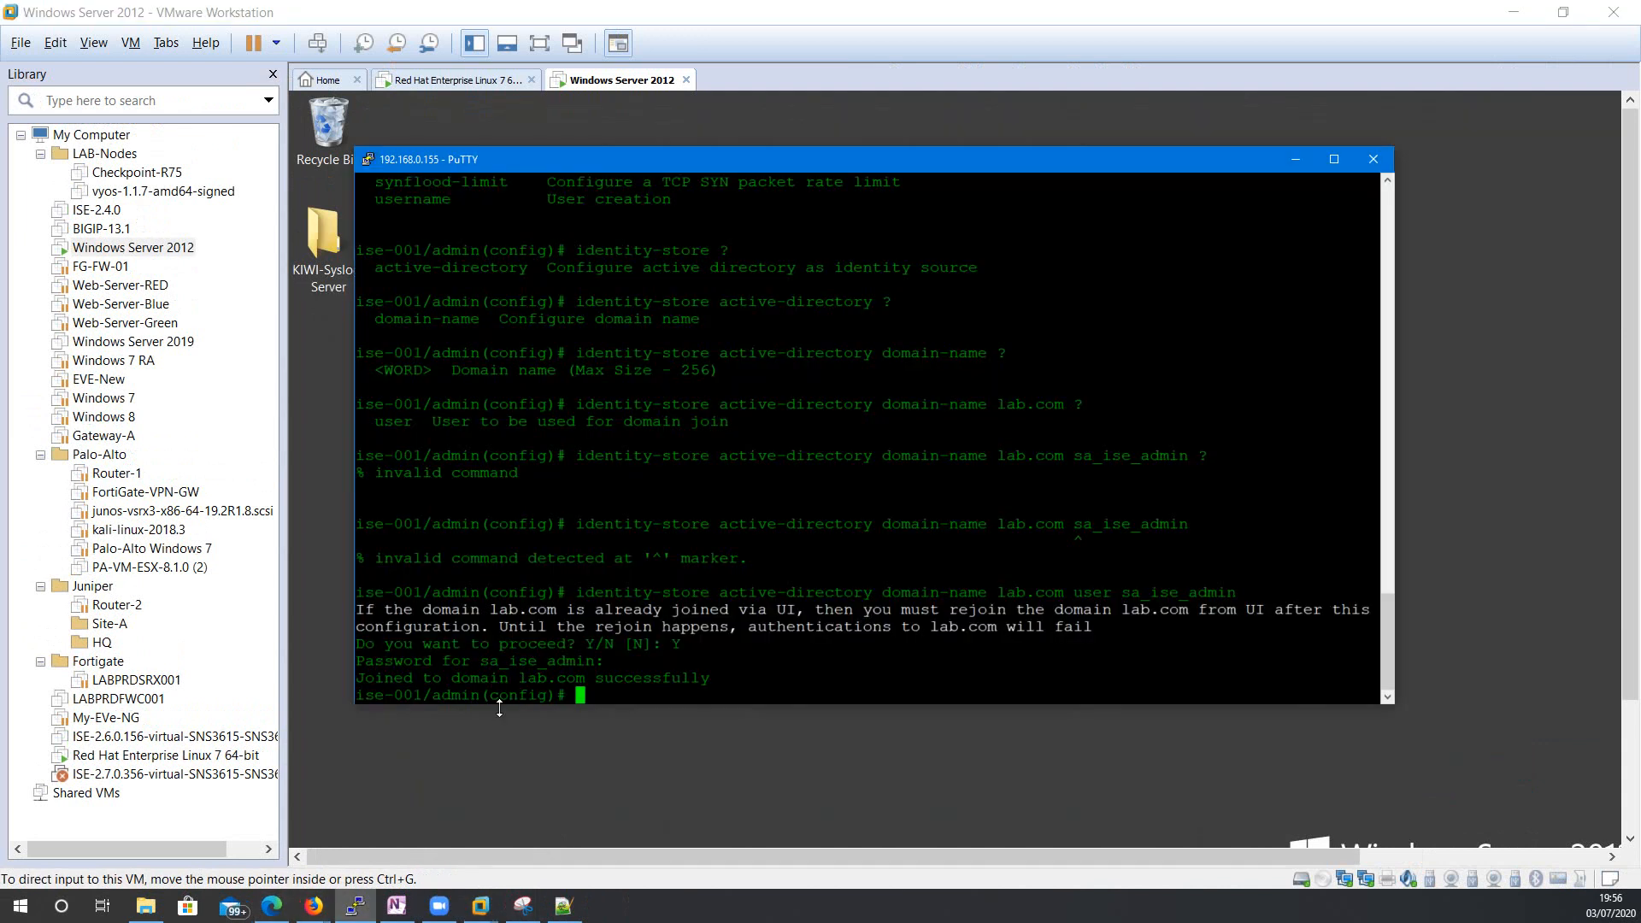
pyautogui.moveTo(357, 678); pyautogui.dragTo(710, 678)
pyautogui.click(773, 656)
pyautogui.press('Return')
pyautogui.press('Return')
pyautogui.press('Return')
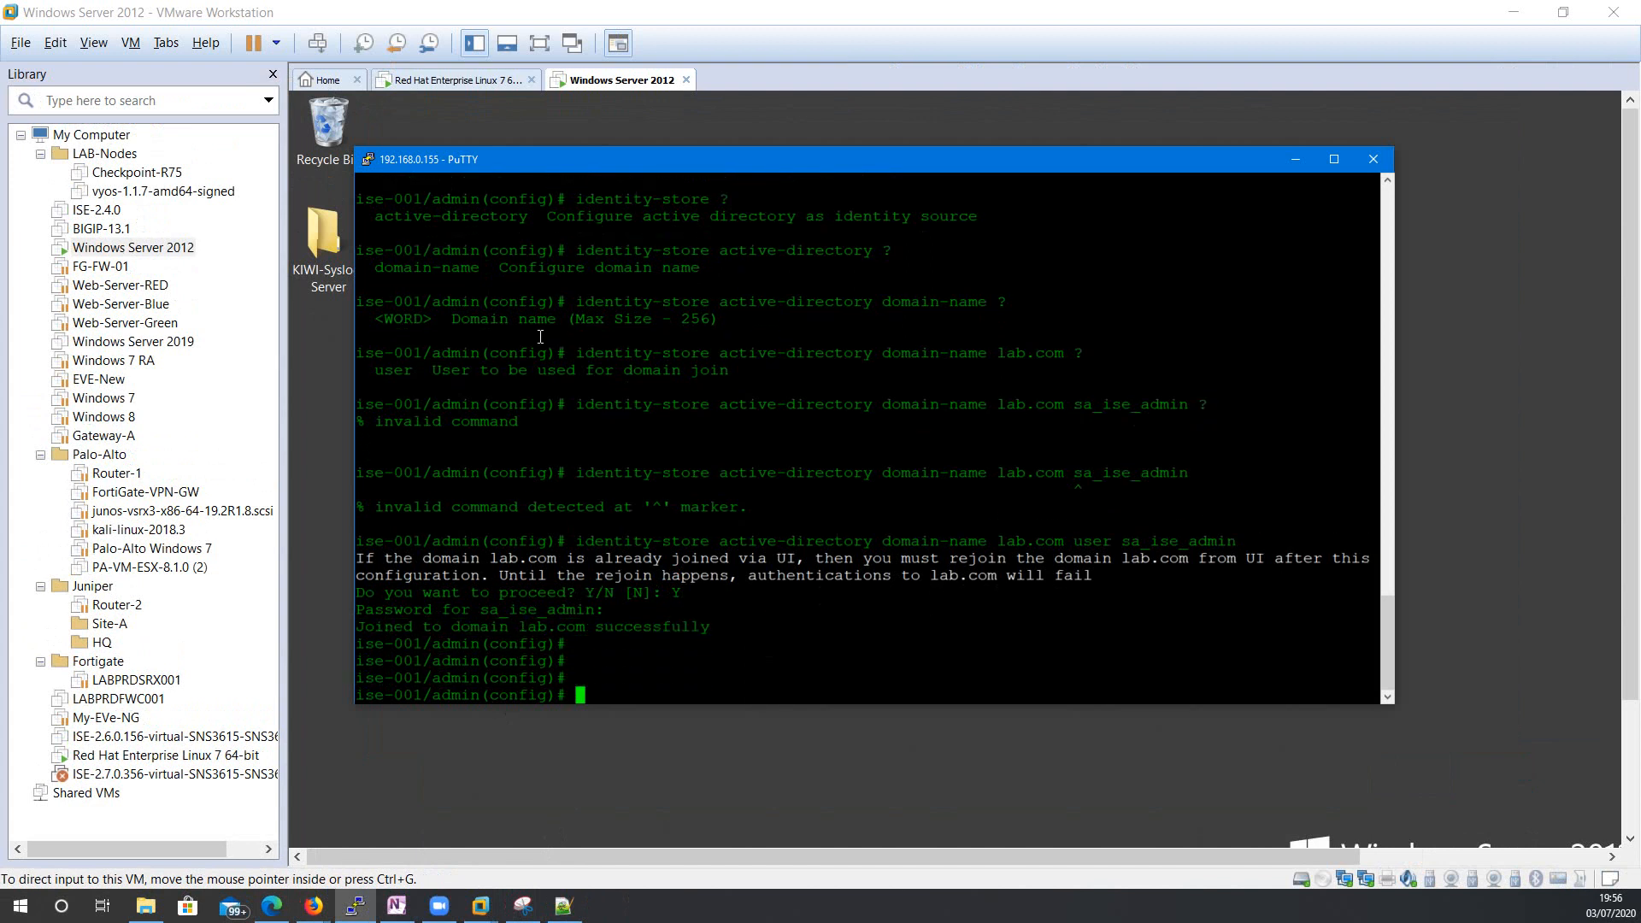
pyautogui.click(371, 164)
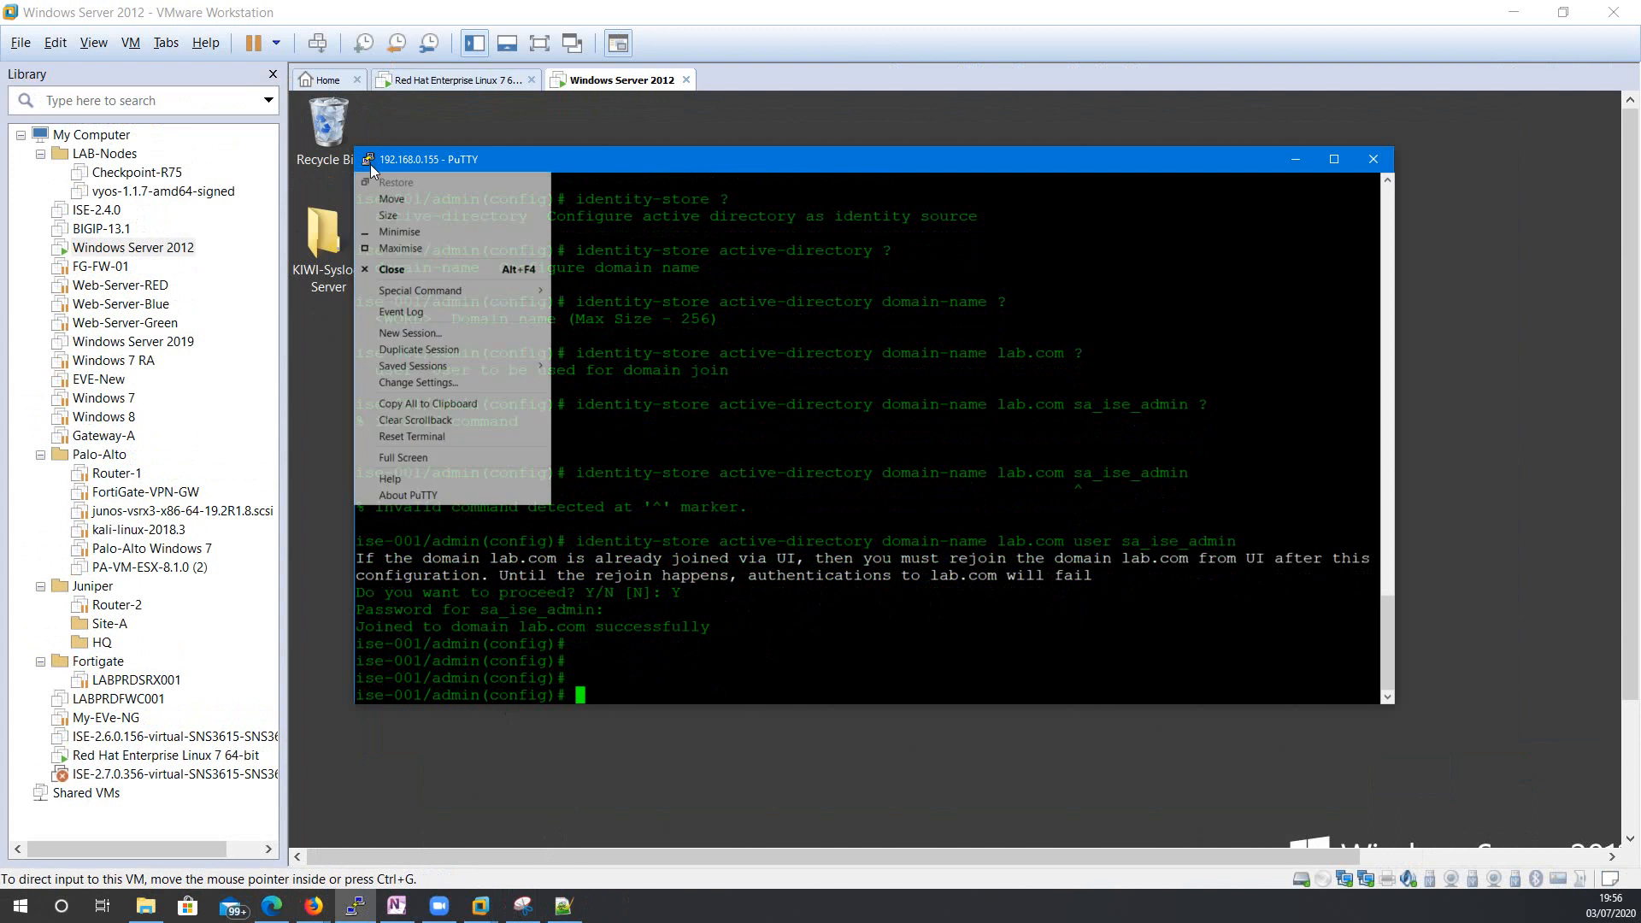
# Duplicate the PuTTY session and log in to ISE with an AD username and password.
pyautogui.click(460, 352)
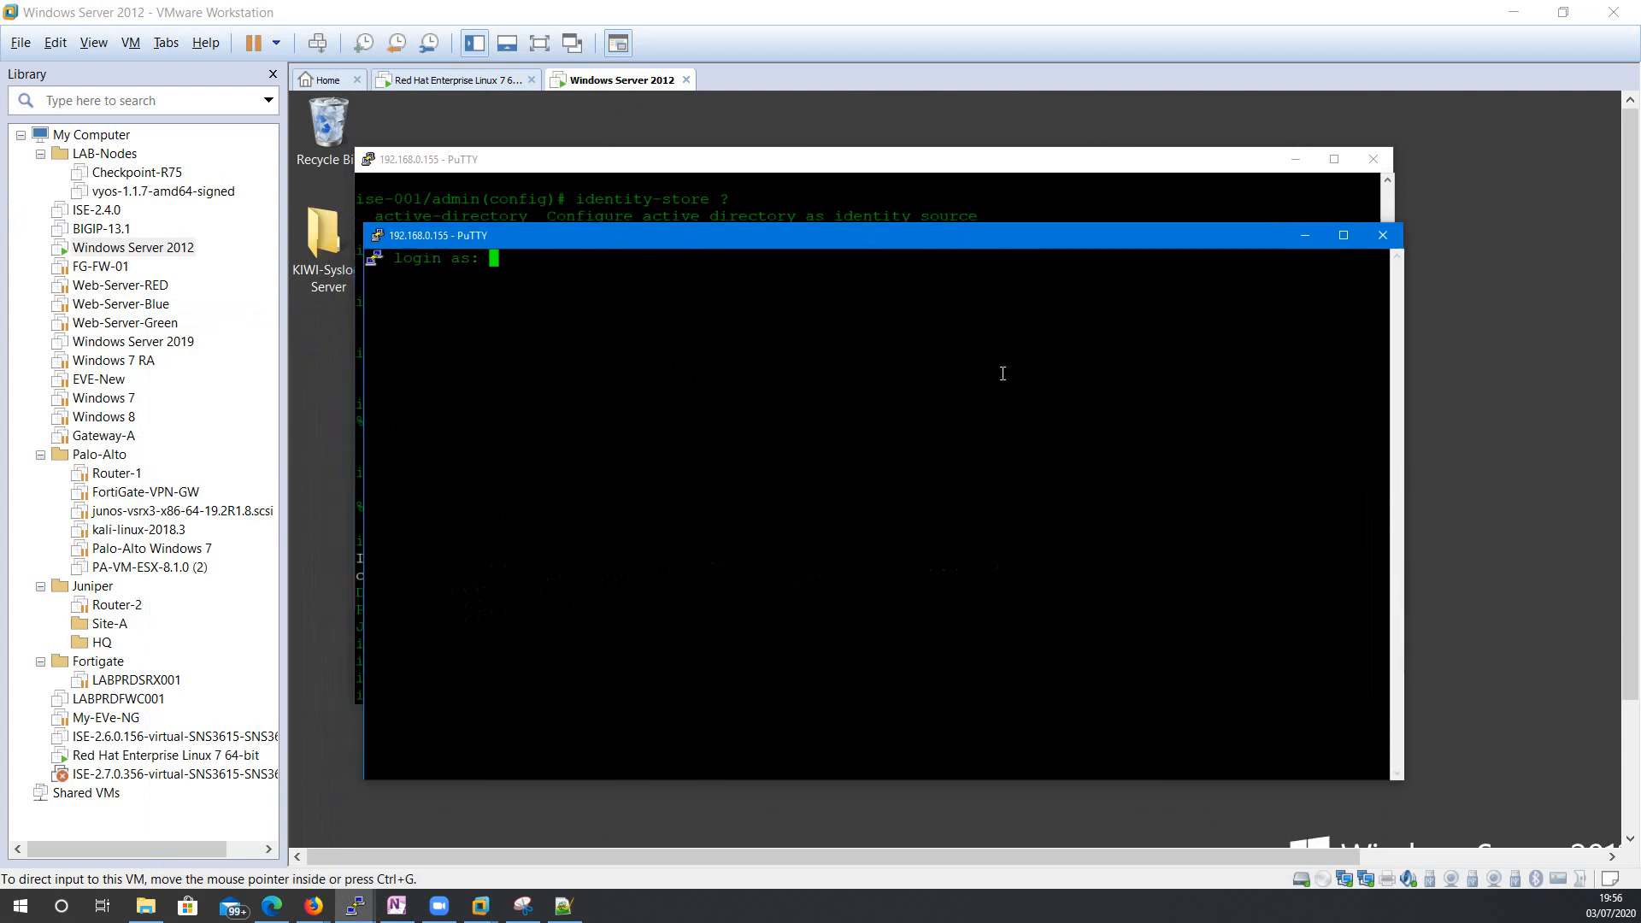
pyautogui.press('Return')
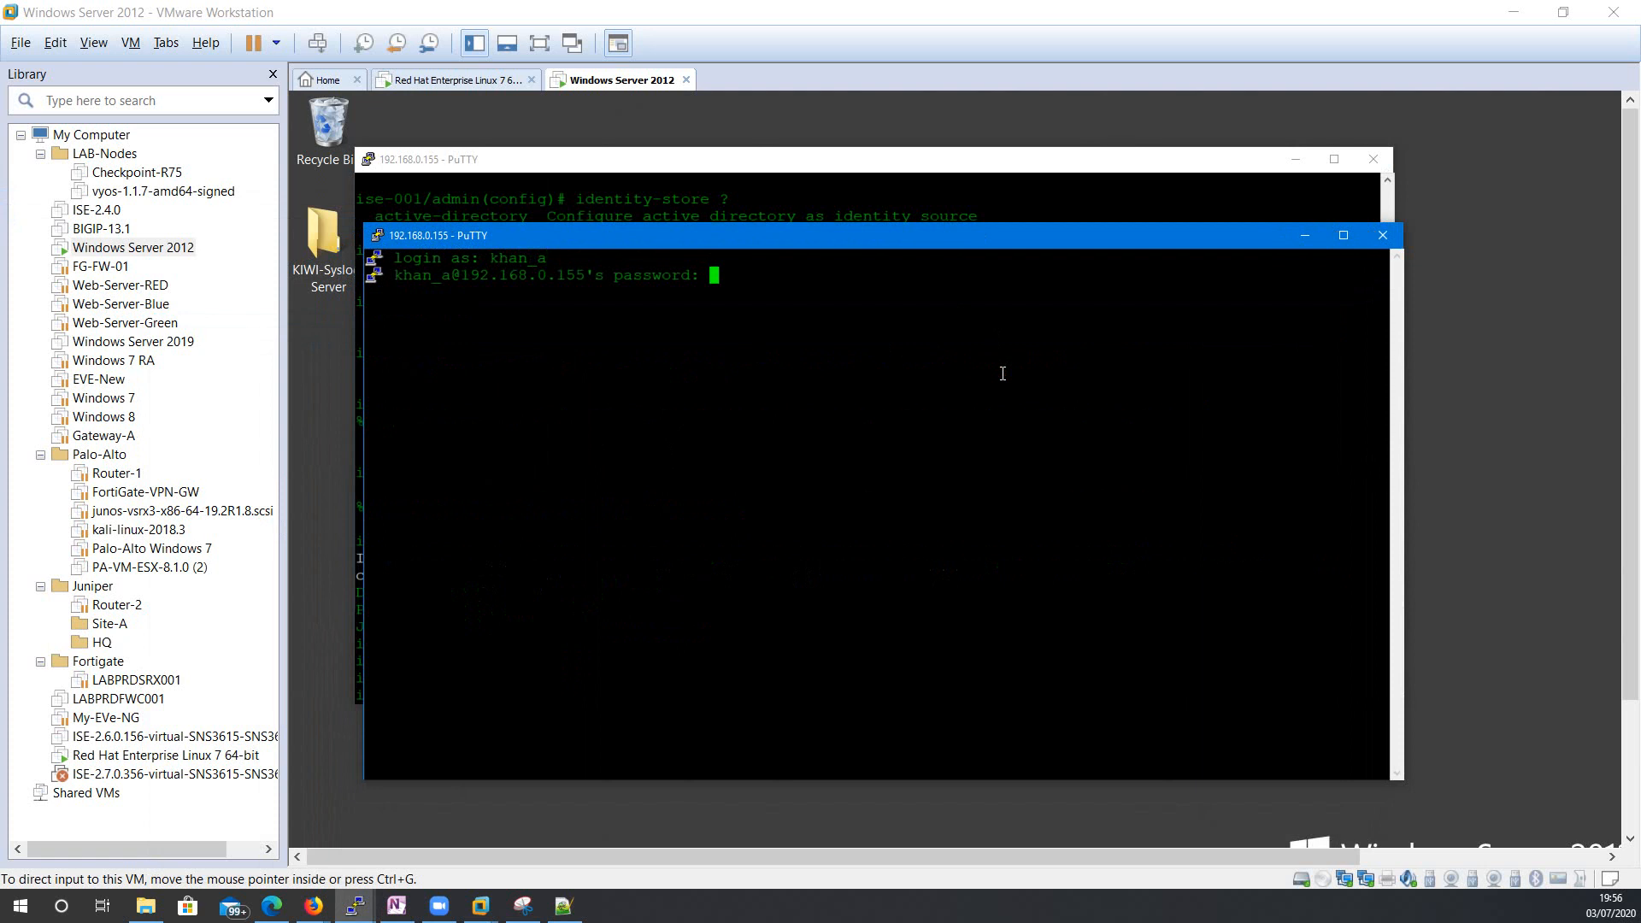
pyautogui.press('Return')
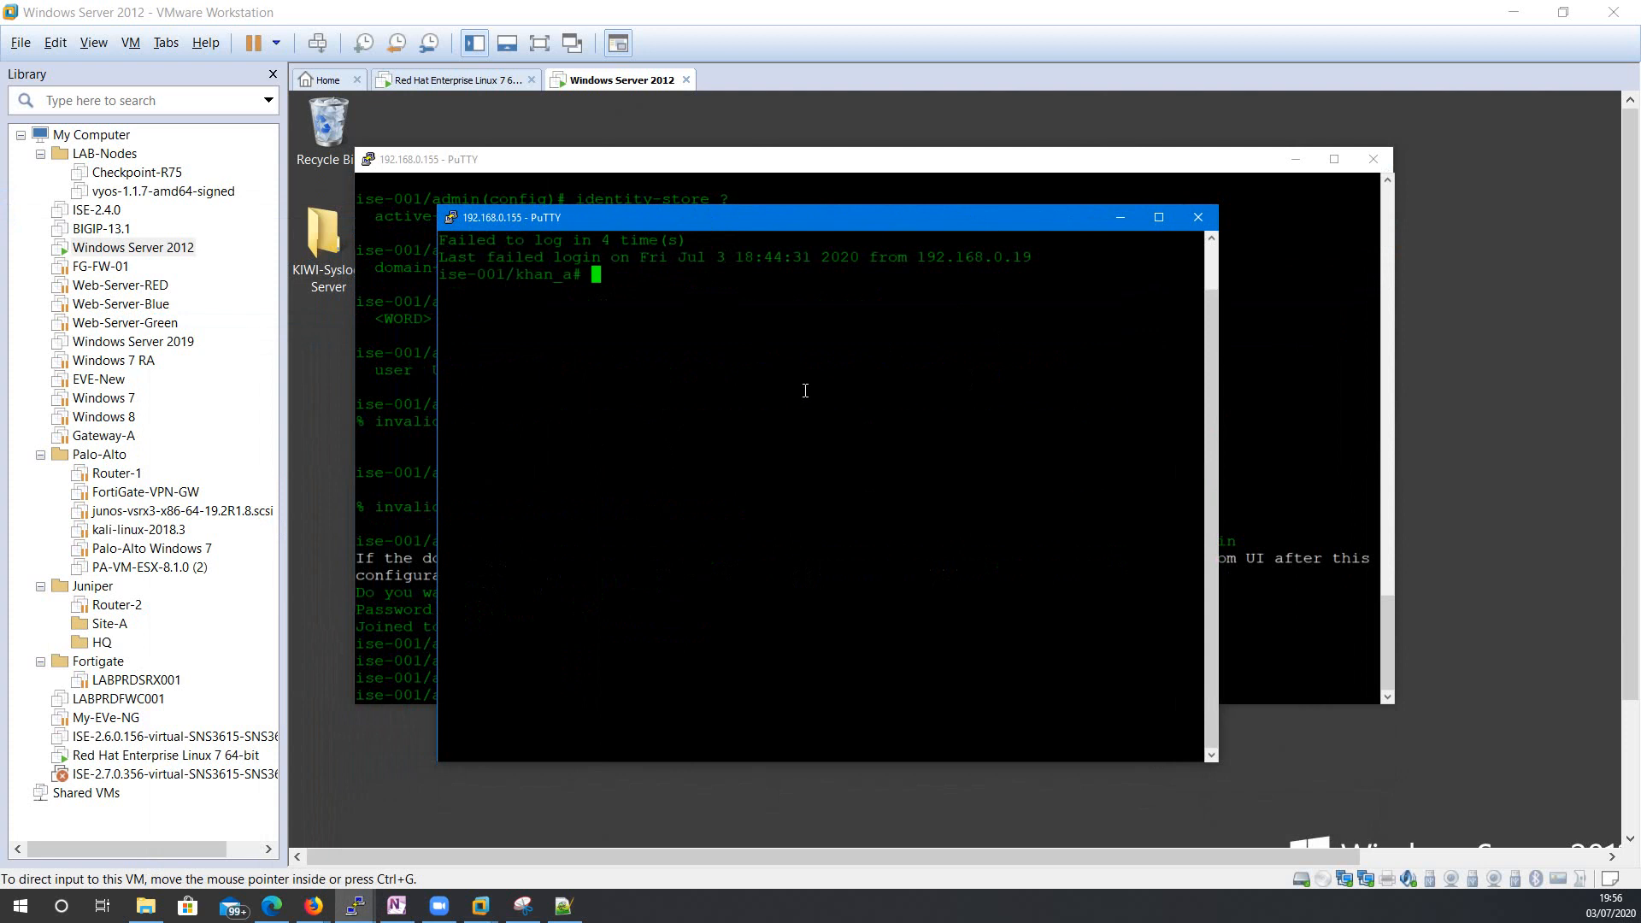
# As the AD user, enter configuration mode with conf t, then exit it.
pyautogui.moveTo(517, 274); pyautogui.dragTo(585, 280)
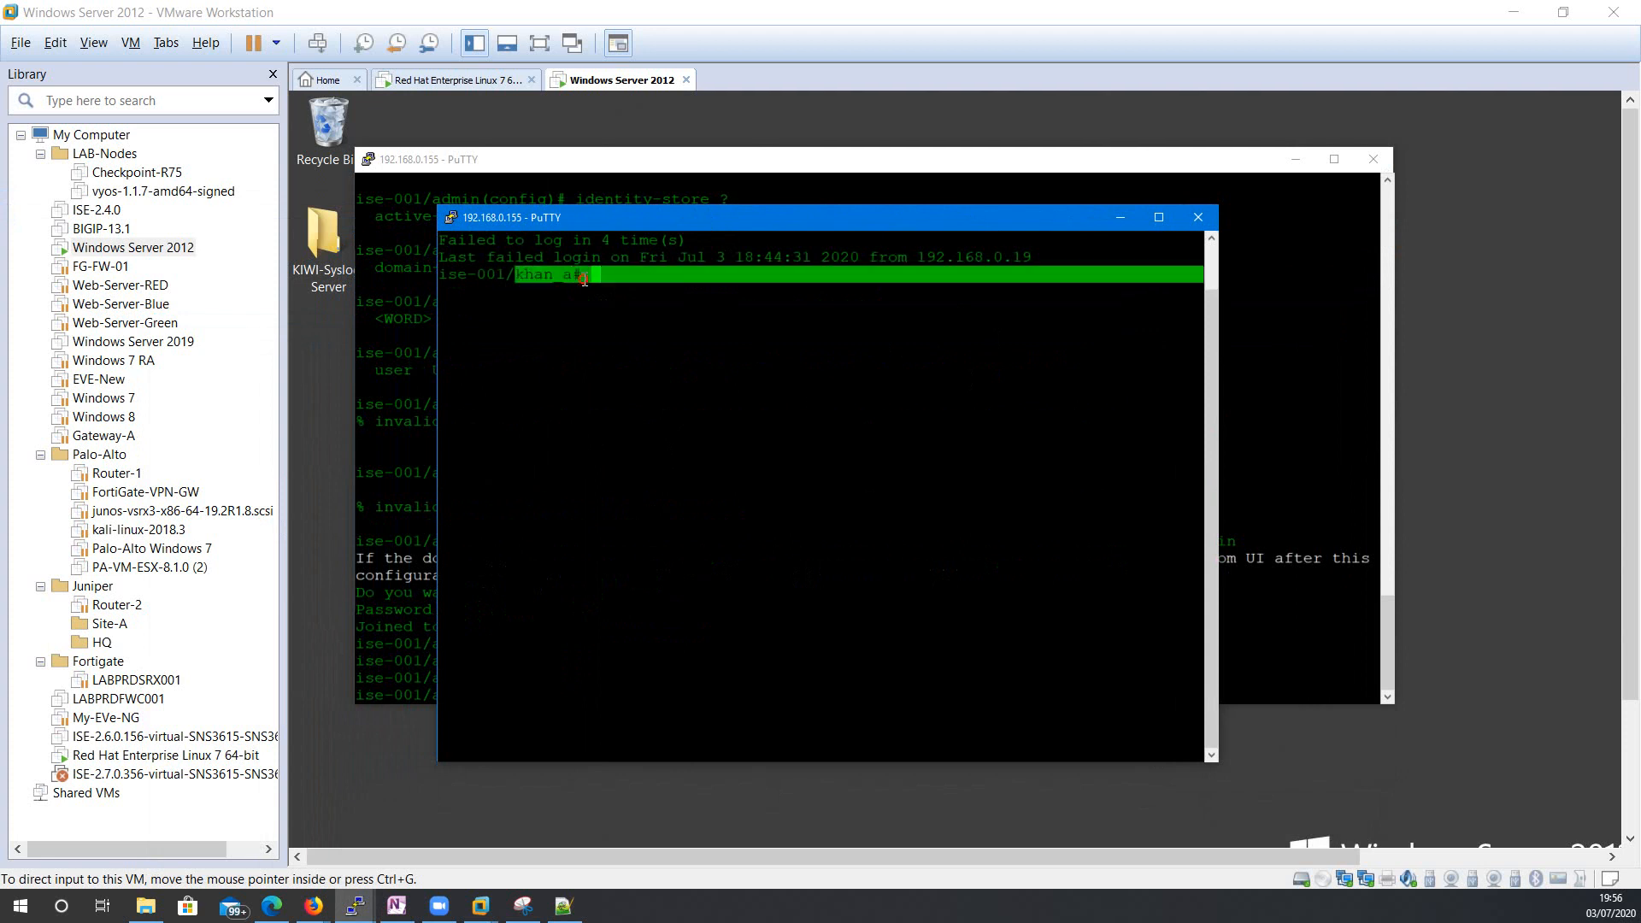
pyautogui.click(662, 291)
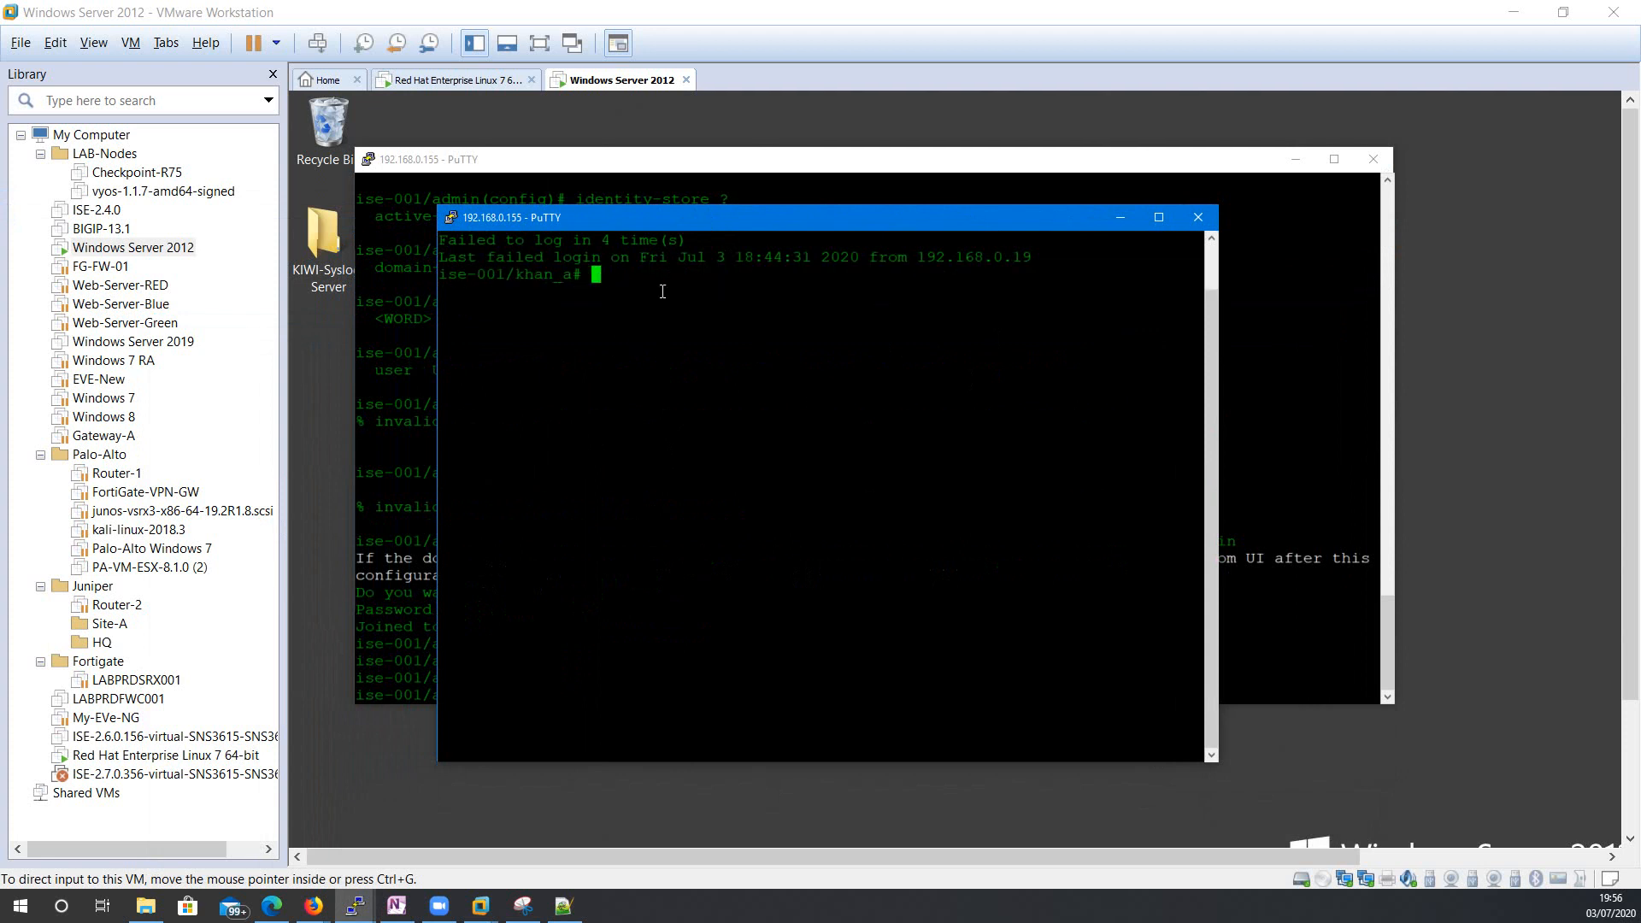
pyautogui.press('Return')
pyautogui.press('Return')
pyautogui.write('conf ')
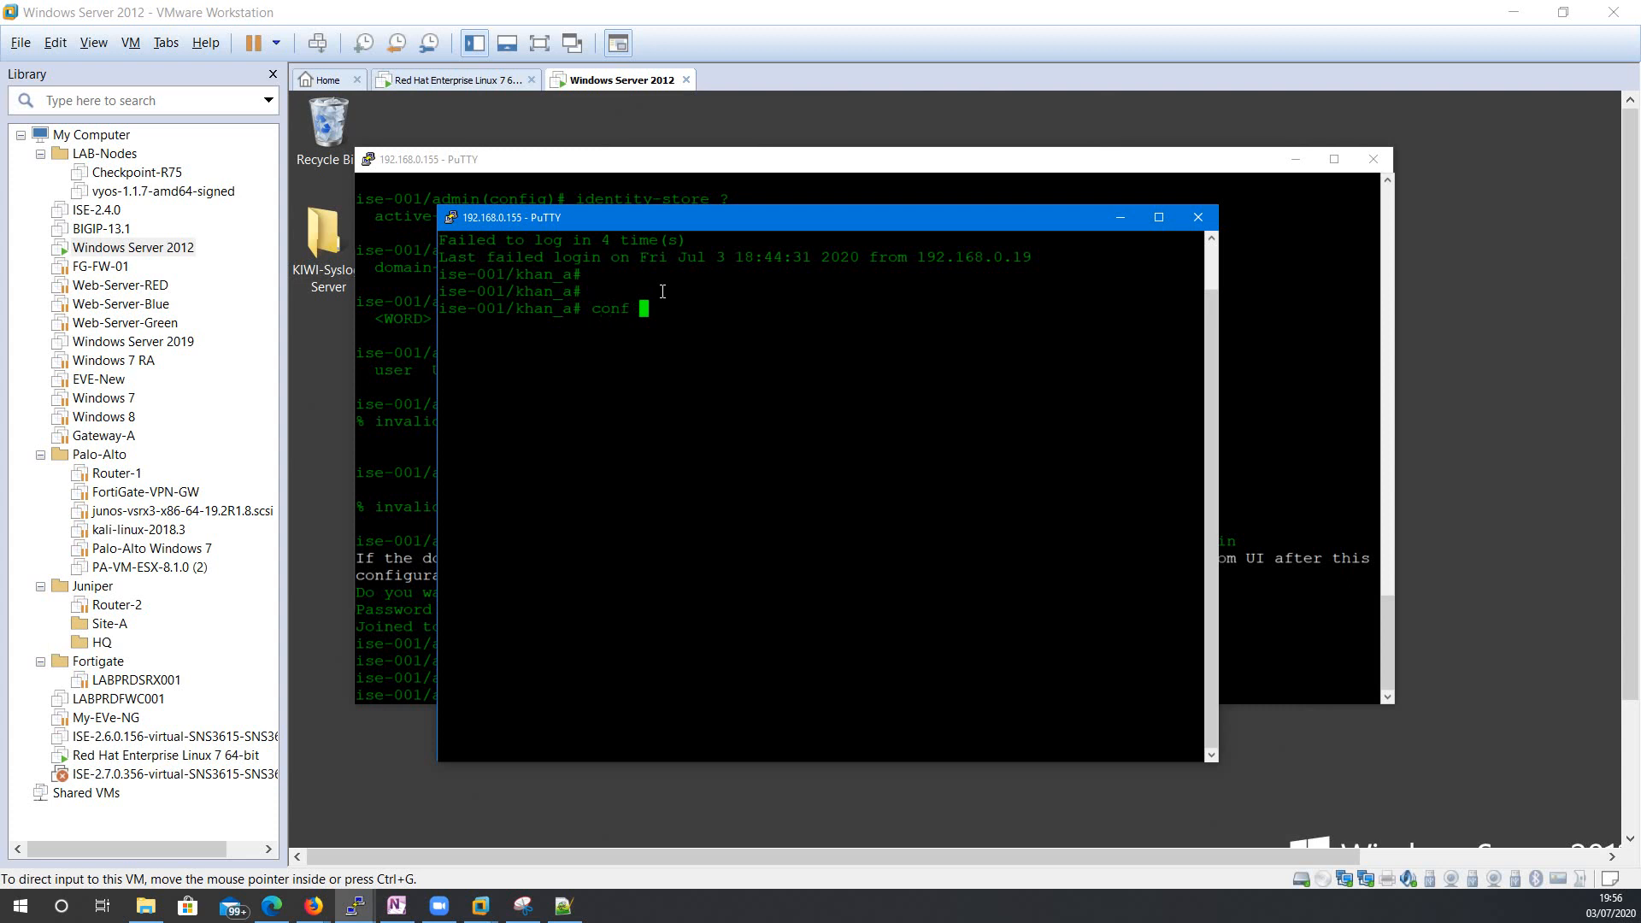
pyautogui.write('t')
pyautogui.press('Return')
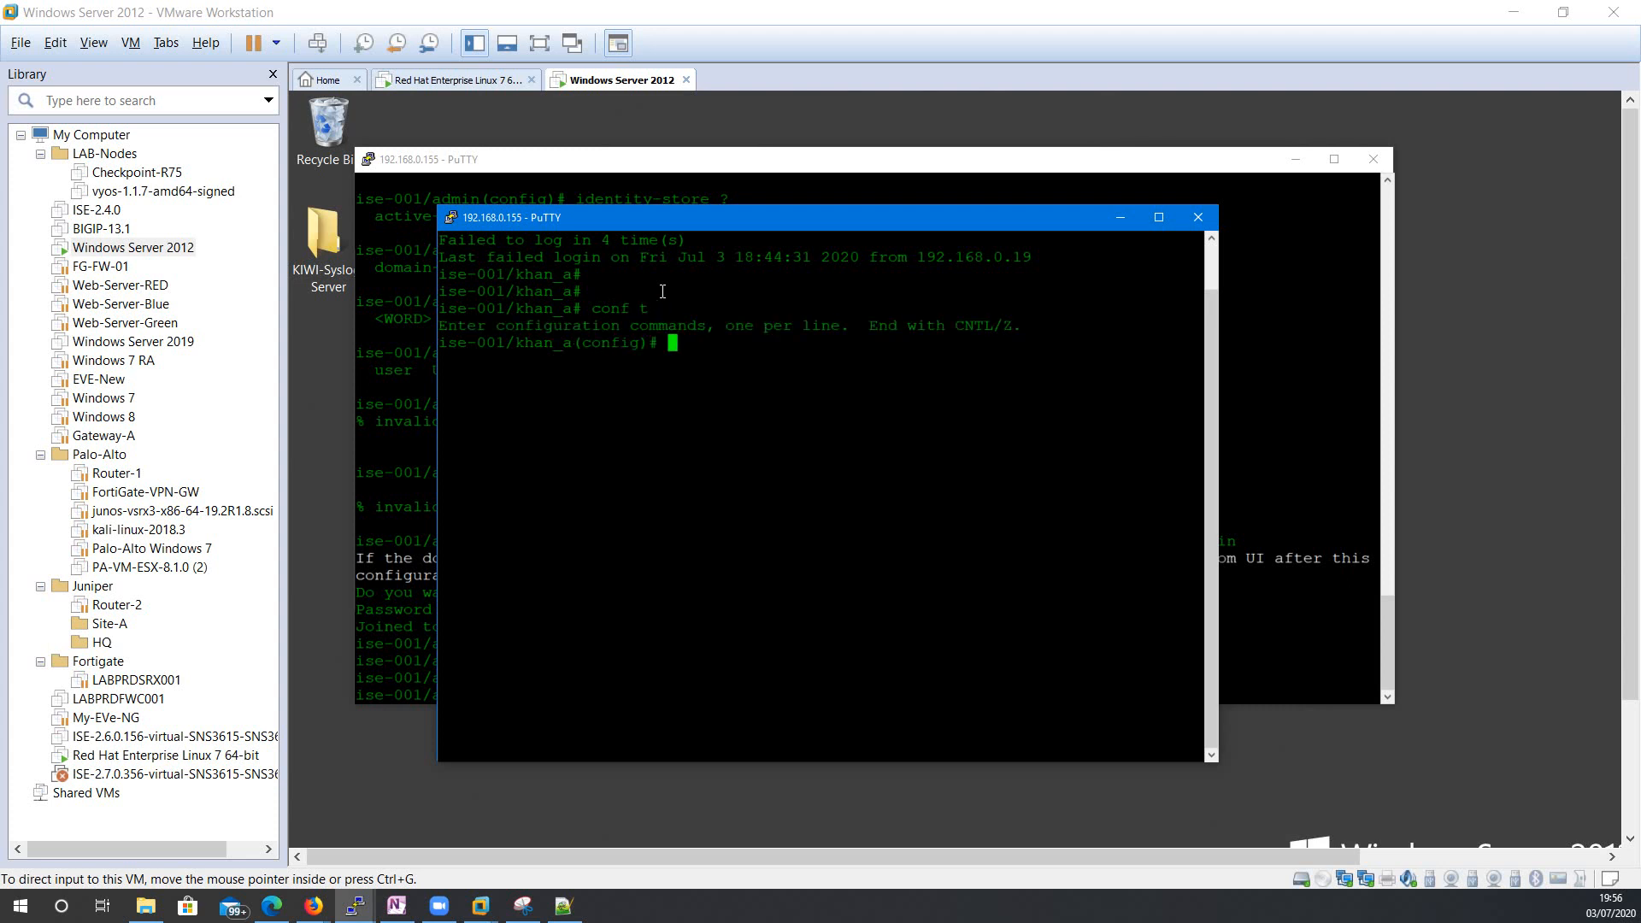
pyautogui.press('Return')
pyautogui.press('Return')
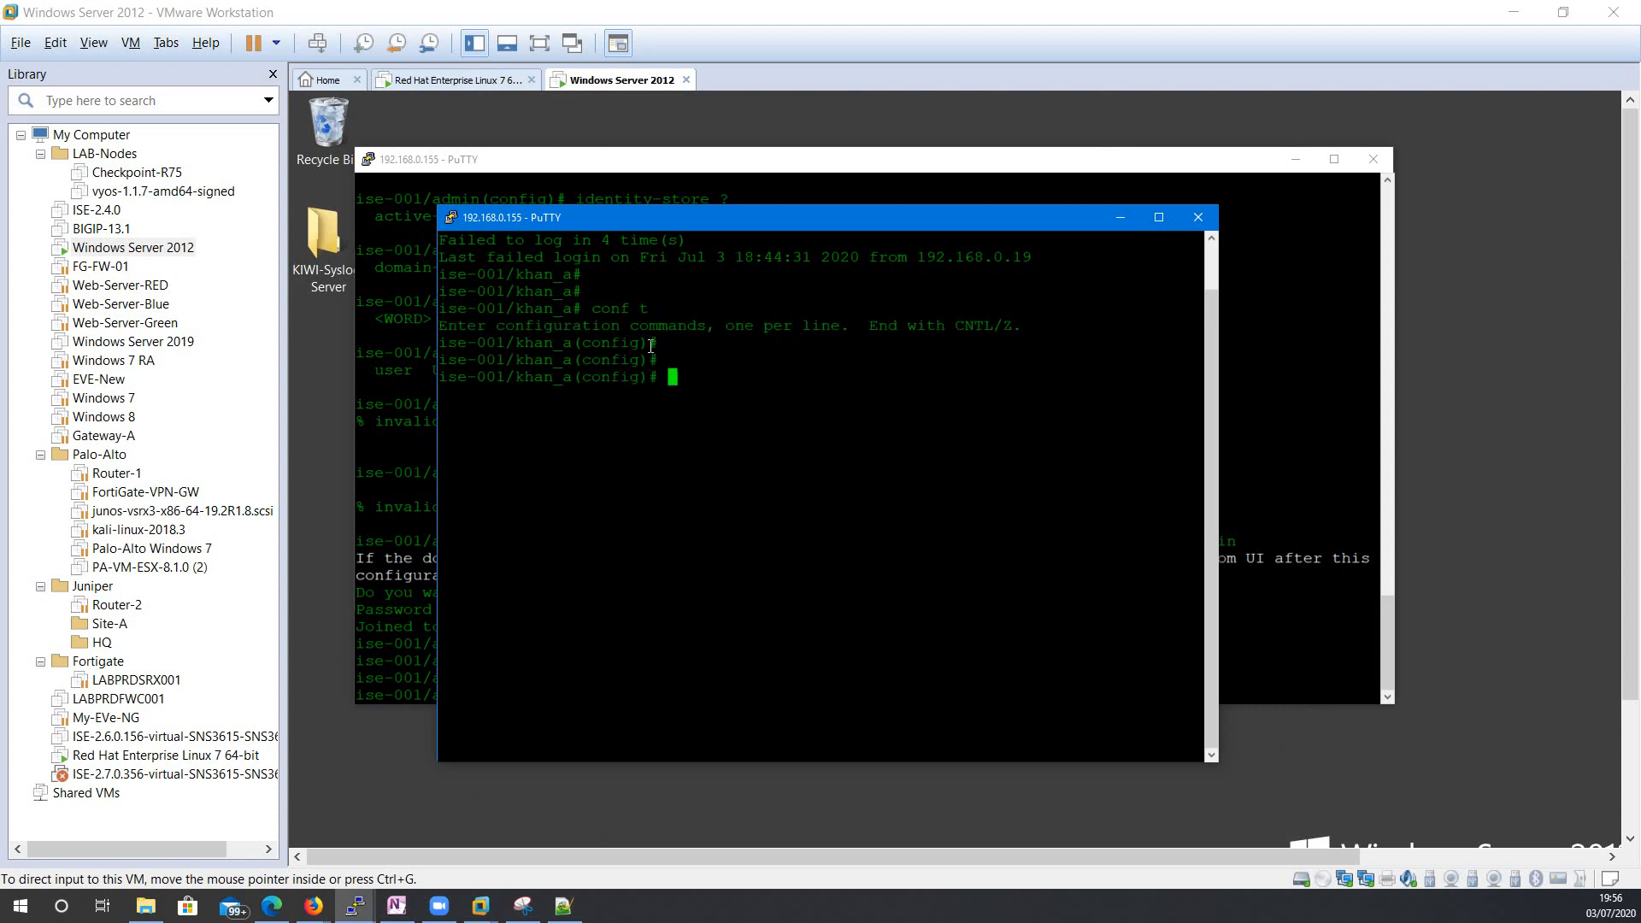
pyautogui.press('Return')
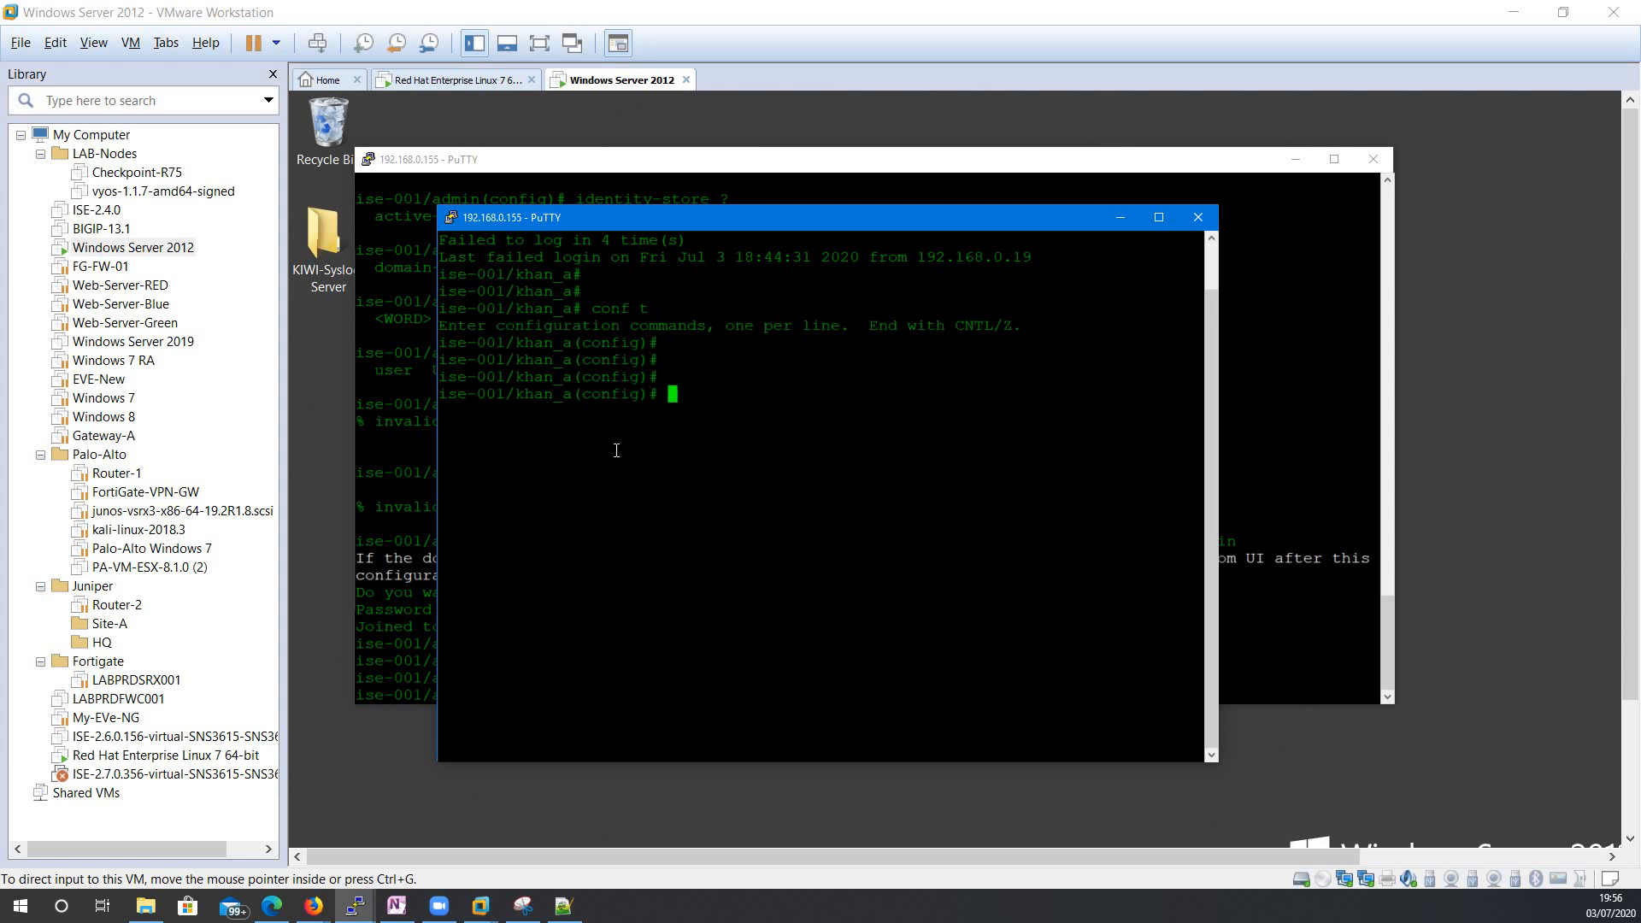
pyautogui.press('Return')
pyautogui.write('exit')
pyautogui.press('Return')
# Run show run and page through ISE's full running configuration.
pyautogui.write('how')
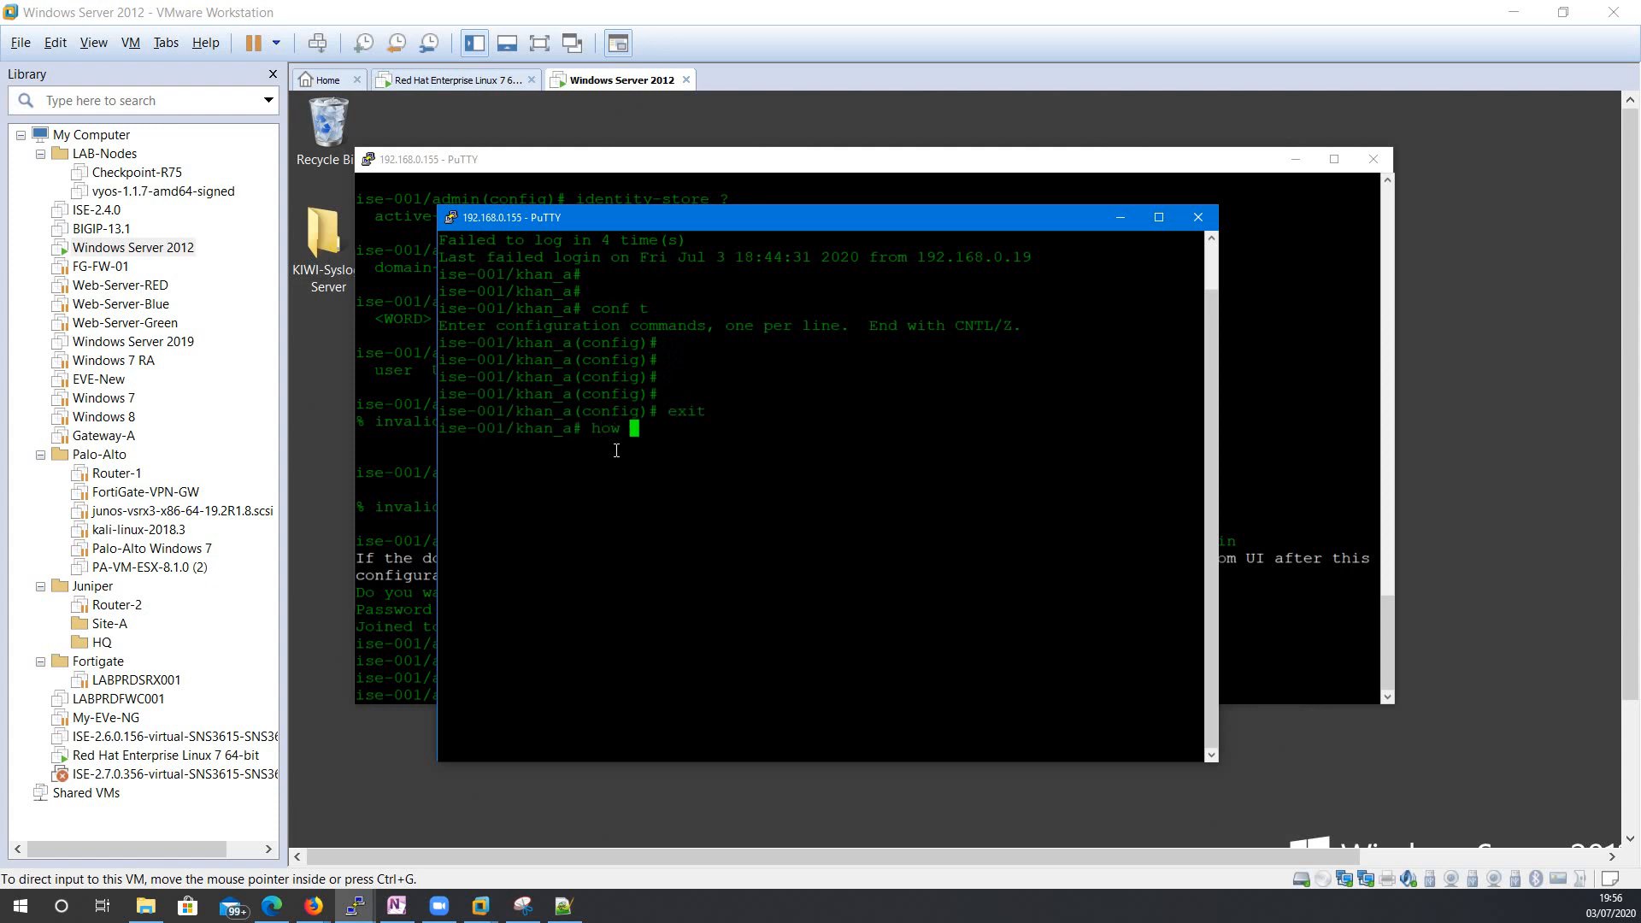
pyautogui.press('BackSpace')
pyautogui.press('BackSpace')
pyautogui.press('BackSpace')
pyautogui.press('BackSpace')
pyautogui.write('show')
pyautogui.press('Return')
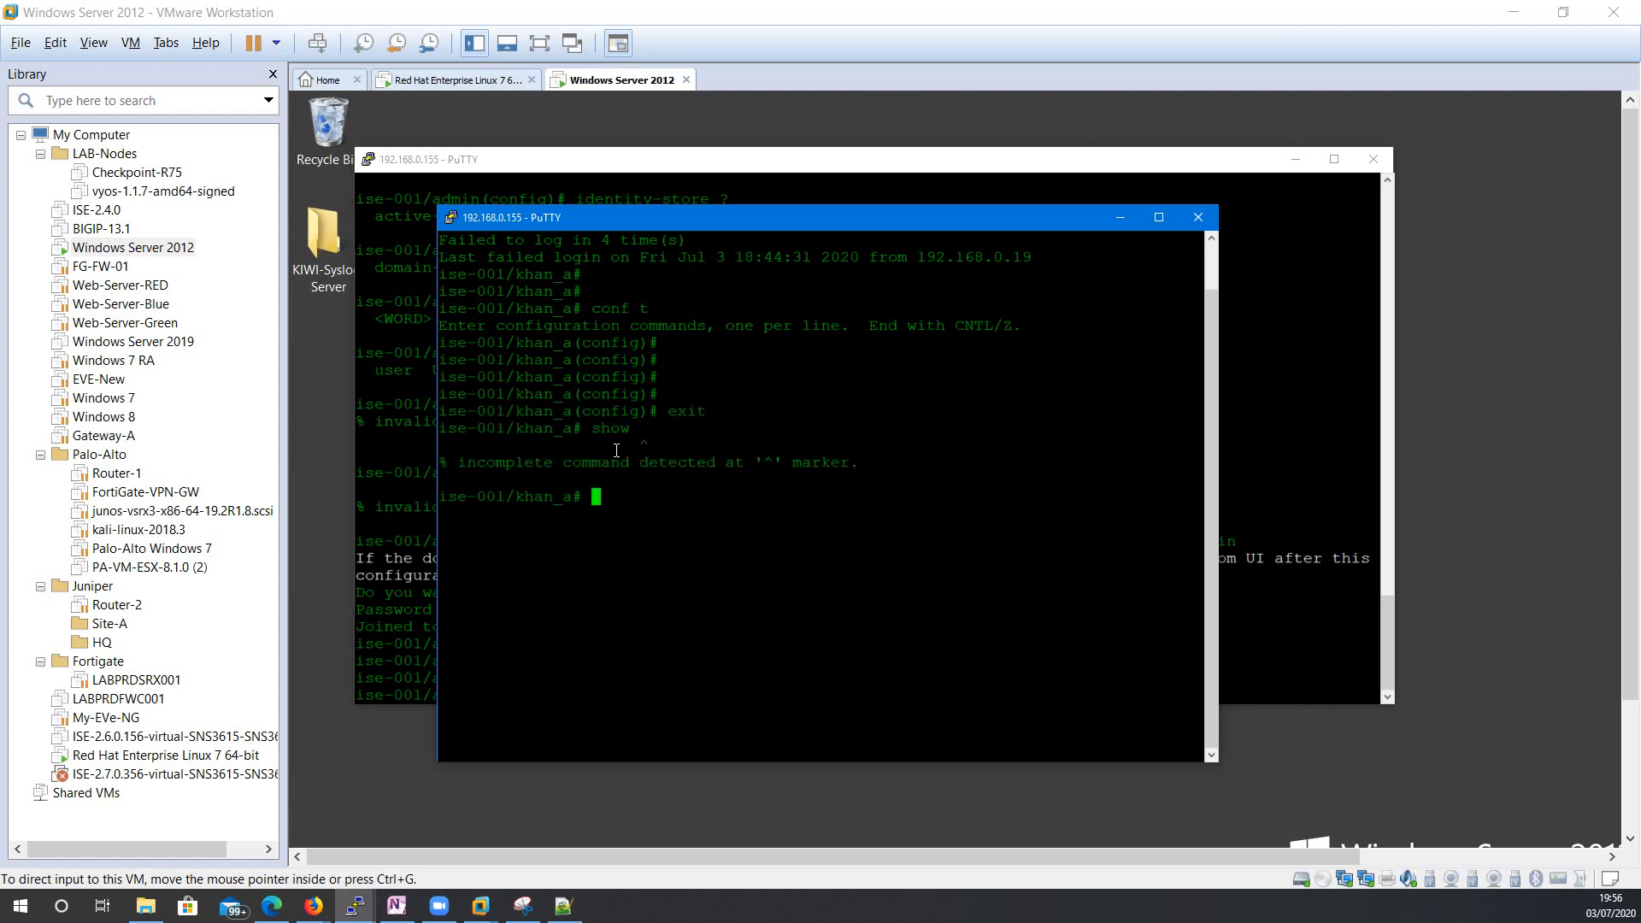
pyautogui.write('show run')
pyautogui.press('Return')
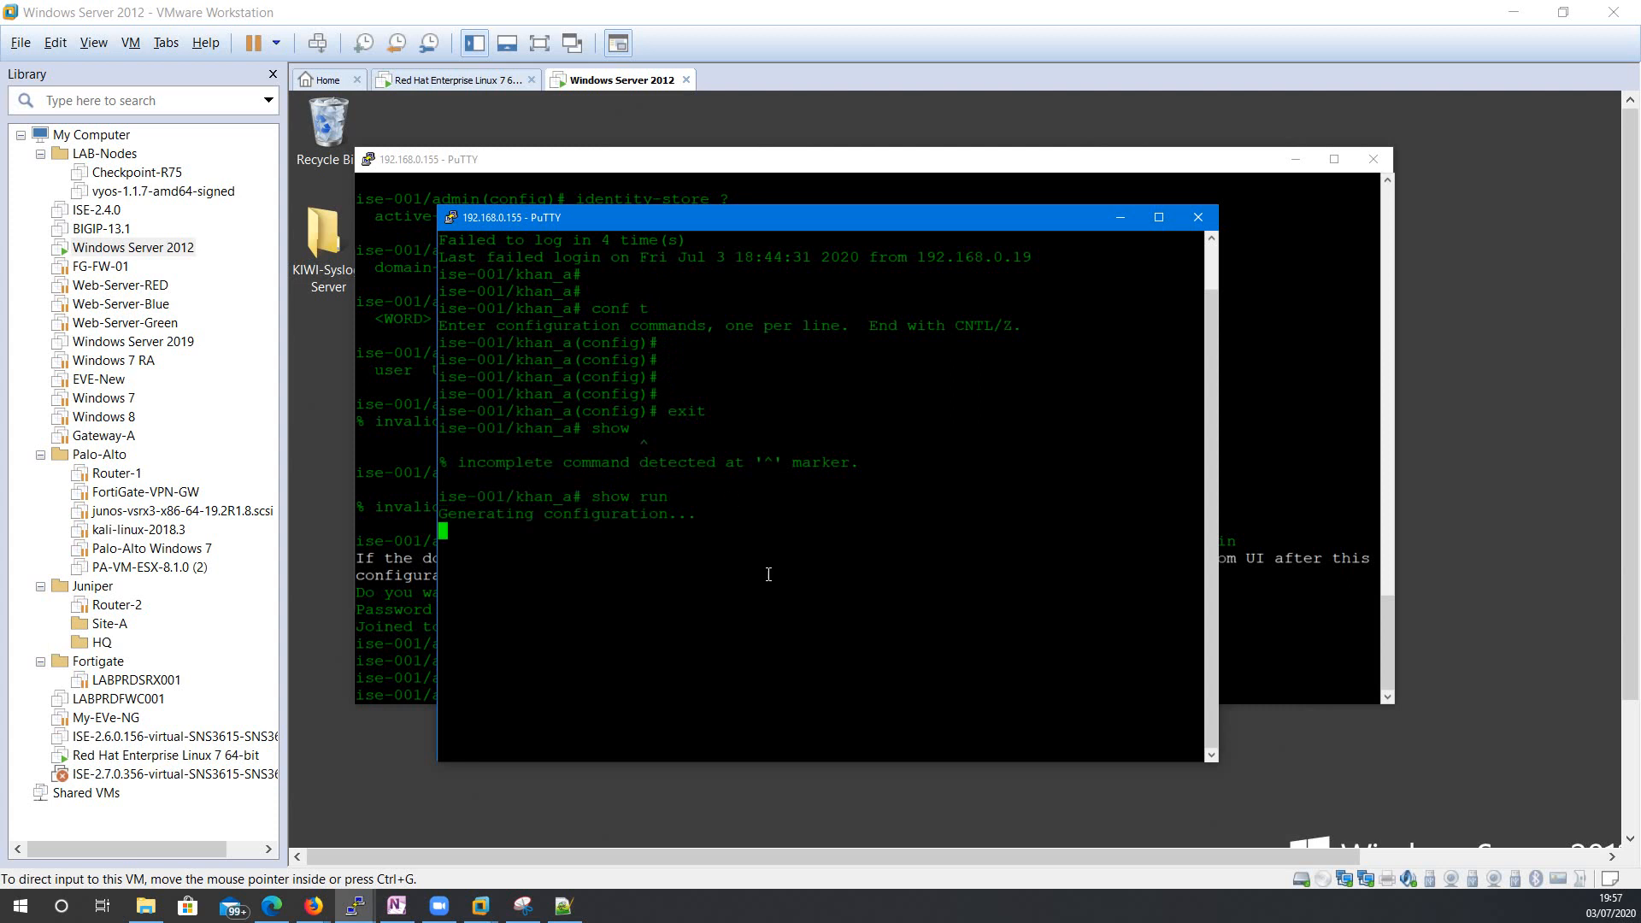
pyautogui.moveTo(722, 217); pyautogui.dragTo(750, 192)
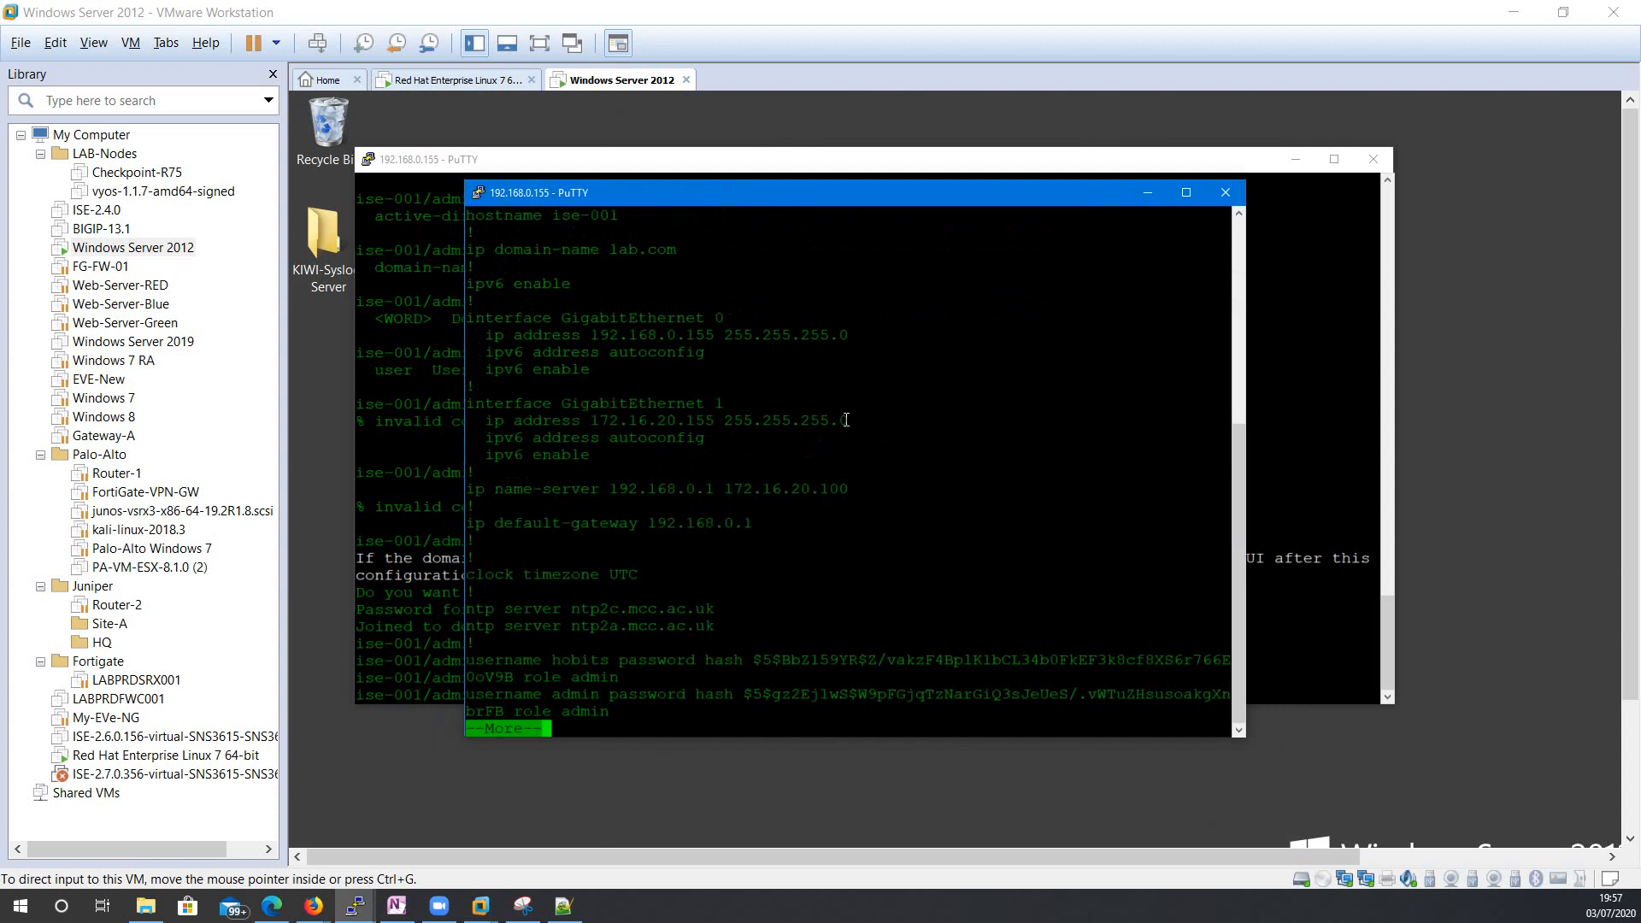
pyautogui.press('space')
pyautogui.press('space')
pyautogui.press('space')
pyautogui.press('space')
pyautogui.press('space')
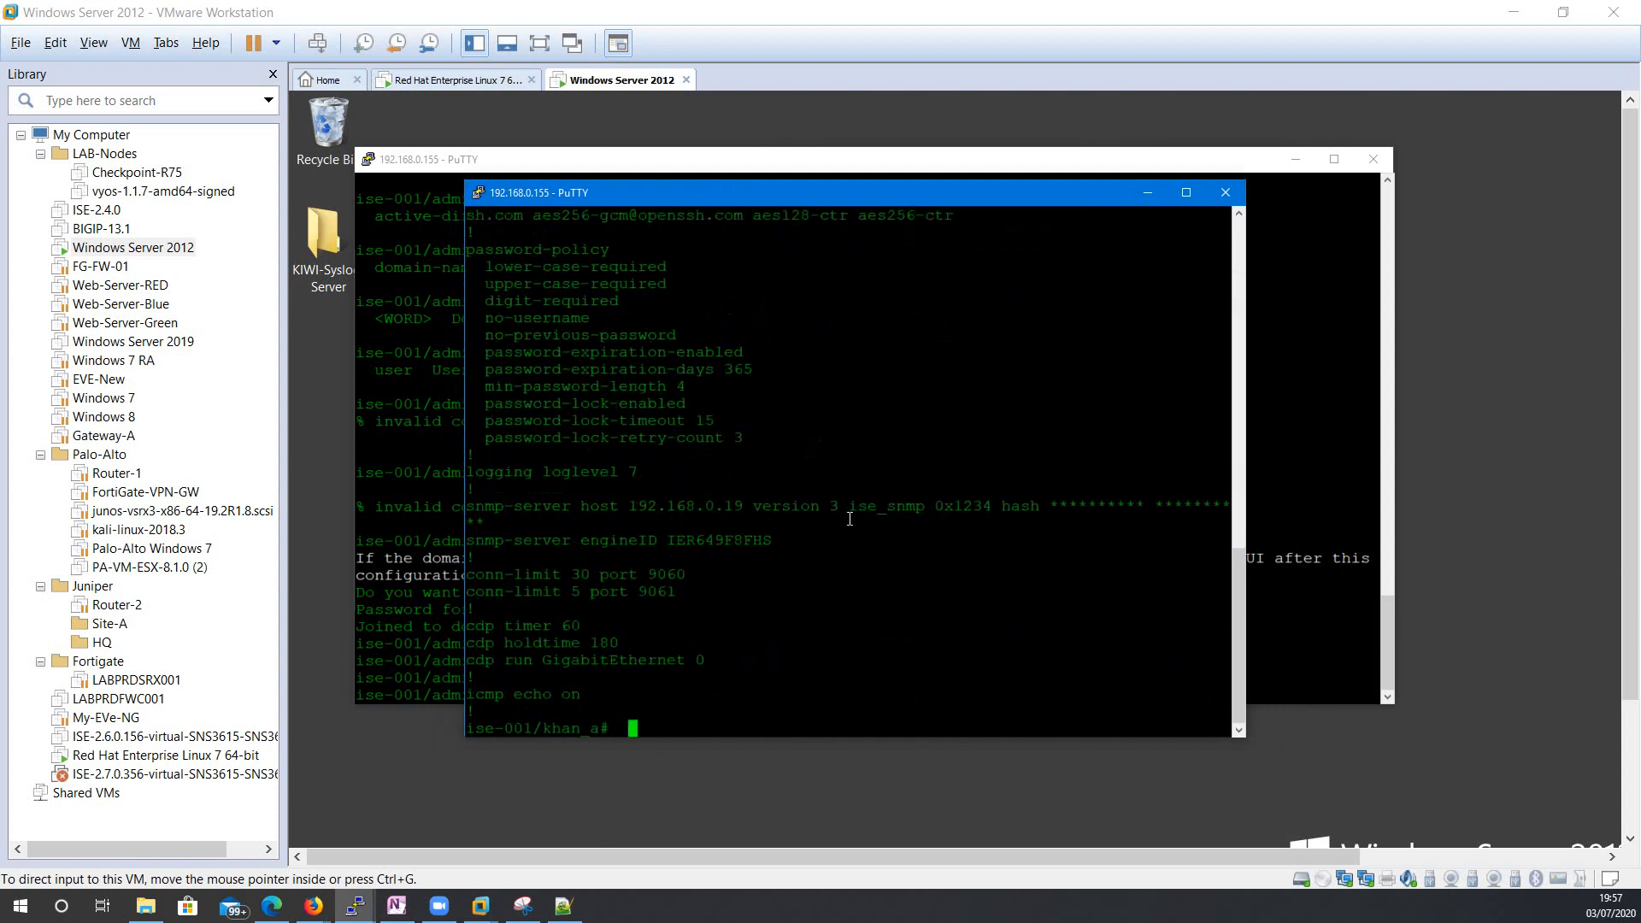
pyautogui.click(479, 196)
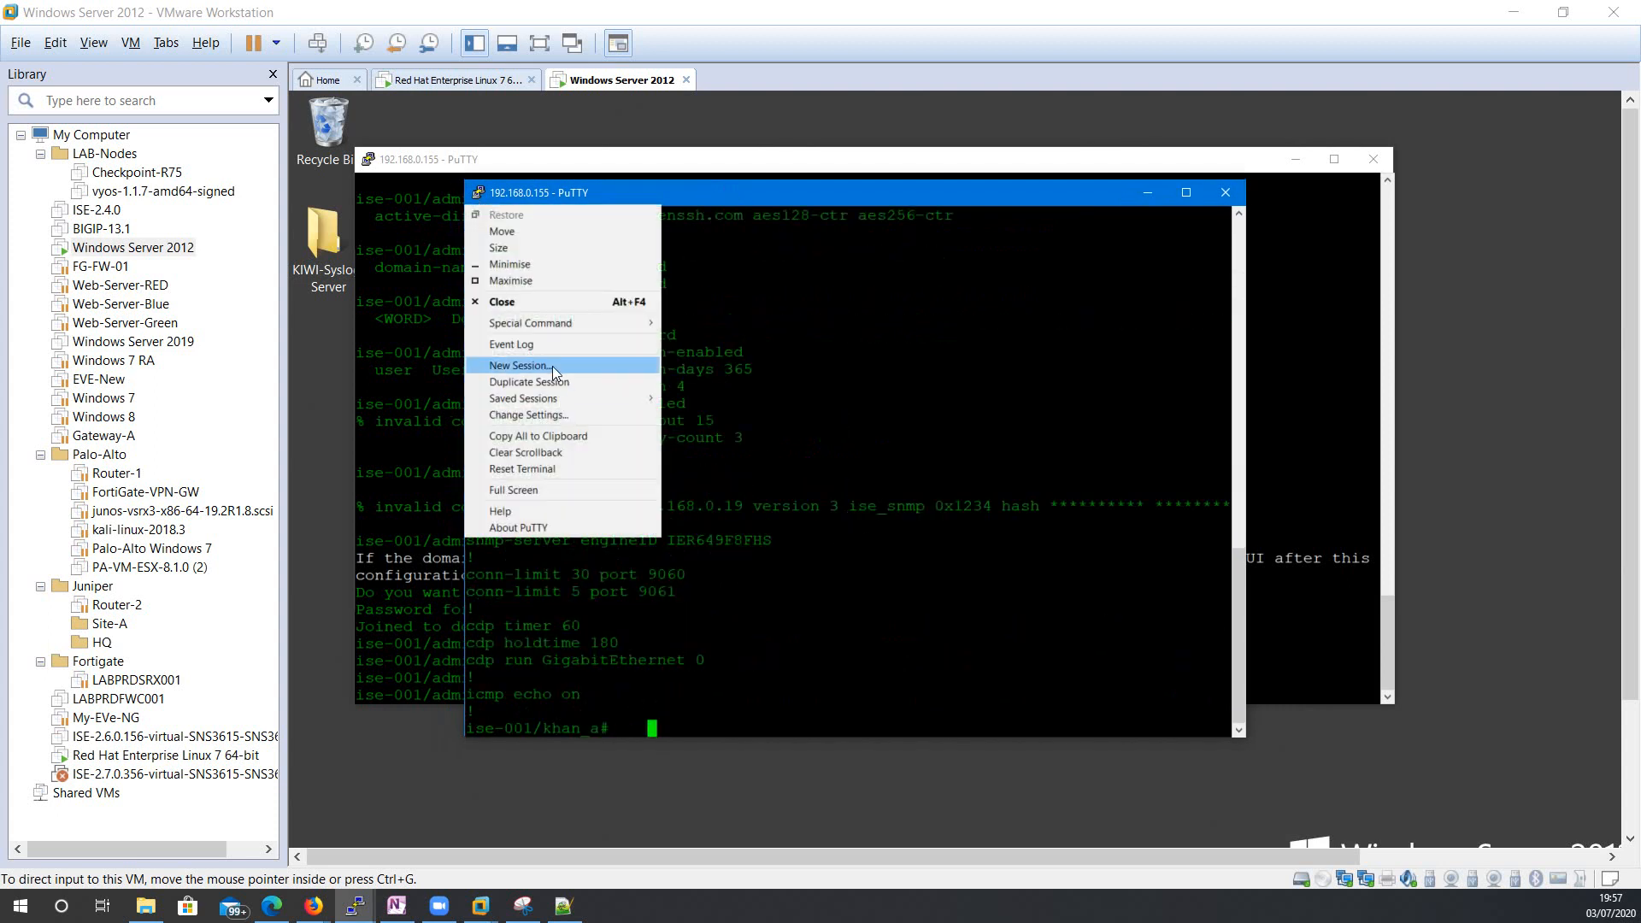
# Duplicate the session again and log in as the second AD user, retrying the username once.
pyautogui.click(529, 382)
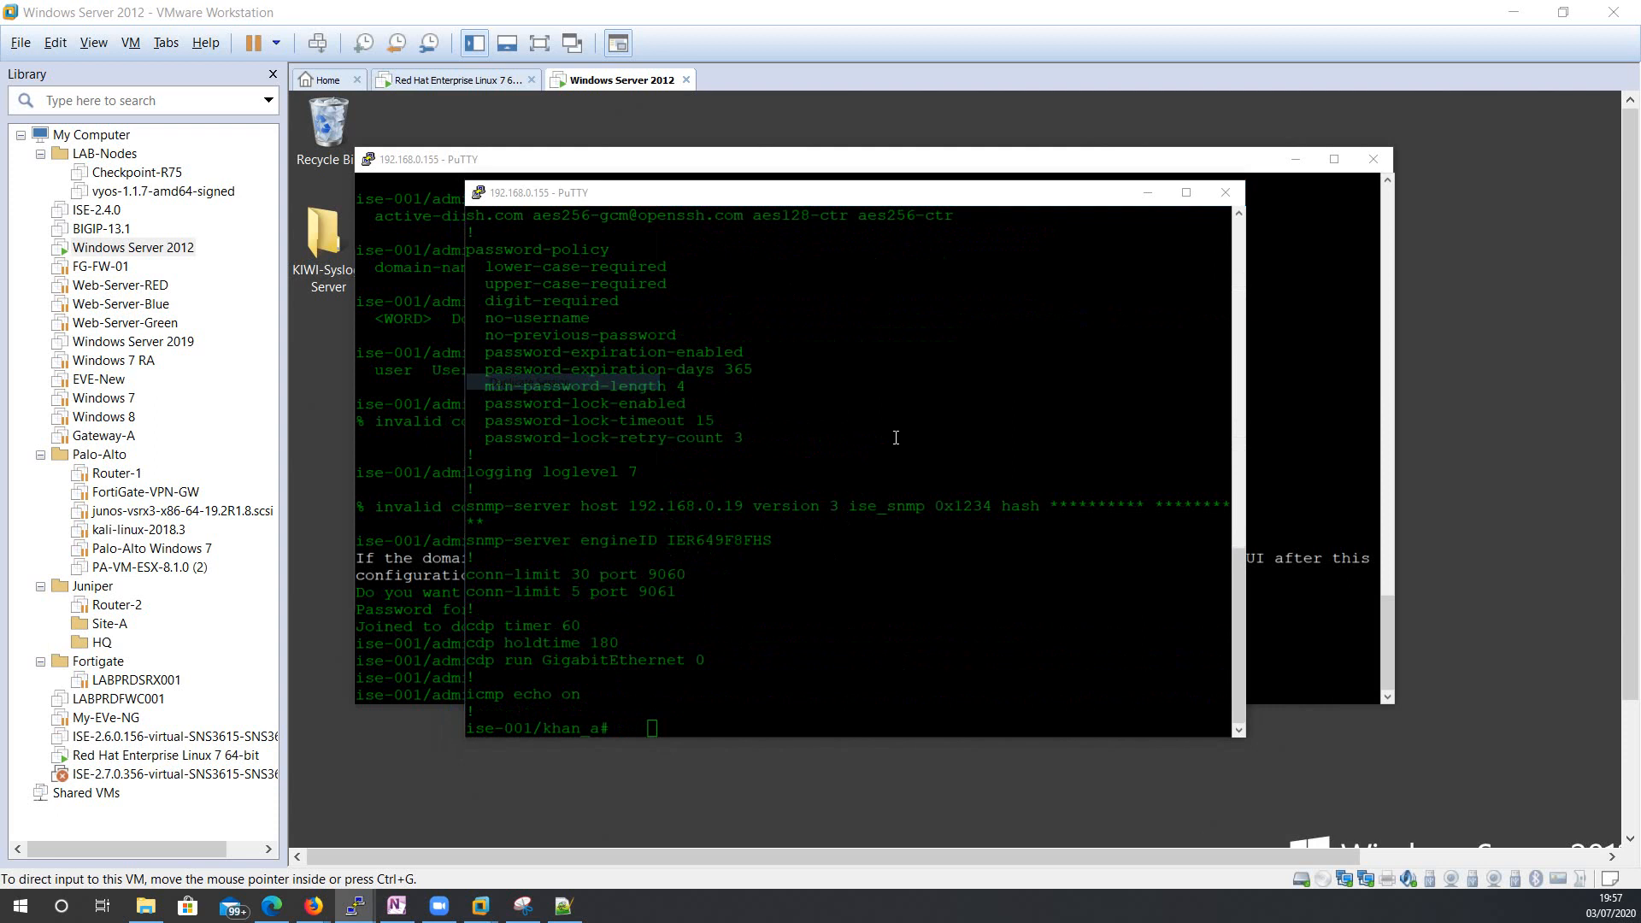
pyautogui.moveTo(974, 217); pyautogui.dragTo(1213, 155)
pyautogui.moveTo(883, 159); pyautogui.dragTo(904, 147)
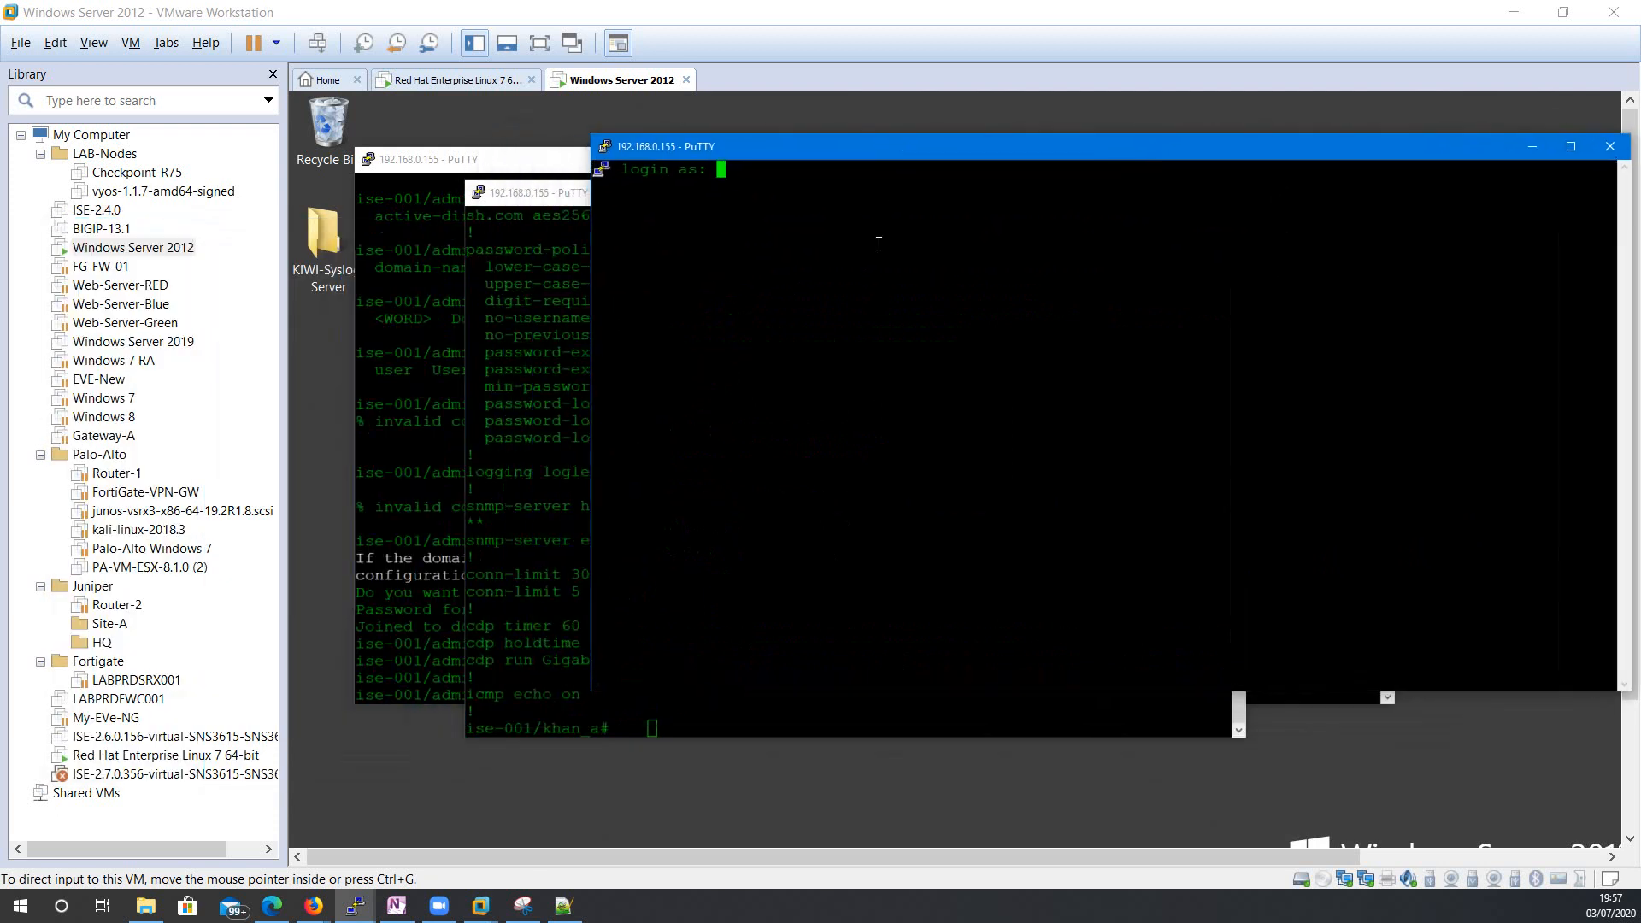
pyautogui.write('jake_c')
pyautogui.press('Return')
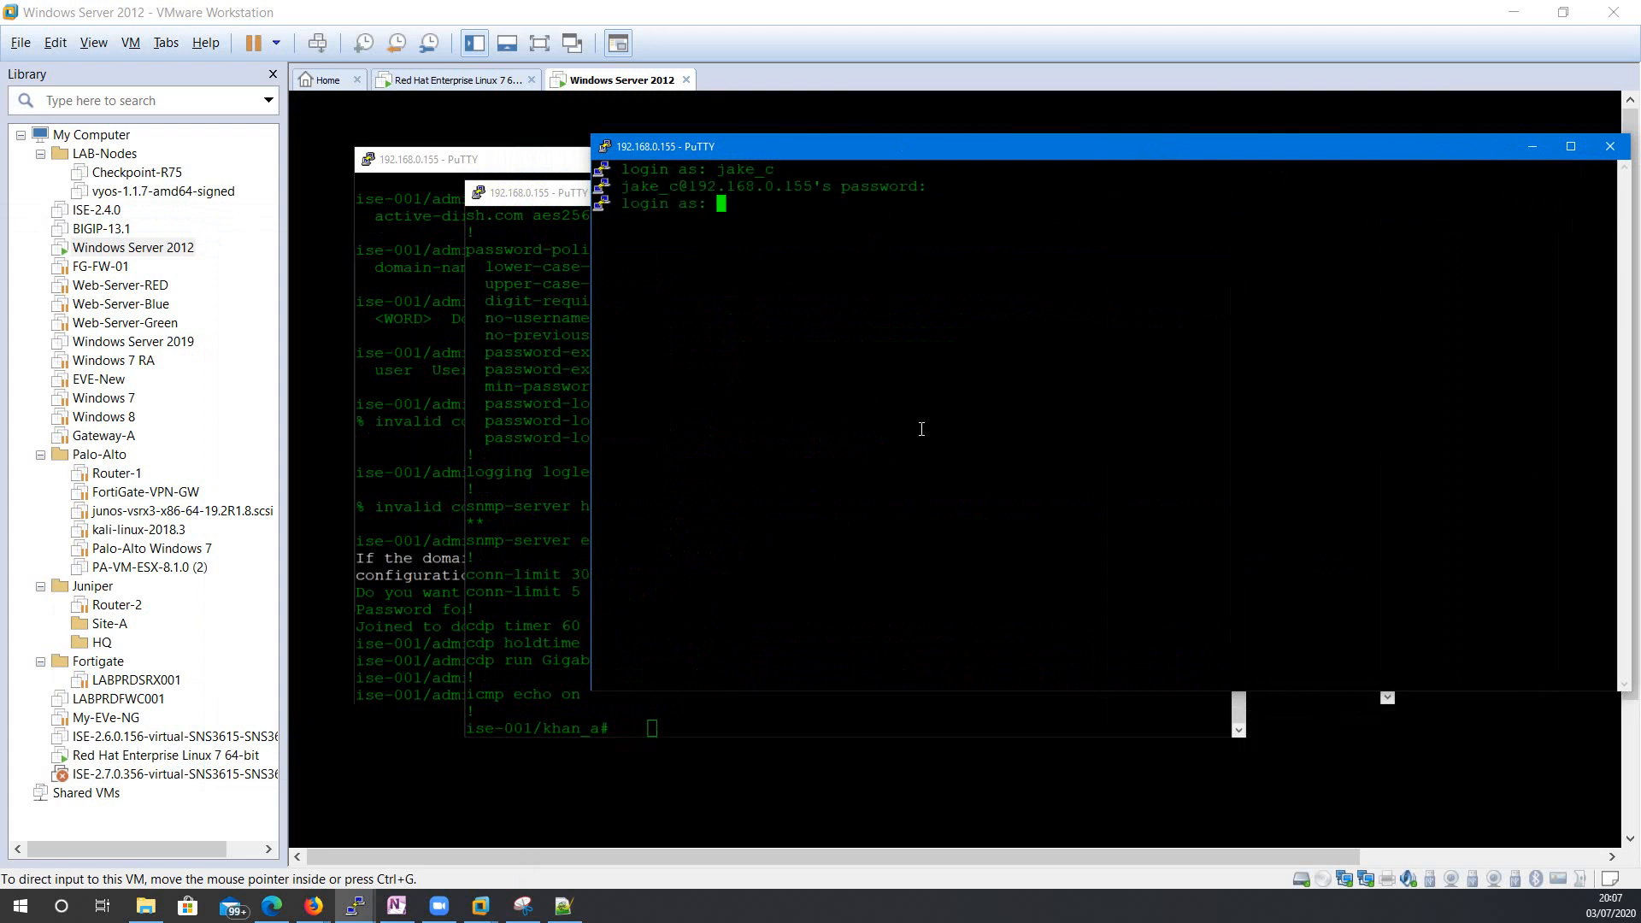
pyautogui.write('jake_c')
pyautogui.press('Return')
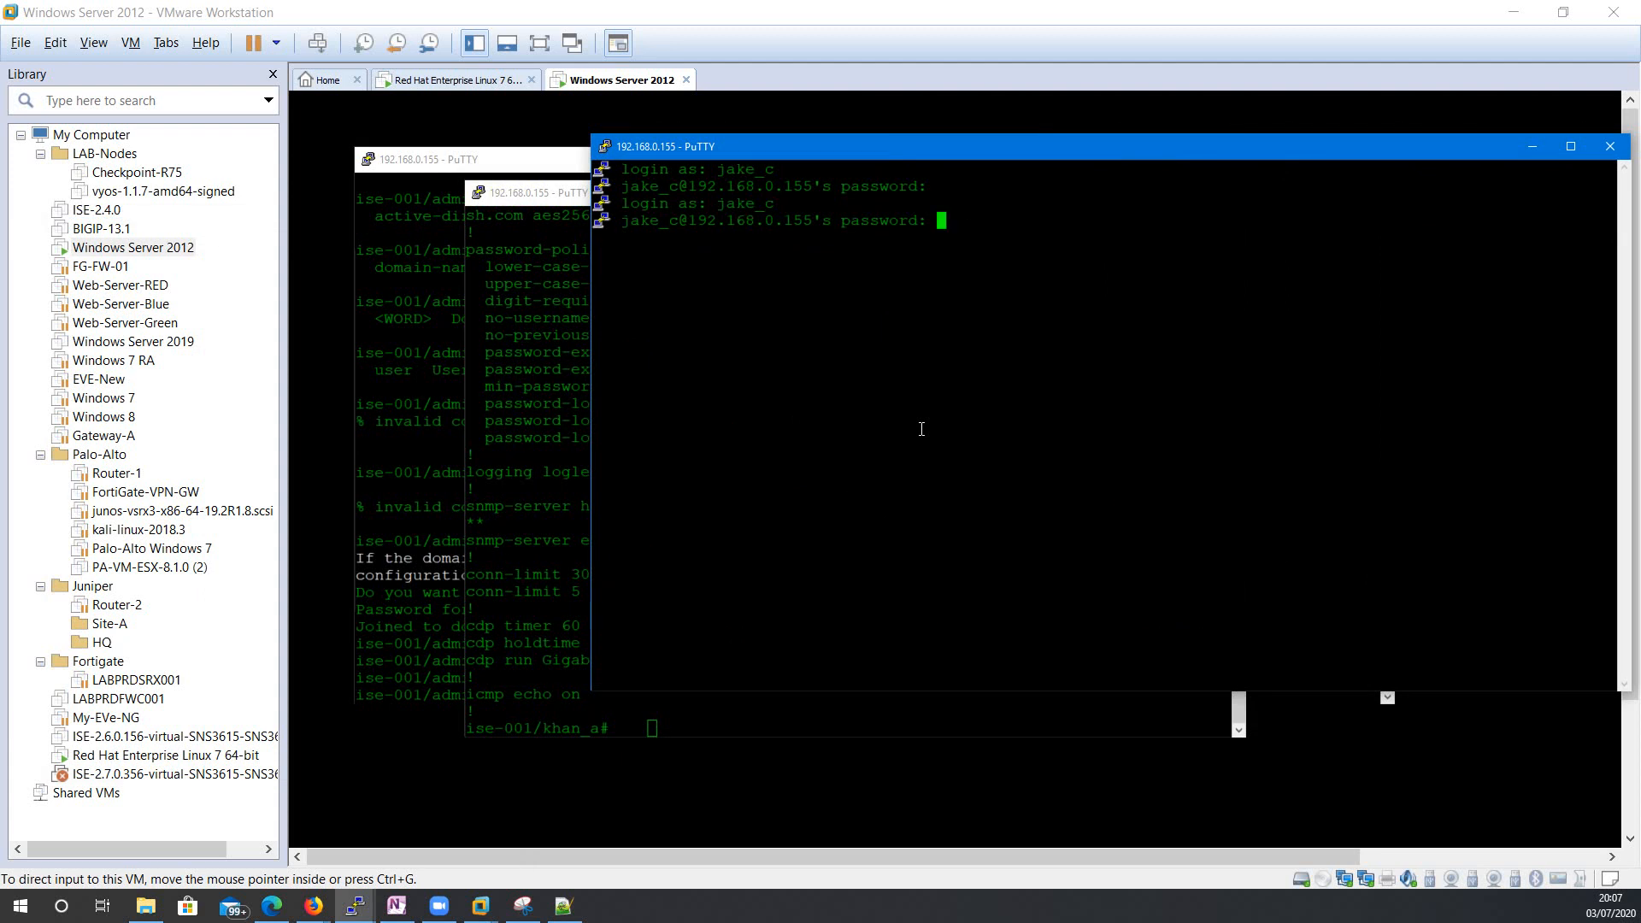
pyautogui.press('Return')
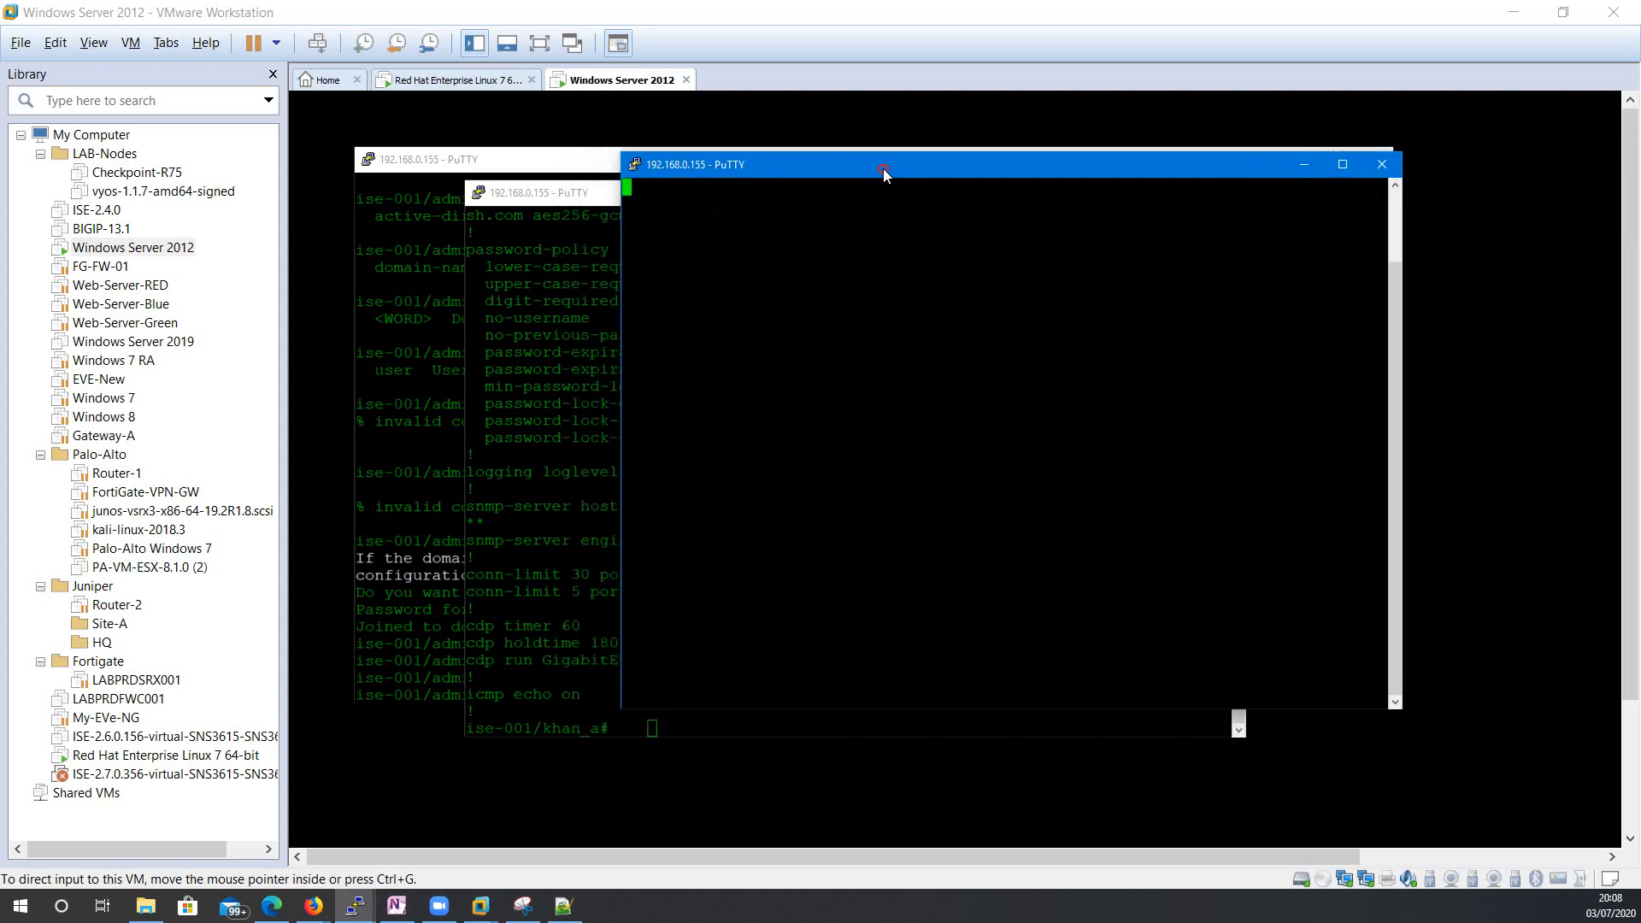
pyautogui.press('Return')
pyautogui.press('Return')
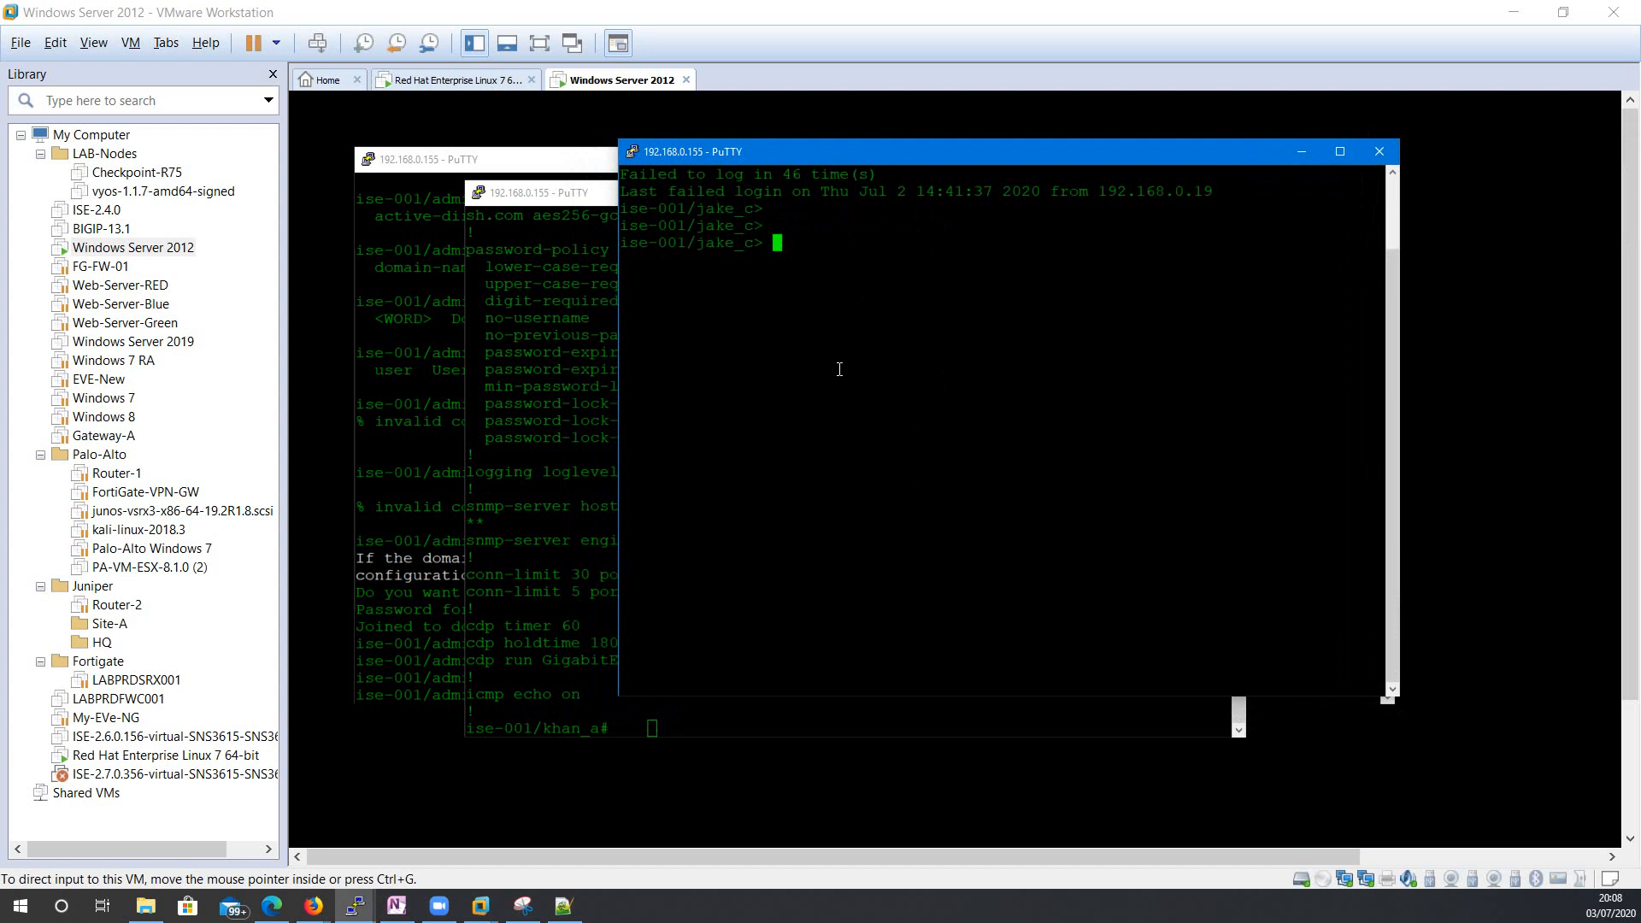
# In the restricted jake_c session, try escalating with en and running a bare show.
pyautogui.moveTo(848, 154); pyautogui.dragTo(876, 139)
pyautogui.moveTo(623, 201); pyautogui.dragTo(617, 236)
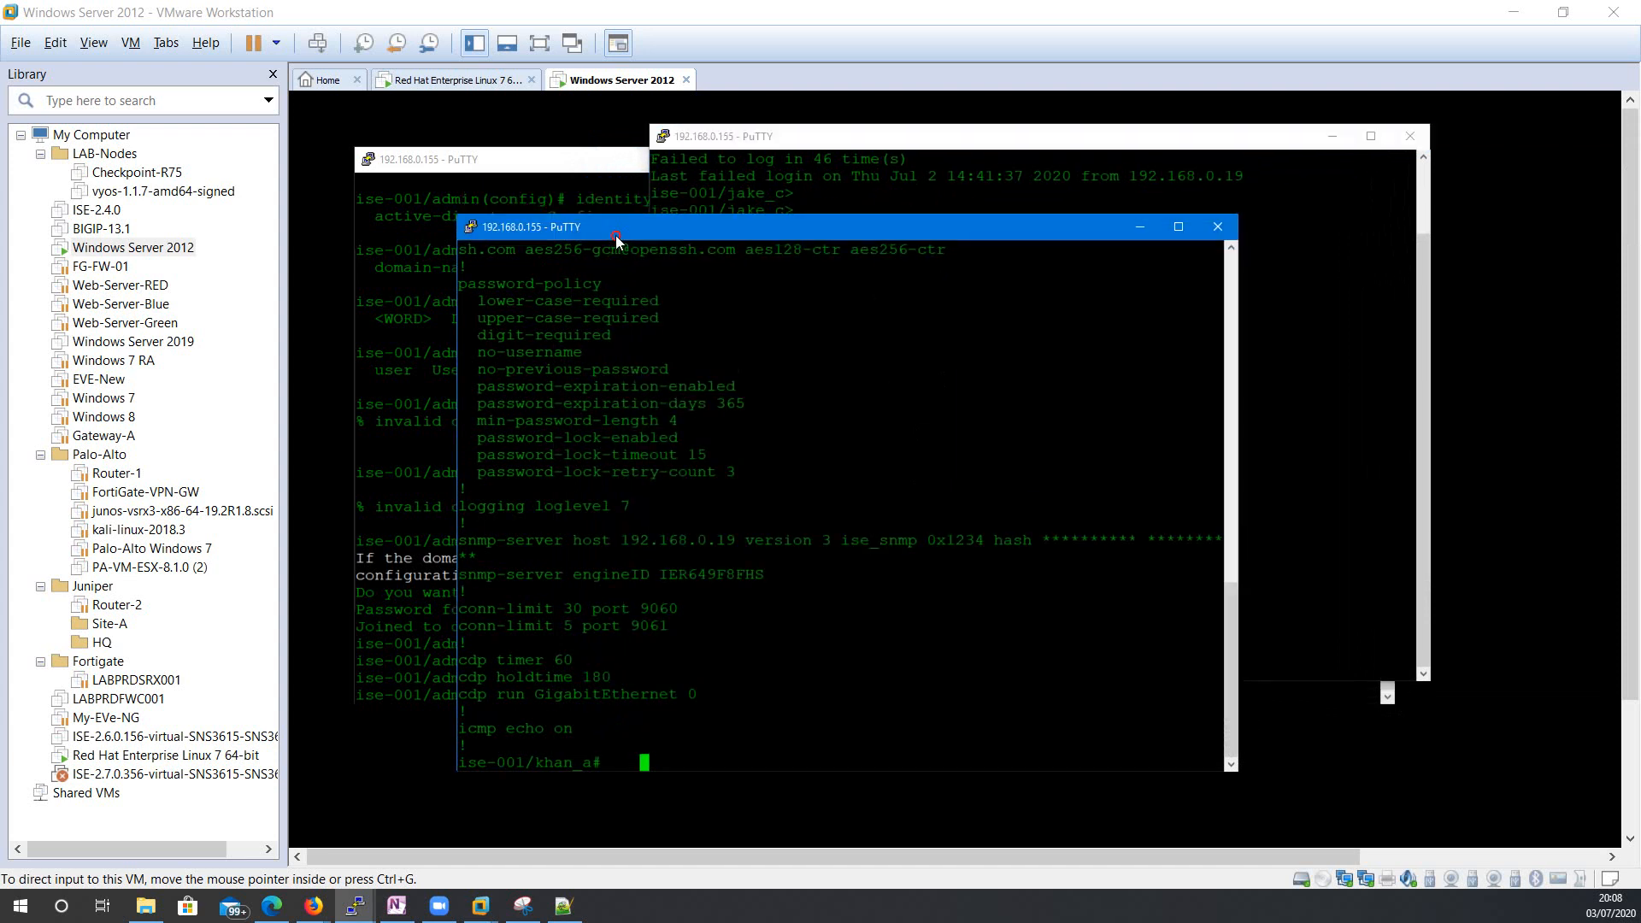
pyautogui.click(977, 205)
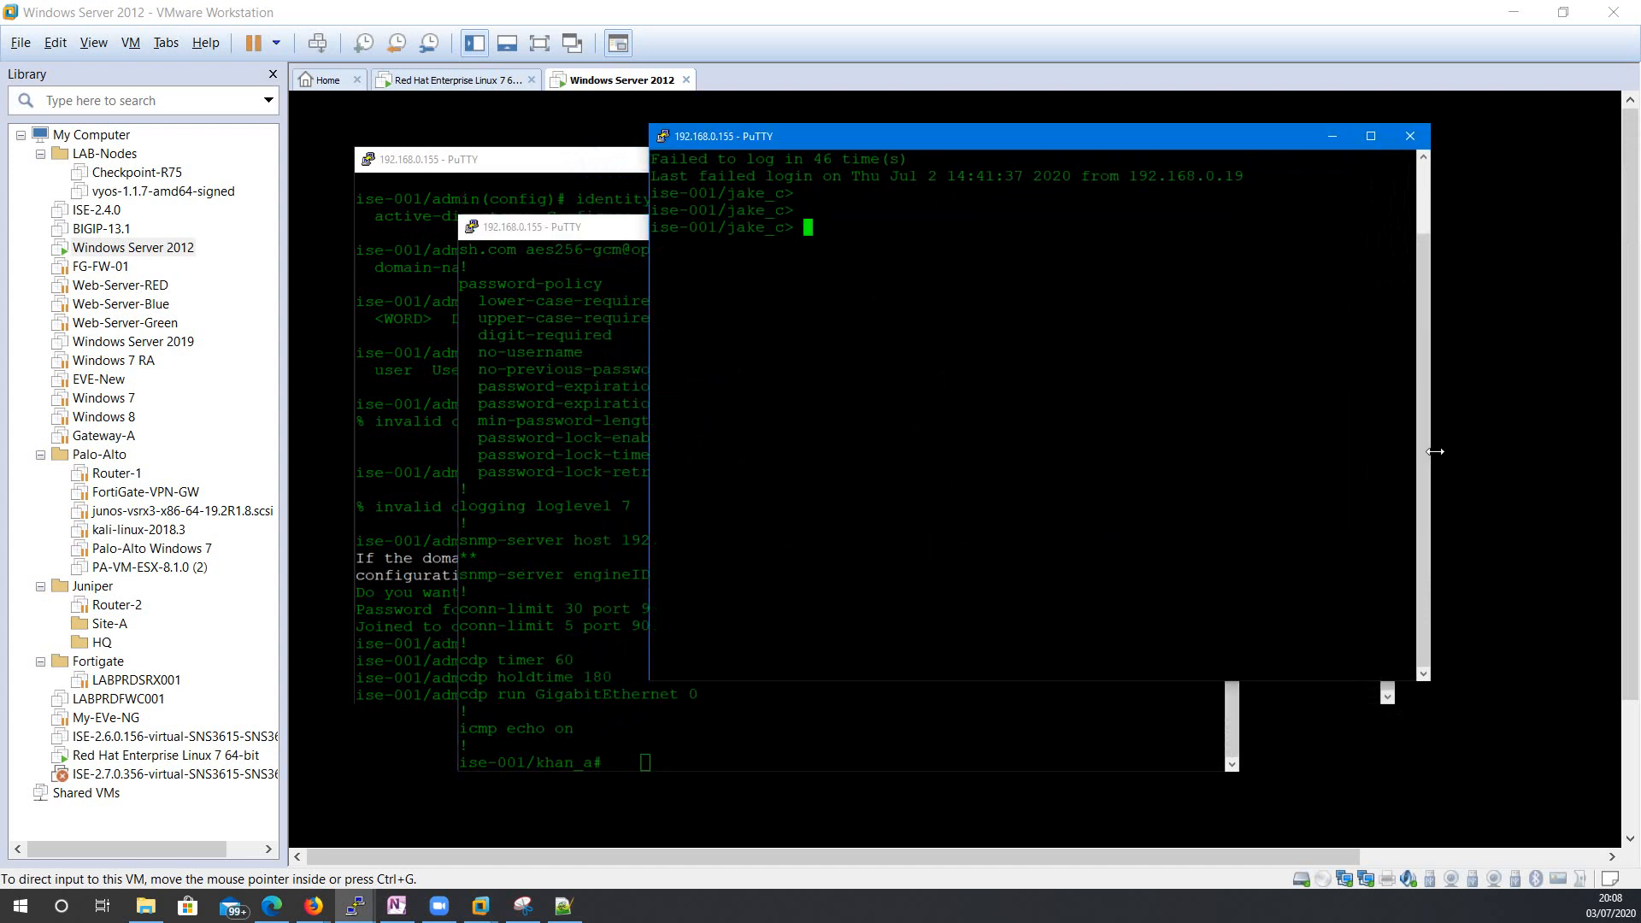
pyautogui.write('en')
pyautogui.press('Return')
pyautogui.press('Return')
pyautogui.press('Return')
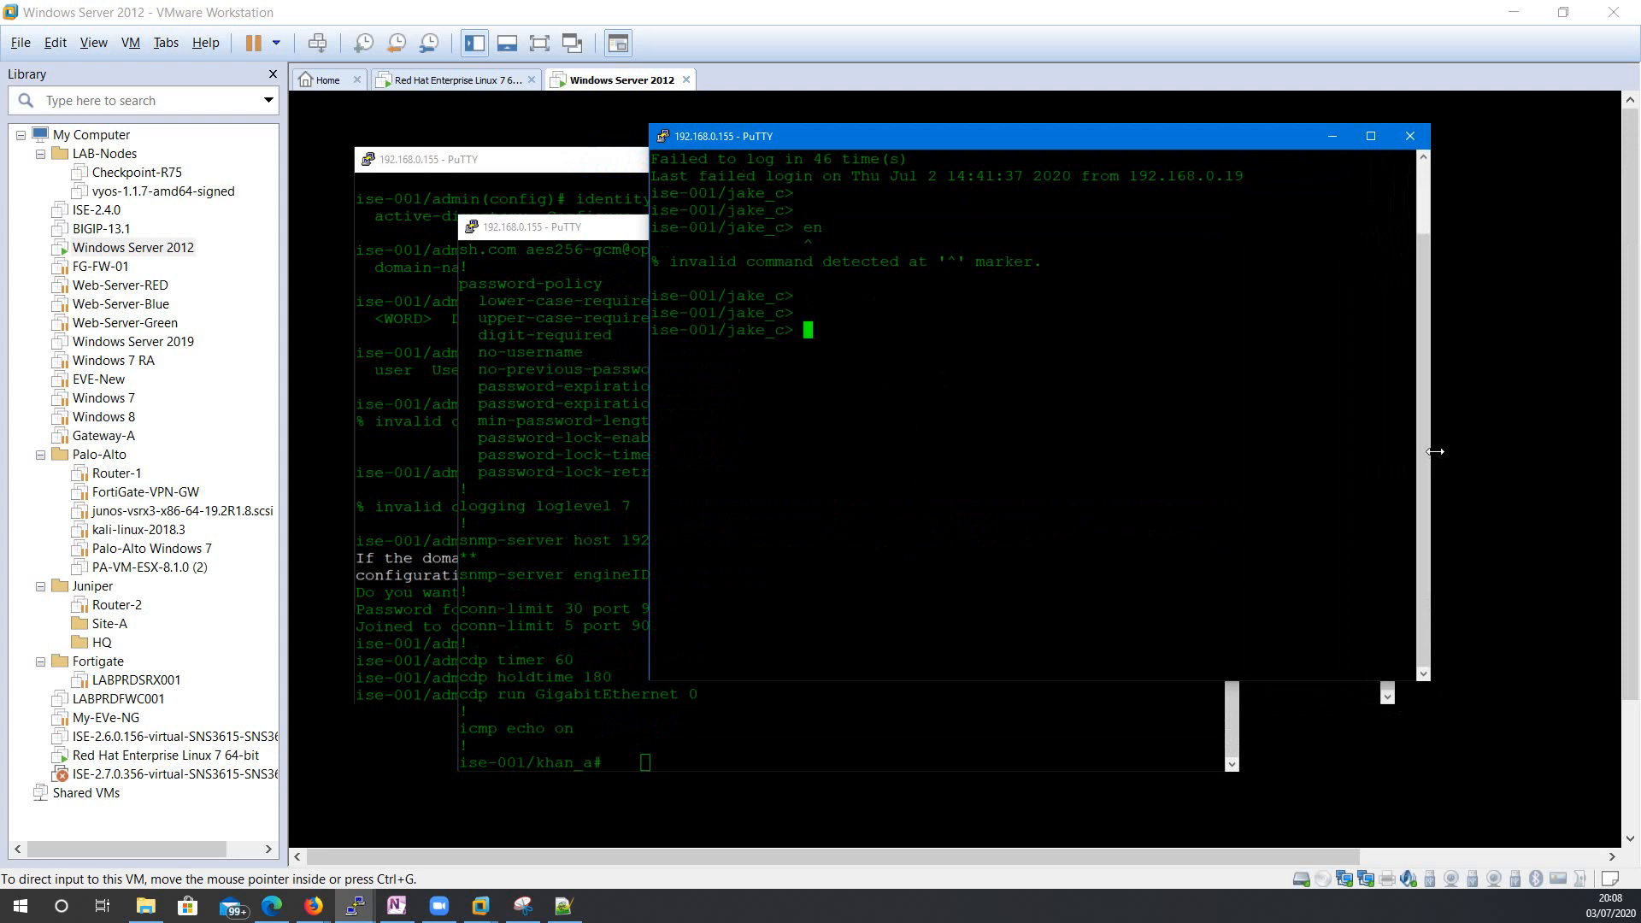
pyautogui.write('show')
# Try ?, show run, show ? and show clock: running-config is refused, the clock displays.
pyautogui.press('Return')
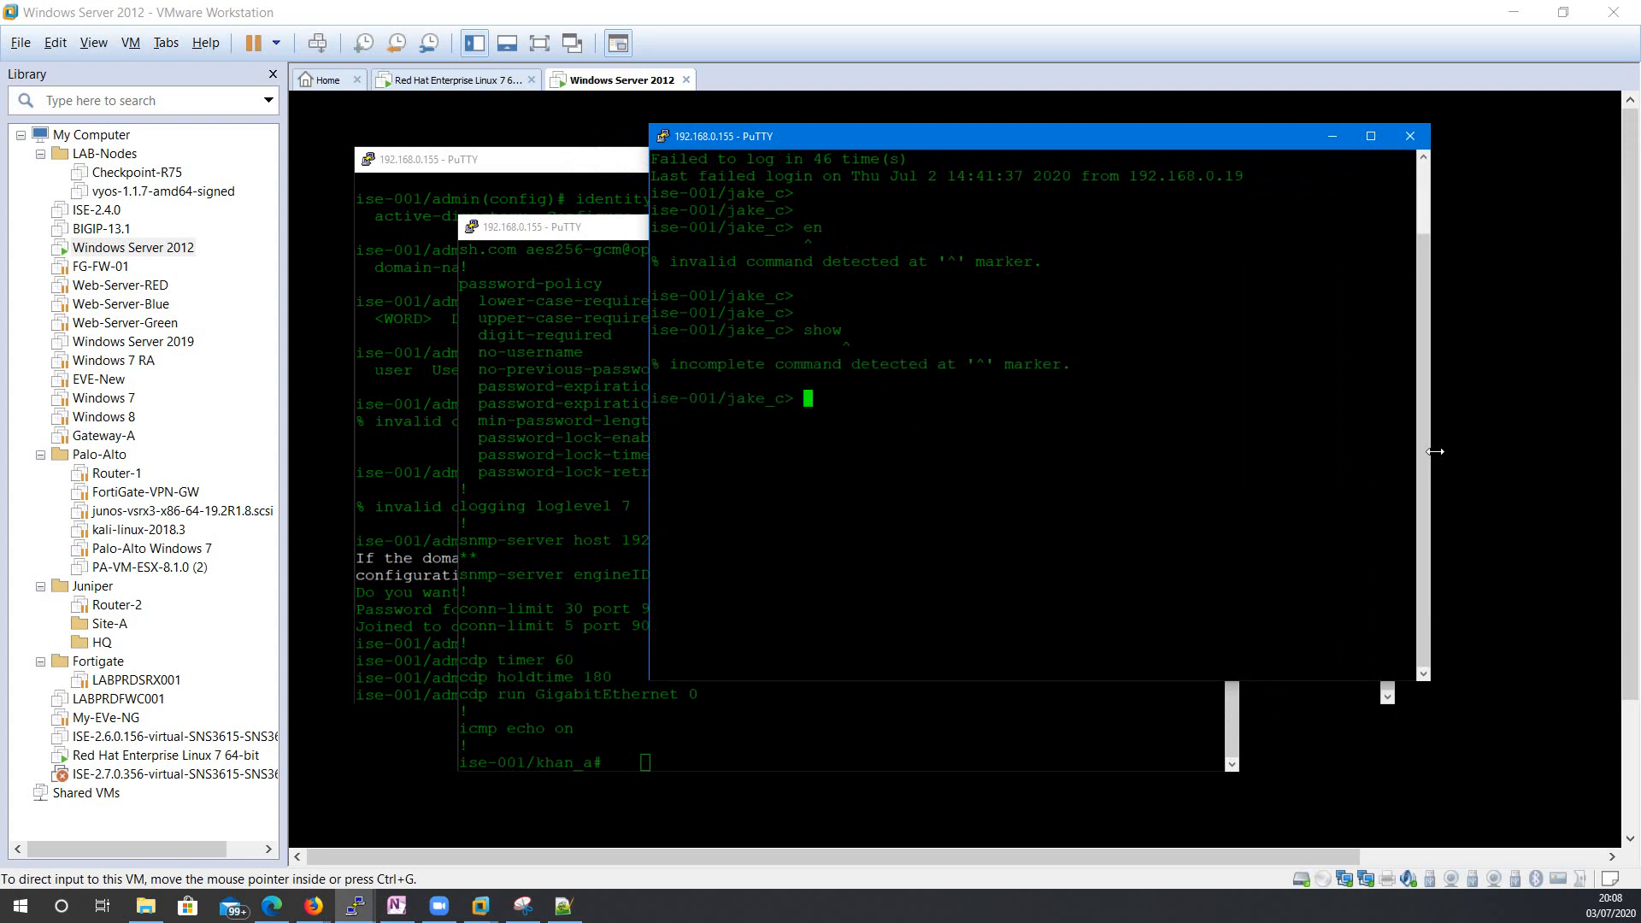
pyautogui.write('?')
pyautogui.press('Return')
pyautogui.press('Return')
pyautogui.press('Return')
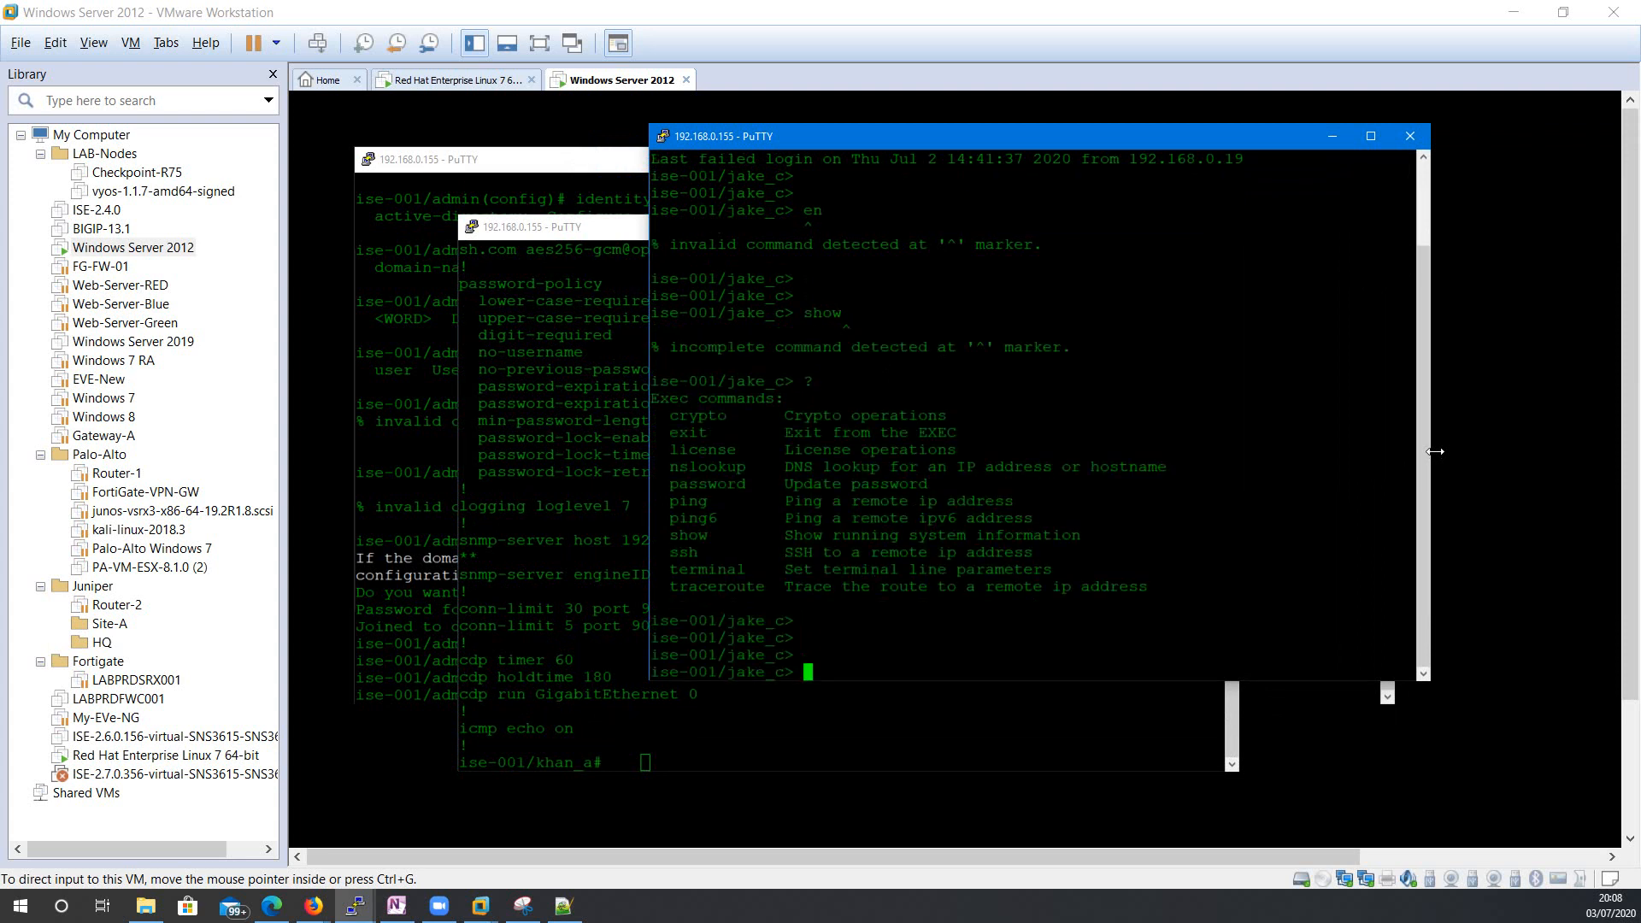
pyautogui.write('show run')
pyautogui.press('Return')
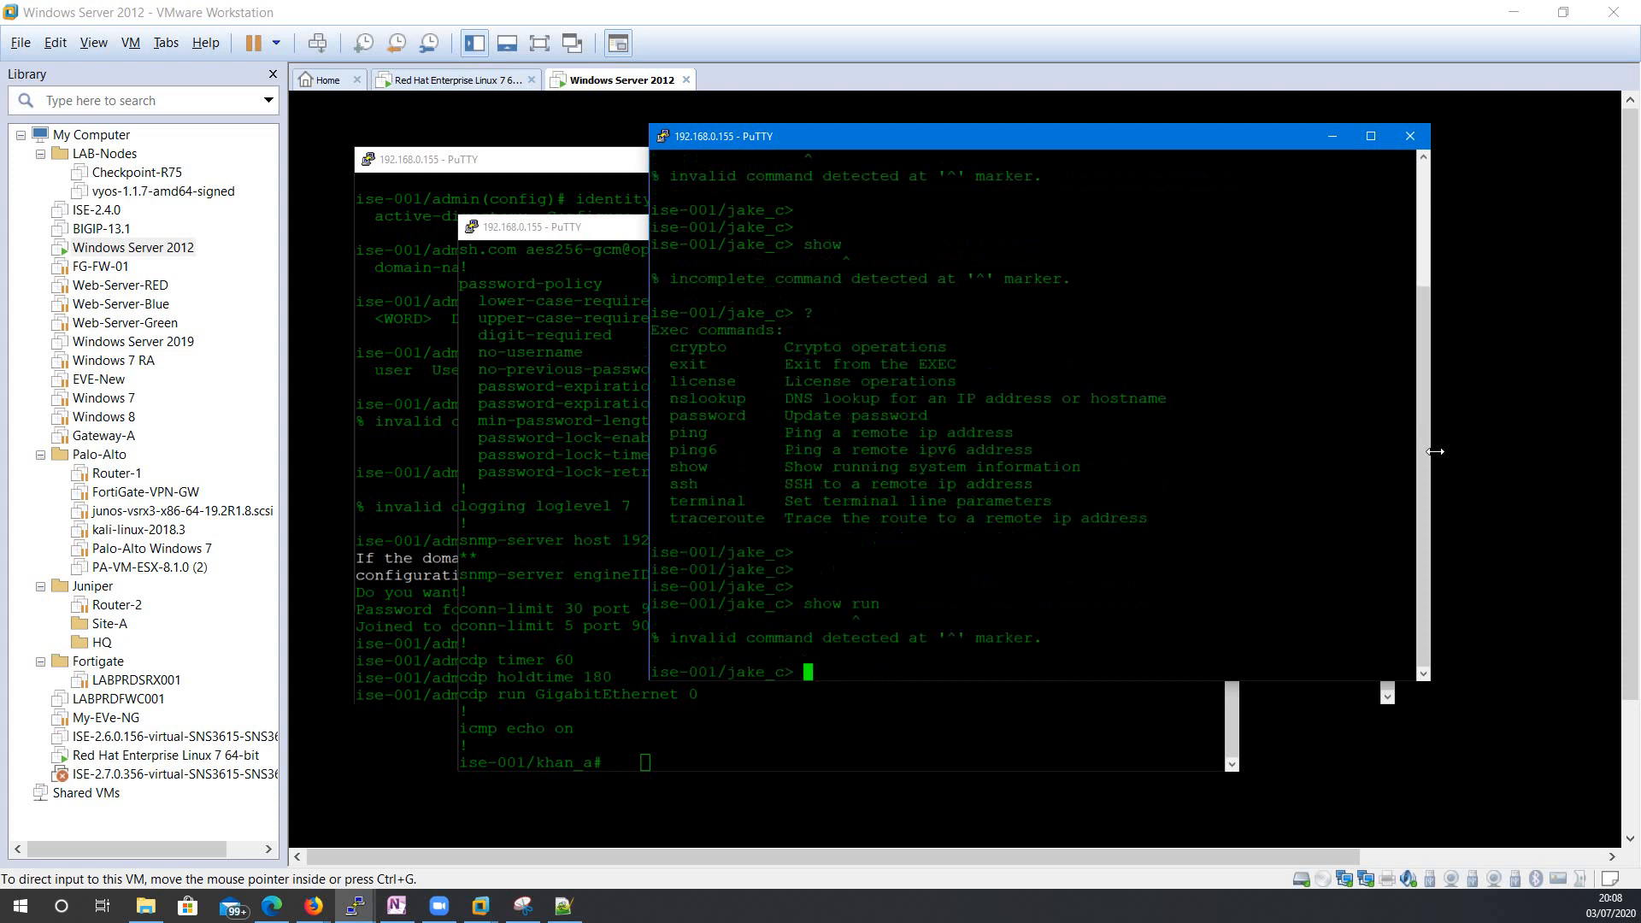
pyautogui.write('show ?')
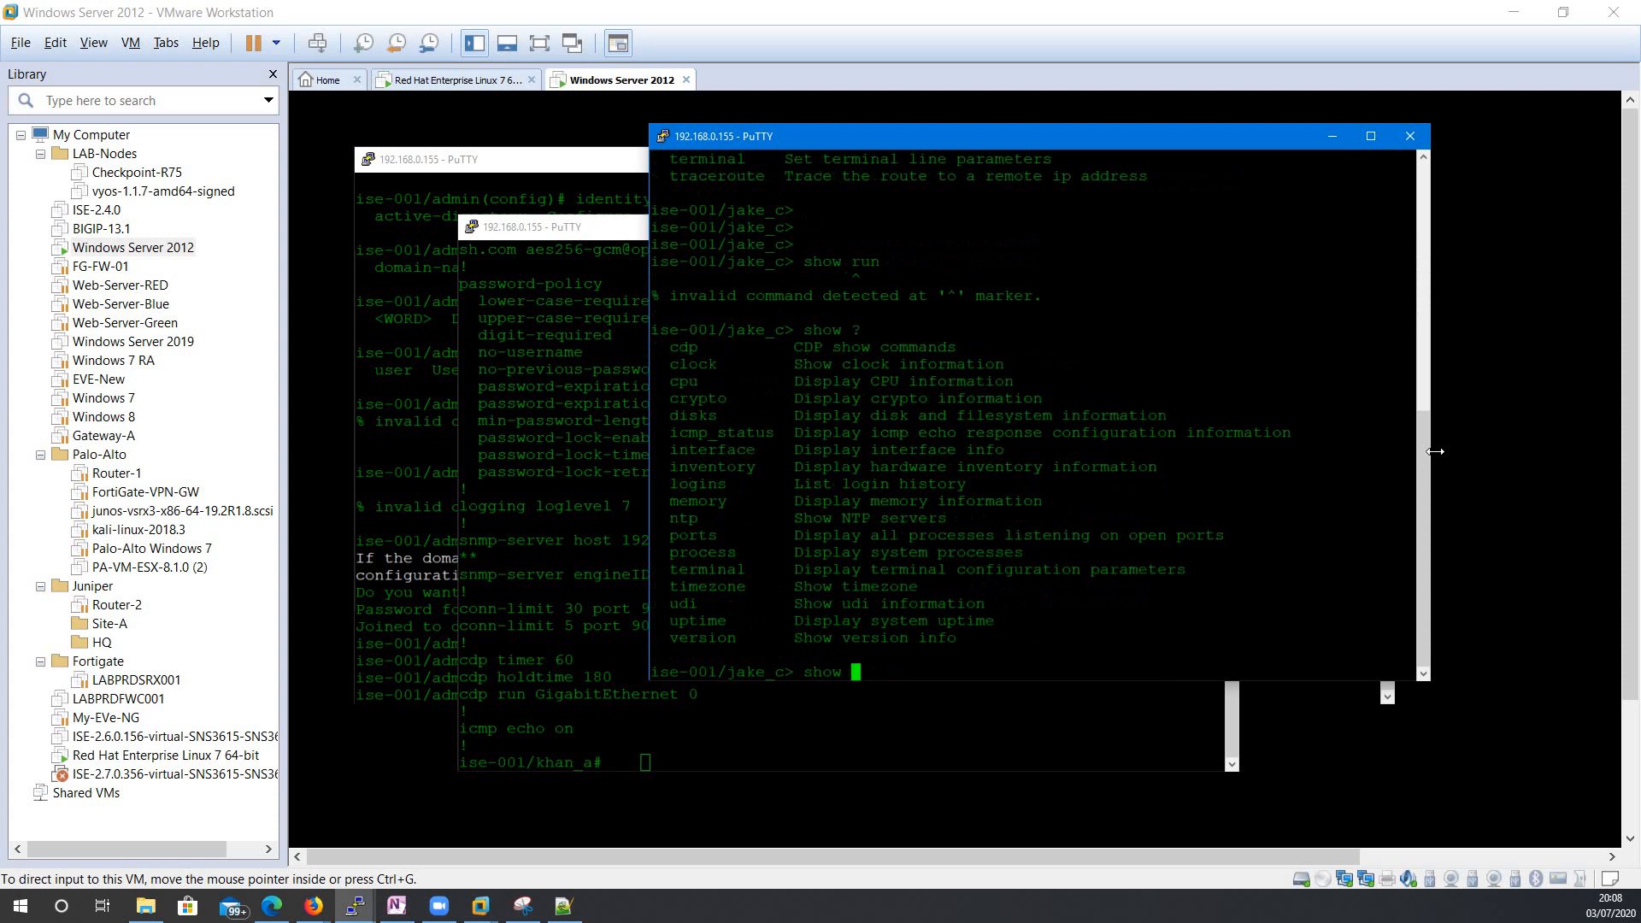
pyautogui.write('clock')
pyautogui.press('Return')
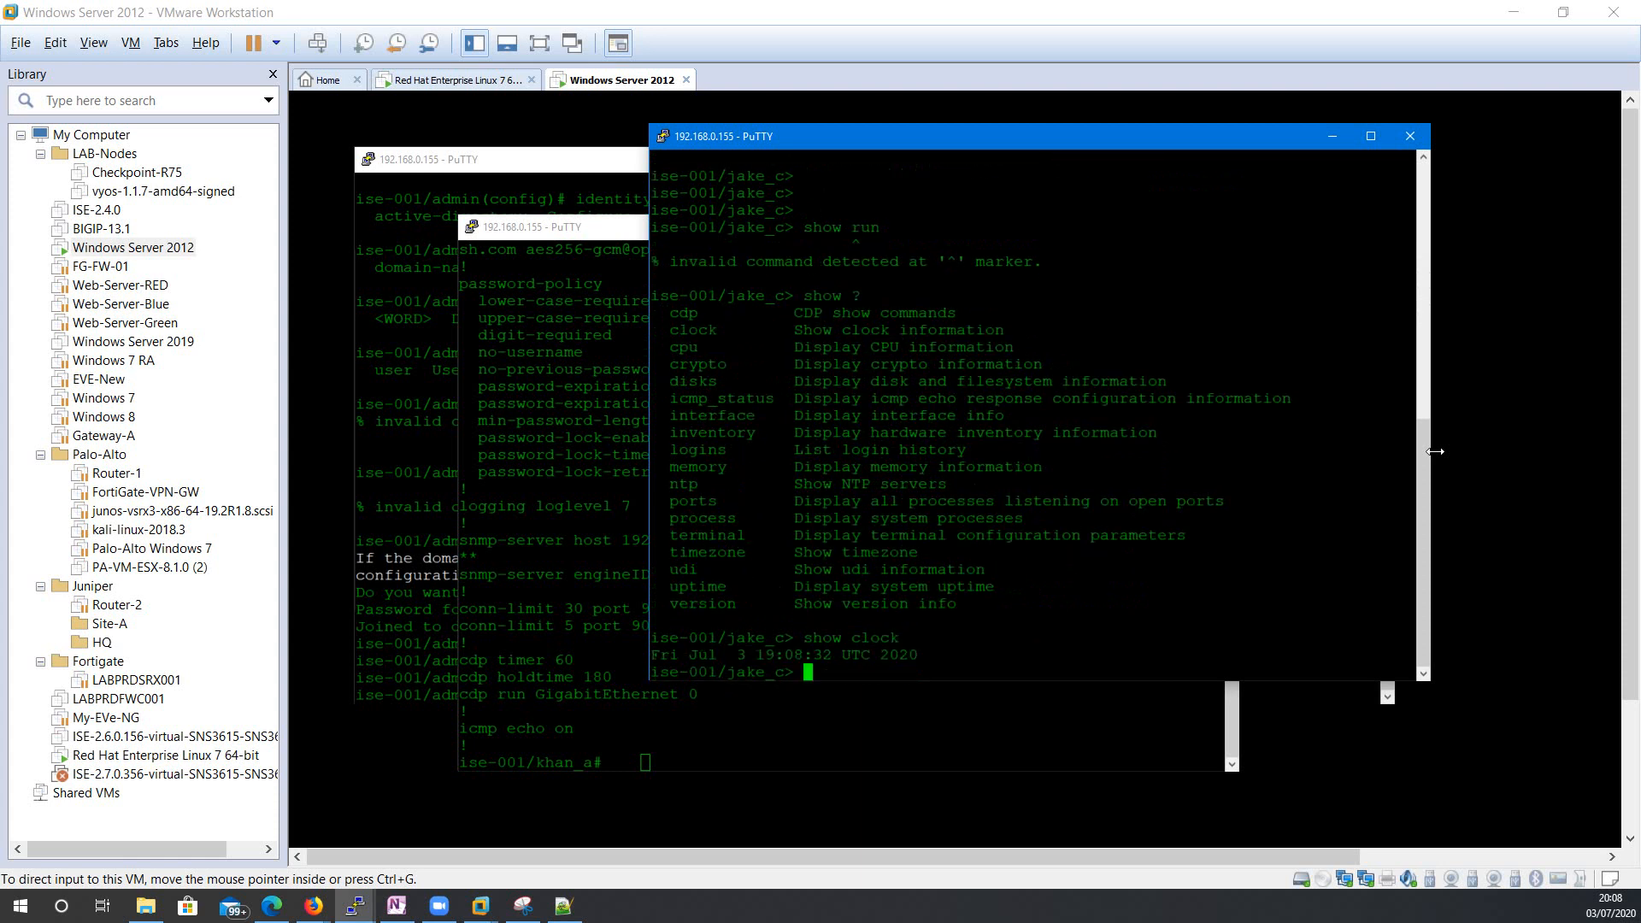
pyautogui.click(632, 227)
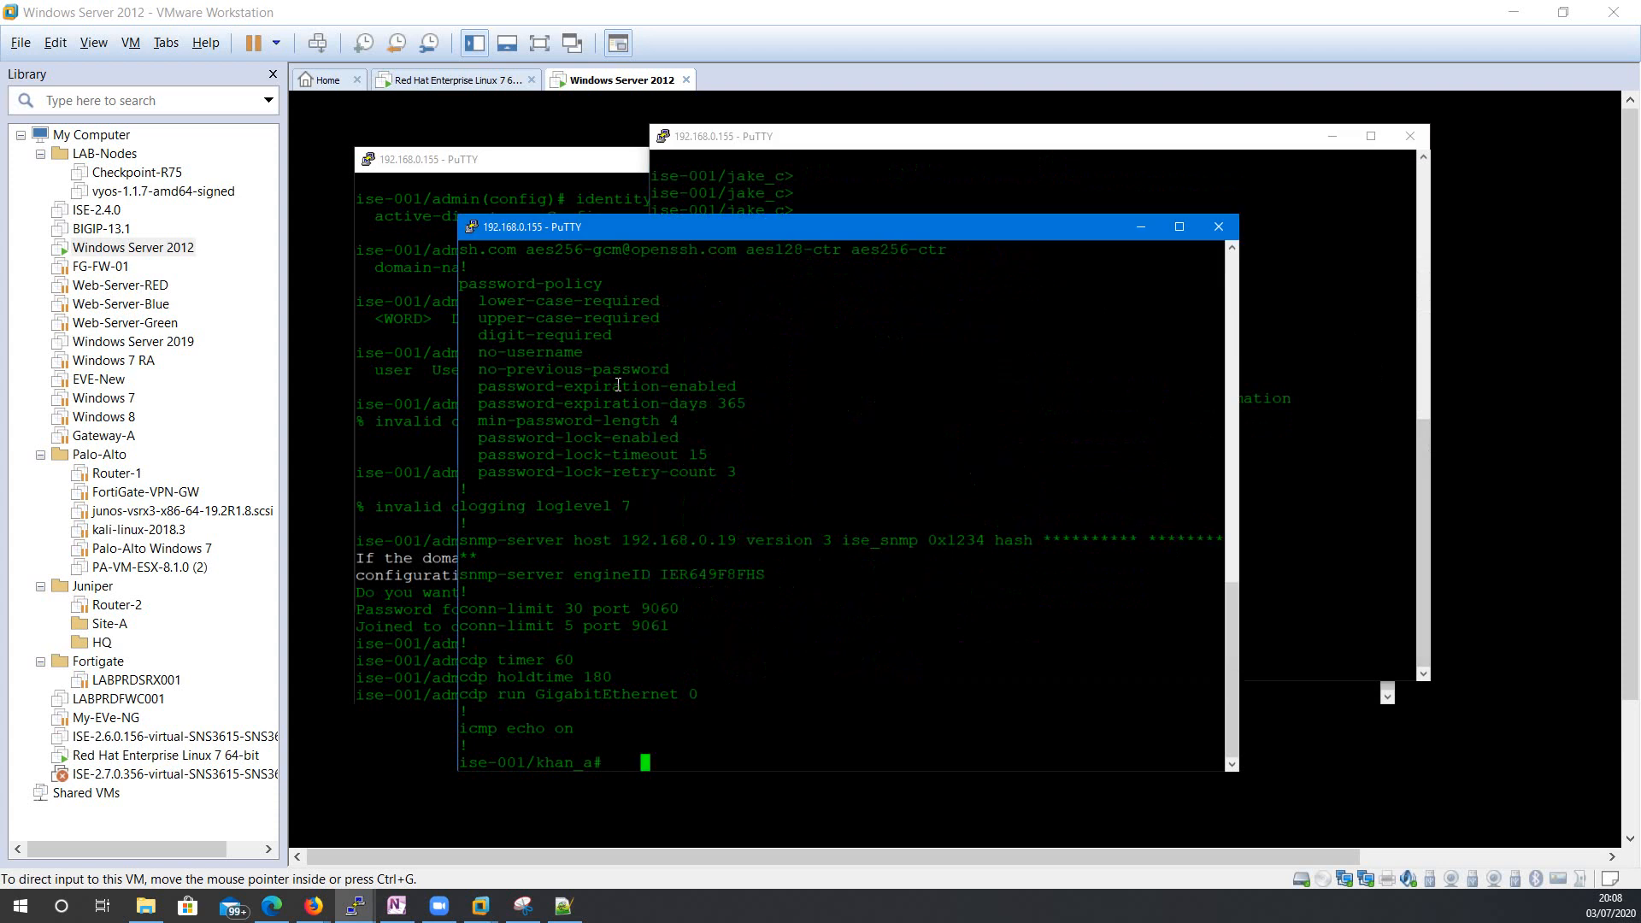
pyautogui.moveTo(693, 235); pyautogui.dragTo(764, 210)
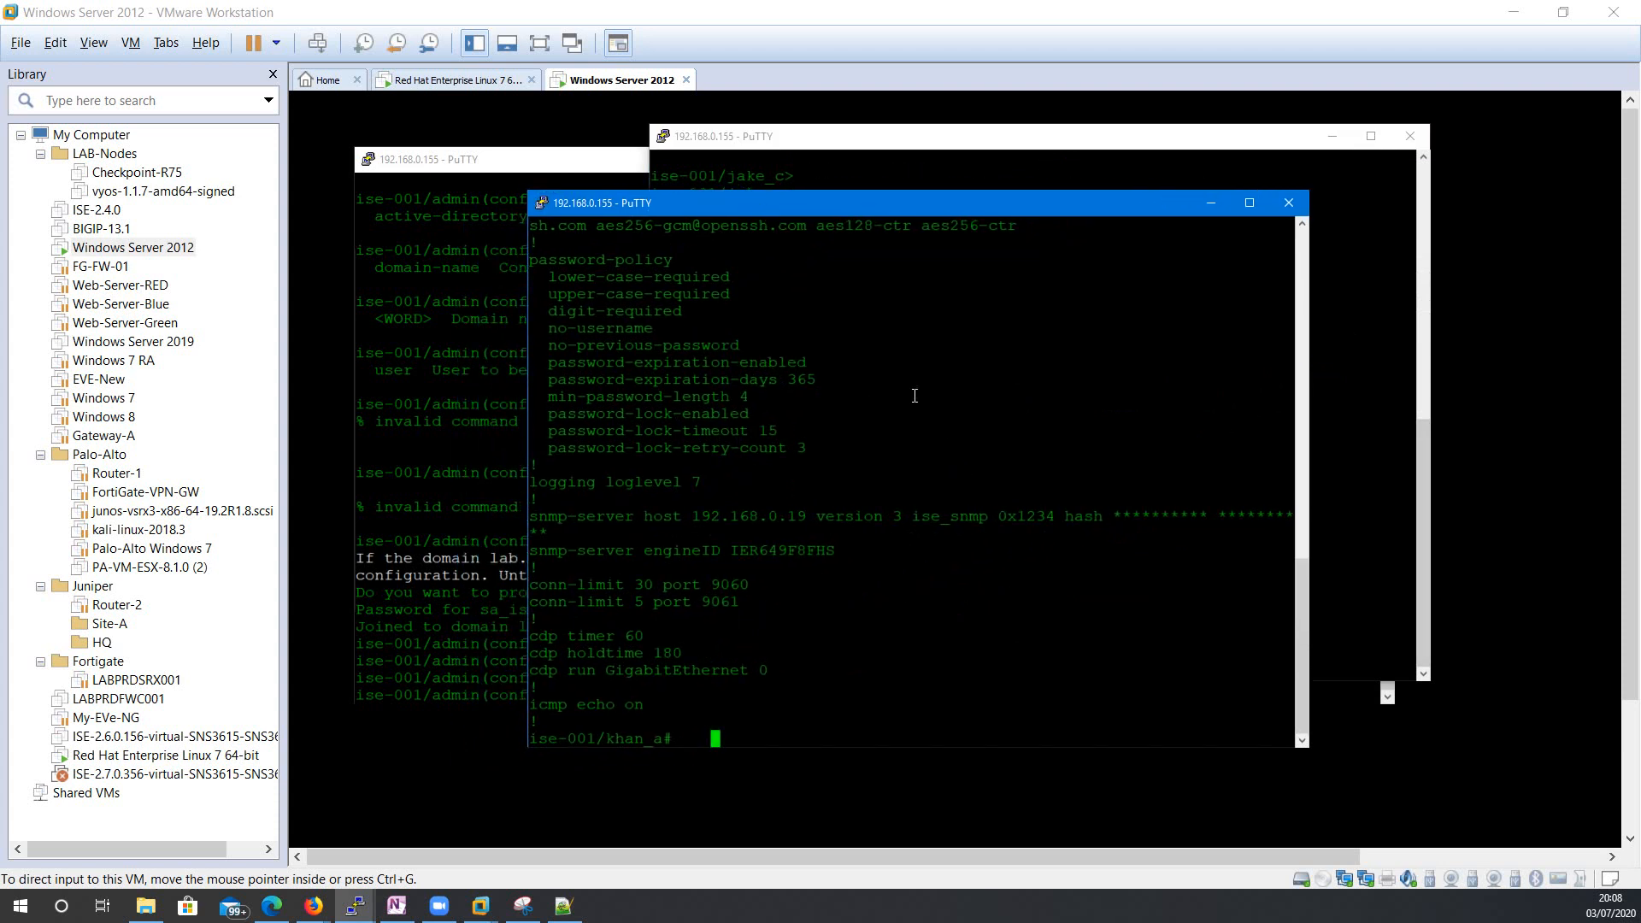
pyautogui.press('BackSpace')
pyautogui.press('BackSpace')
pyautogui.press('BackSpace')
pyautogui.write('show run')
pyautogui.press('Return')
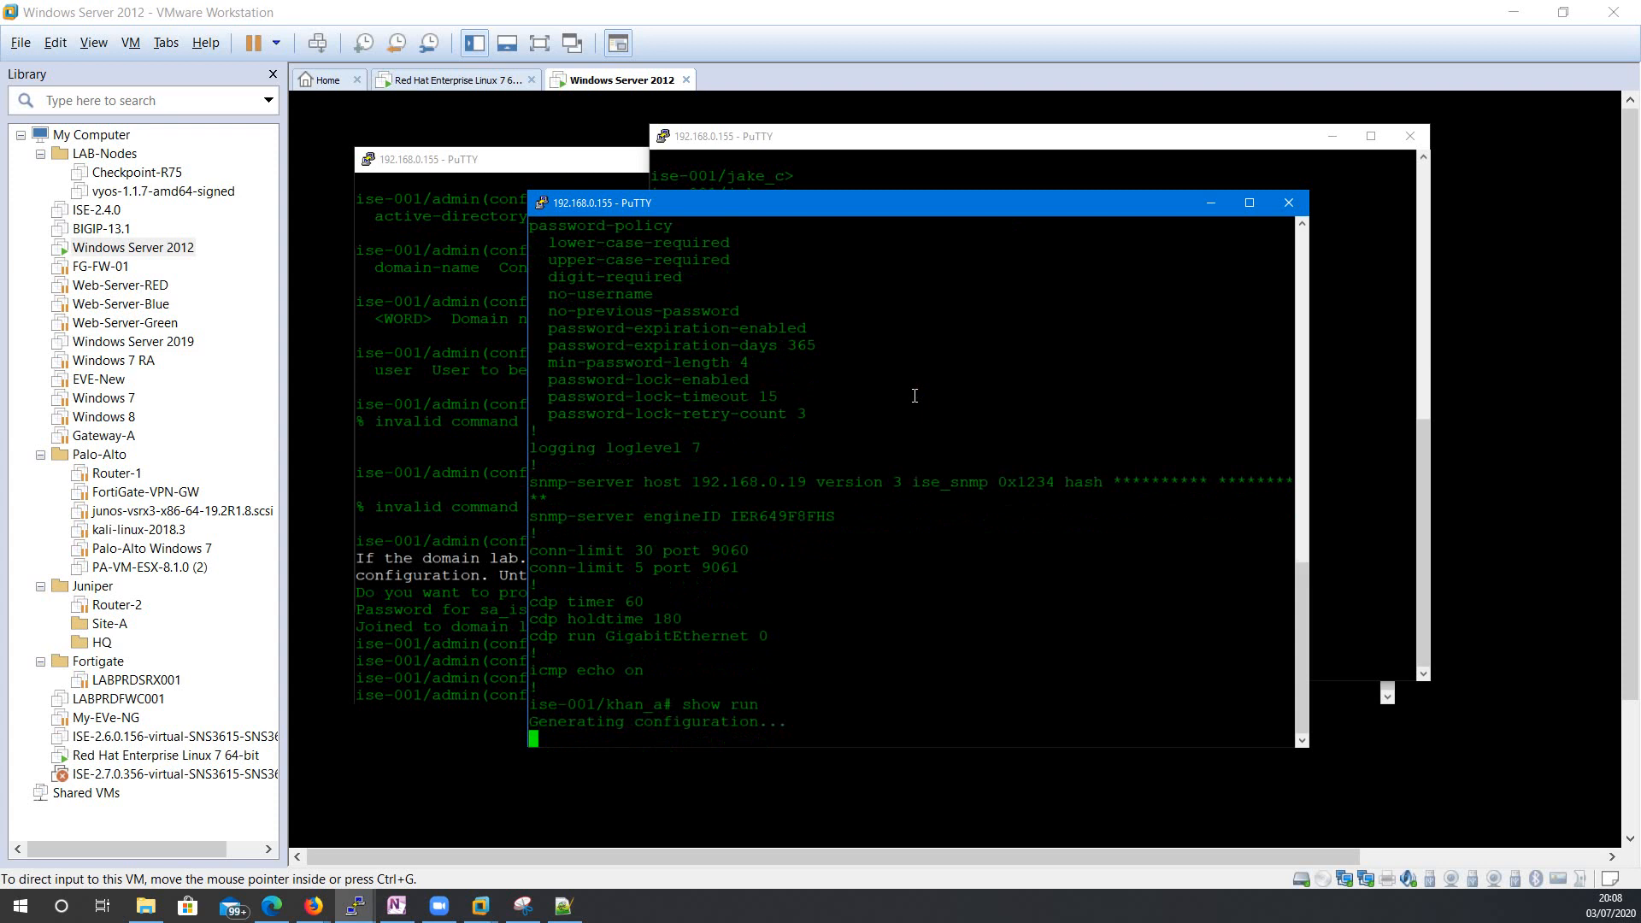
pyautogui.moveTo(858, 208); pyautogui.dragTo(779, 118)
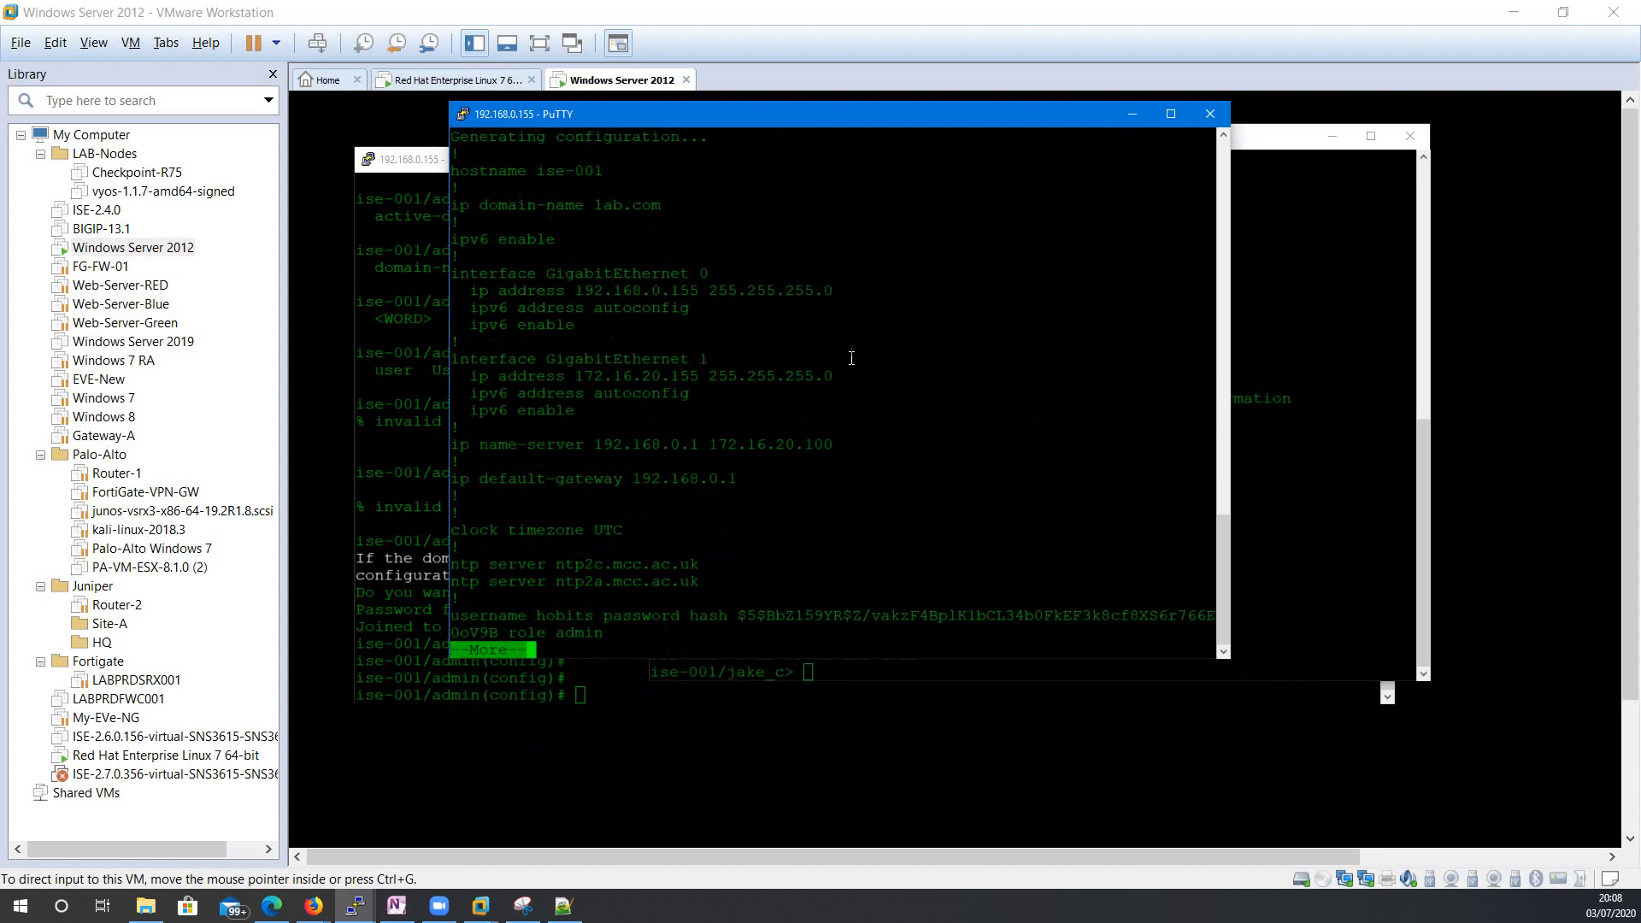
pyautogui.press('Return')
pyautogui.press('Return')
pyautogui.press('Return')
pyautogui.press('Return')
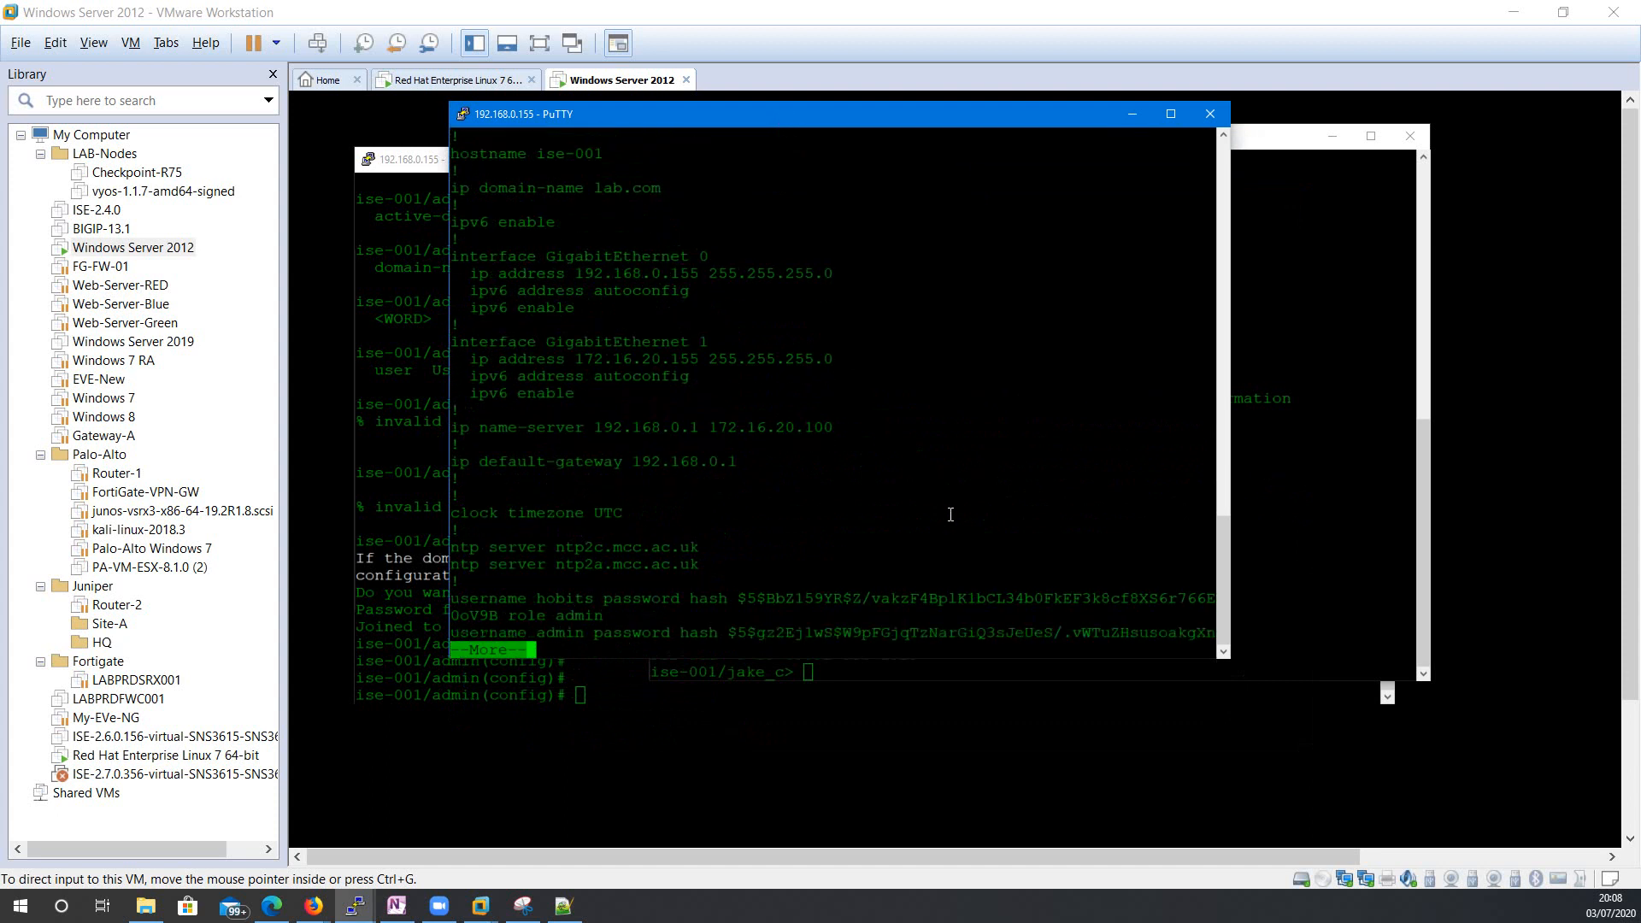
pyautogui.press('space')
pyautogui.press('space')
pyautogui.press('space')
pyautogui.press('space')
pyautogui.press('space')
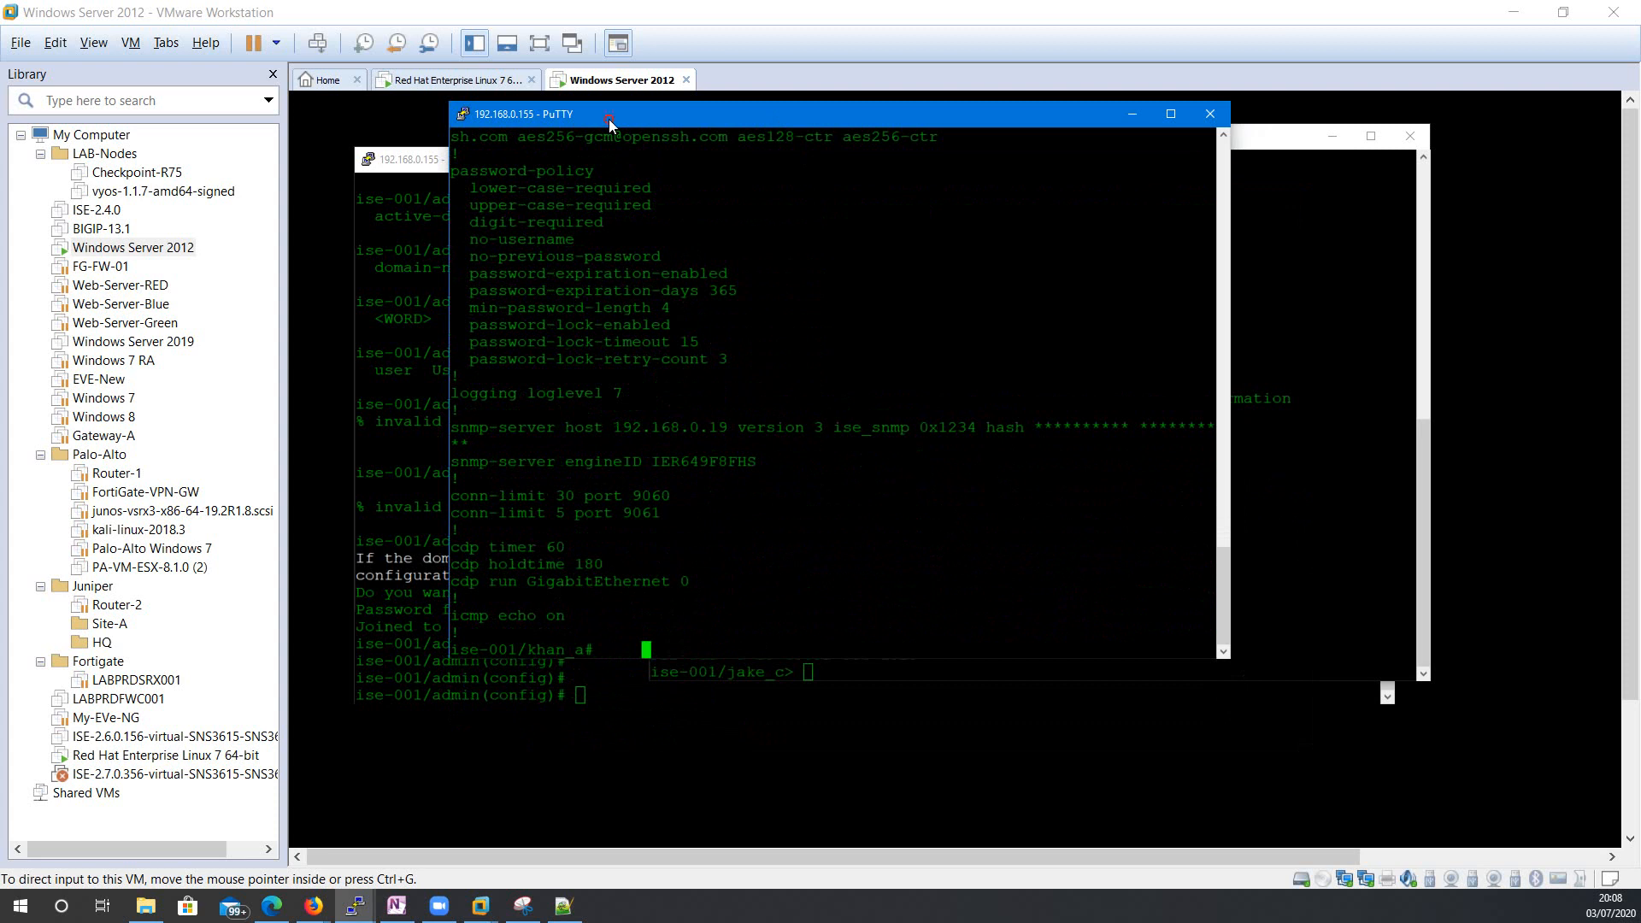
pyautogui.moveTo(610, 120); pyautogui.dragTo(654, 120)
pyautogui.moveTo(472, 167); pyautogui.dragTo(493, 193)
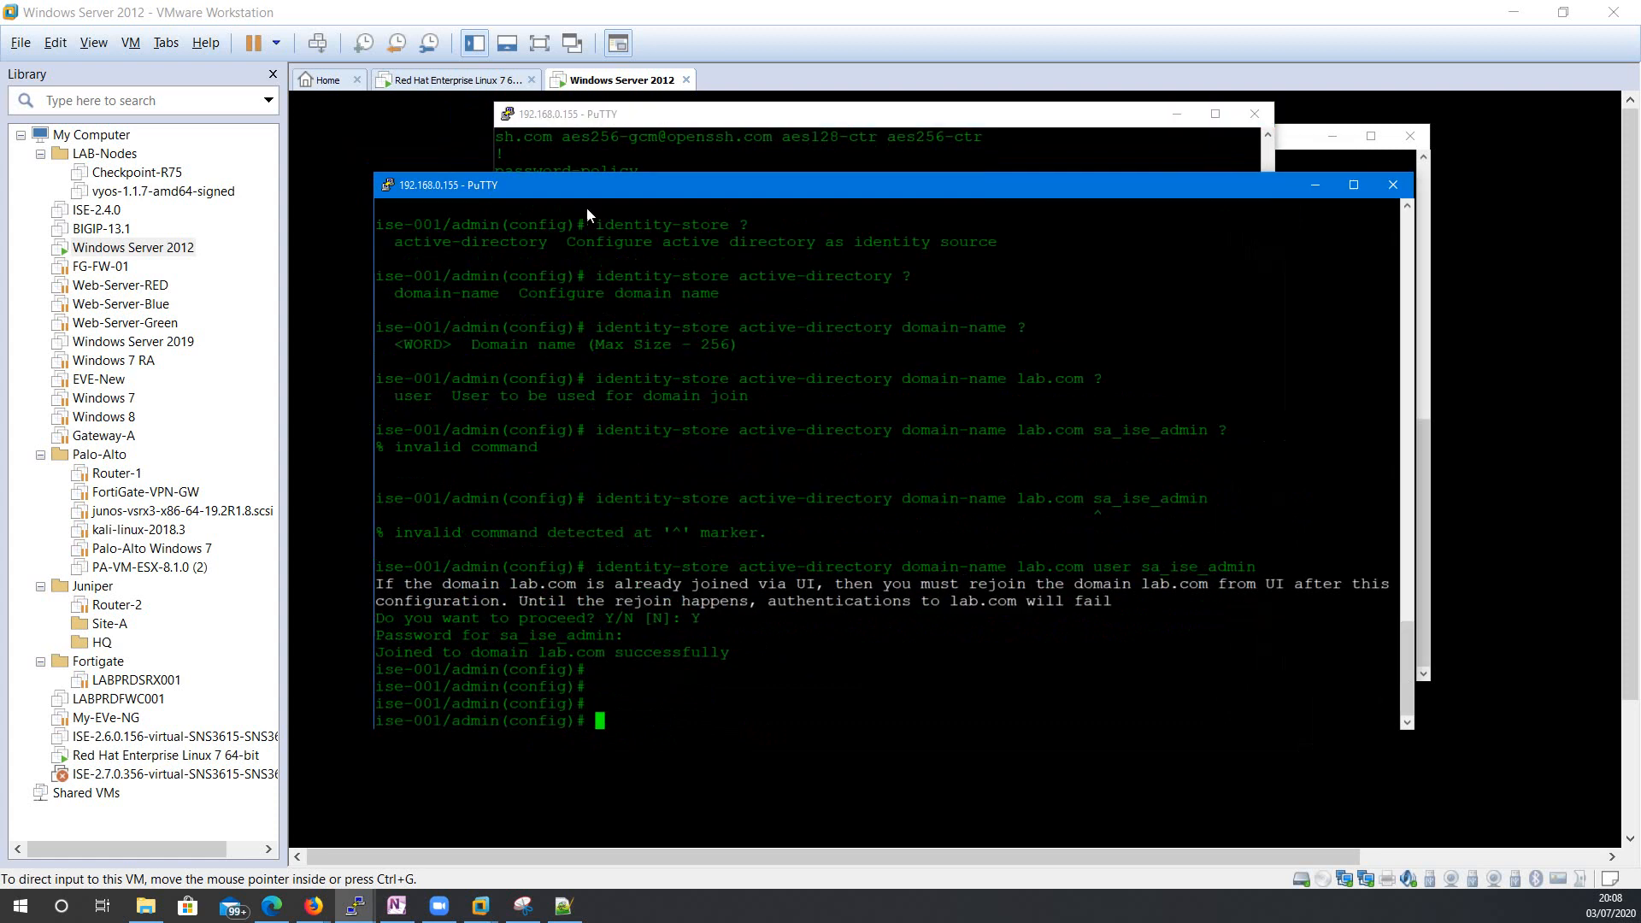
pyautogui.moveTo(662, 127); pyautogui.dragTo(605, 123)
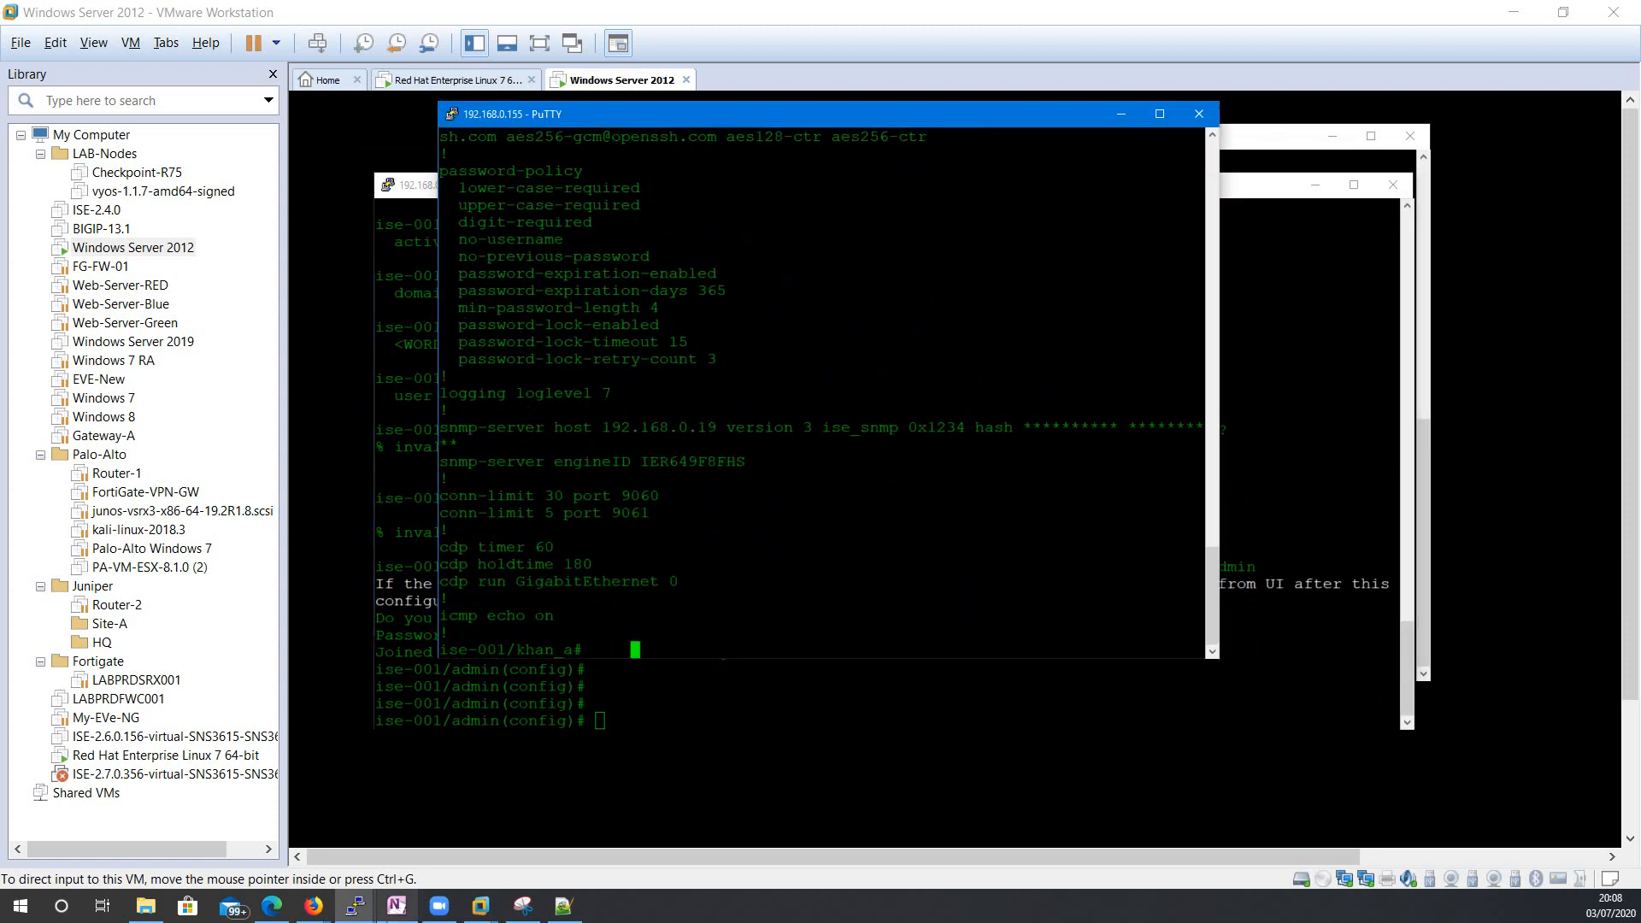
pyautogui.click(318, 913)
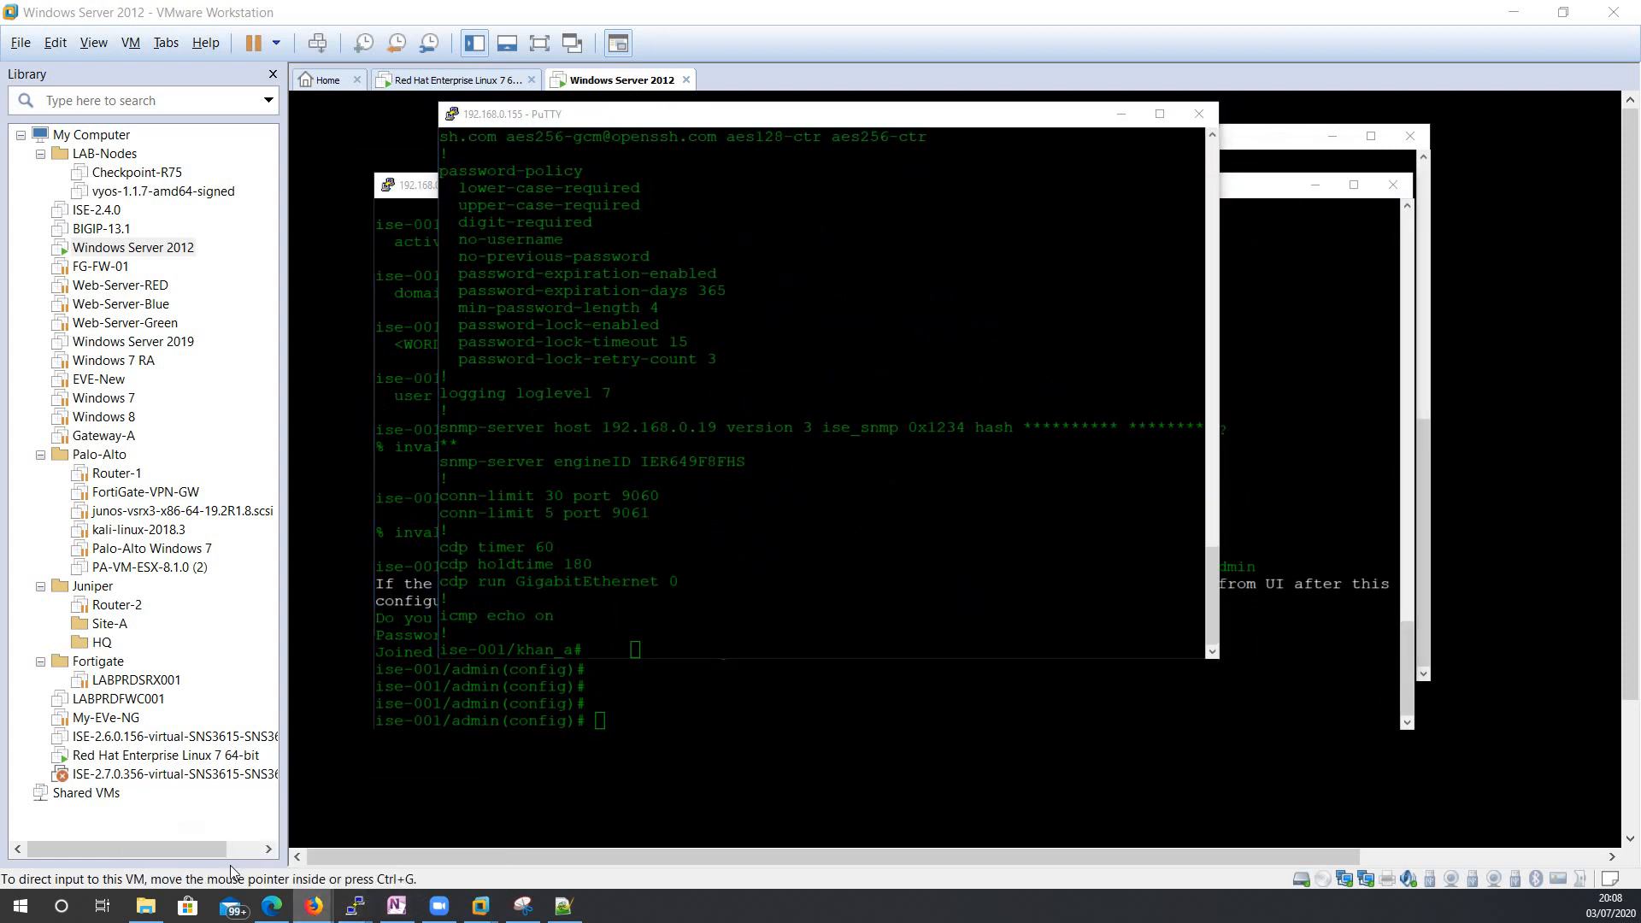
# Log out of the Cisco ISE admin GUI in Firefox.
pyautogui.click(300, 906)
pyautogui.click(421, 844)
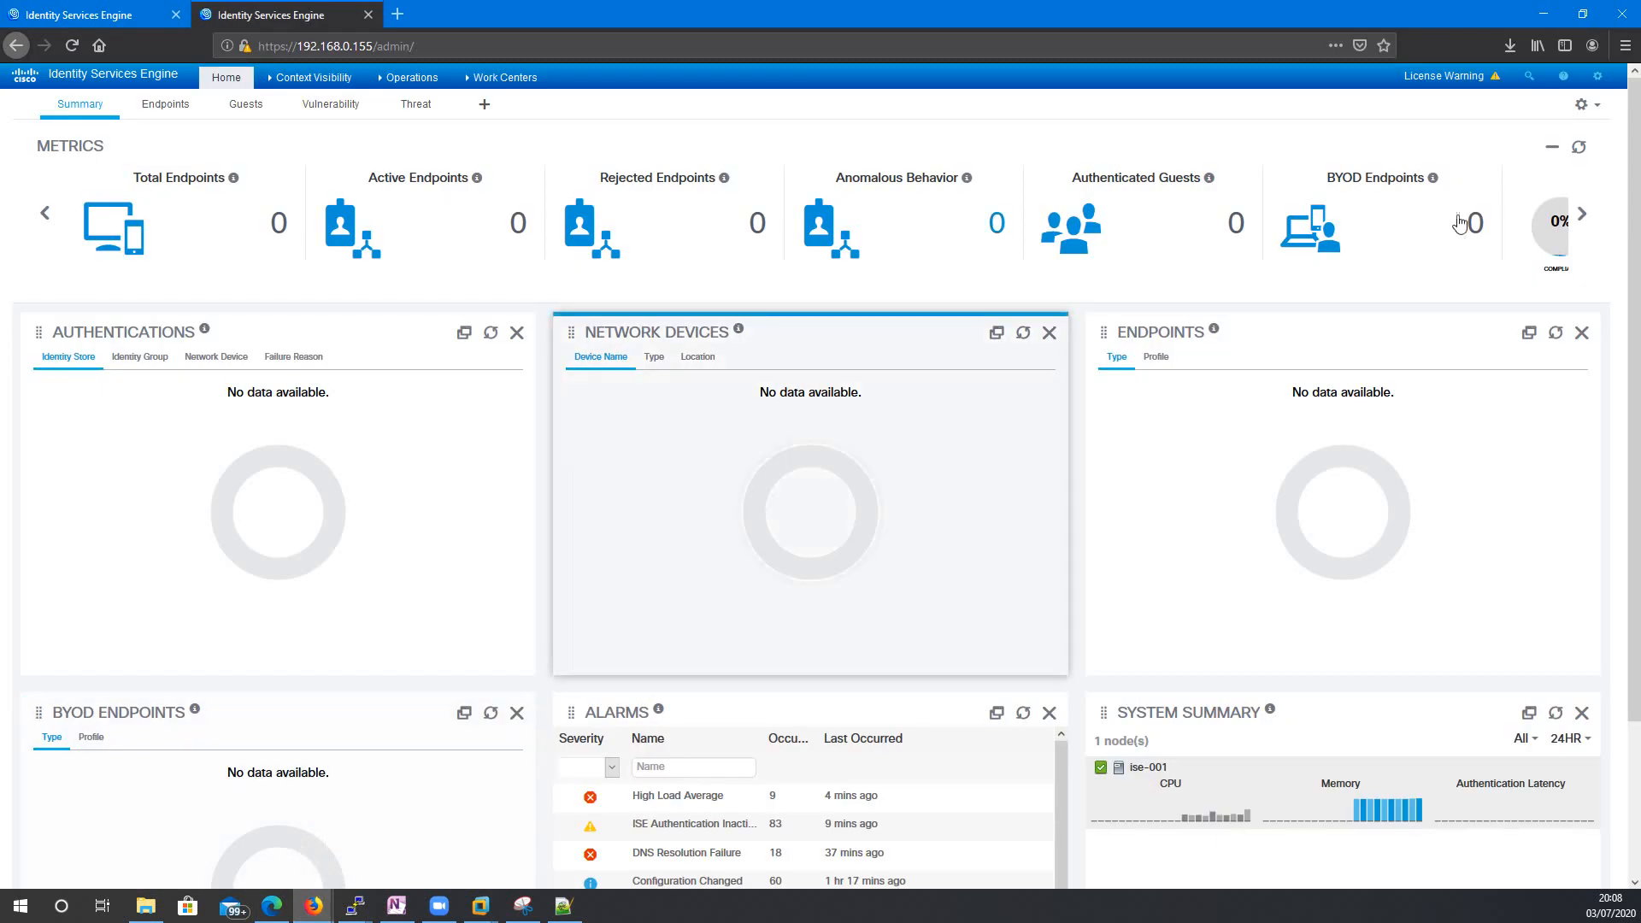
pyautogui.click(1604, 84)
pyautogui.click(1487, 216)
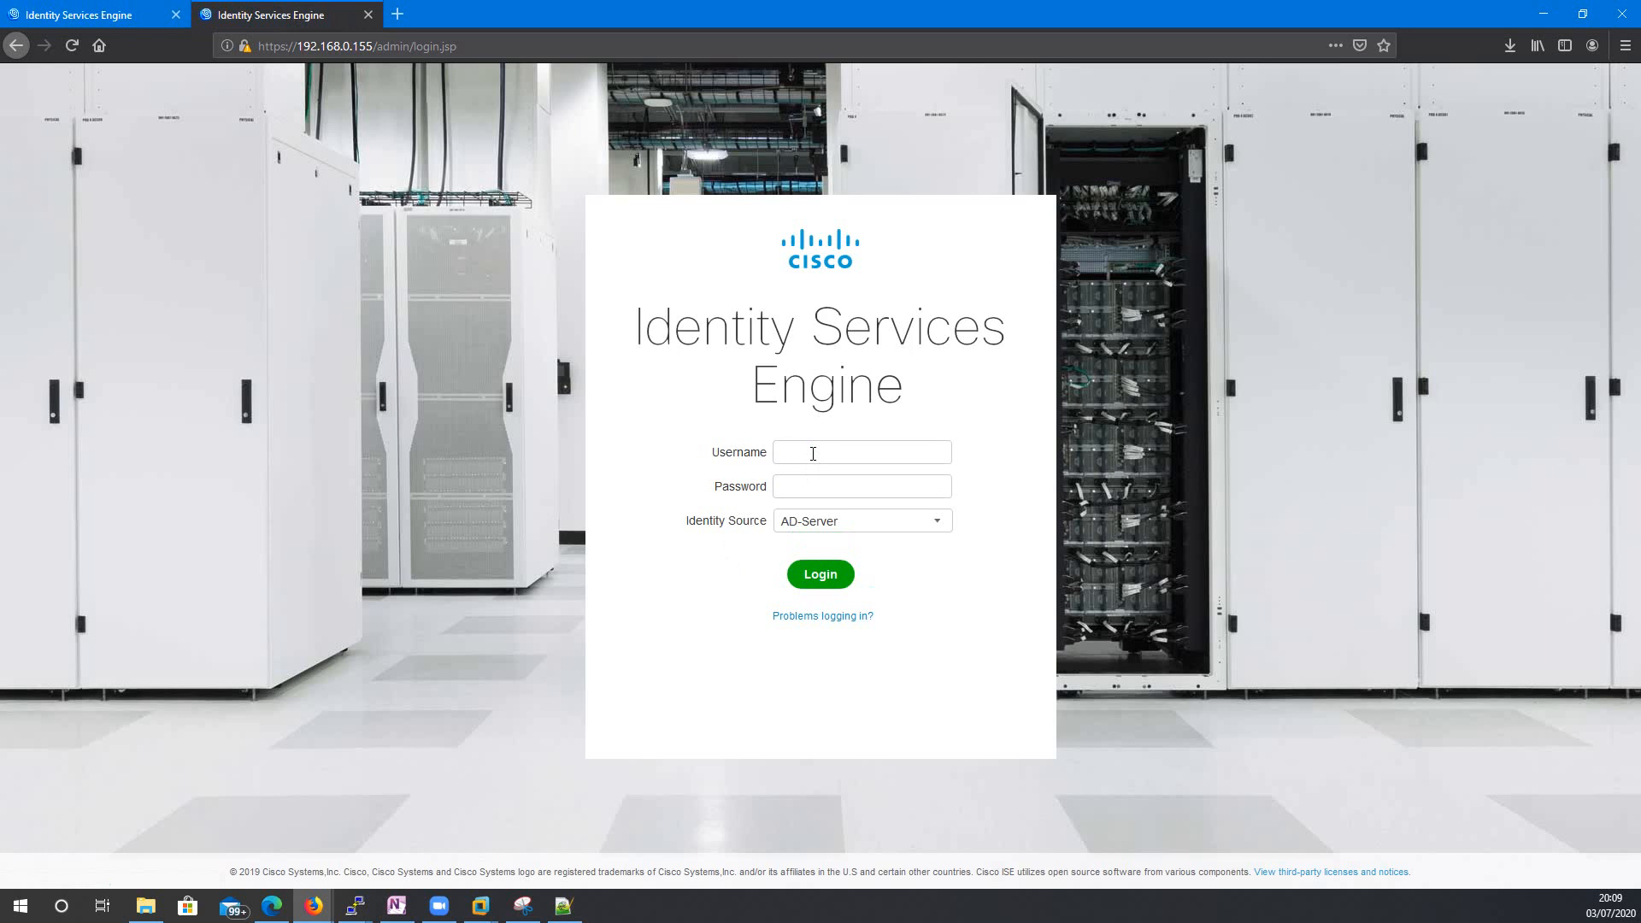
# Attempt to sign in with AD user accounts through the AD-Server identity source.
pyautogui.write('kahn')
pyautogui.press('BackSpace')
pyautogui.press('BackSpace')
pyautogui.press('BackSpace')
pyautogui.press('BackSpace')
pyautogui.write('khan***')
pyautogui.press('Return')
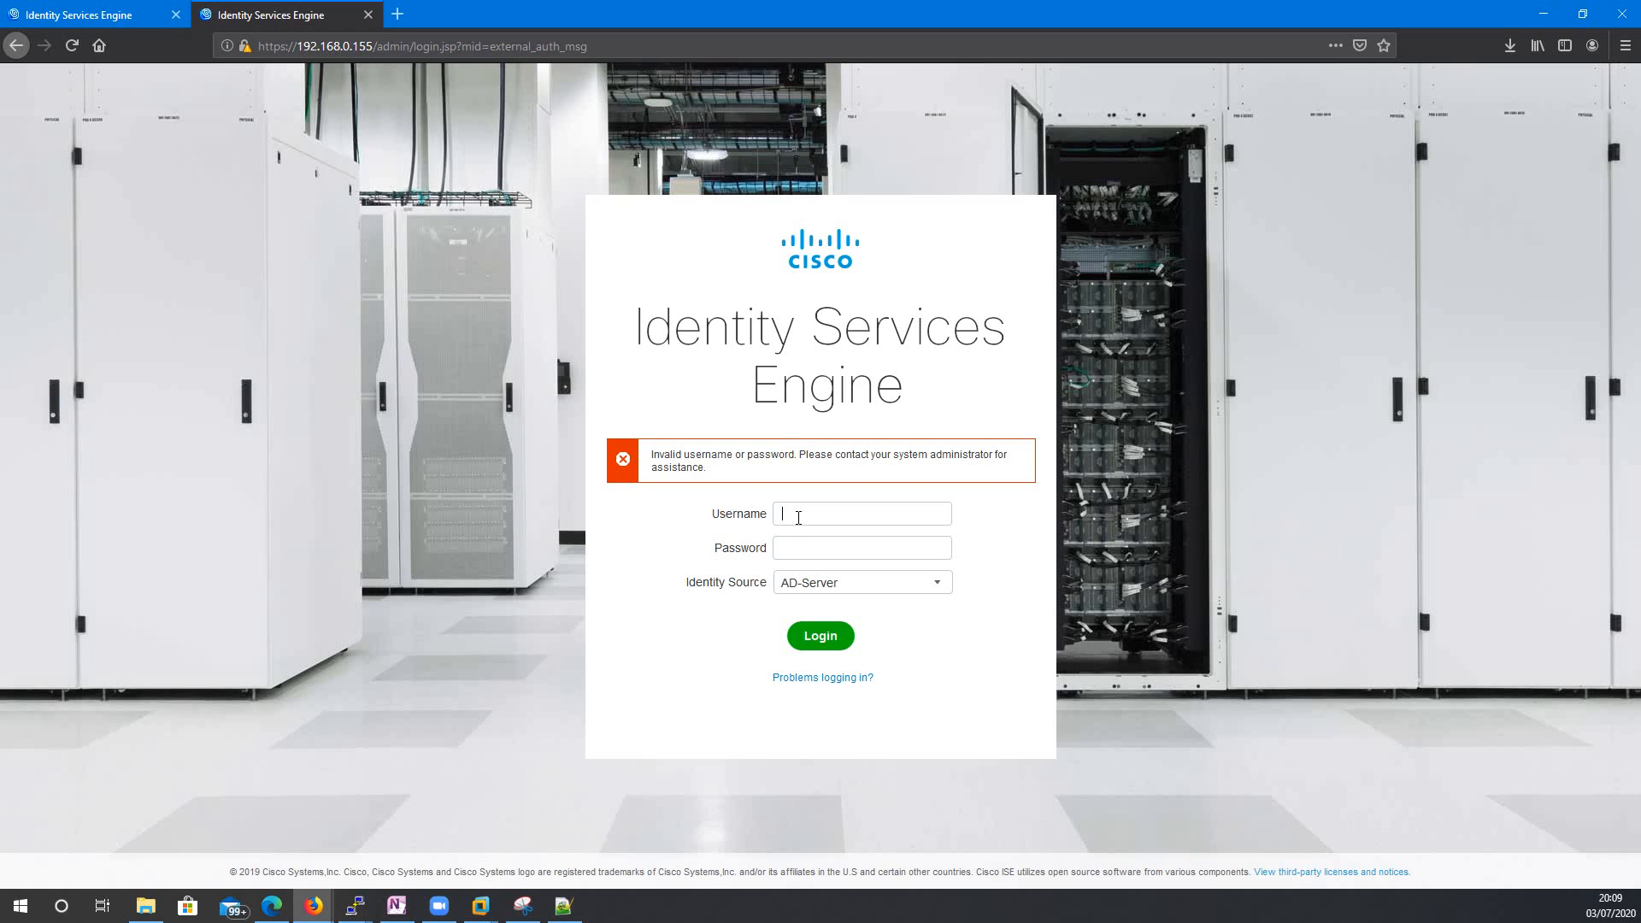
pyautogui.write('jake_c')
pyautogui.press('Return')
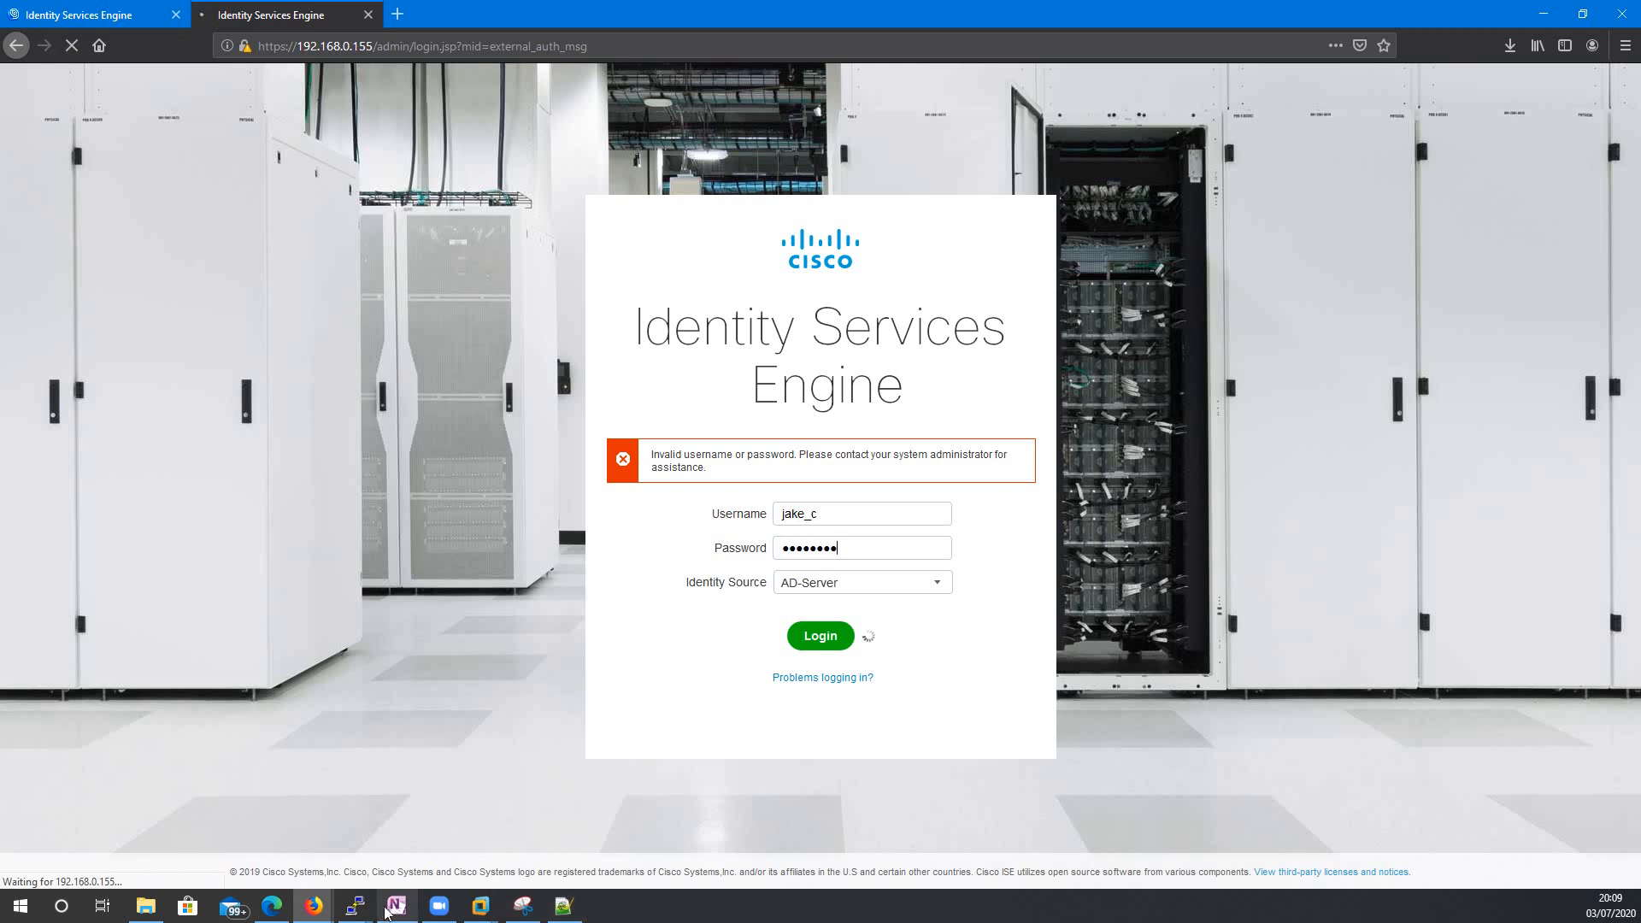
pyautogui.click(354, 905)
# Highlight the domain-join output's warning that lab.com must be rejoined from the UI.
pyautogui.click(235, 825)
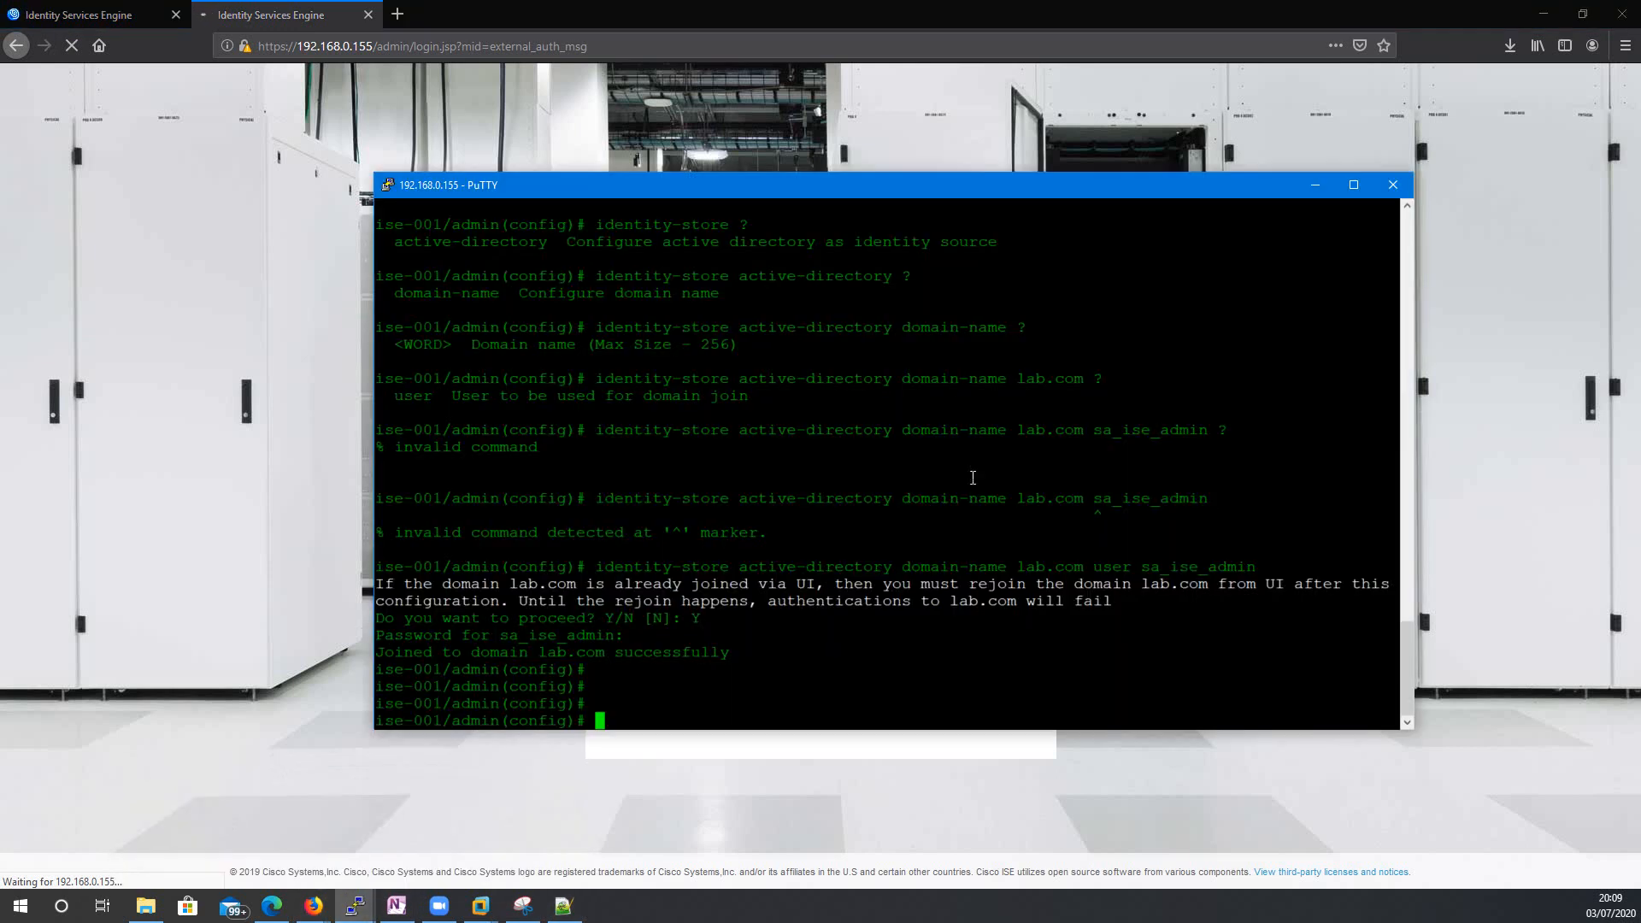
pyautogui.moveTo(834, 171); pyautogui.dragTo(824, 100)
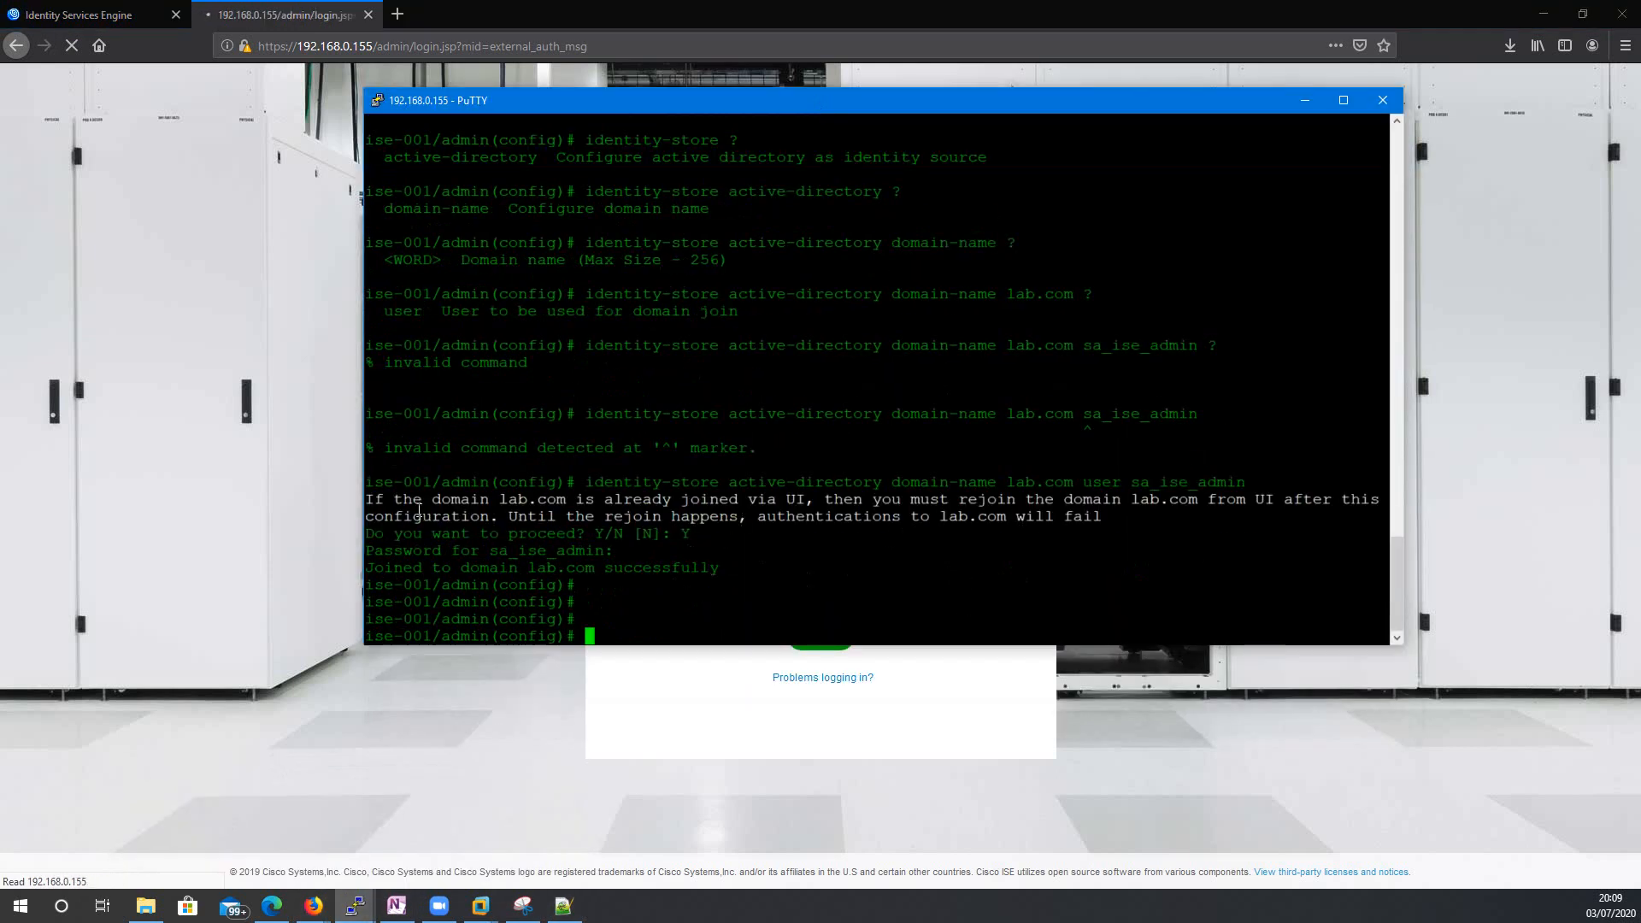
pyautogui.moveTo(368, 499); pyautogui.dragTo(1145, 517)
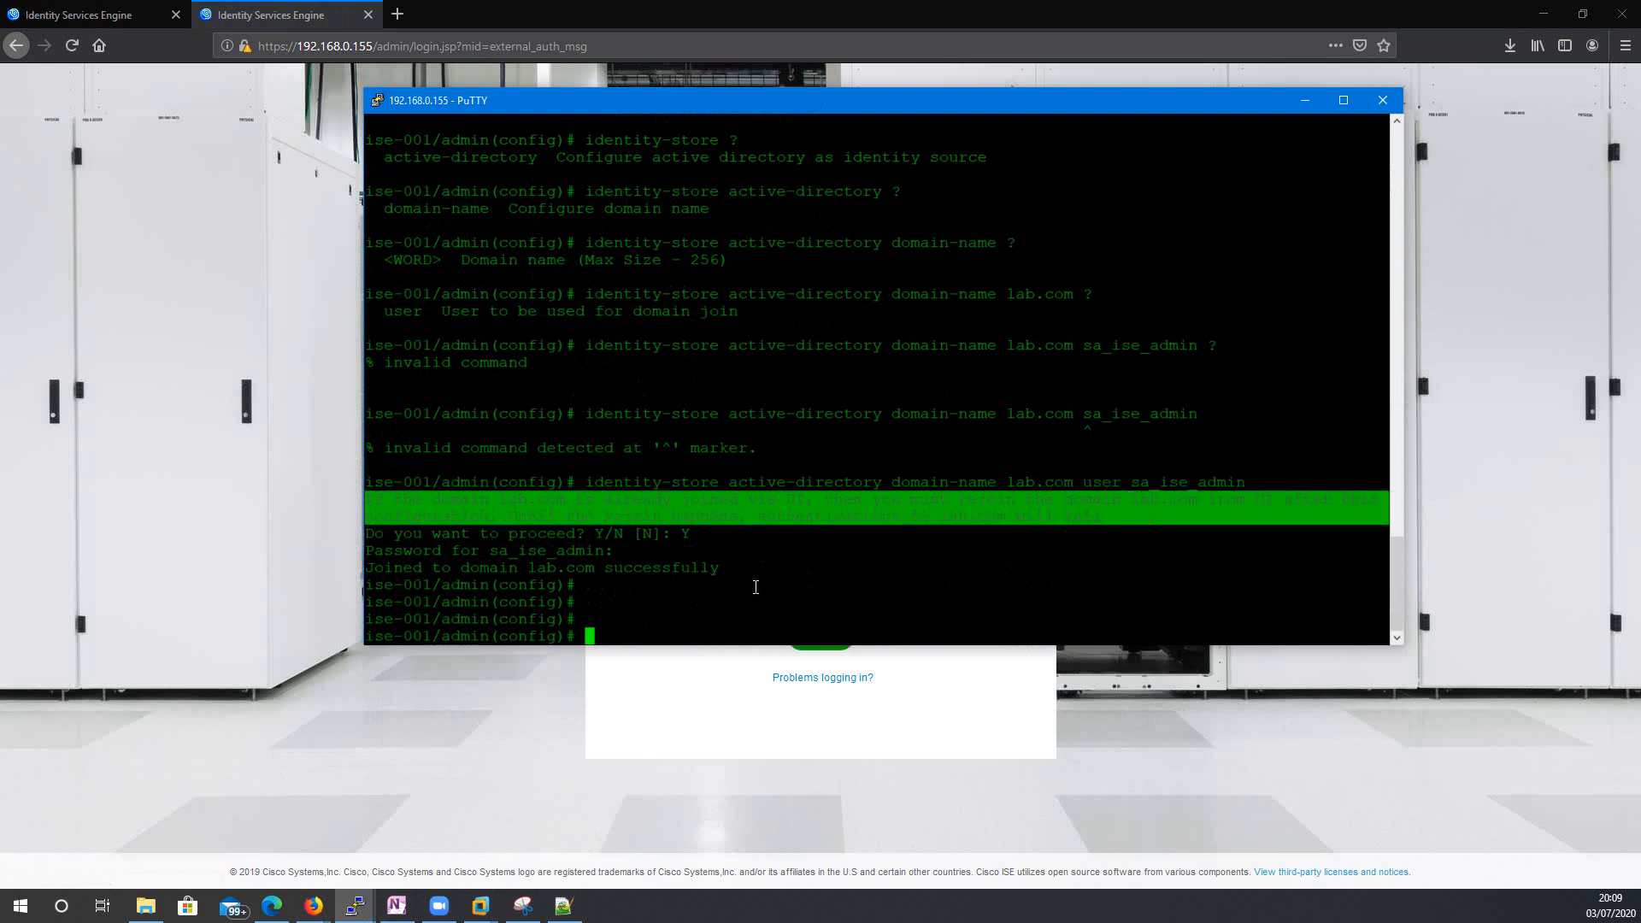
pyautogui.click(646, 696)
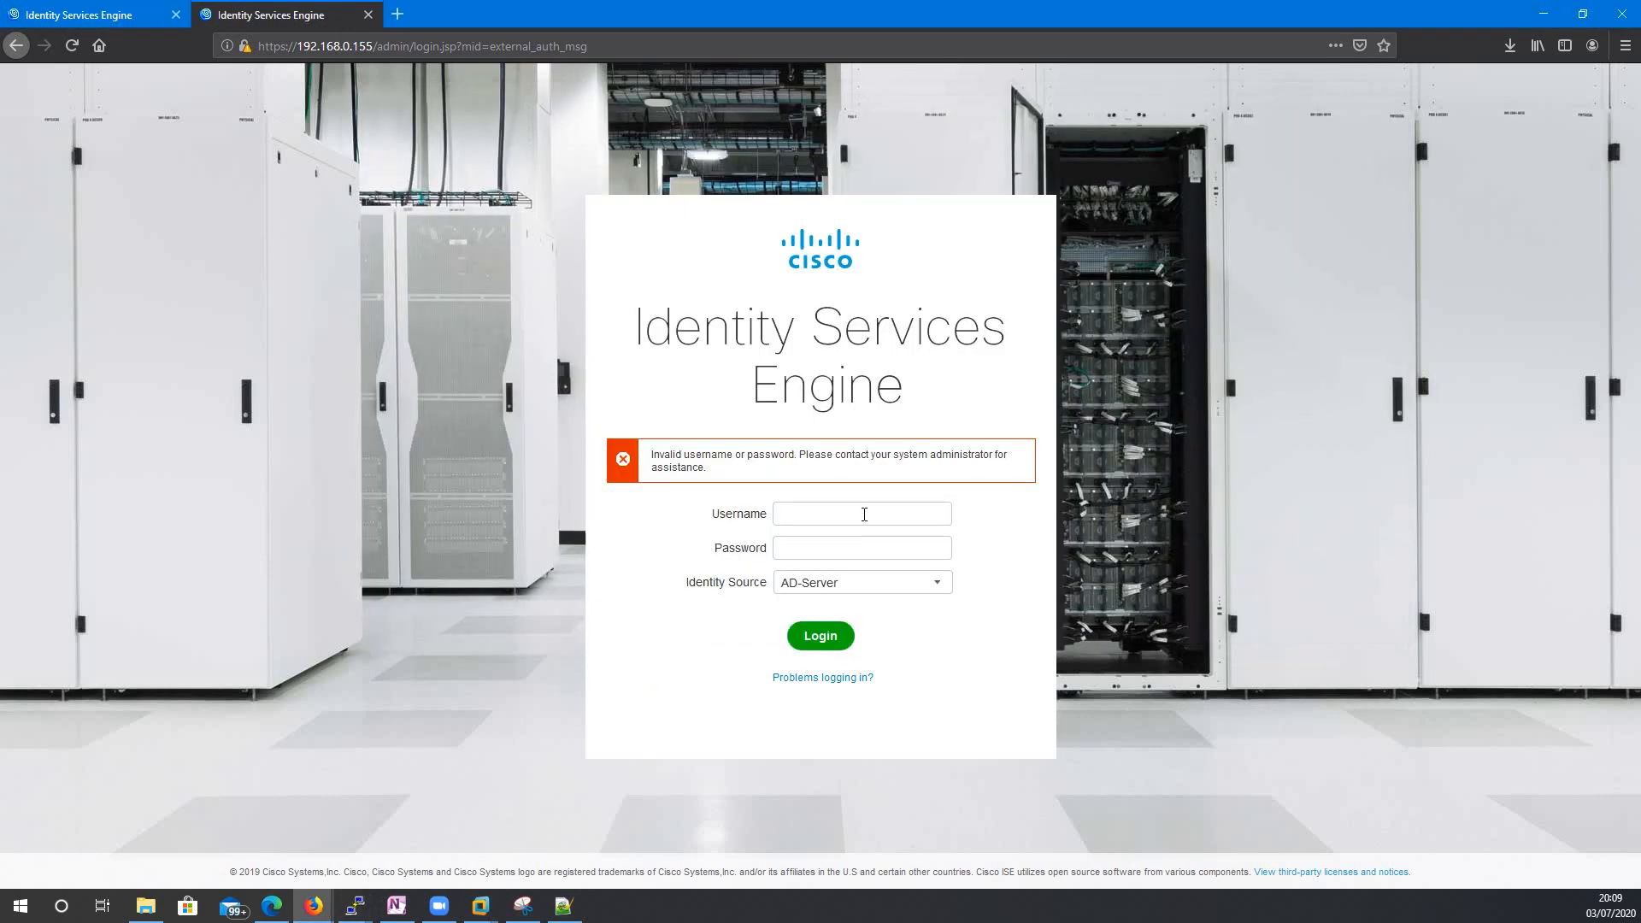
# Log in with the admin credentials using the Internal identity source.
pyautogui.click(864, 514)
pyautogui.write('admin*********')
pyautogui.click(853, 586)
pyautogui.click(845, 626)
pyautogui.click(833, 639)
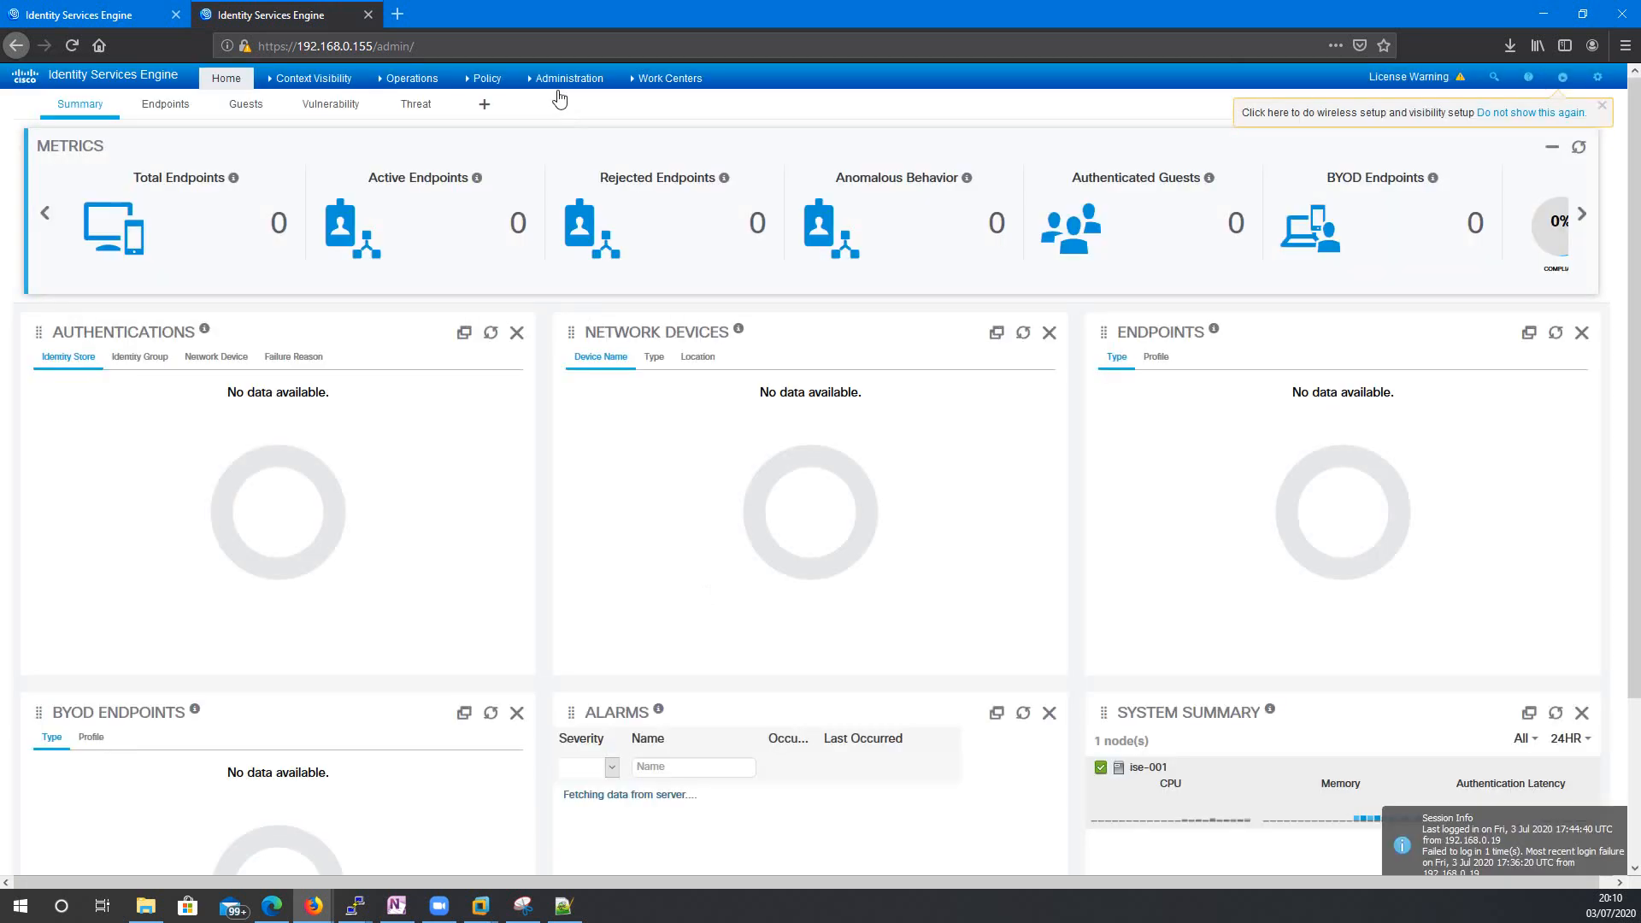
pyautogui.click(558, 83)
pyautogui.click(564, 313)
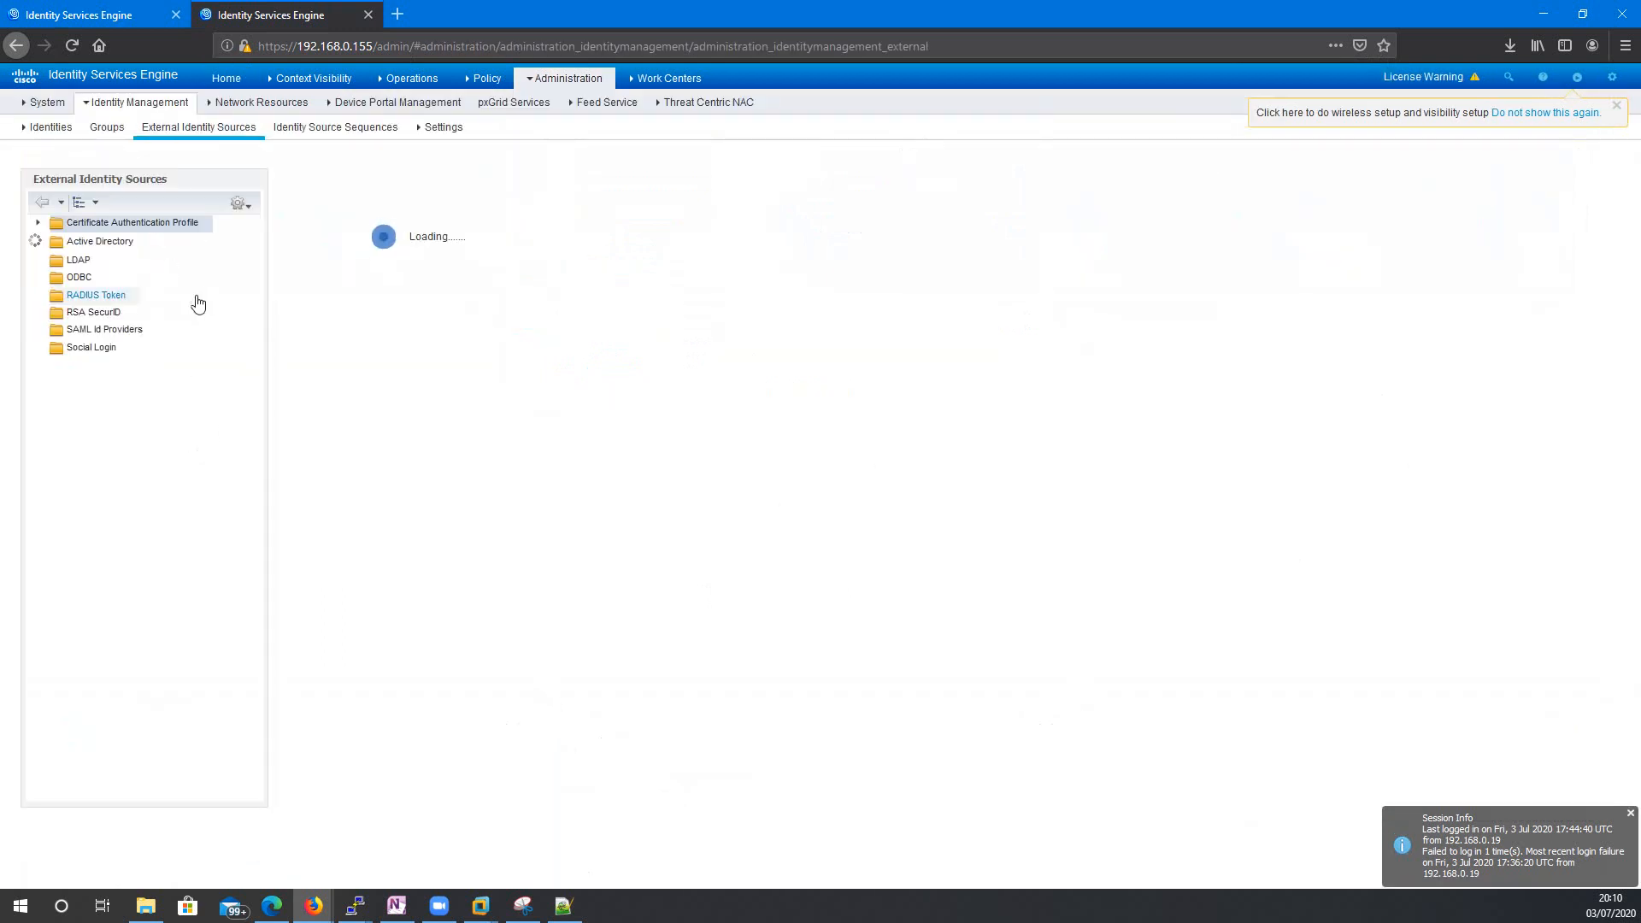
pyautogui.click(95, 257)
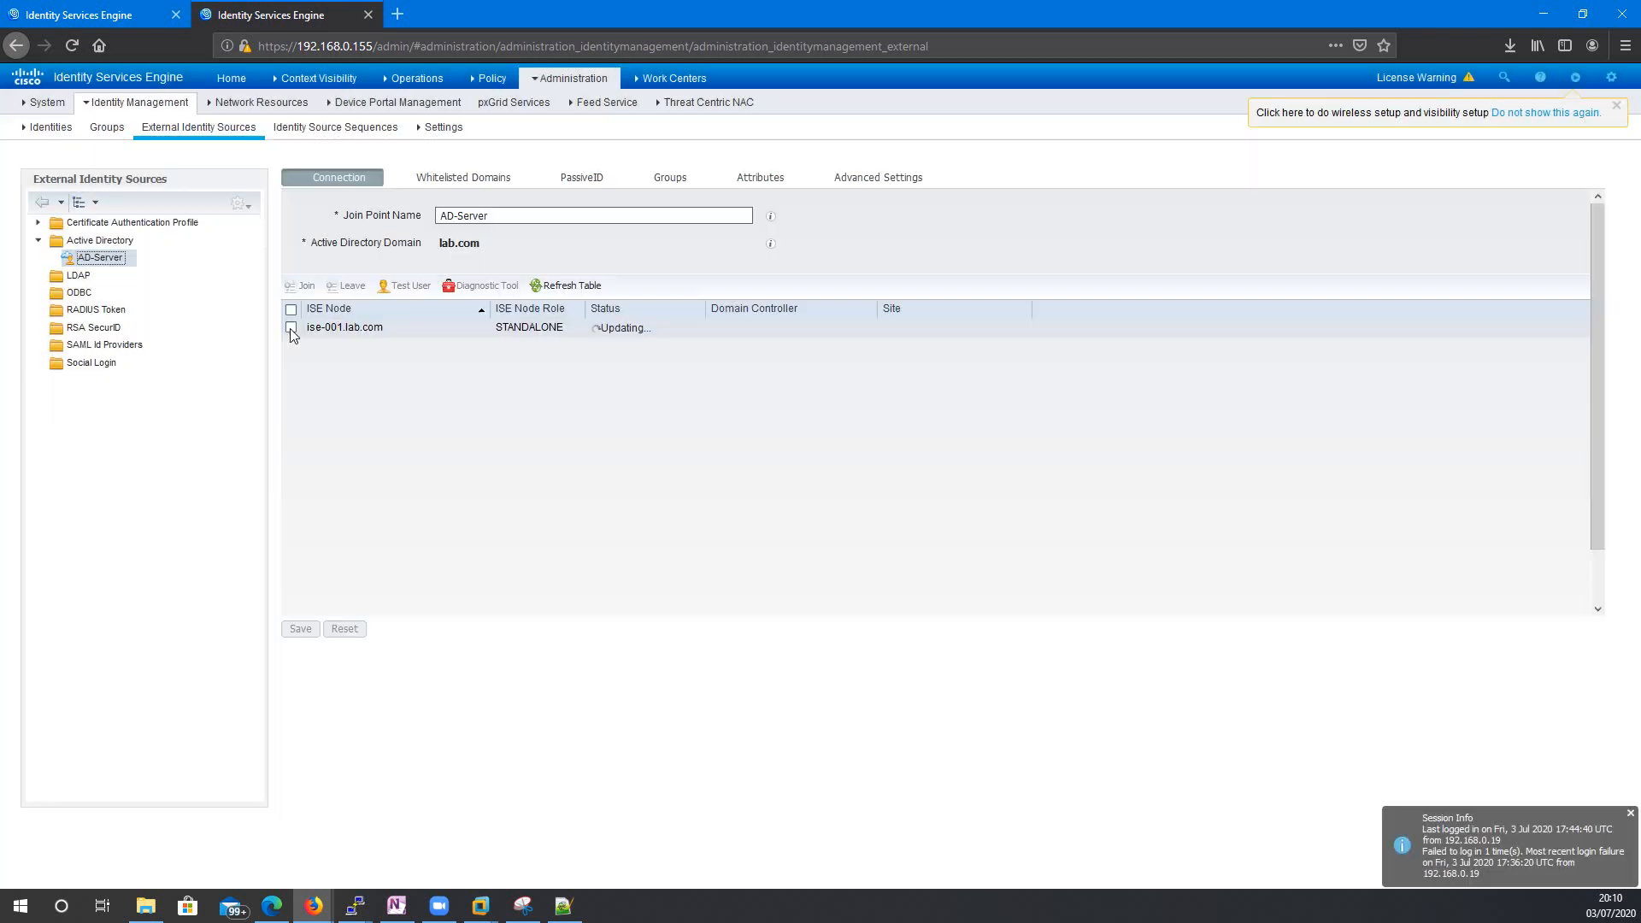
pyautogui.click(290, 328)
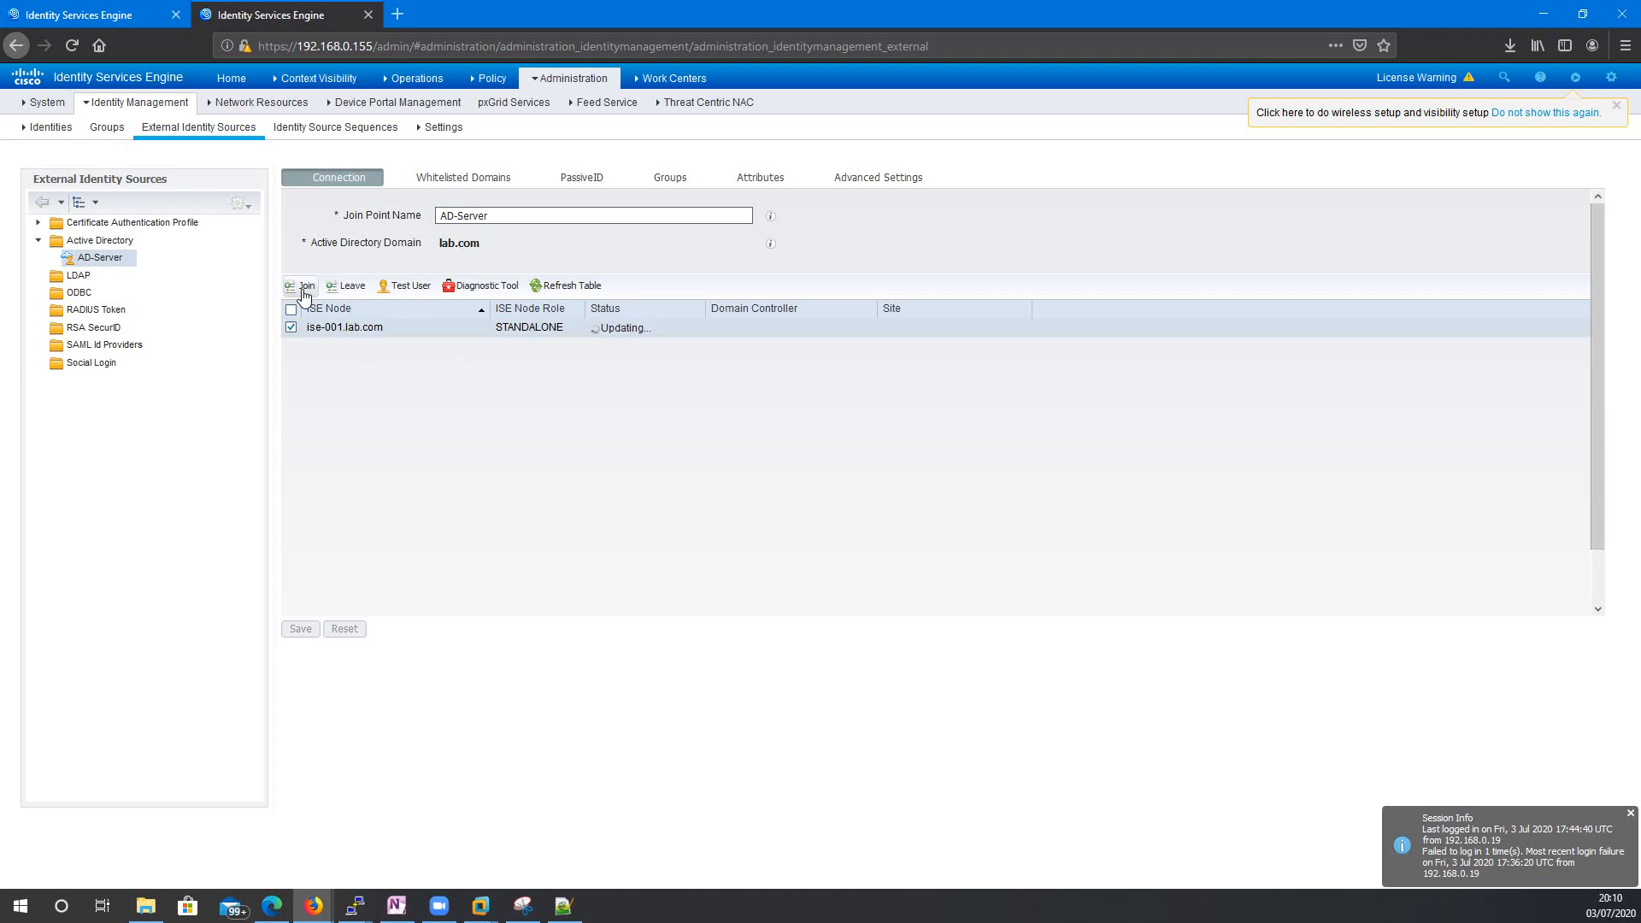
pyautogui.click(346, 291)
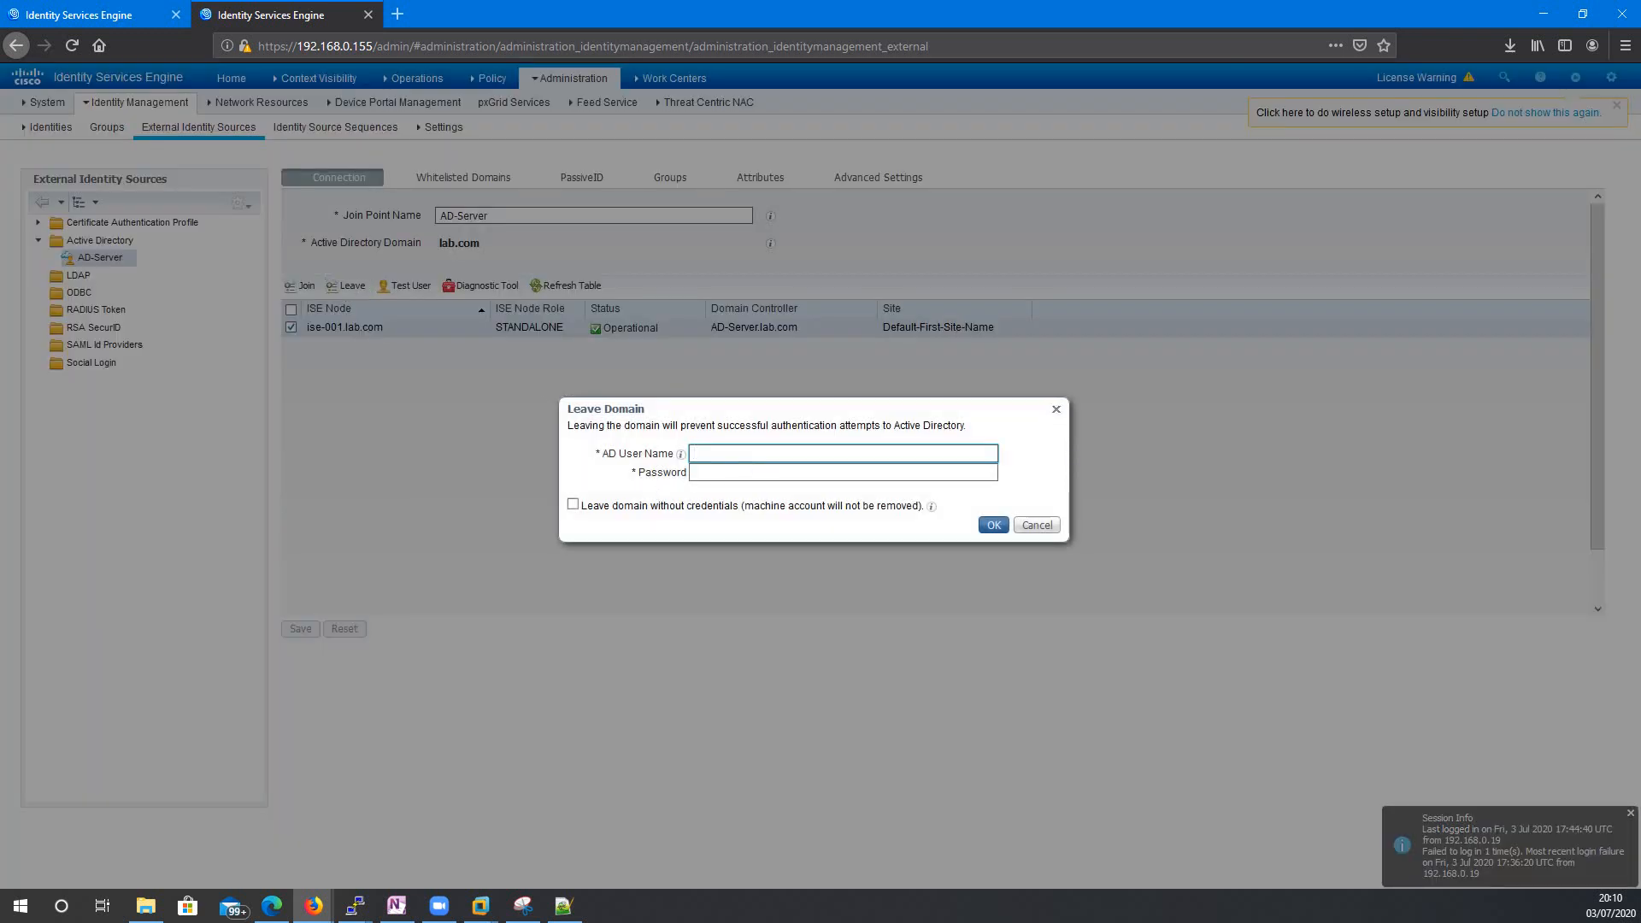
pyautogui.hotkey('alt', 'Tab')
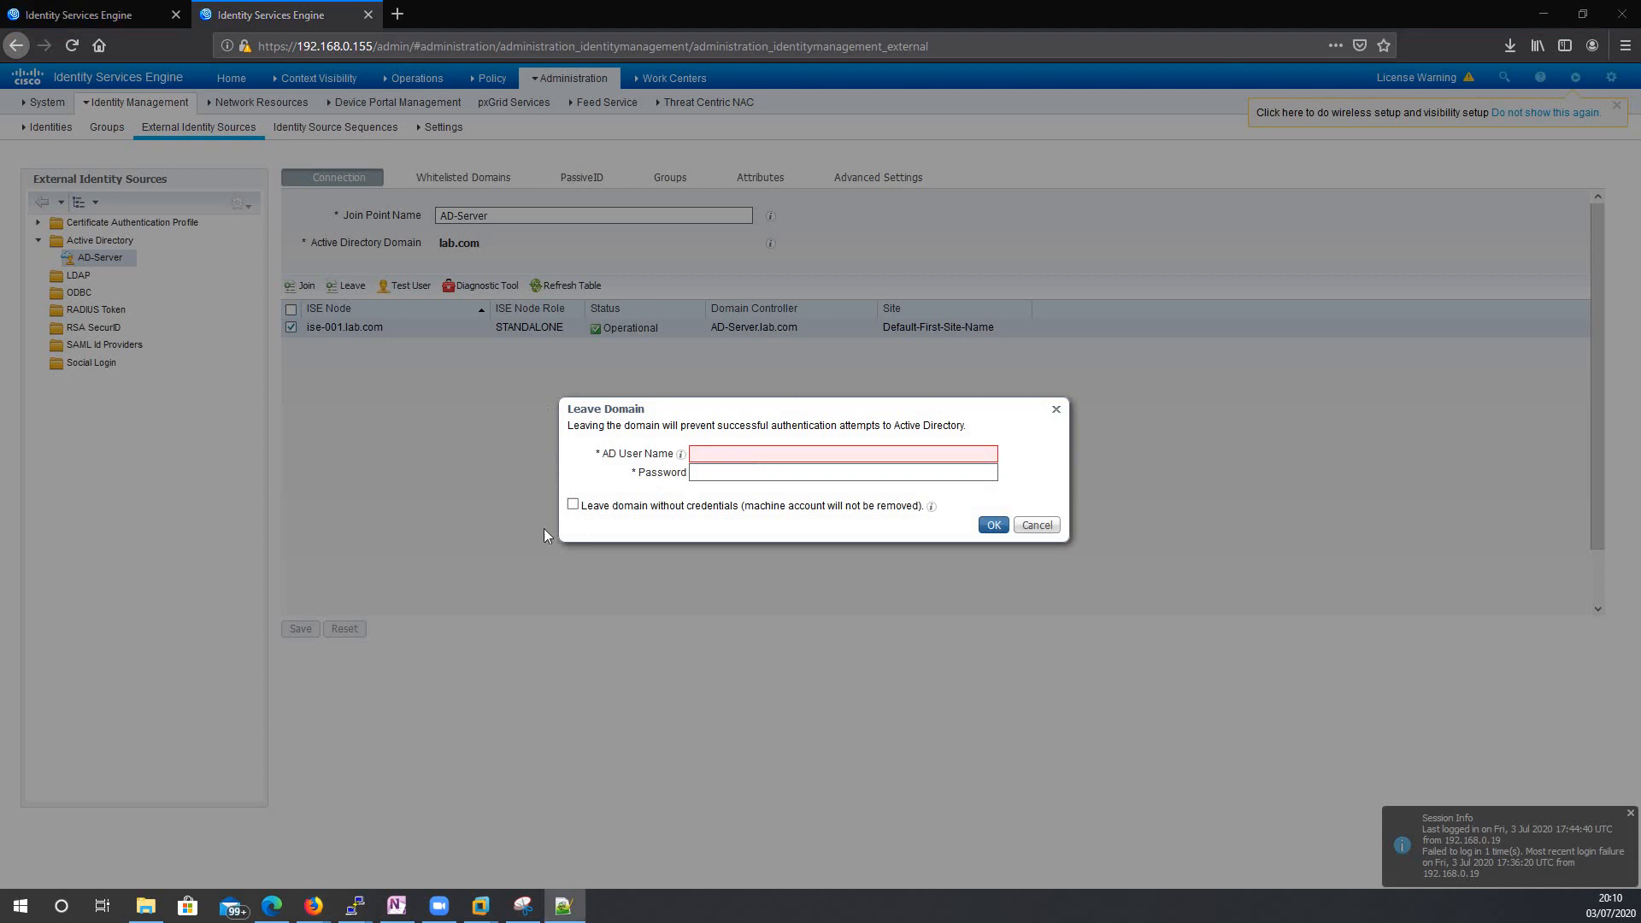
pyautogui.click(724, 455)
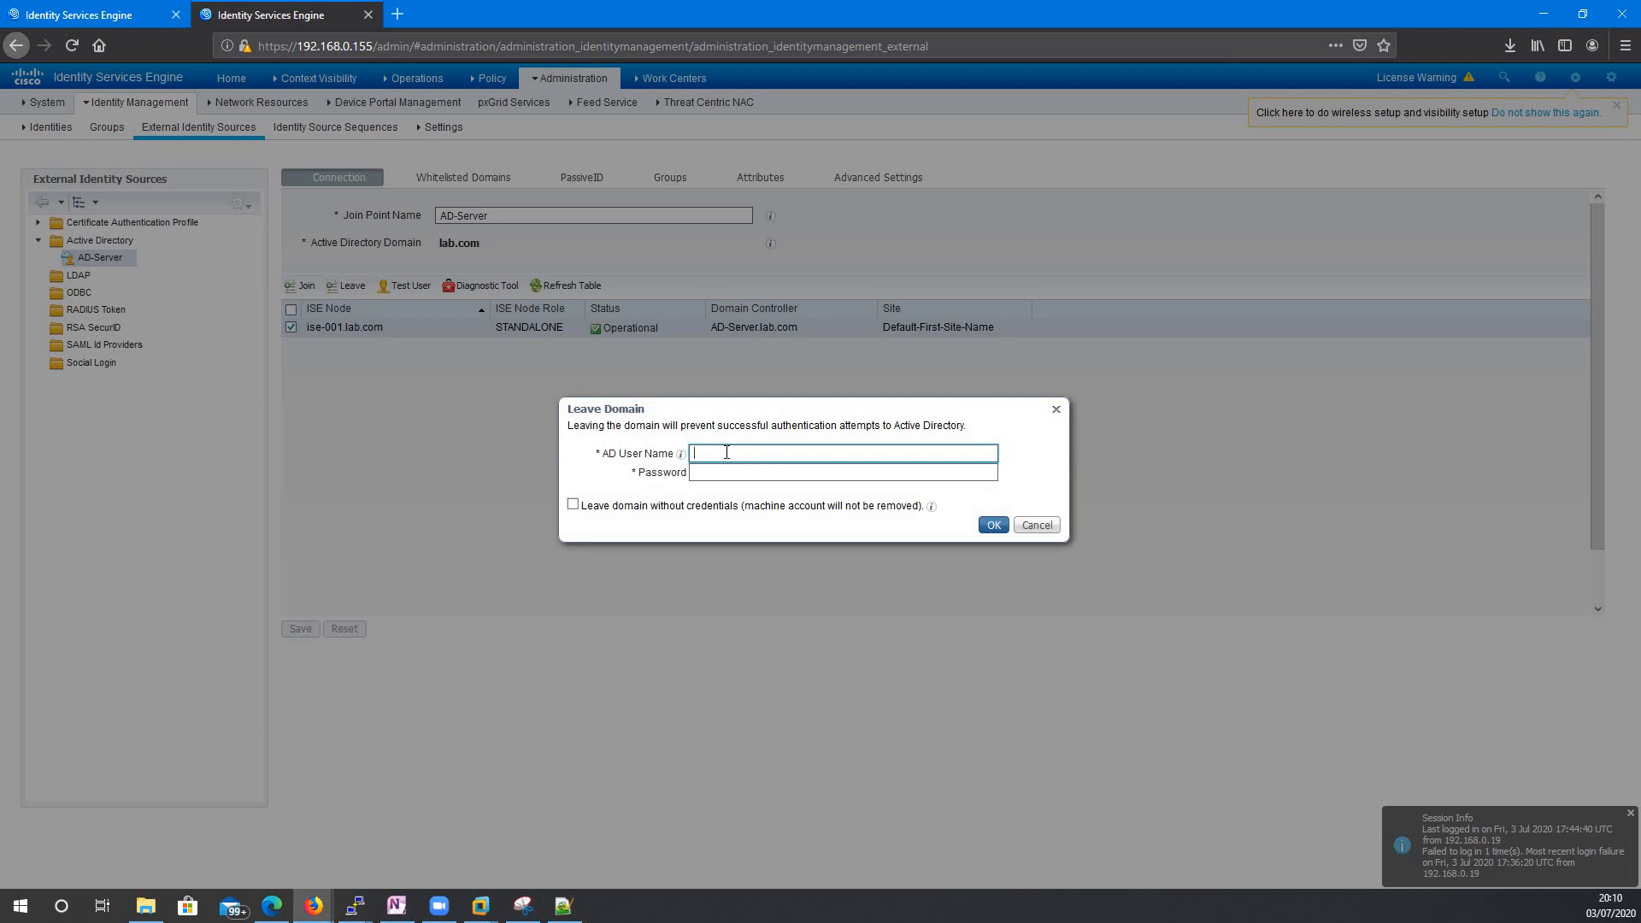
pyautogui.write('sa_ise_admin')
pyautogui.hotkey('alt', 'Tab')
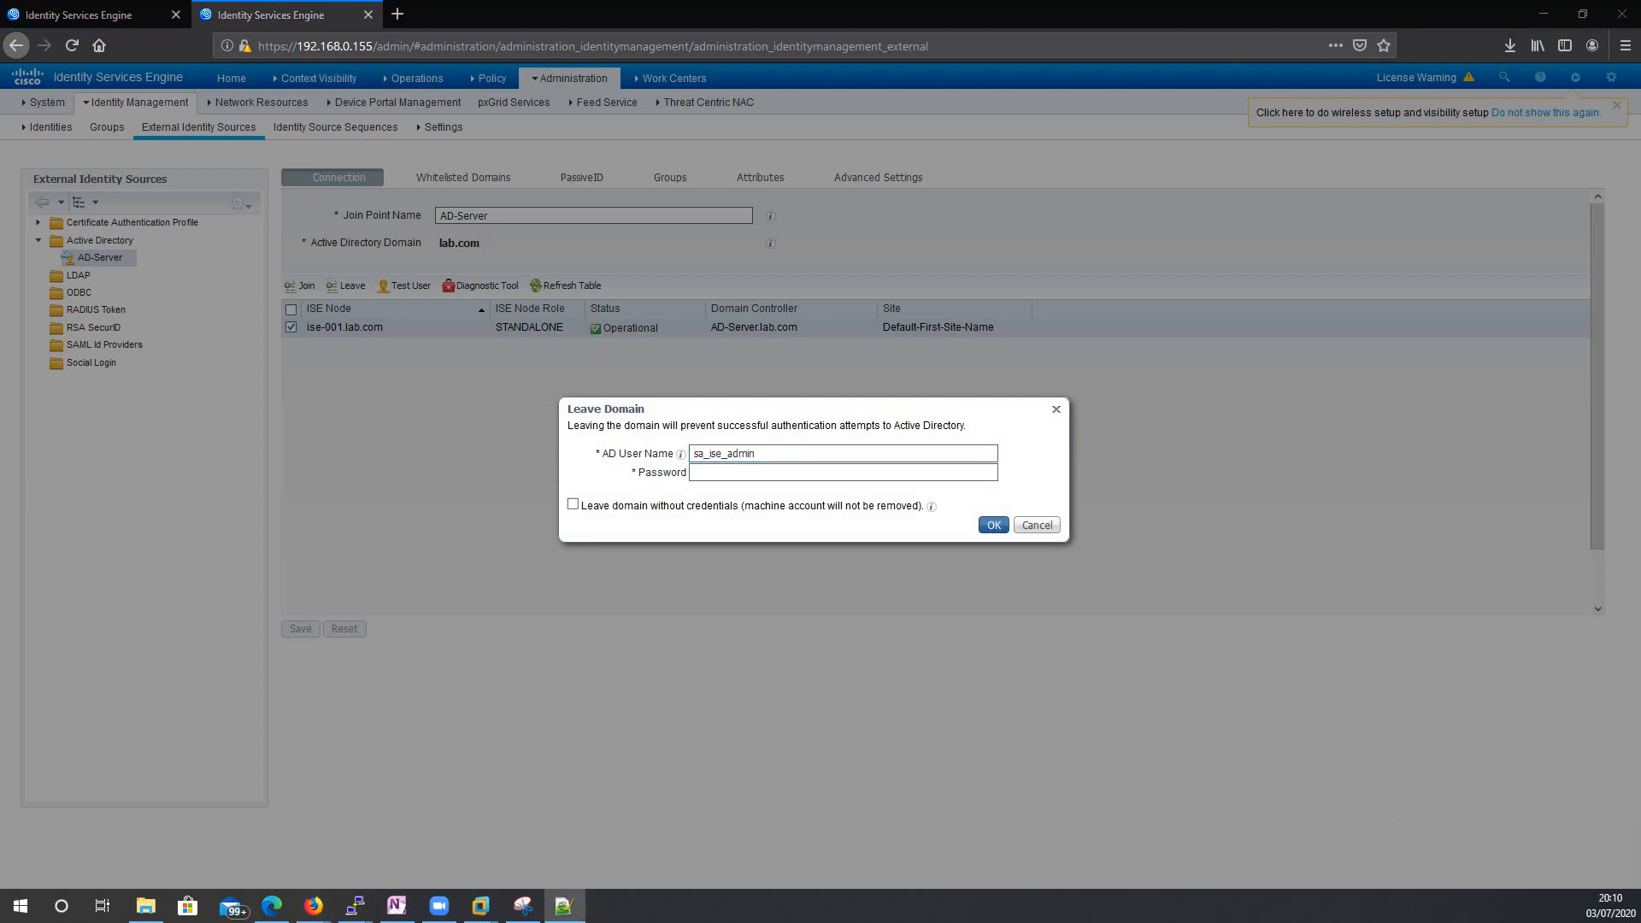
pyautogui.click(1038, 525)
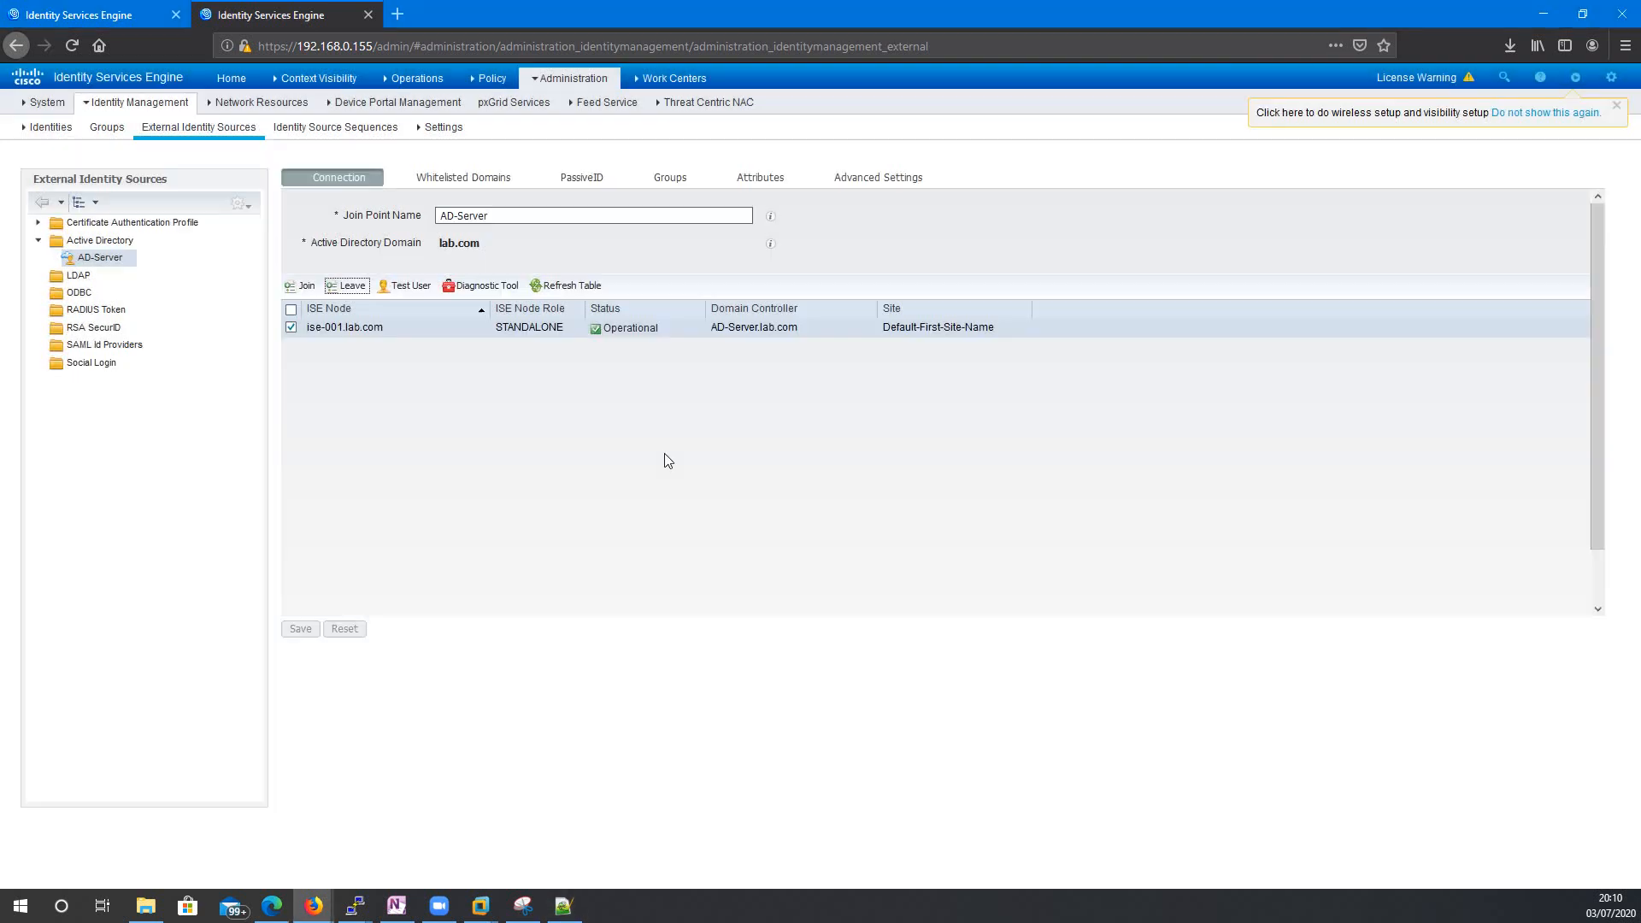
pyautogui.click(413, 287)
pyautogui.click(593, 265)
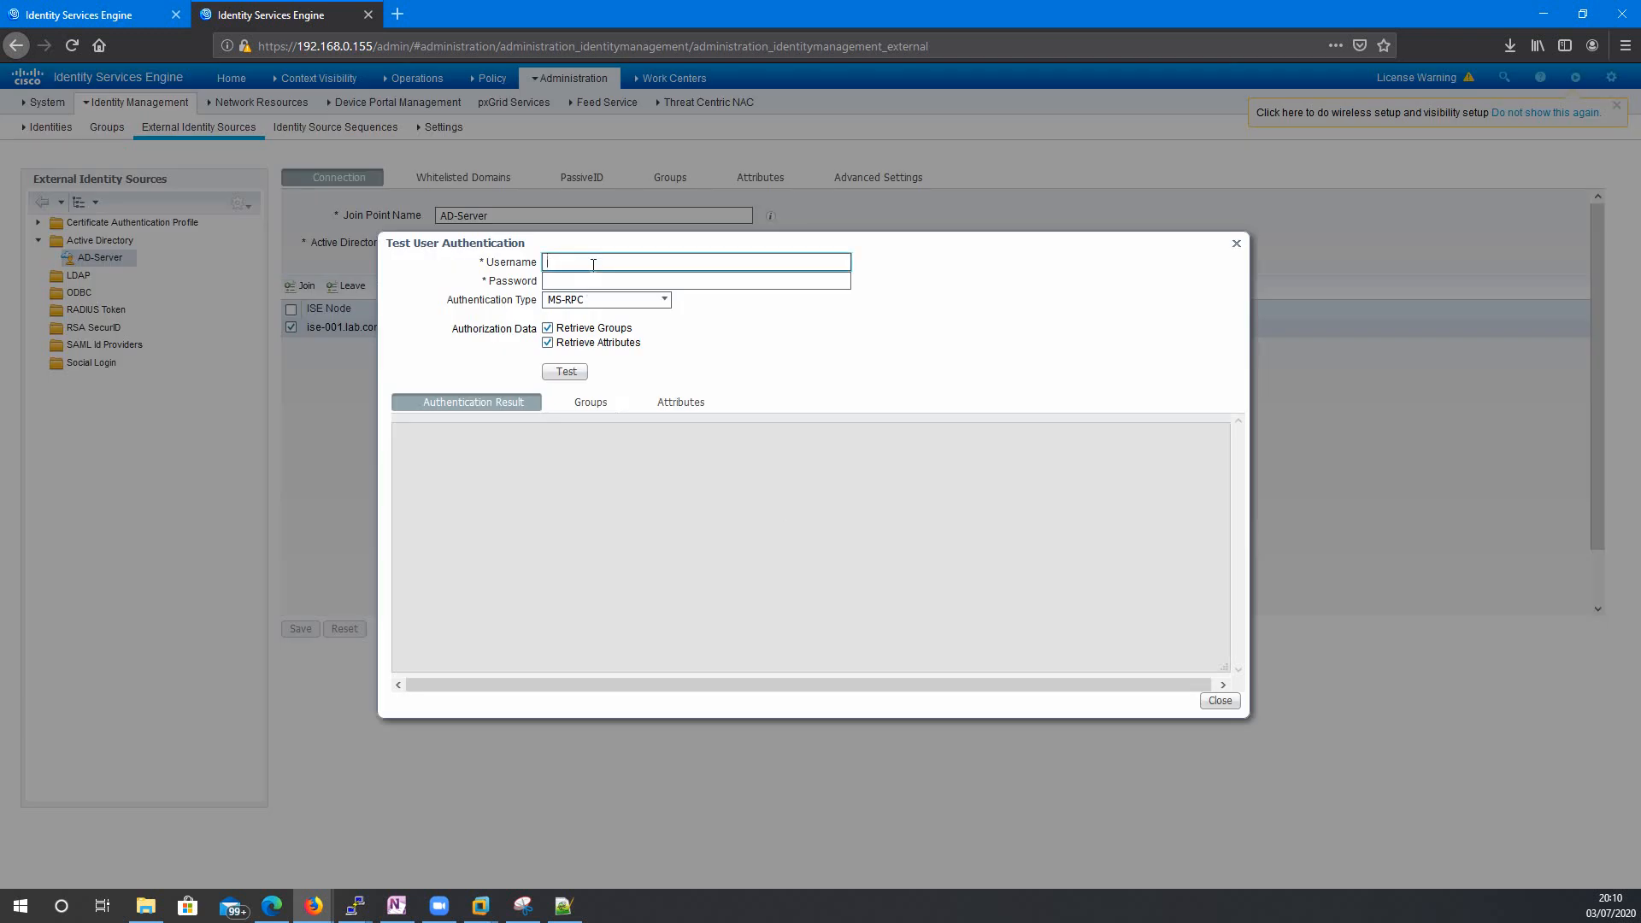
pyautogui.press('Tab')
pyautogui.write('••')
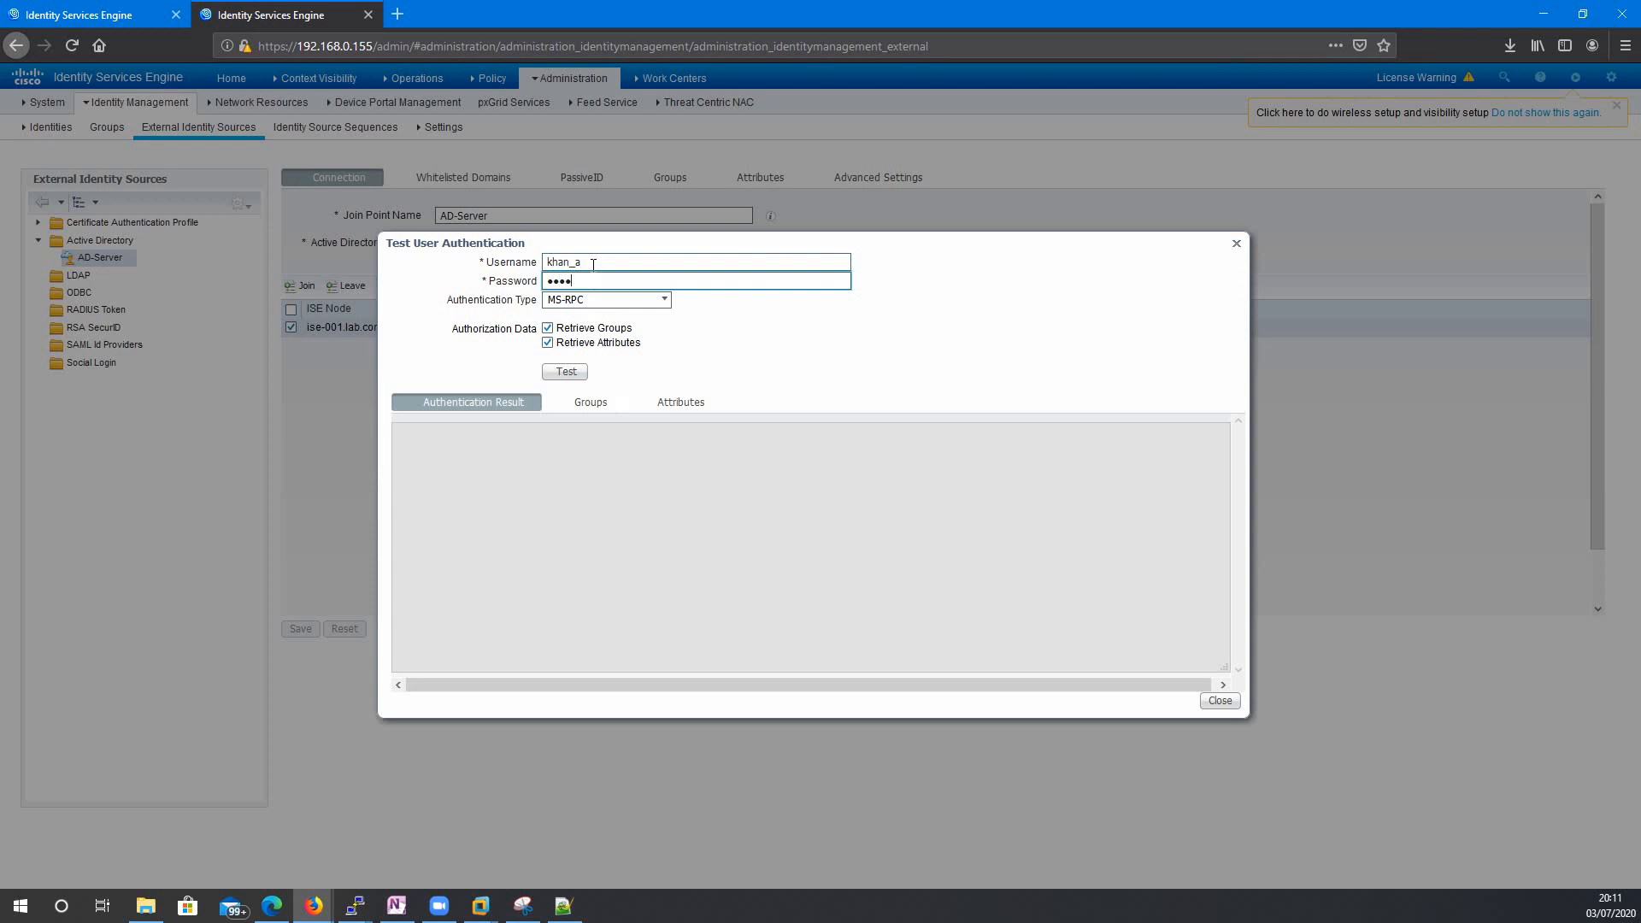
pyautogui.write('••••••')
pyautogui.click(564, 370)
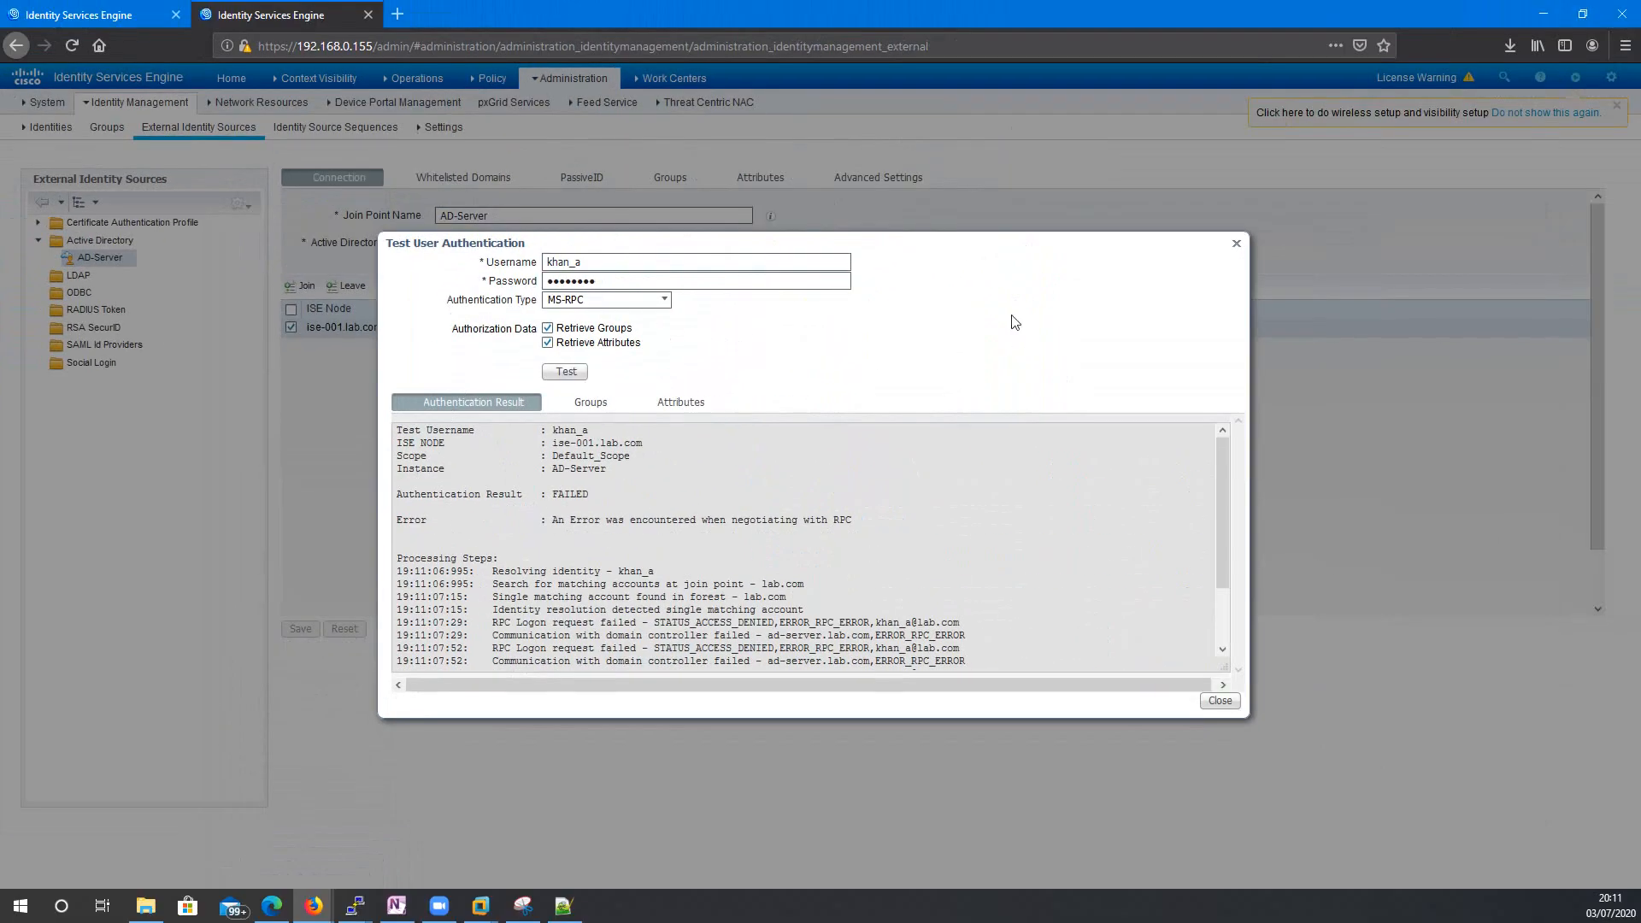
pyautogui.click(1236, 244)
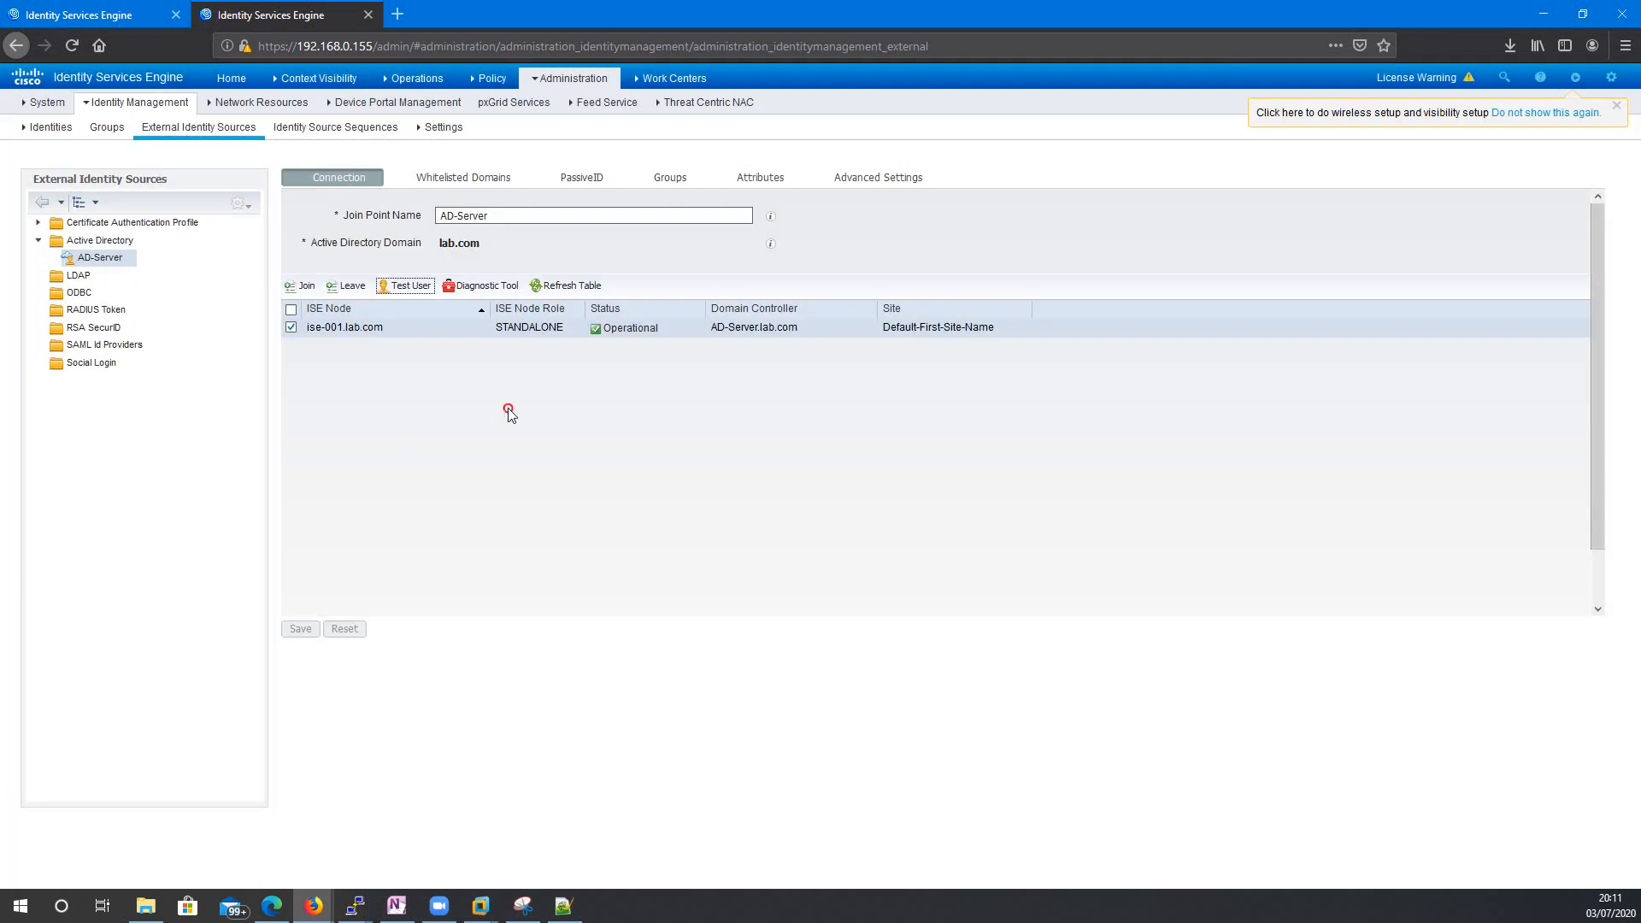
# Leave the lab.com domain using the AD admin account's credentials.
pyautogui.click(351, 287)
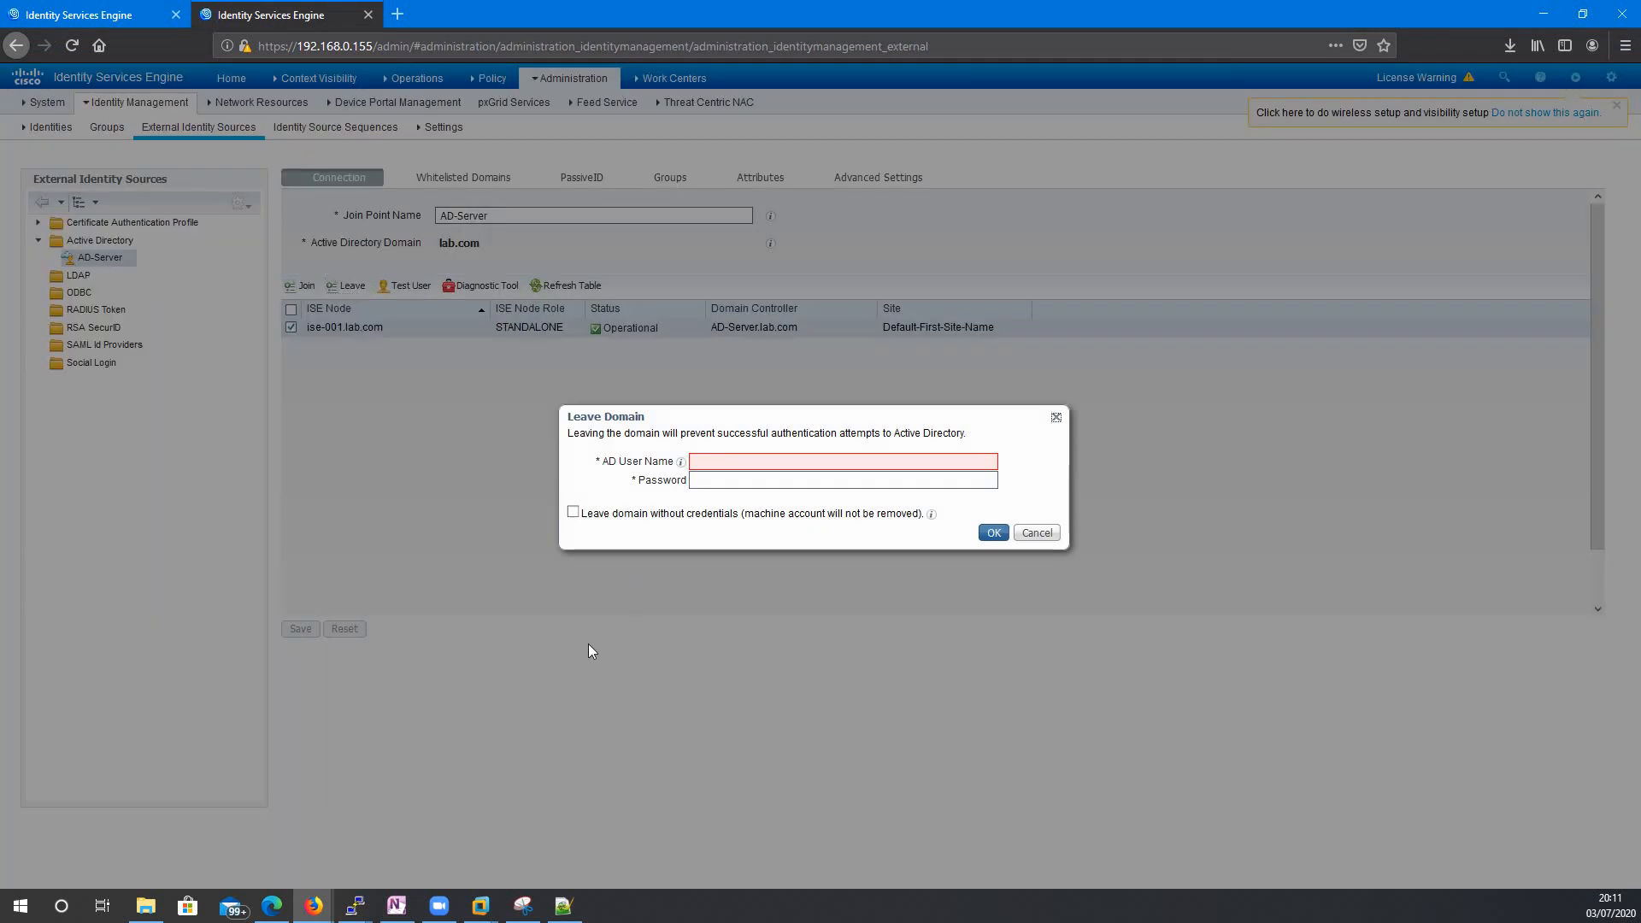
pyautogui.click(798, 462)
pyautogui.write('sa_ise_admin')
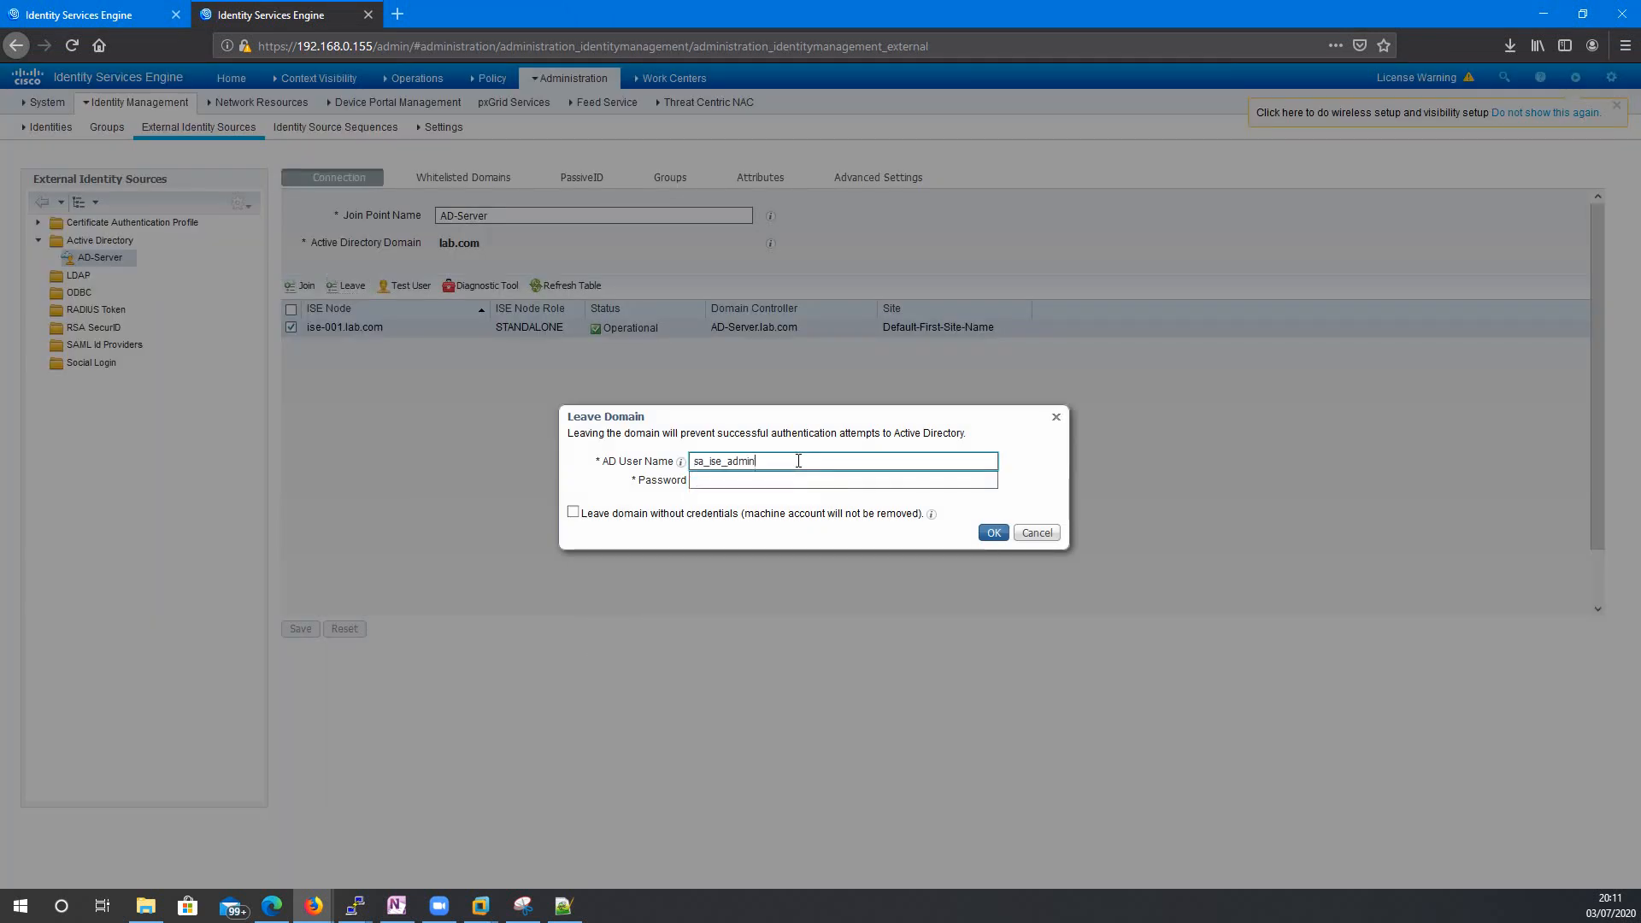
pyautogui.press('Tab')
pyautogui.hotkey('alt', 'Tab')
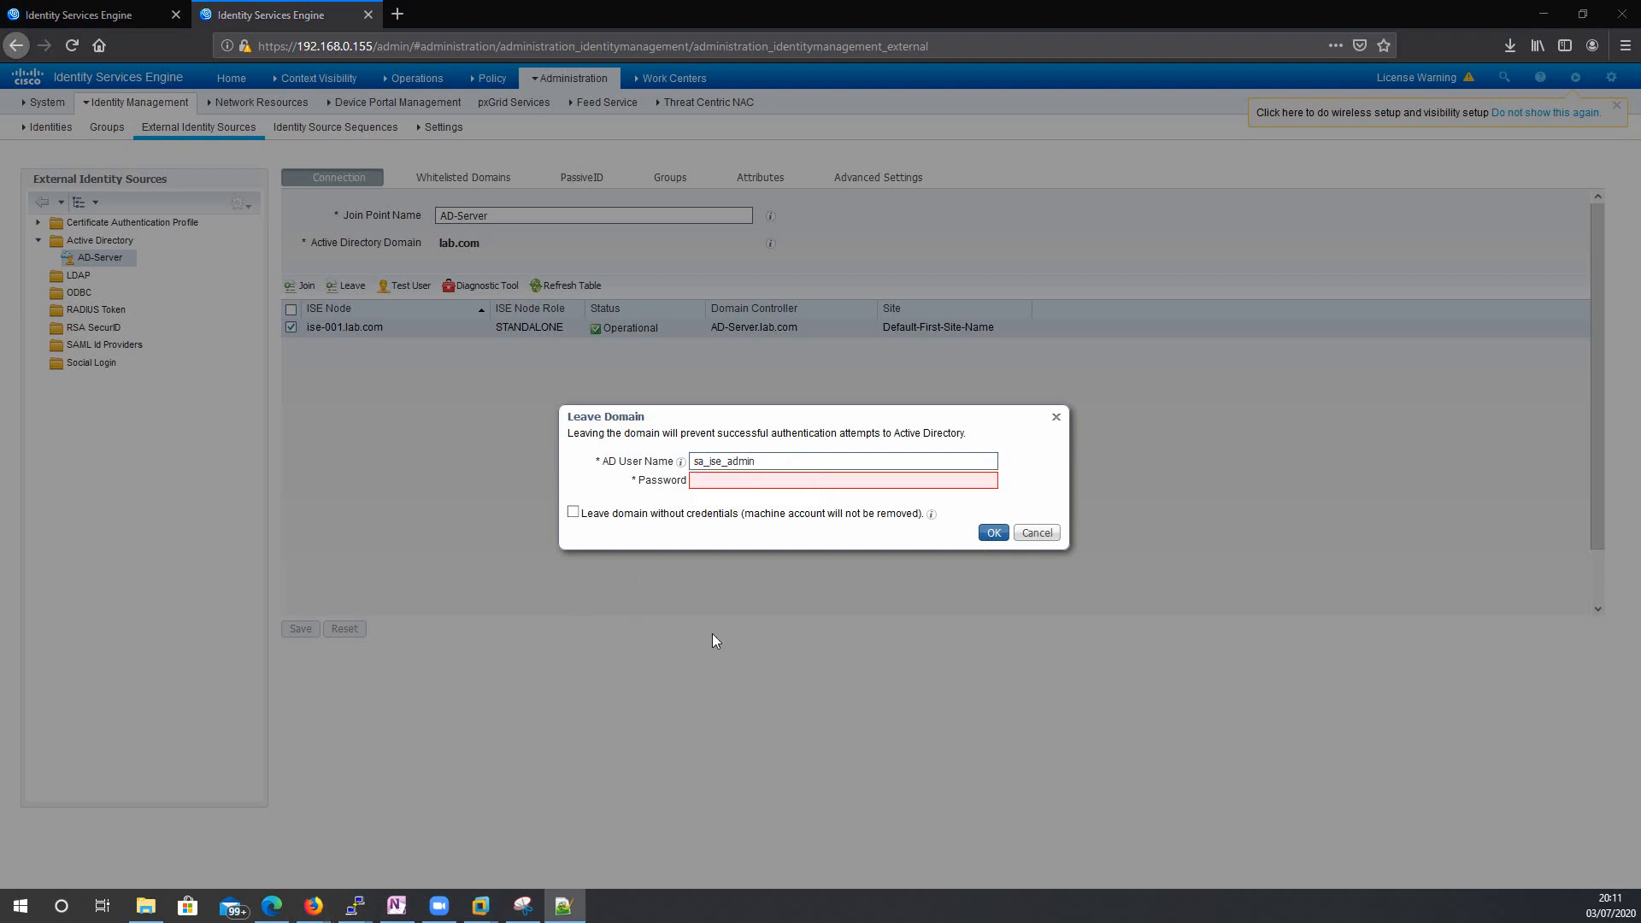
pyautogui.click(699, 483)
pyautogui.hotkey('ctrl', 'v')
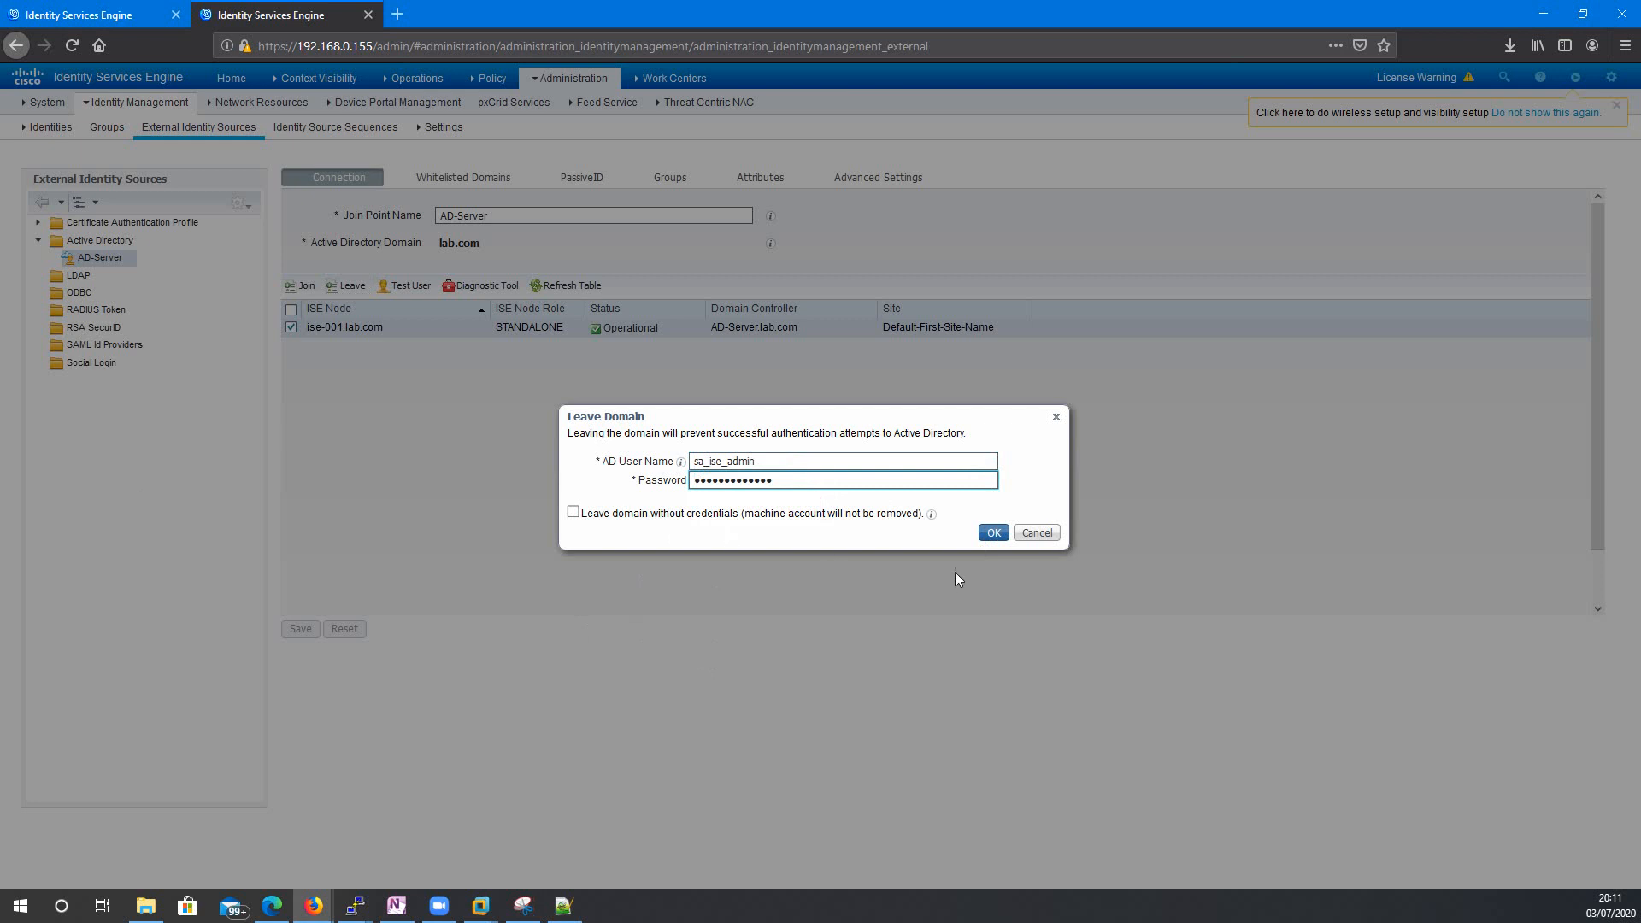
pyautogui.click(992, 533)
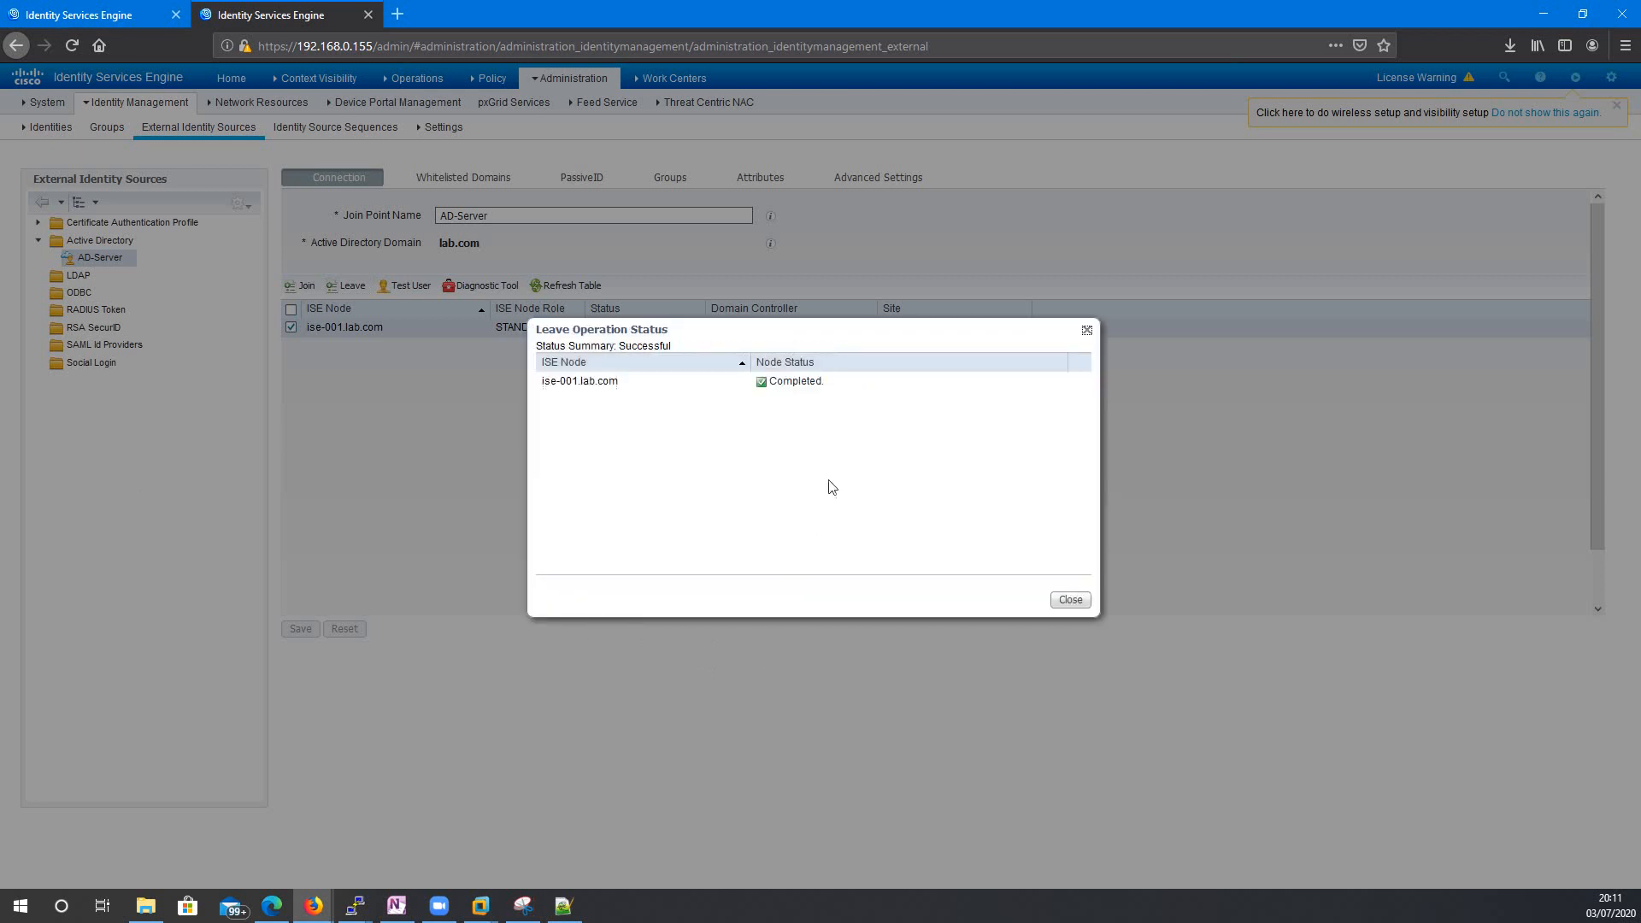
pyautogui.click(1071, 601)
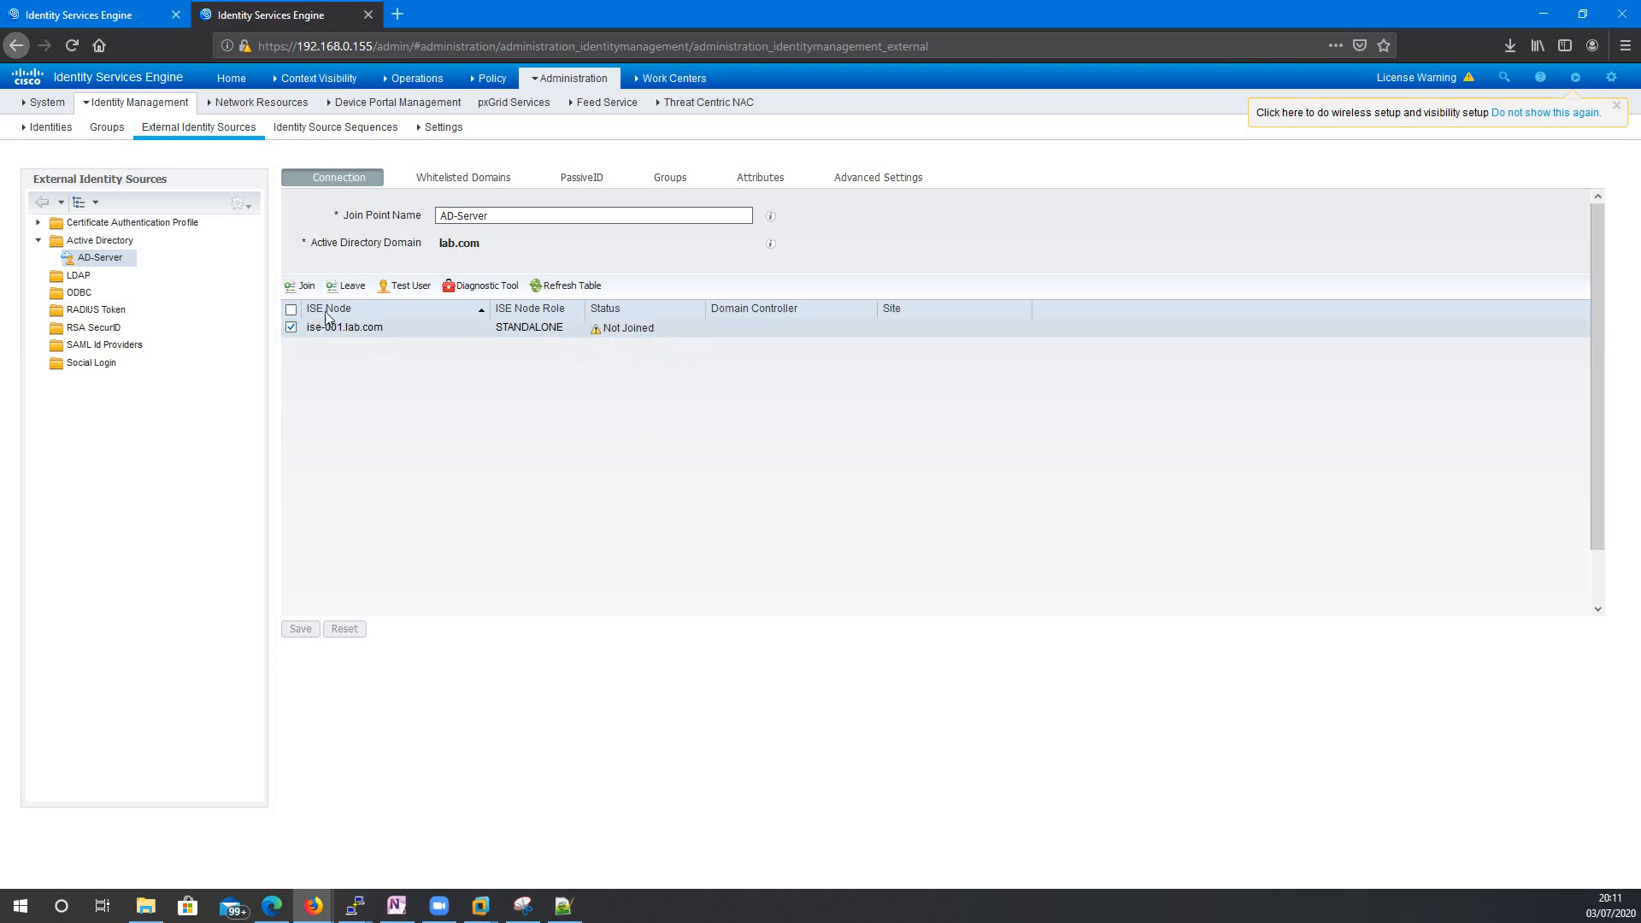
# Rejoin ise-001 to lab.com with the same AD admin credentials.
pyautogui.click(292, 291)
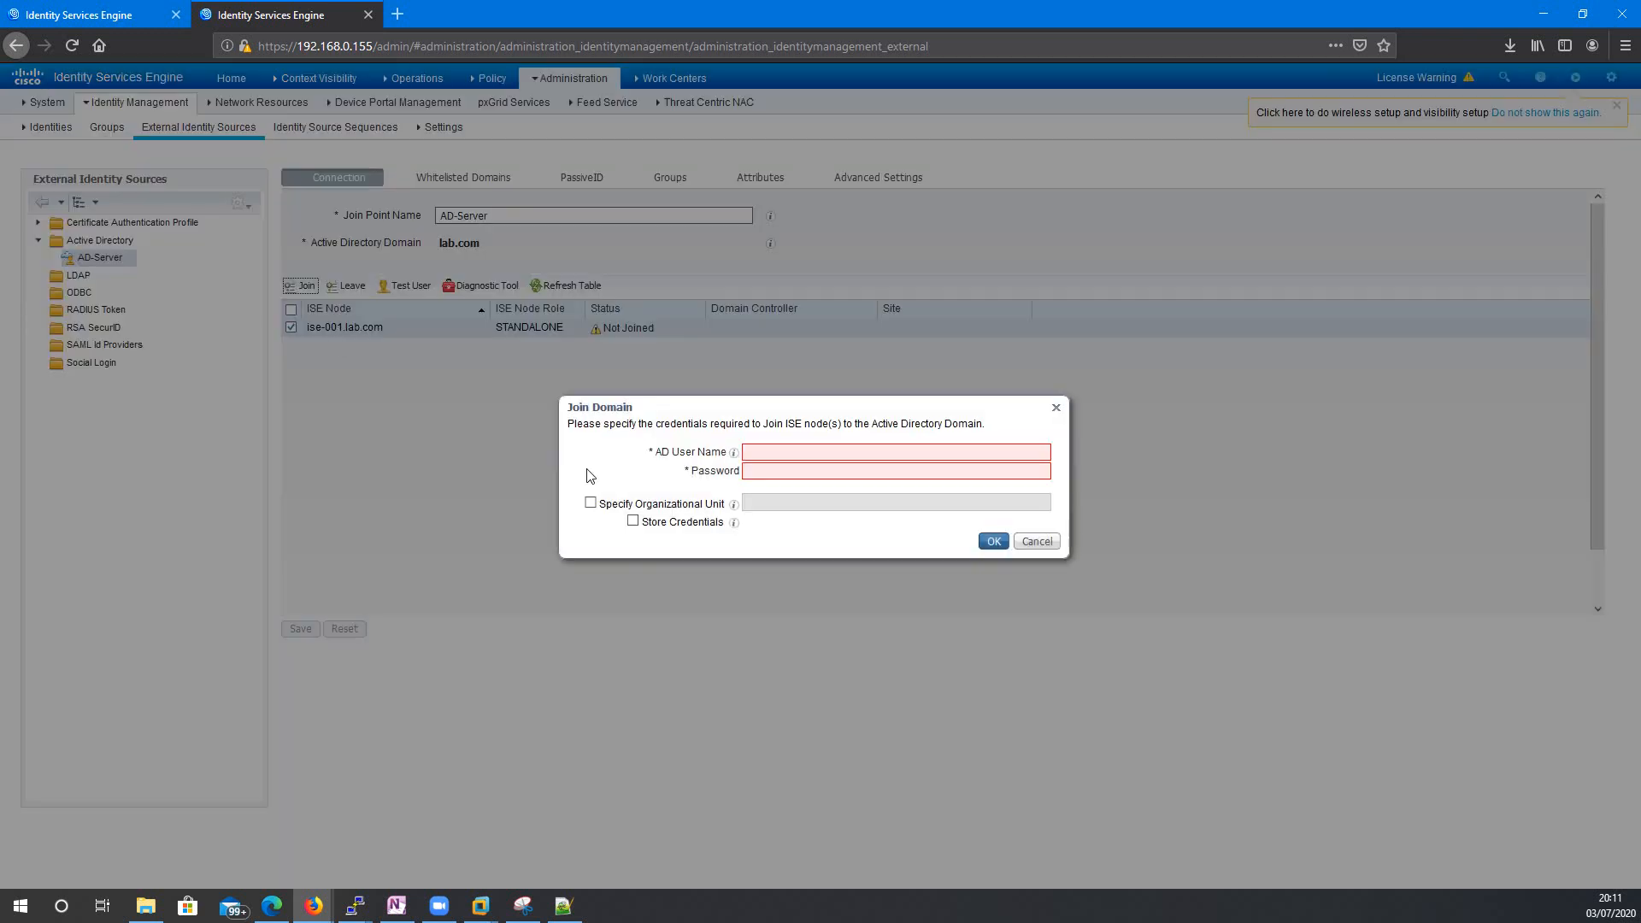
pyautogui.click(780, 450)
pyautogui.click(788, 471)
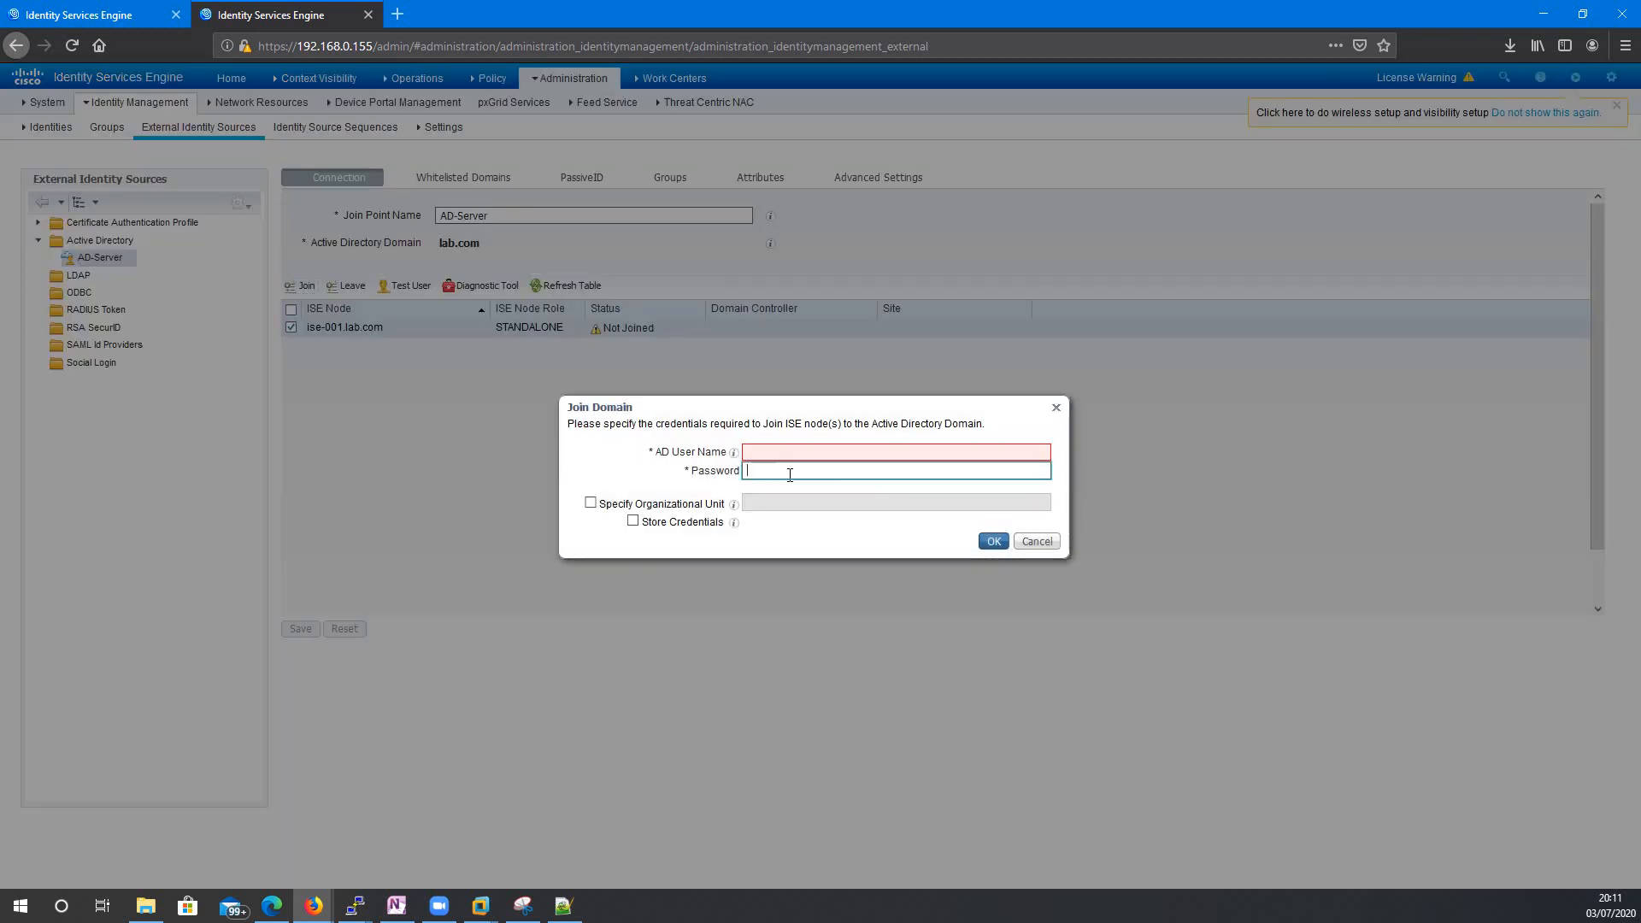
pyautogui.hotkey('ctrl', 'v')
pyautogui.hotkey('alt', 'Tab')
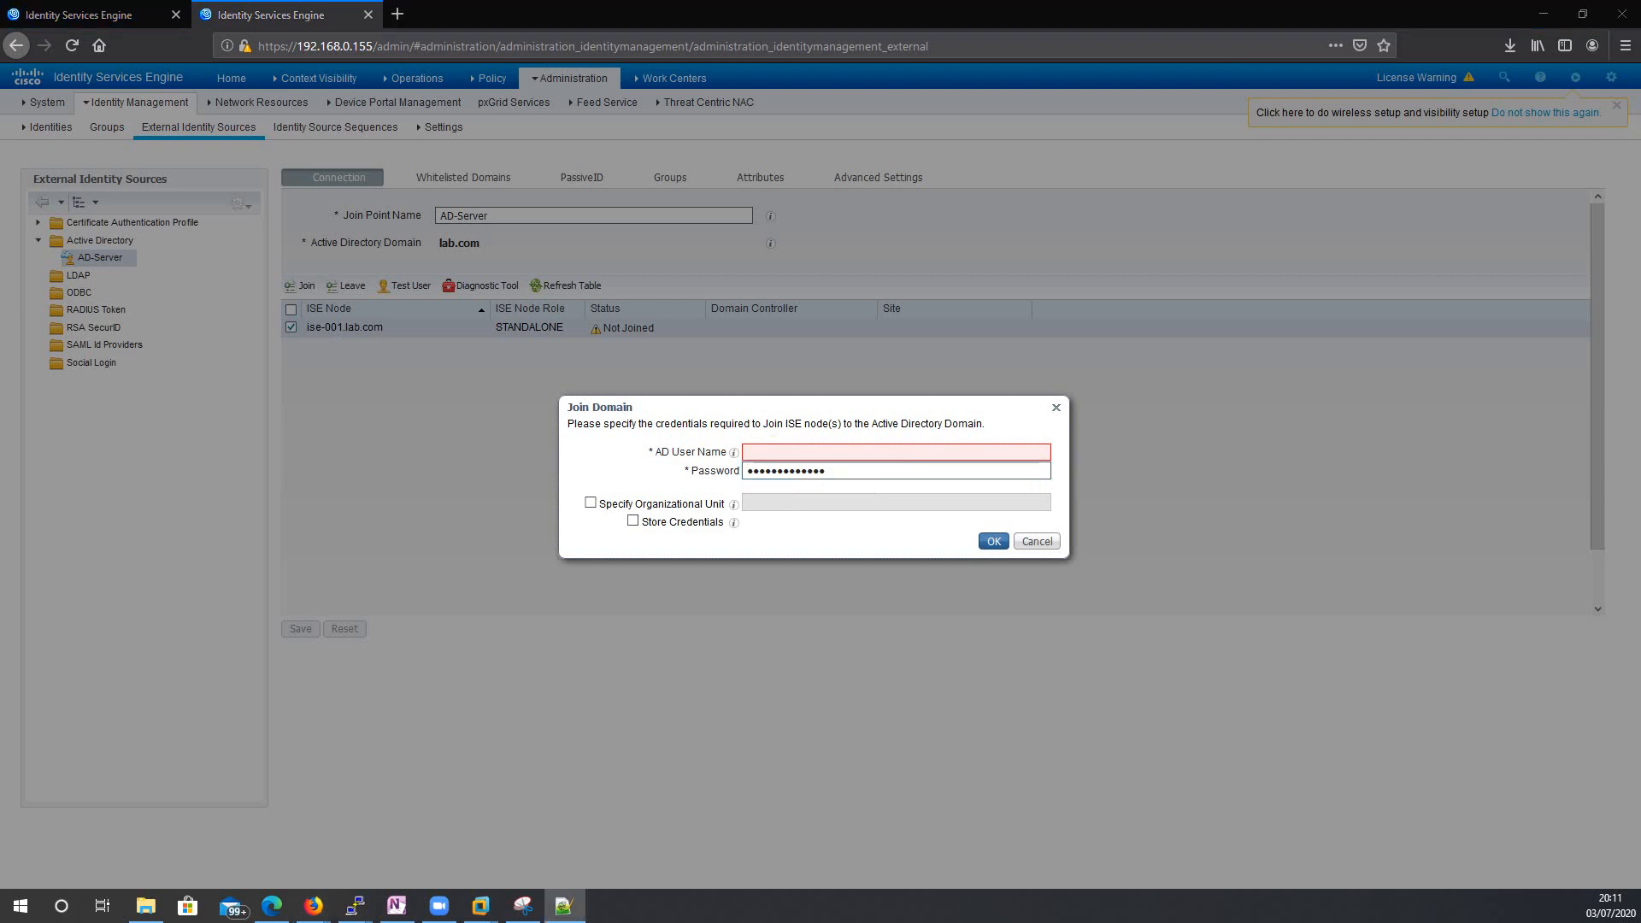
pyautogui.click(839, 453)
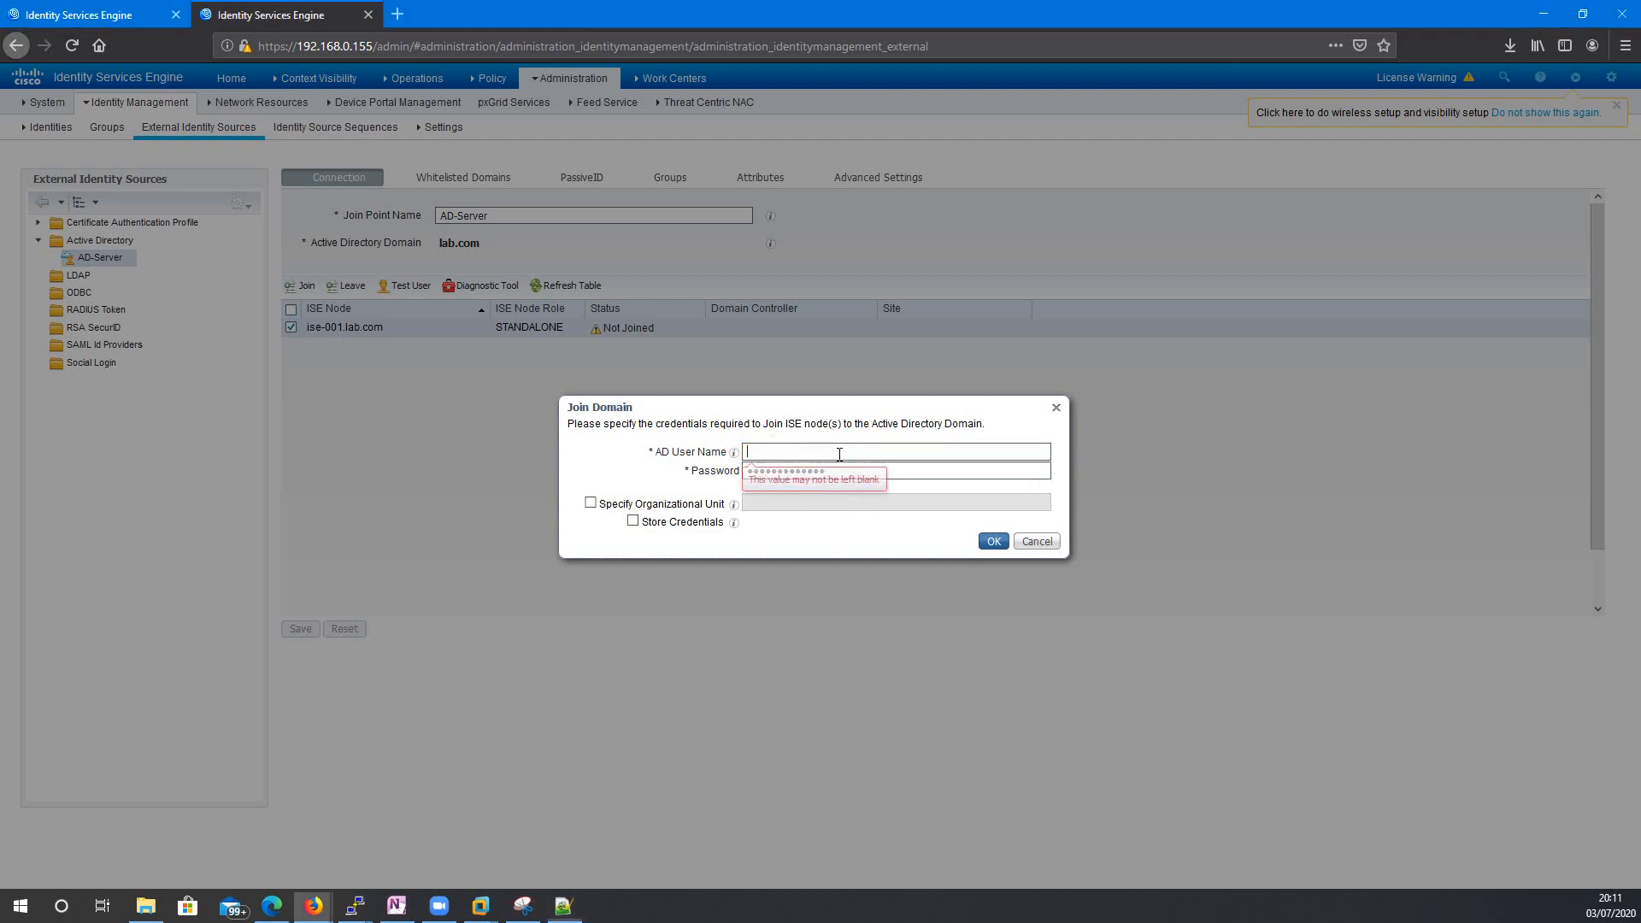
pyautogui.write('sa_ise_admin')
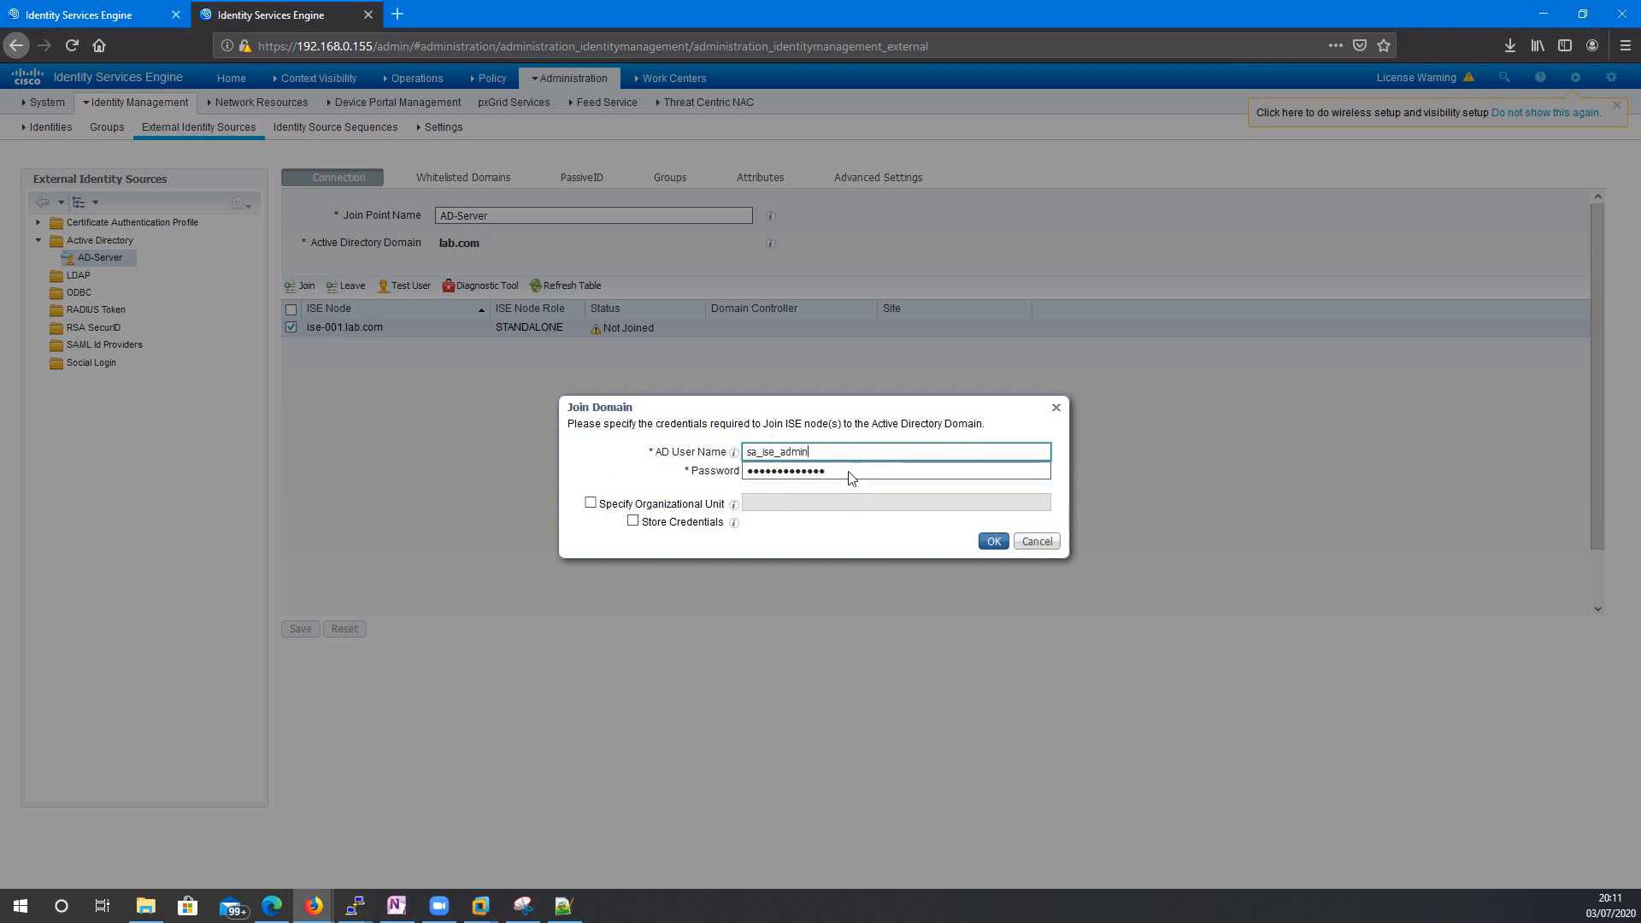
pyautogui.click(992, 542)
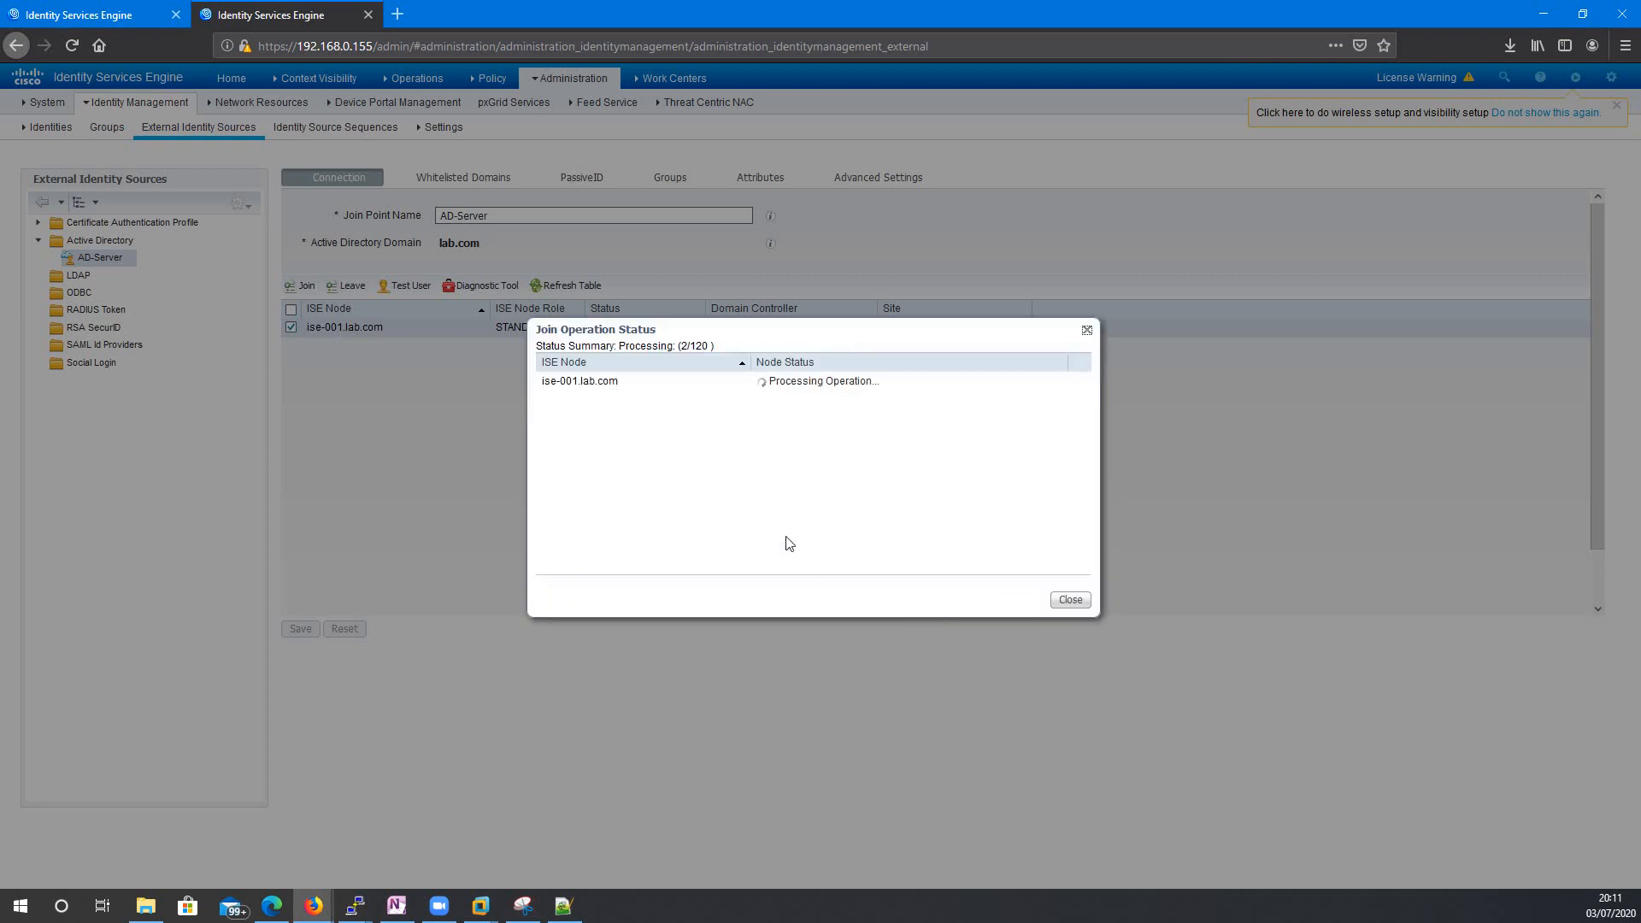
pyautogui.click(1071, 599)
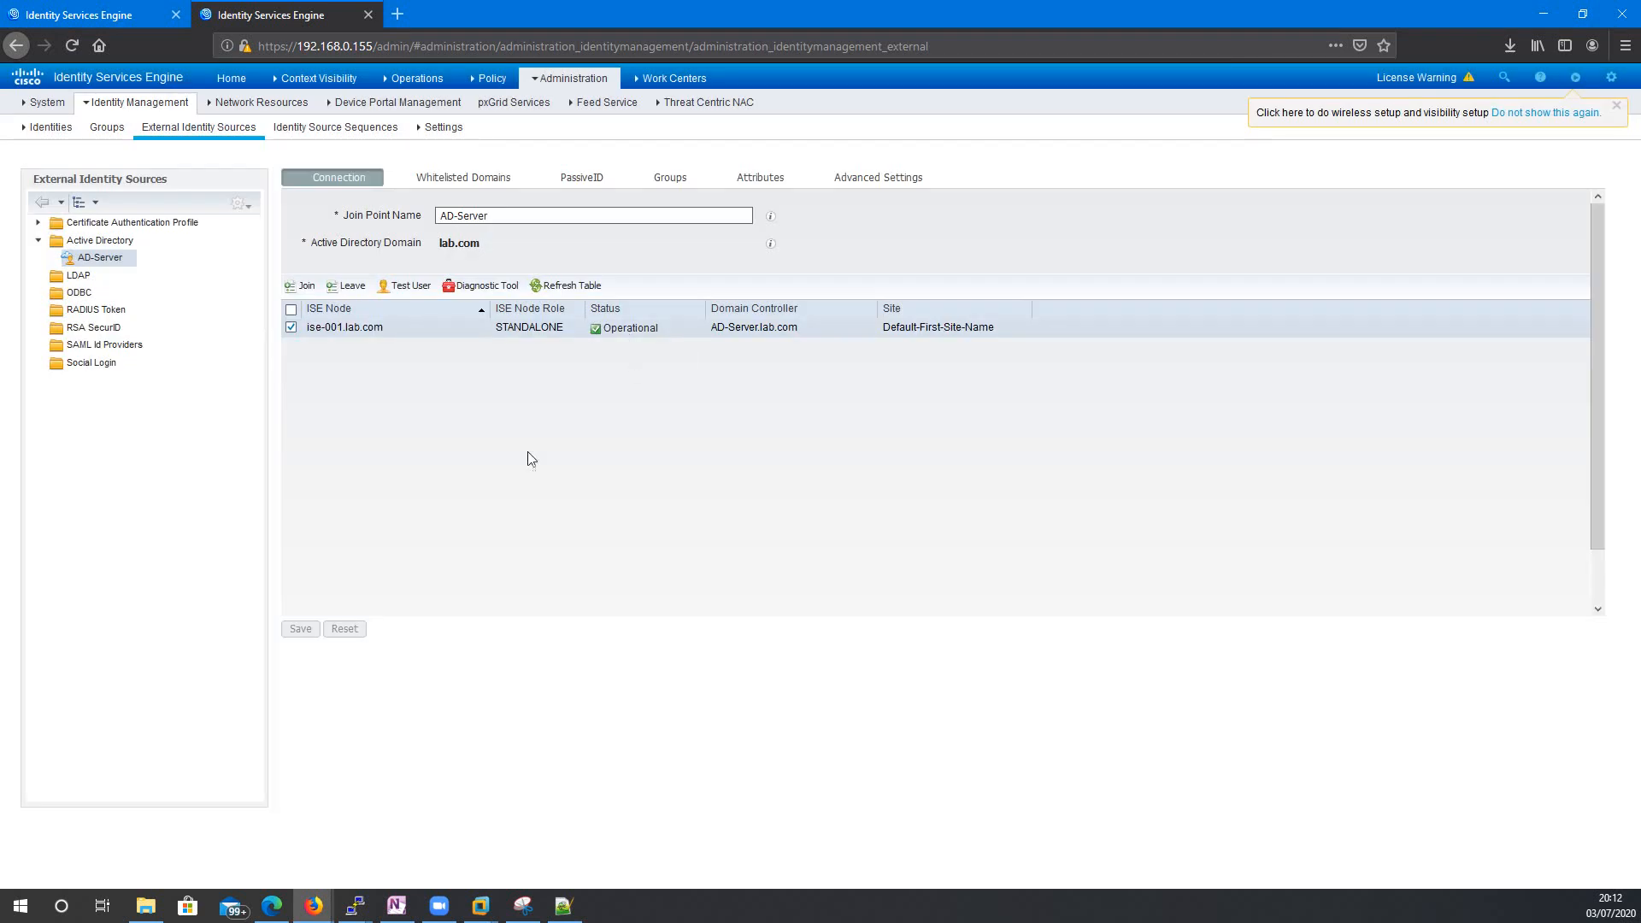
# Run an MS-RPC Test User authentication for the first AD user and get SUCCESS.
pyautogui.click(412, 292)
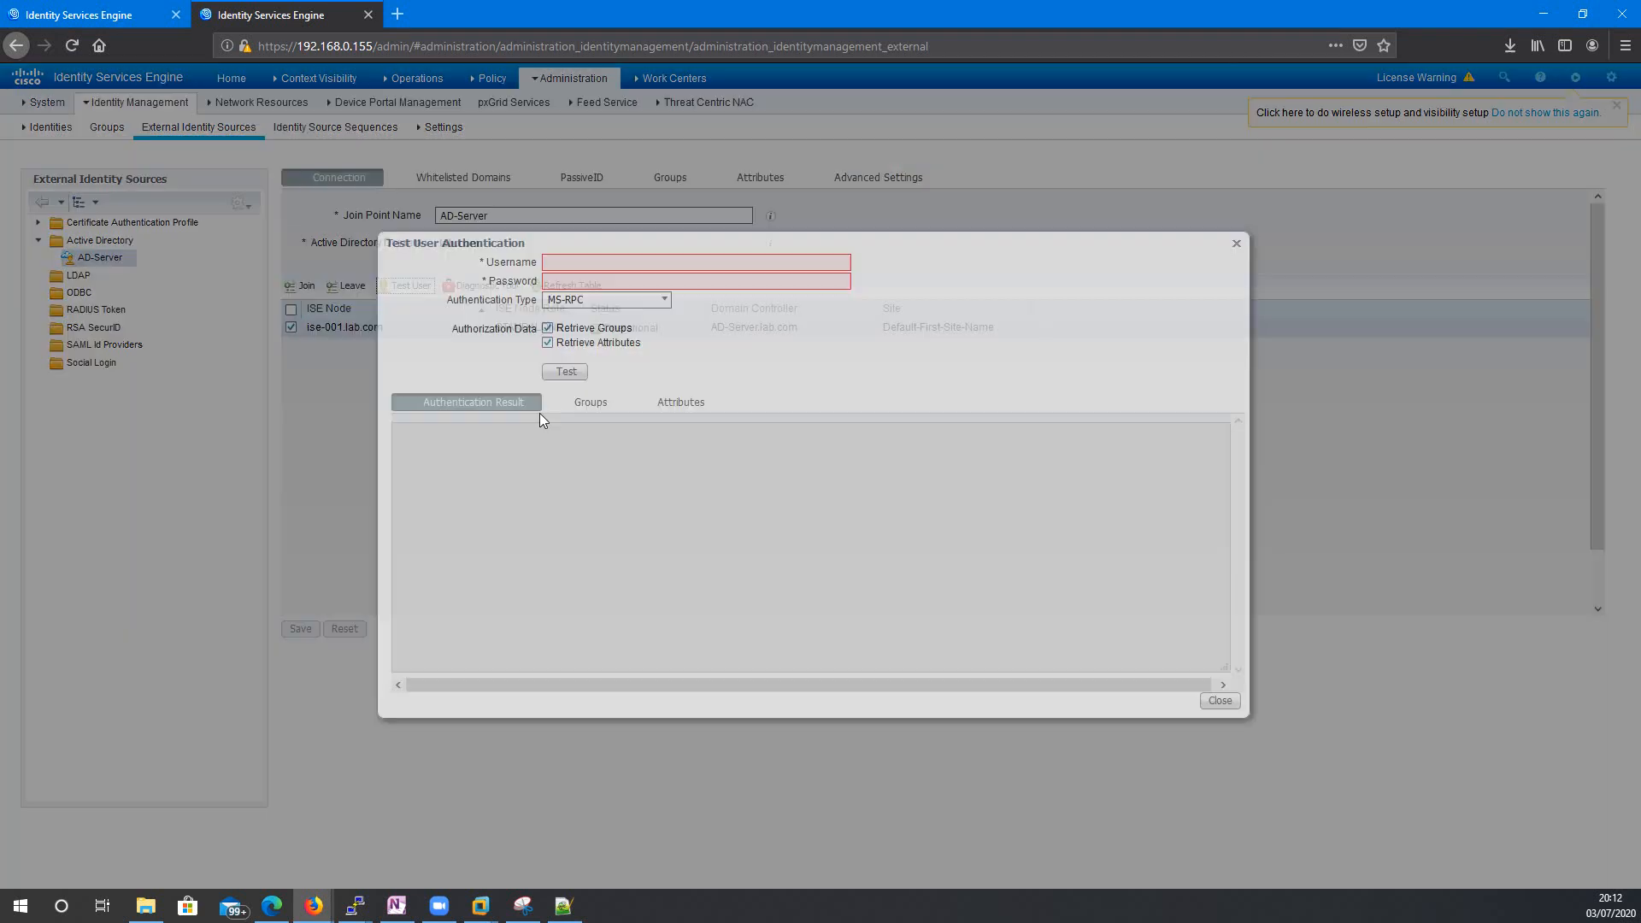
pyautogui.click(623, 263)
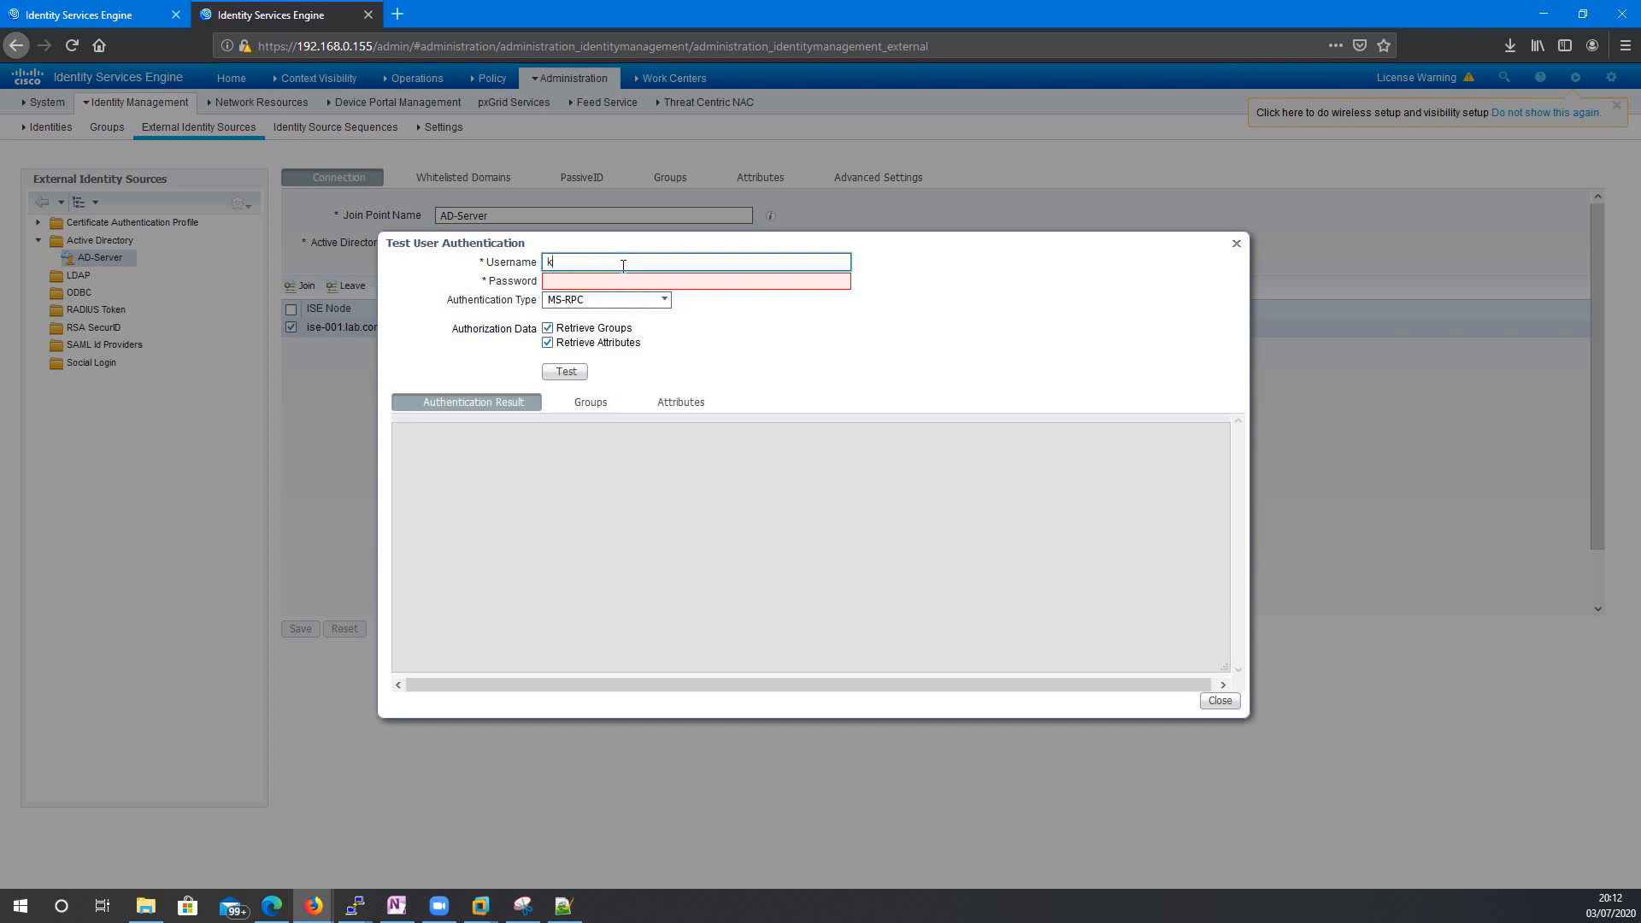
pyautogui.press('Tab')
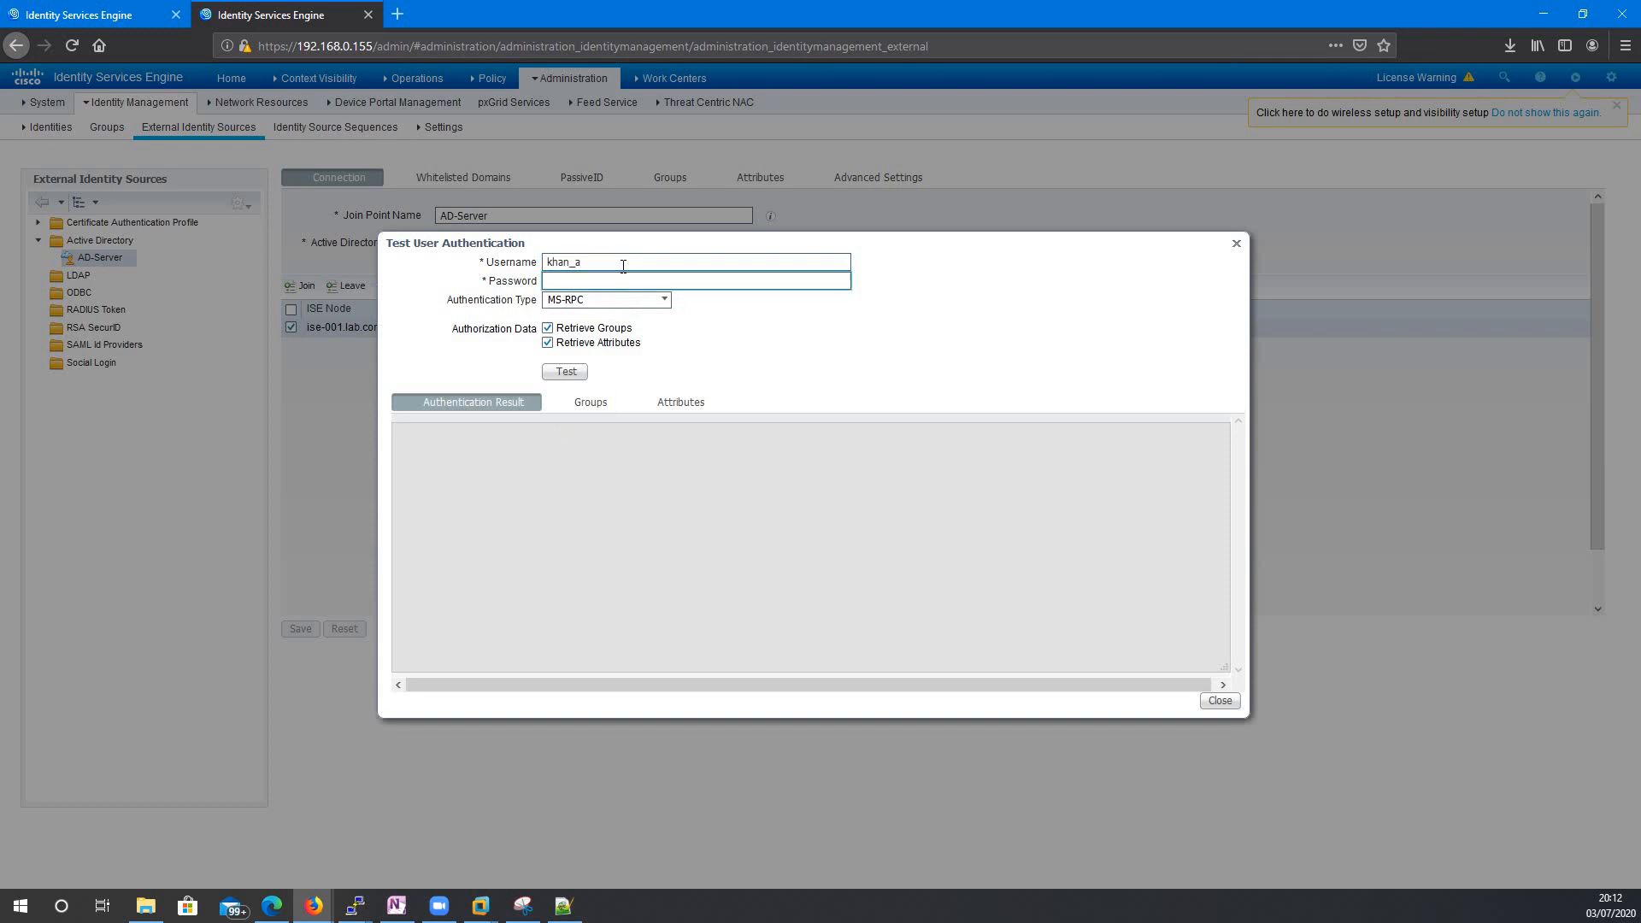
pyautogui.write('••••••••')
pyautogui.click(556, 374)
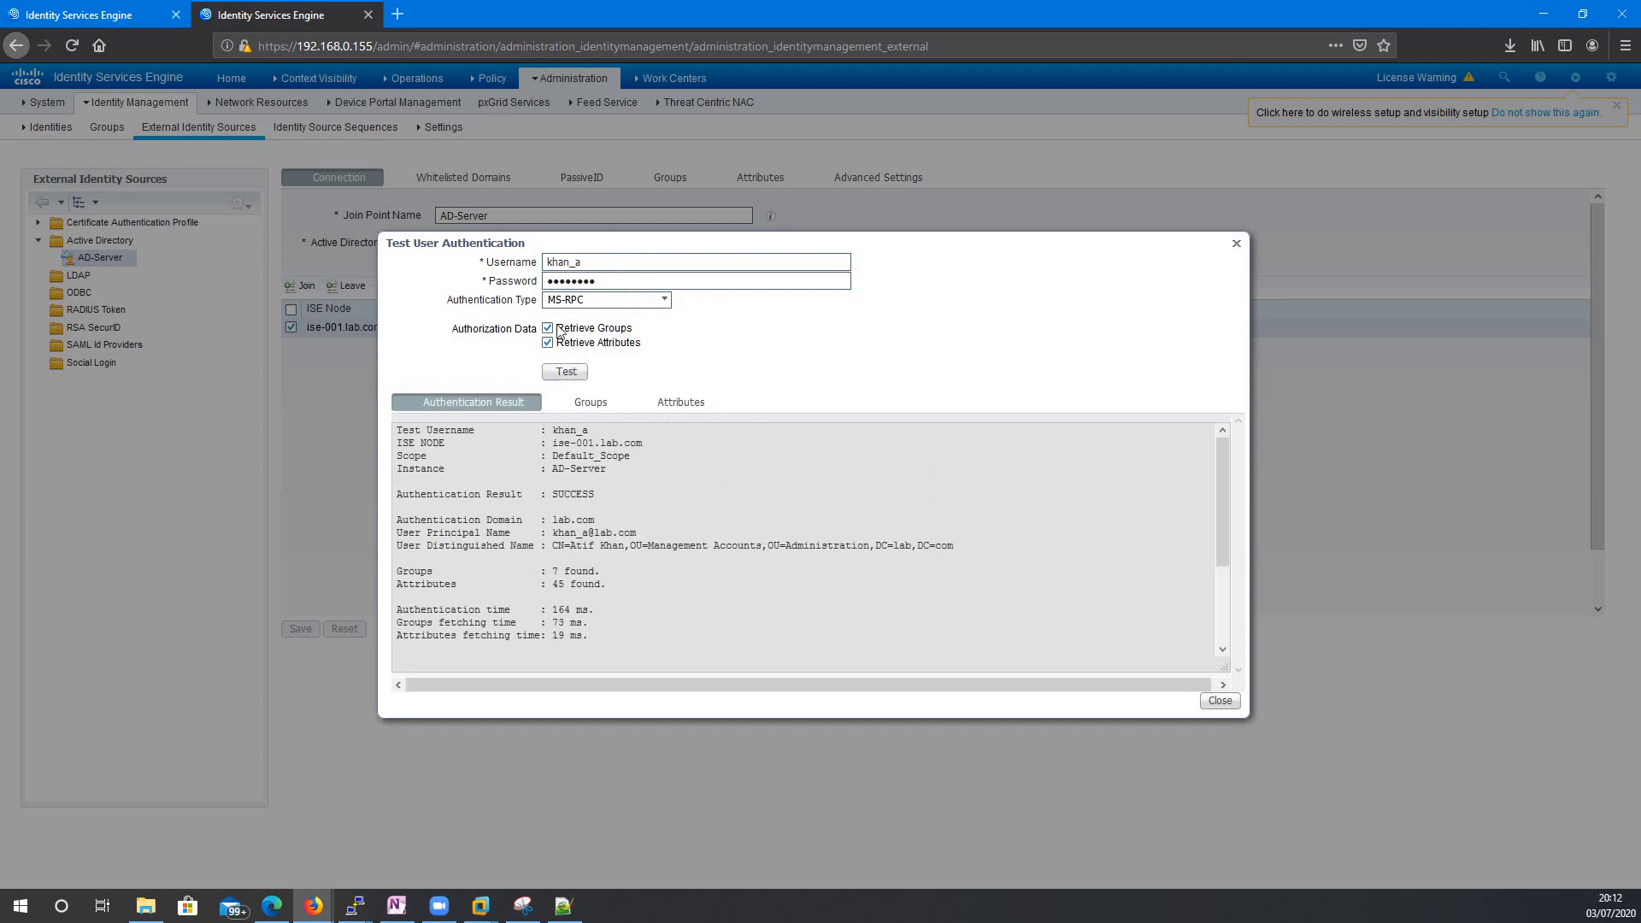
# Repeat the authentication test for the restricted user, then close the results.
pyautogui.doubleClick(612, 261)
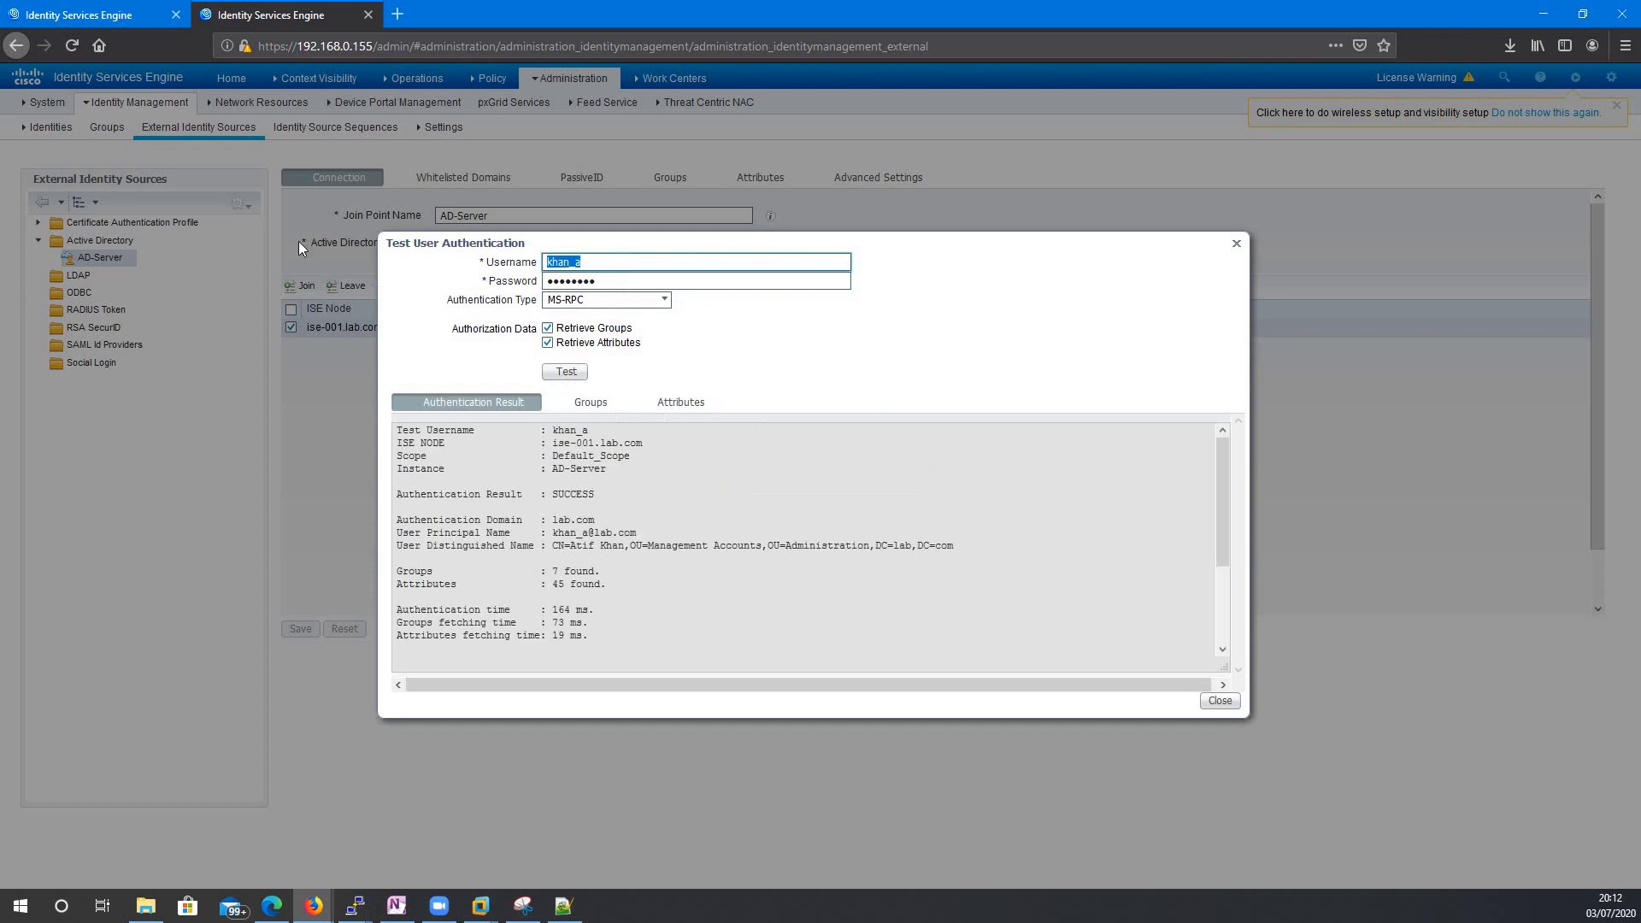
pyautogui.press('BackSpace')
pyautogui.write('jke_c')
pyautogui.press('BackSpace')
pyautogui.press('BackSpace')
pyautogui.press('BackSpace')
pyautogui.press('BackSpace')
pyautogui.press('BackSpace')
pyautogui.write('jake_cx')
pyautogui.press('BackSpace')
pyautogui.press('Tab')
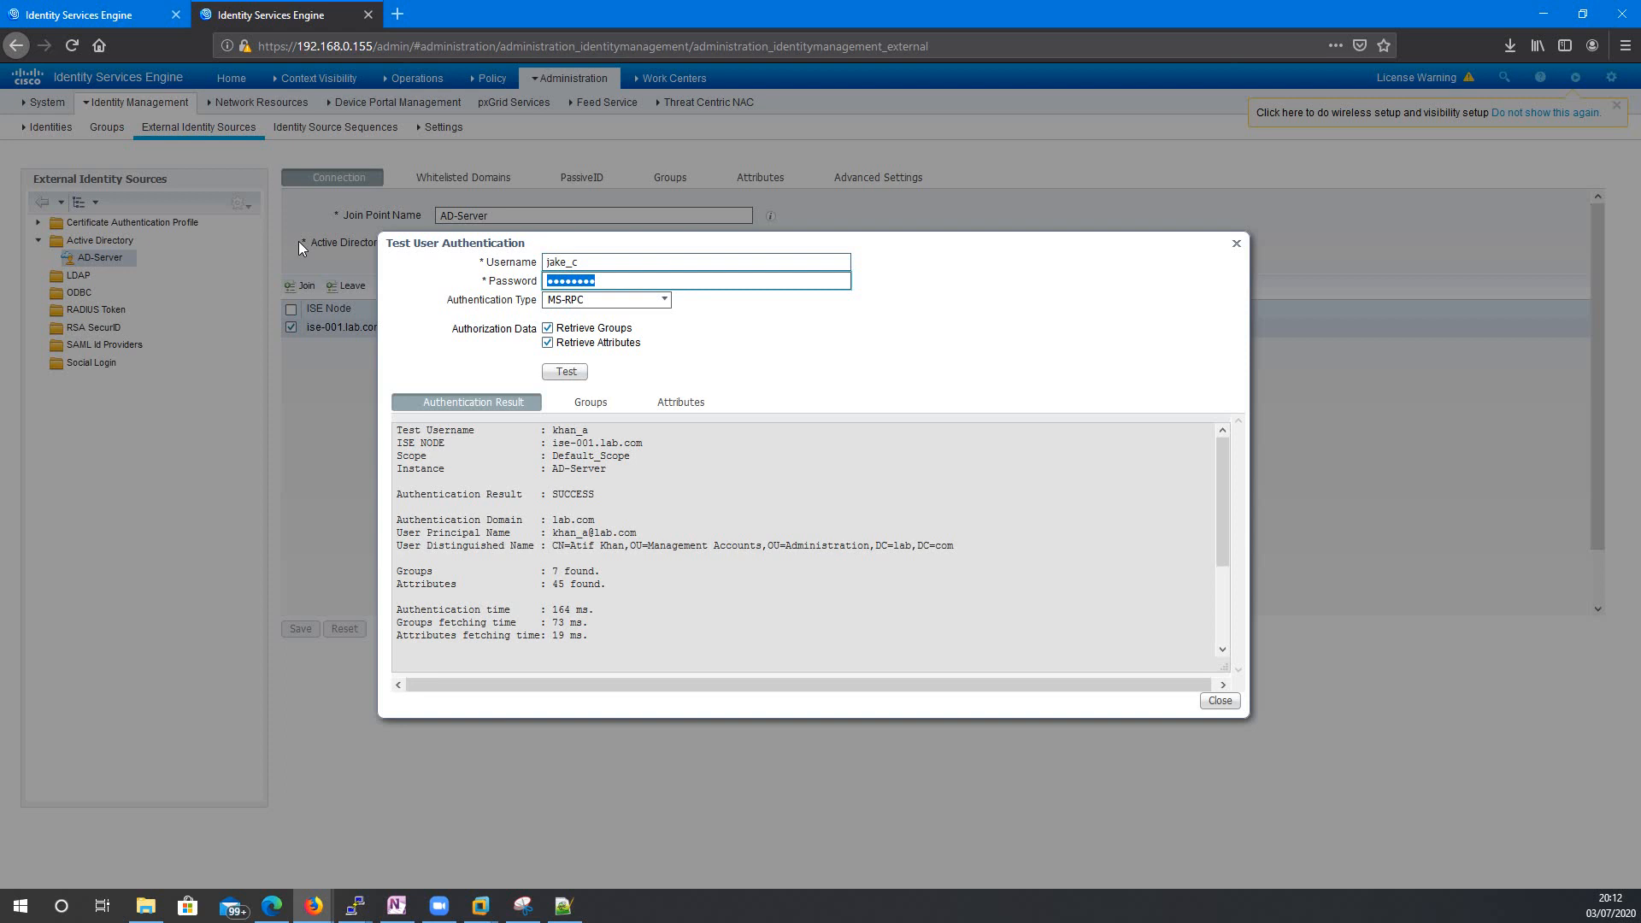
pyautogui.click(585, 371)
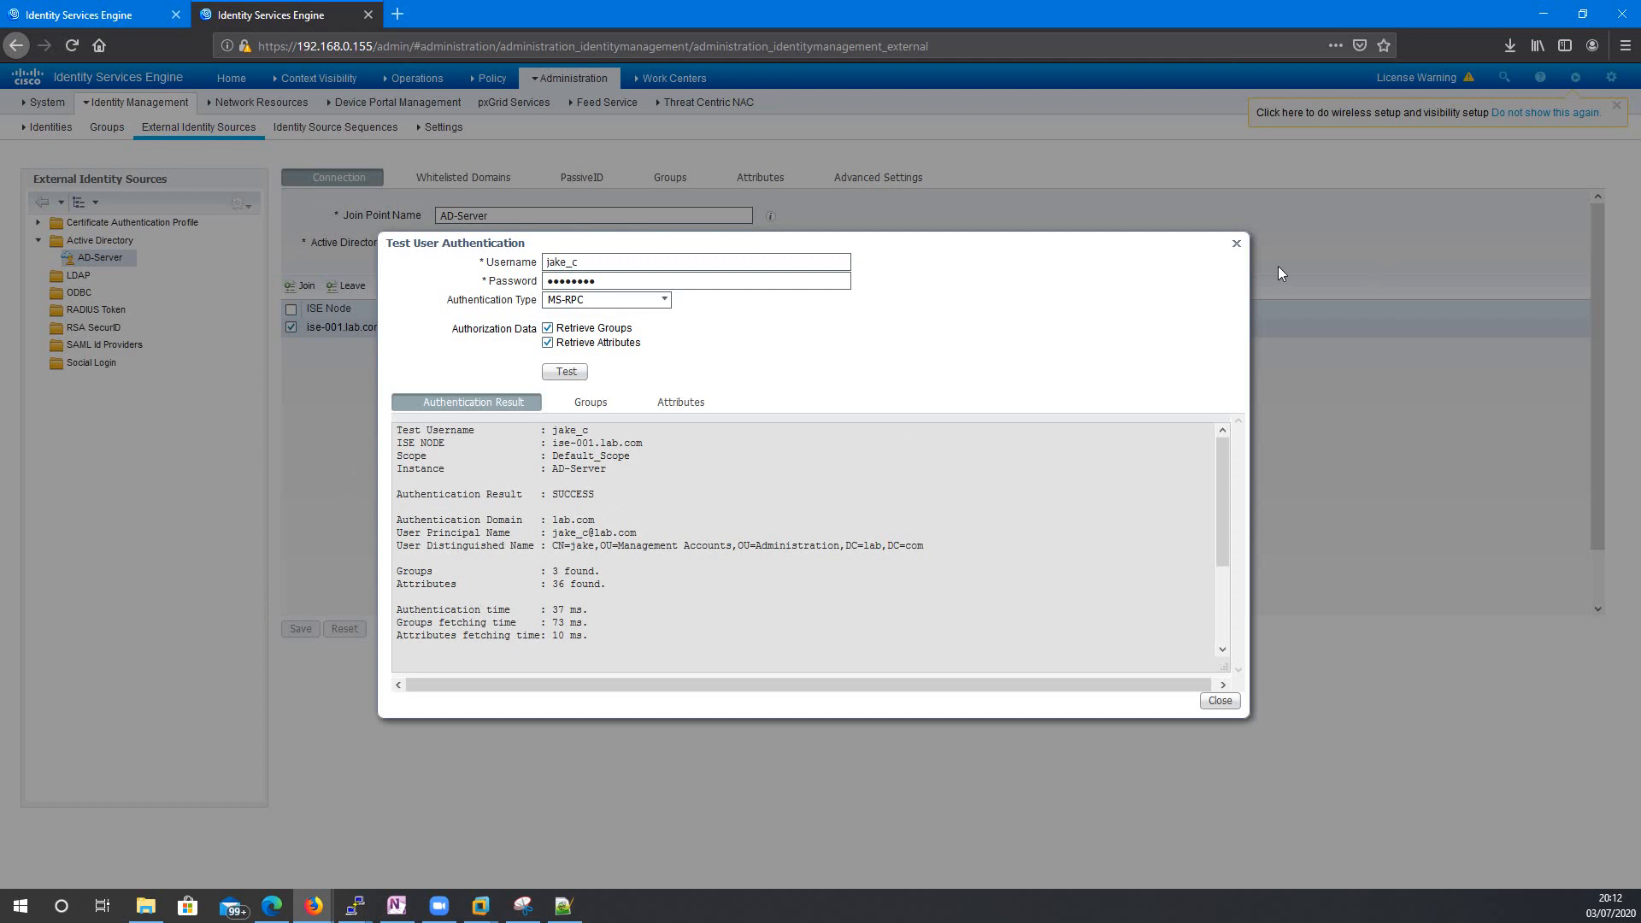
pyautogui.click(1235, 243)
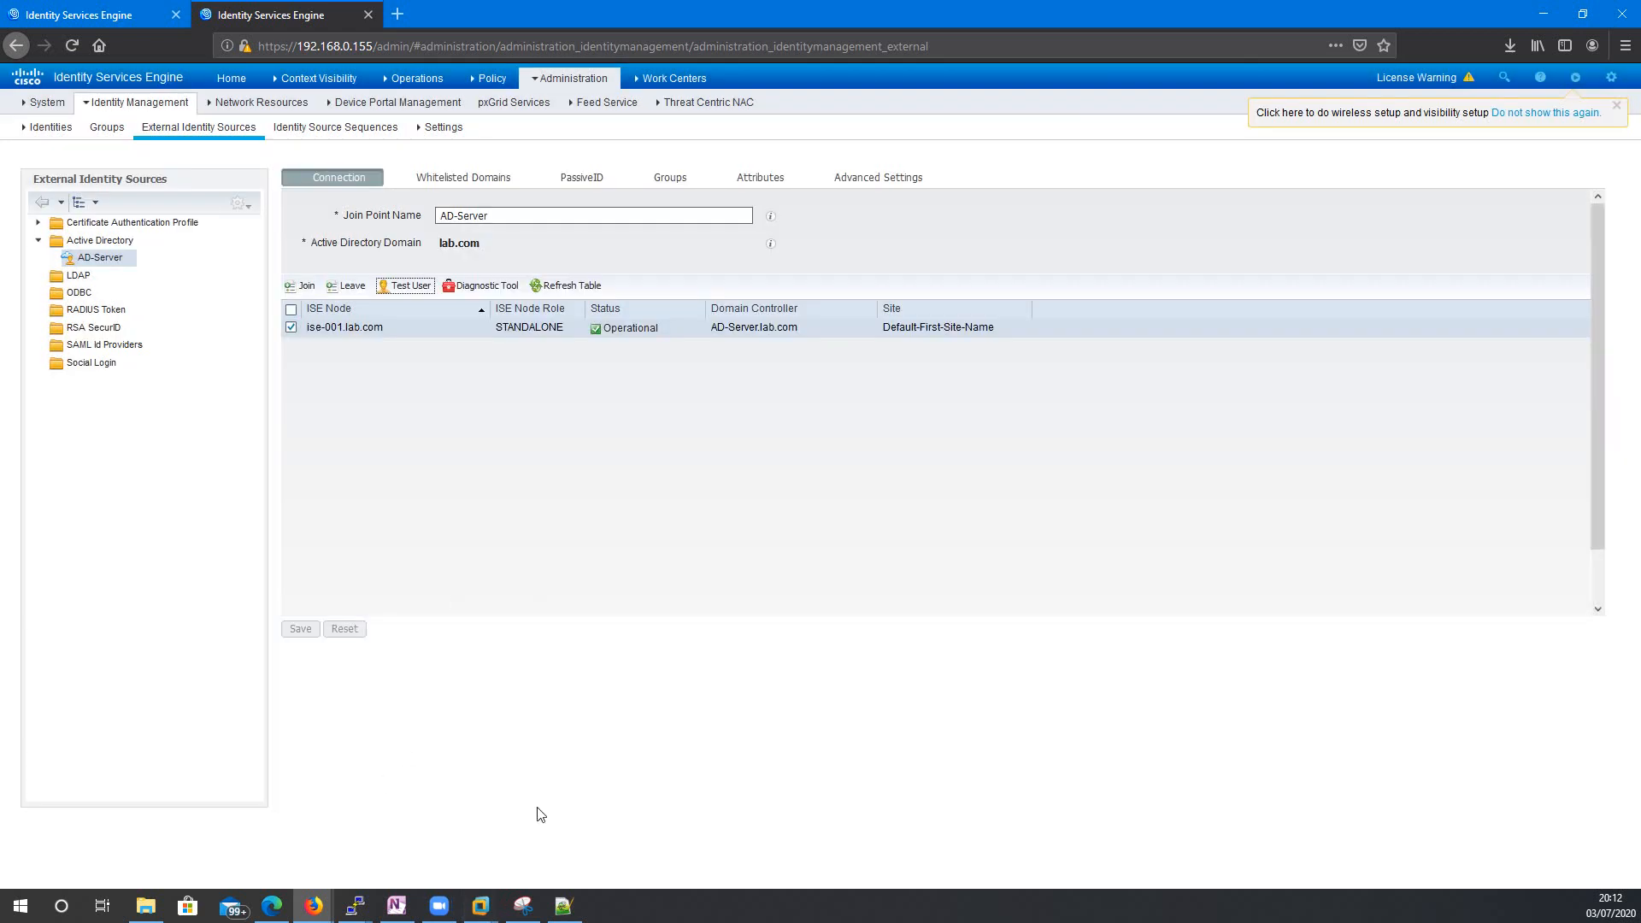
# Open the Windows Server 2012 VM from VMware's Library and switch it to full screen.
pyautogui.click(480, 905)
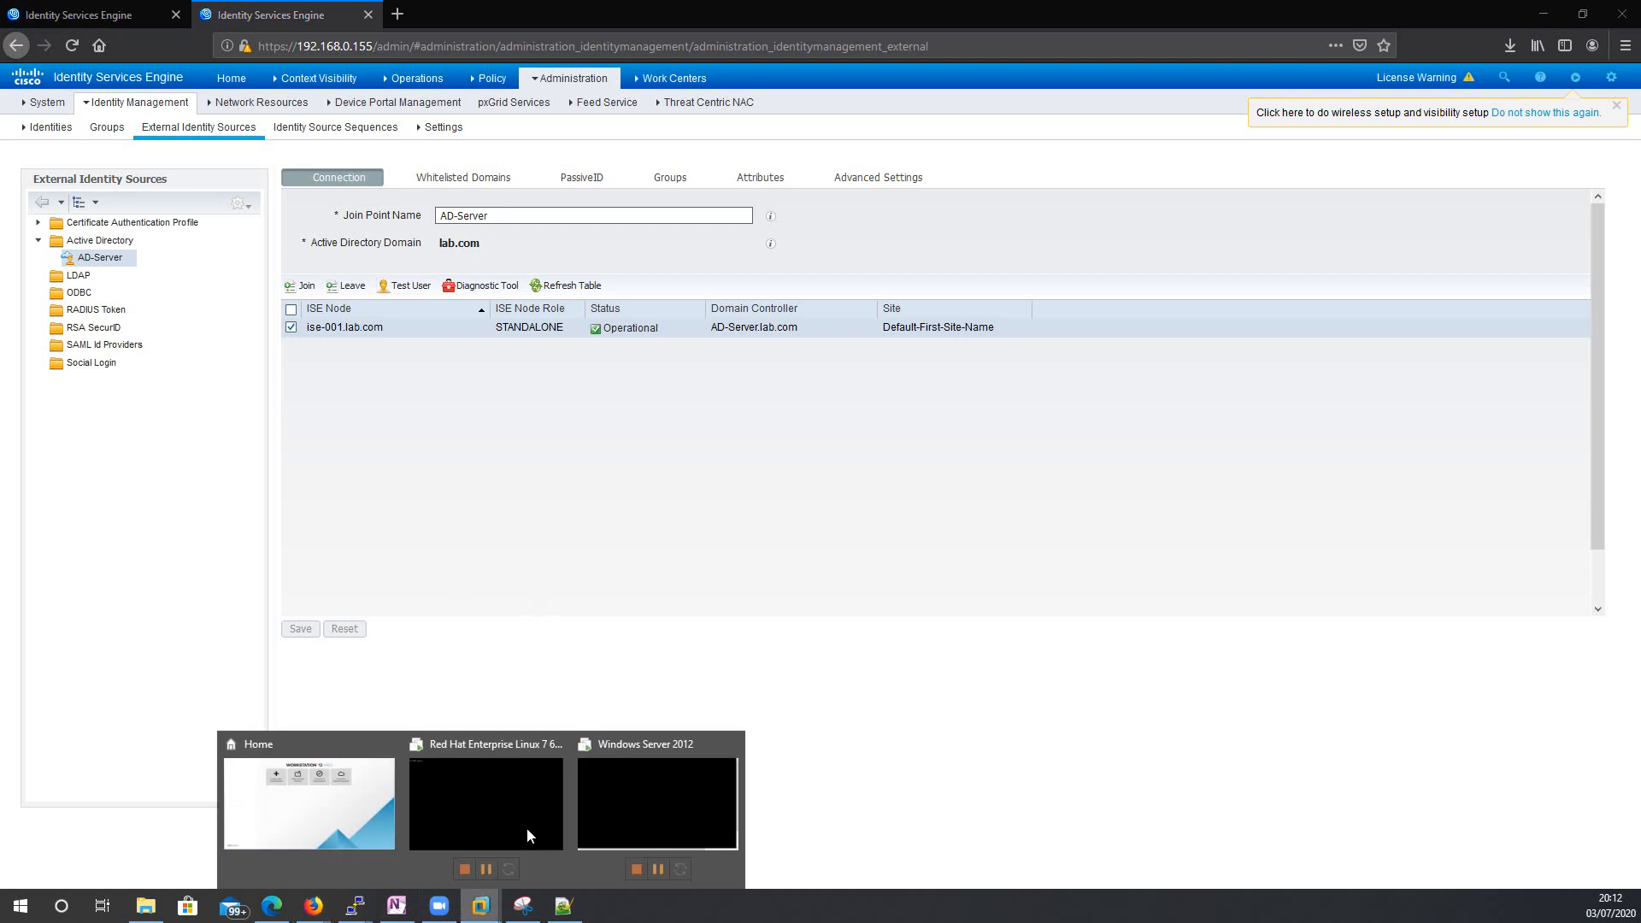
pyautogui.click(282, 820)
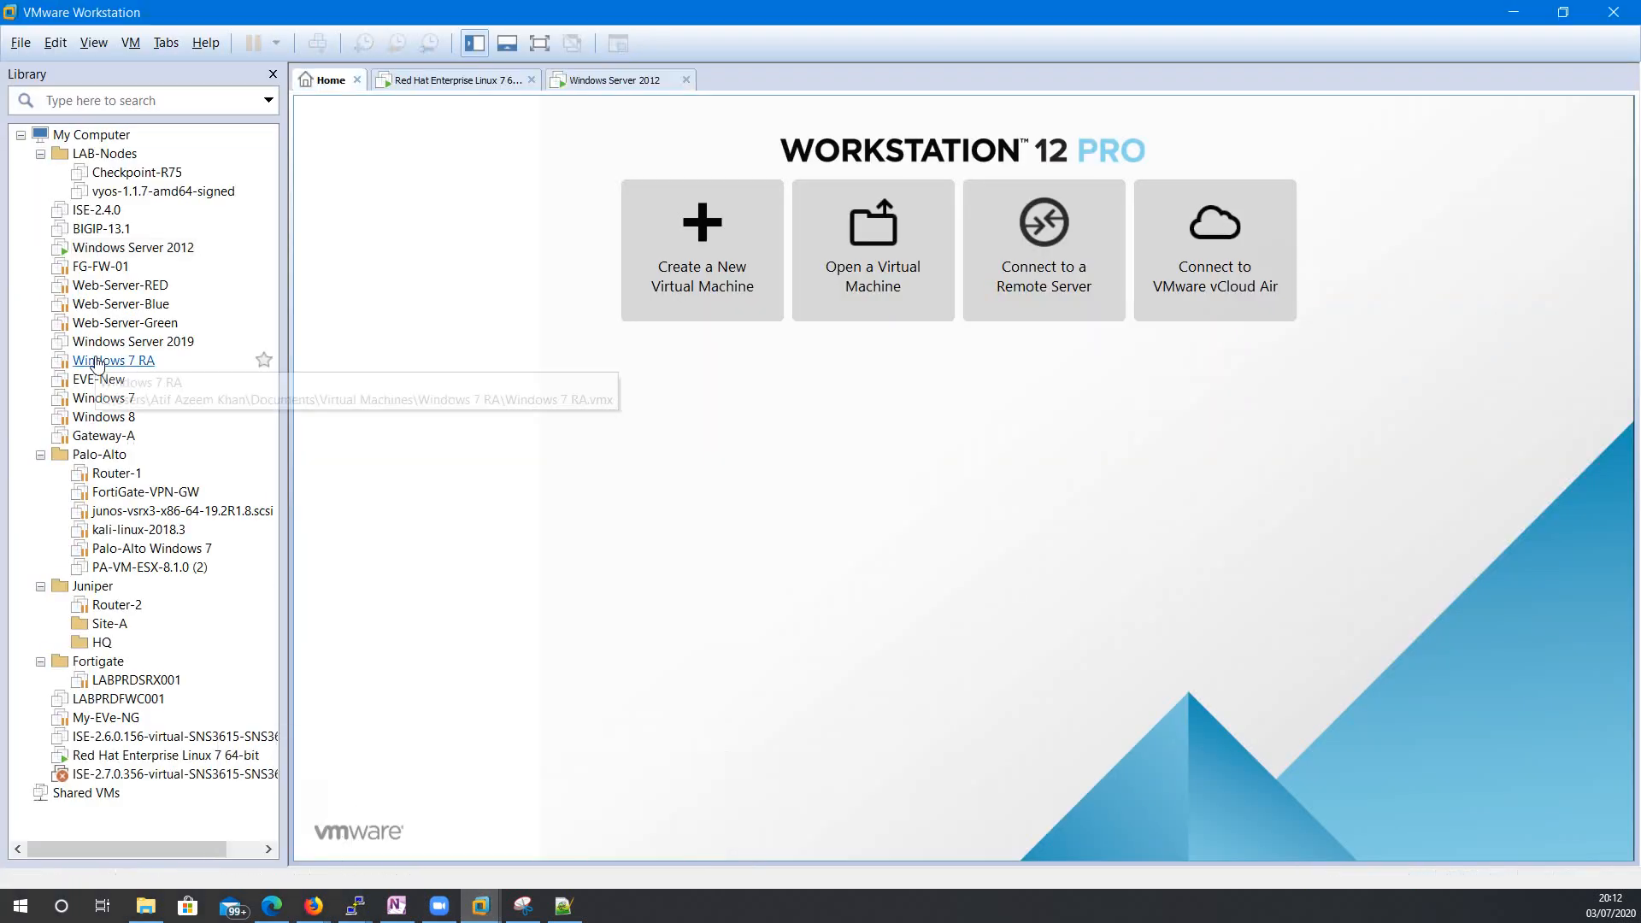
pyautogui.click(147, 248)
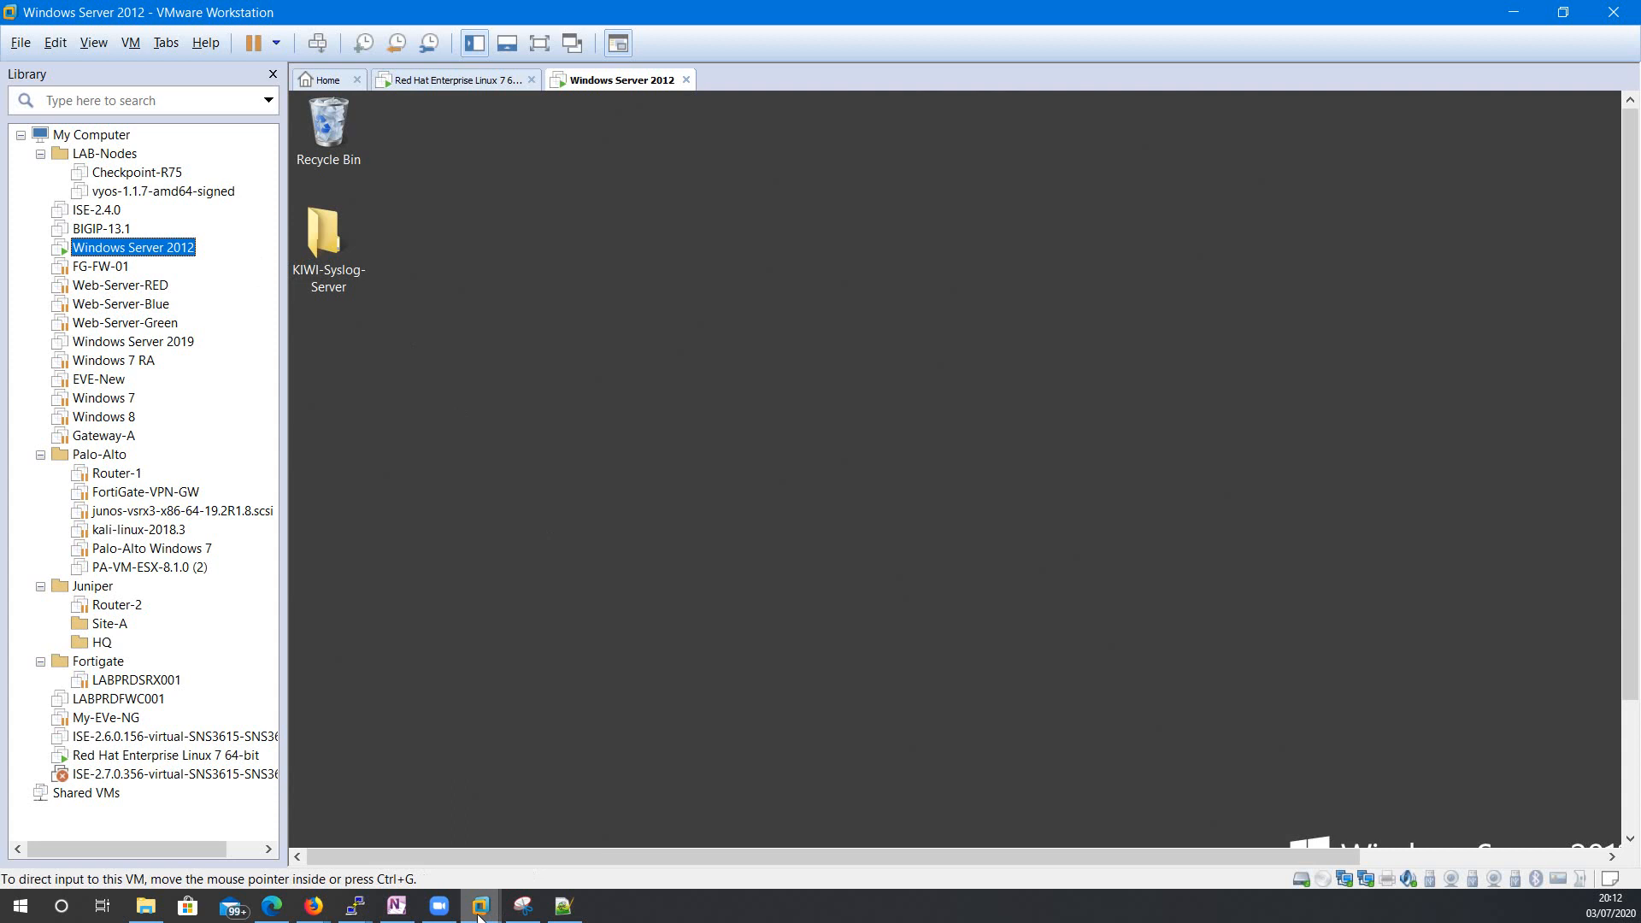
pyautogui.moveTo(347, 916)
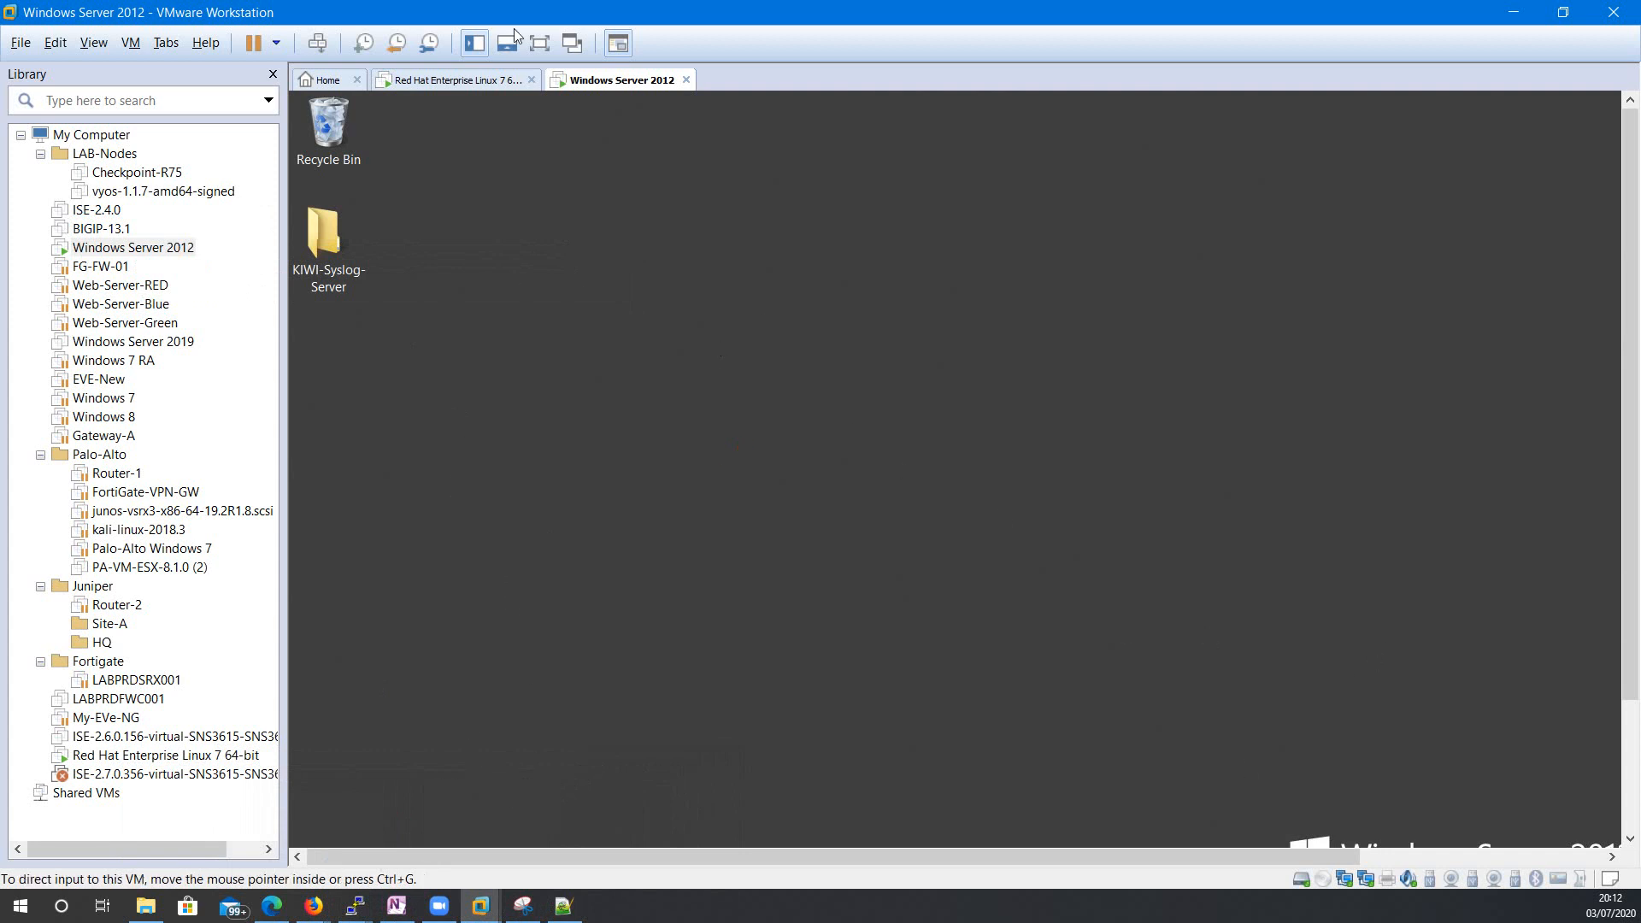
pyautogui.click(539, 43)
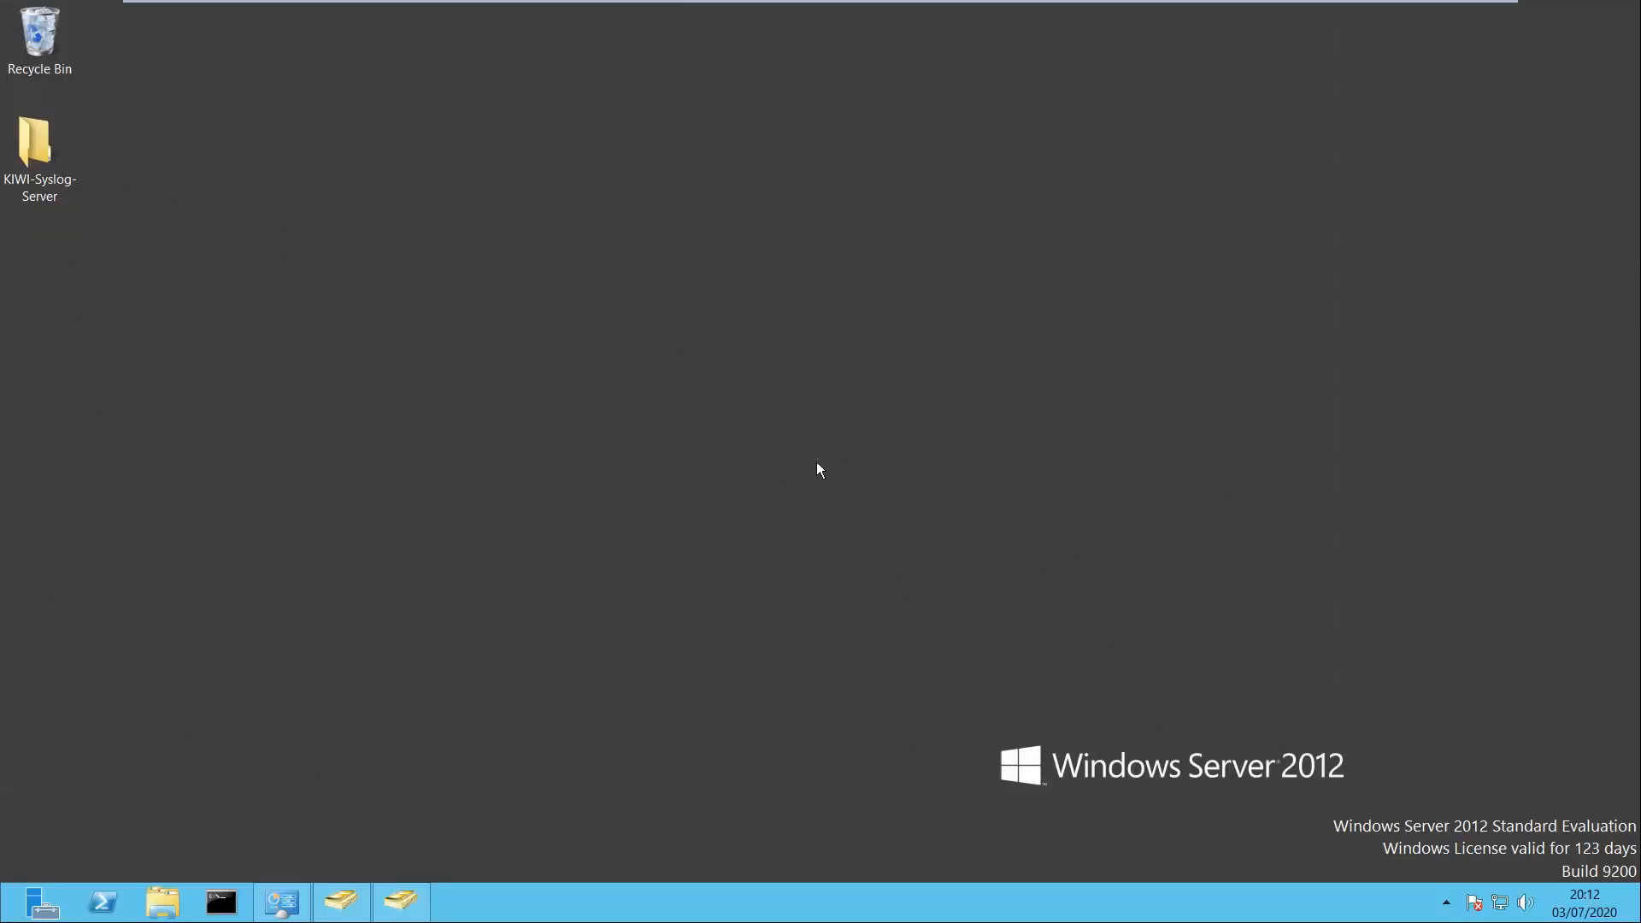
# Close the duplicate ADUC window and leave the Management Accounts users listed.
pyautogui.click(340, 902)
pyautogui.click(400, 902)
pyautogui.click(593, 319)
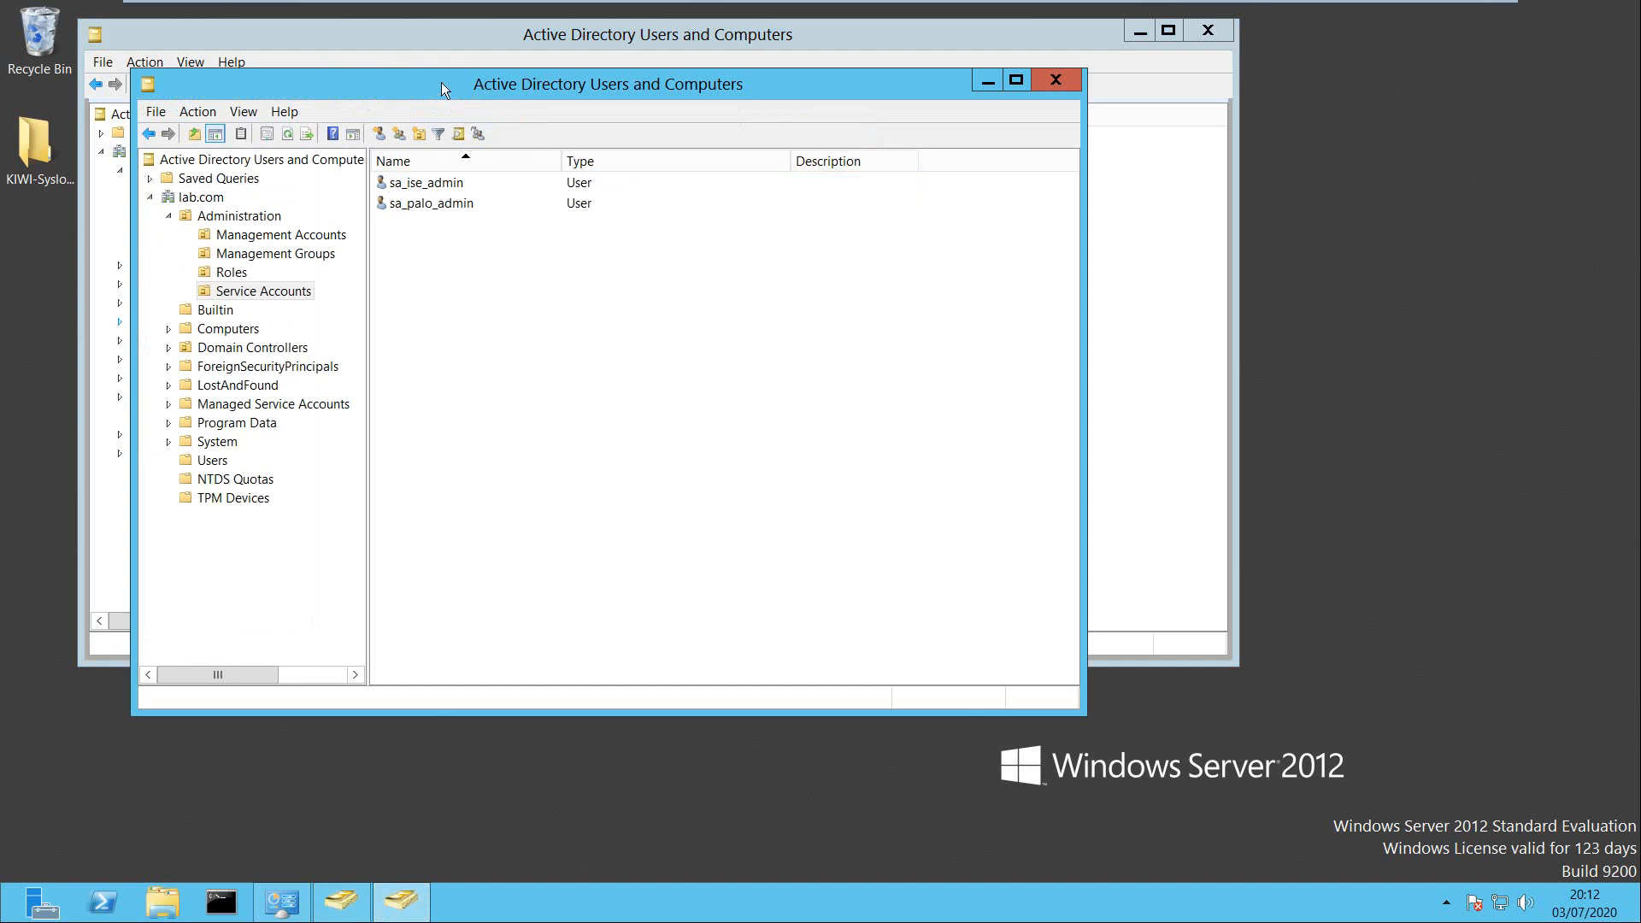
pyautogui.moveTo(441, 82); pyautogui.dragTo(782, 97)
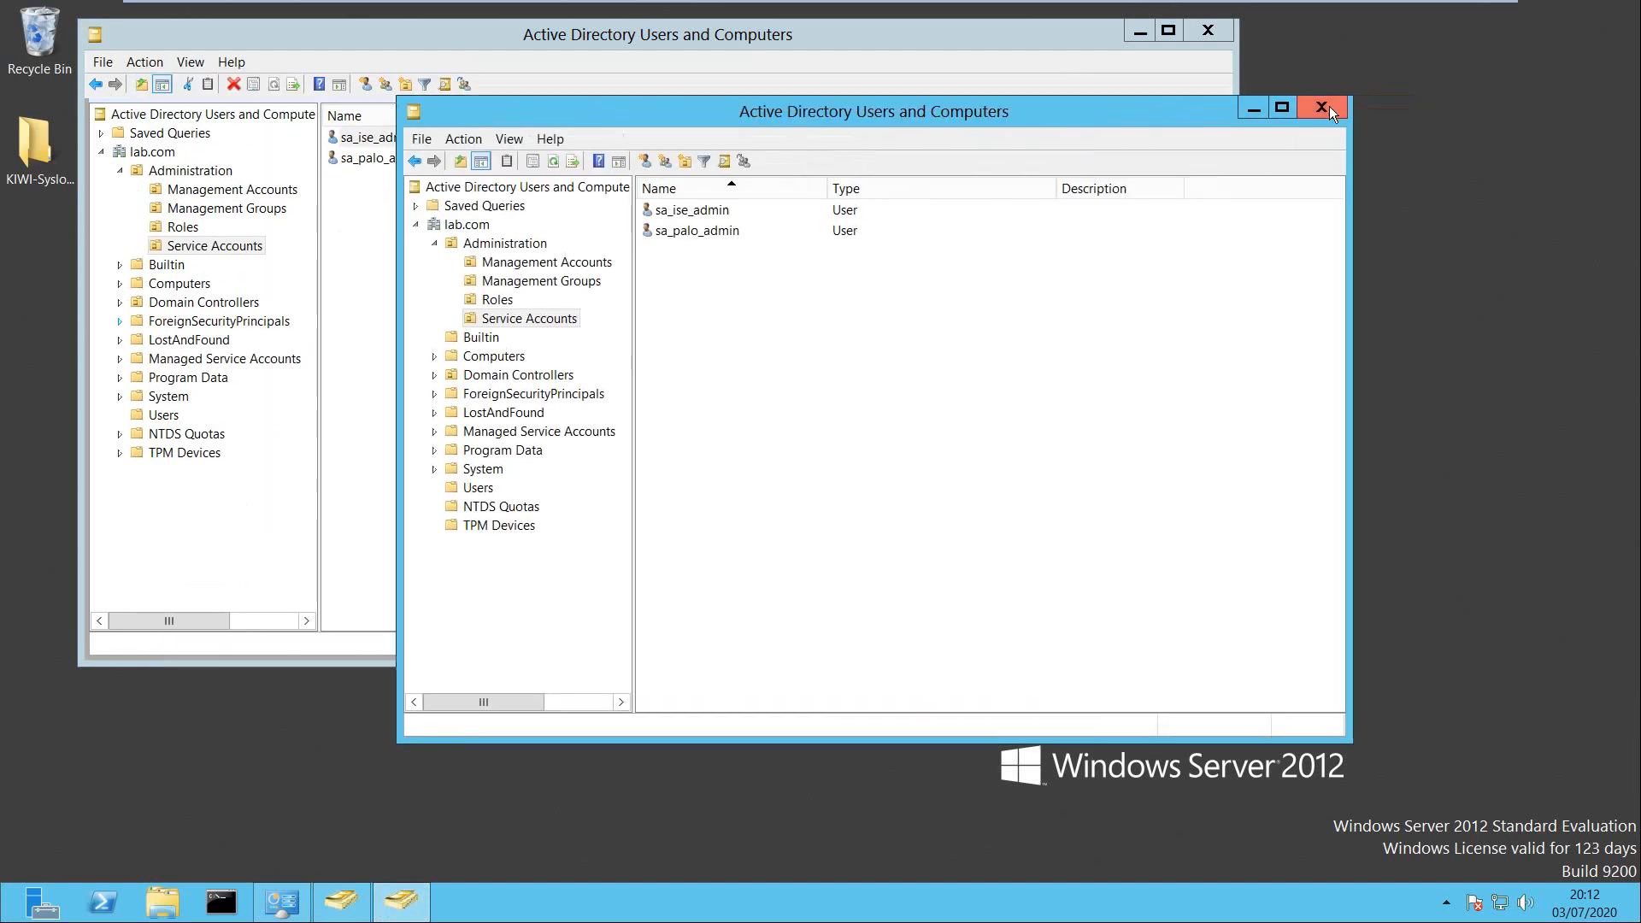
pyautogui.click(1396, 94)
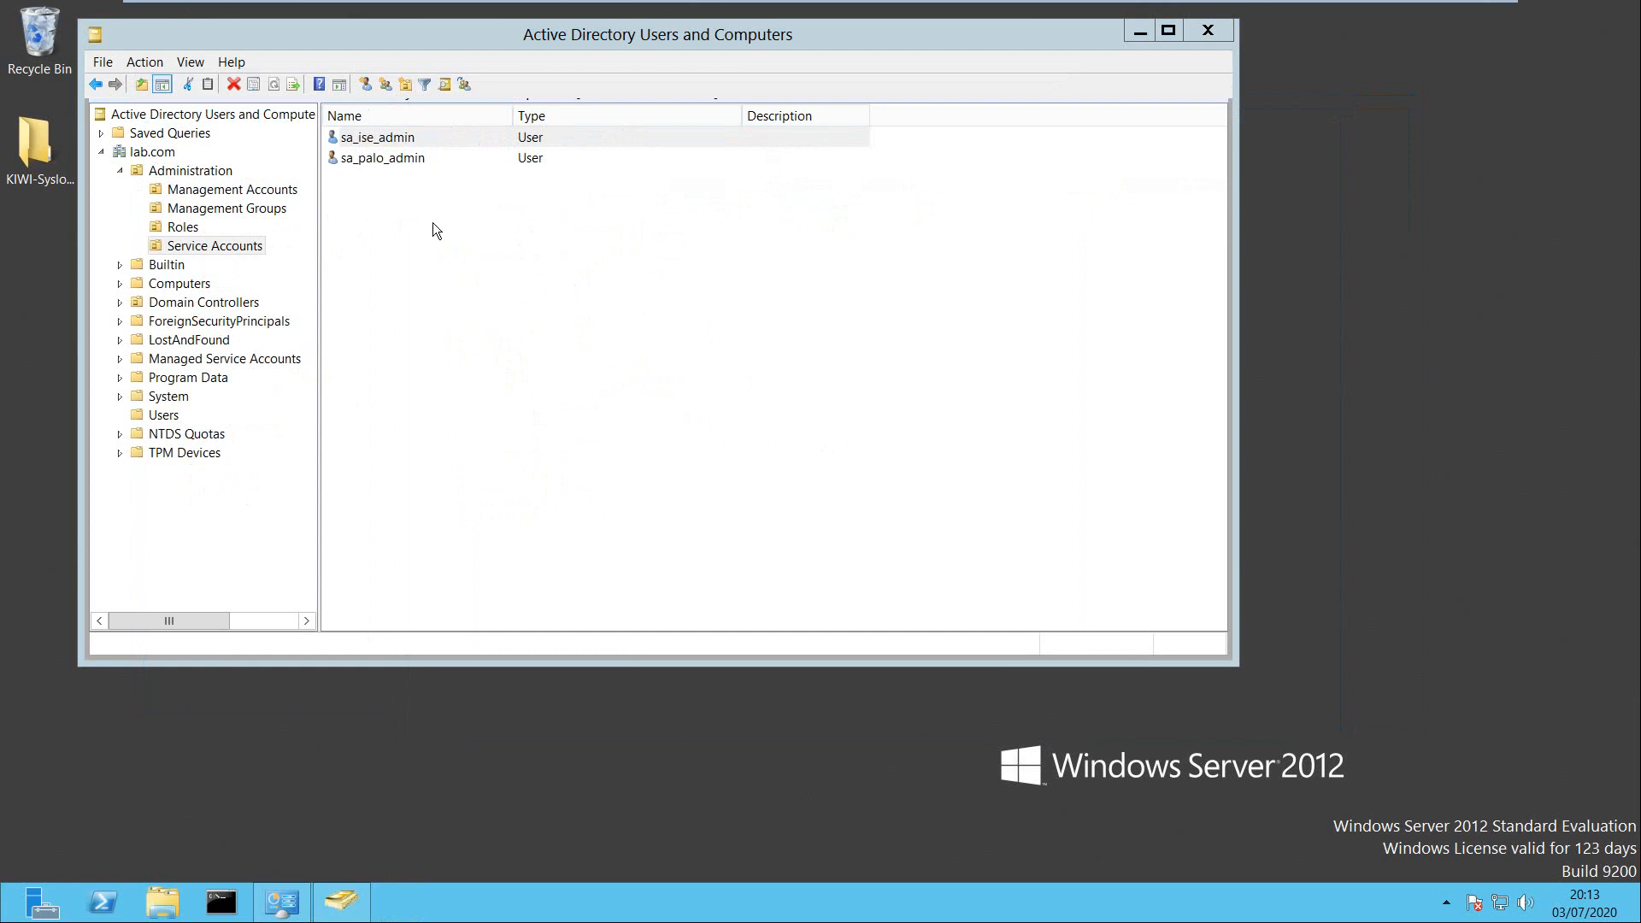
pyautogui.click(236, 190)
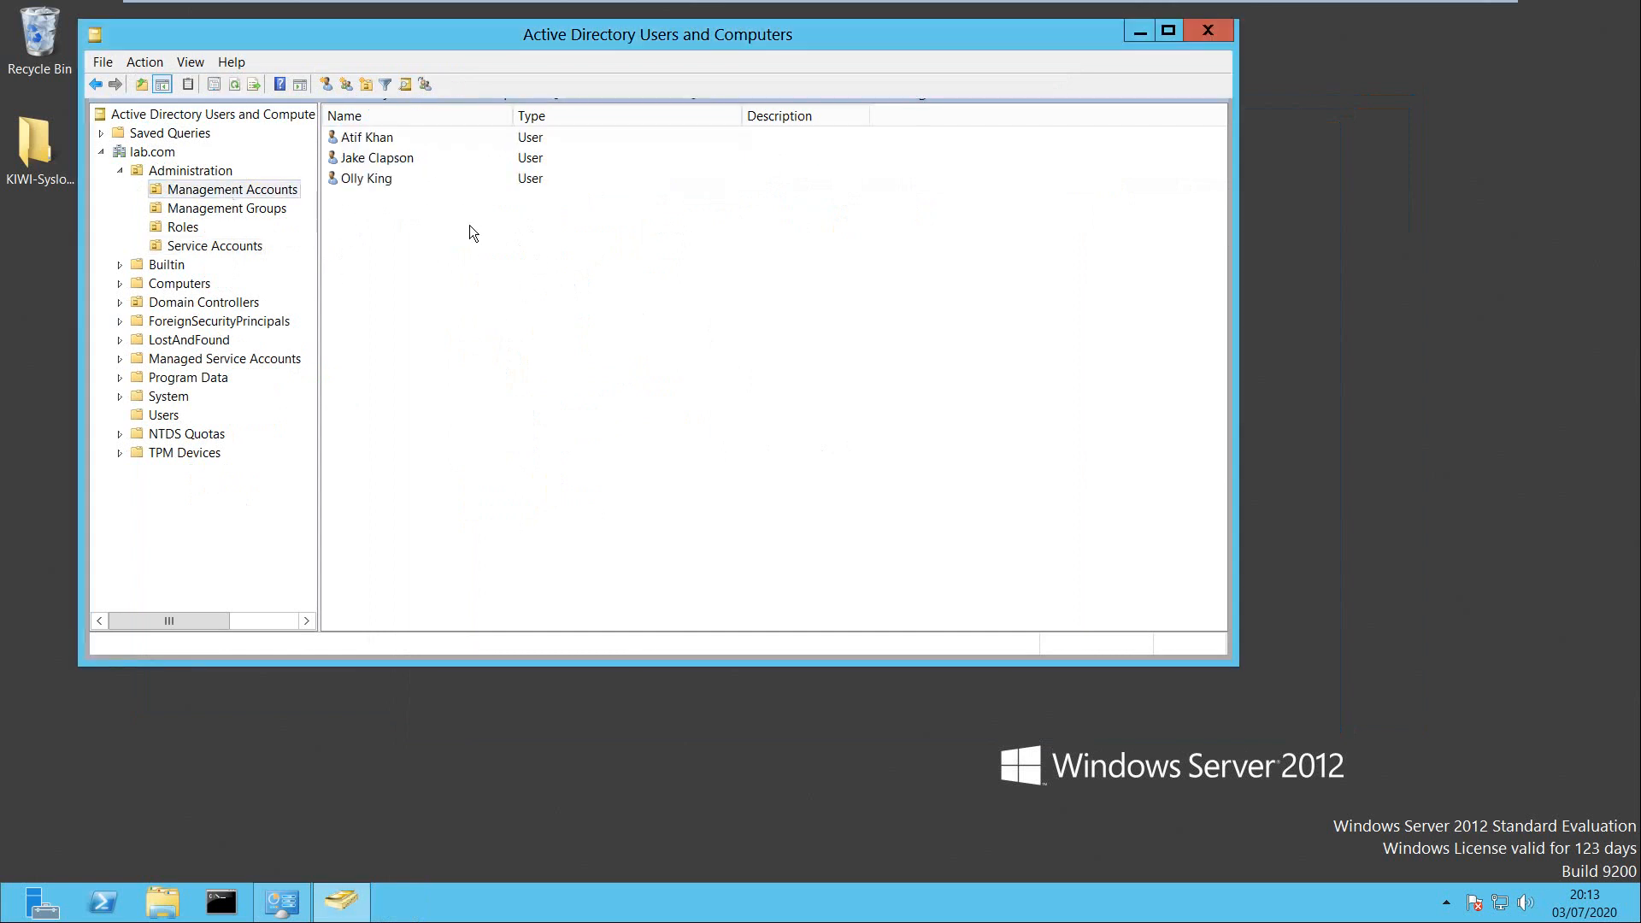
pyautogui.click(199, 209)
pyautogui.click(202, 172)
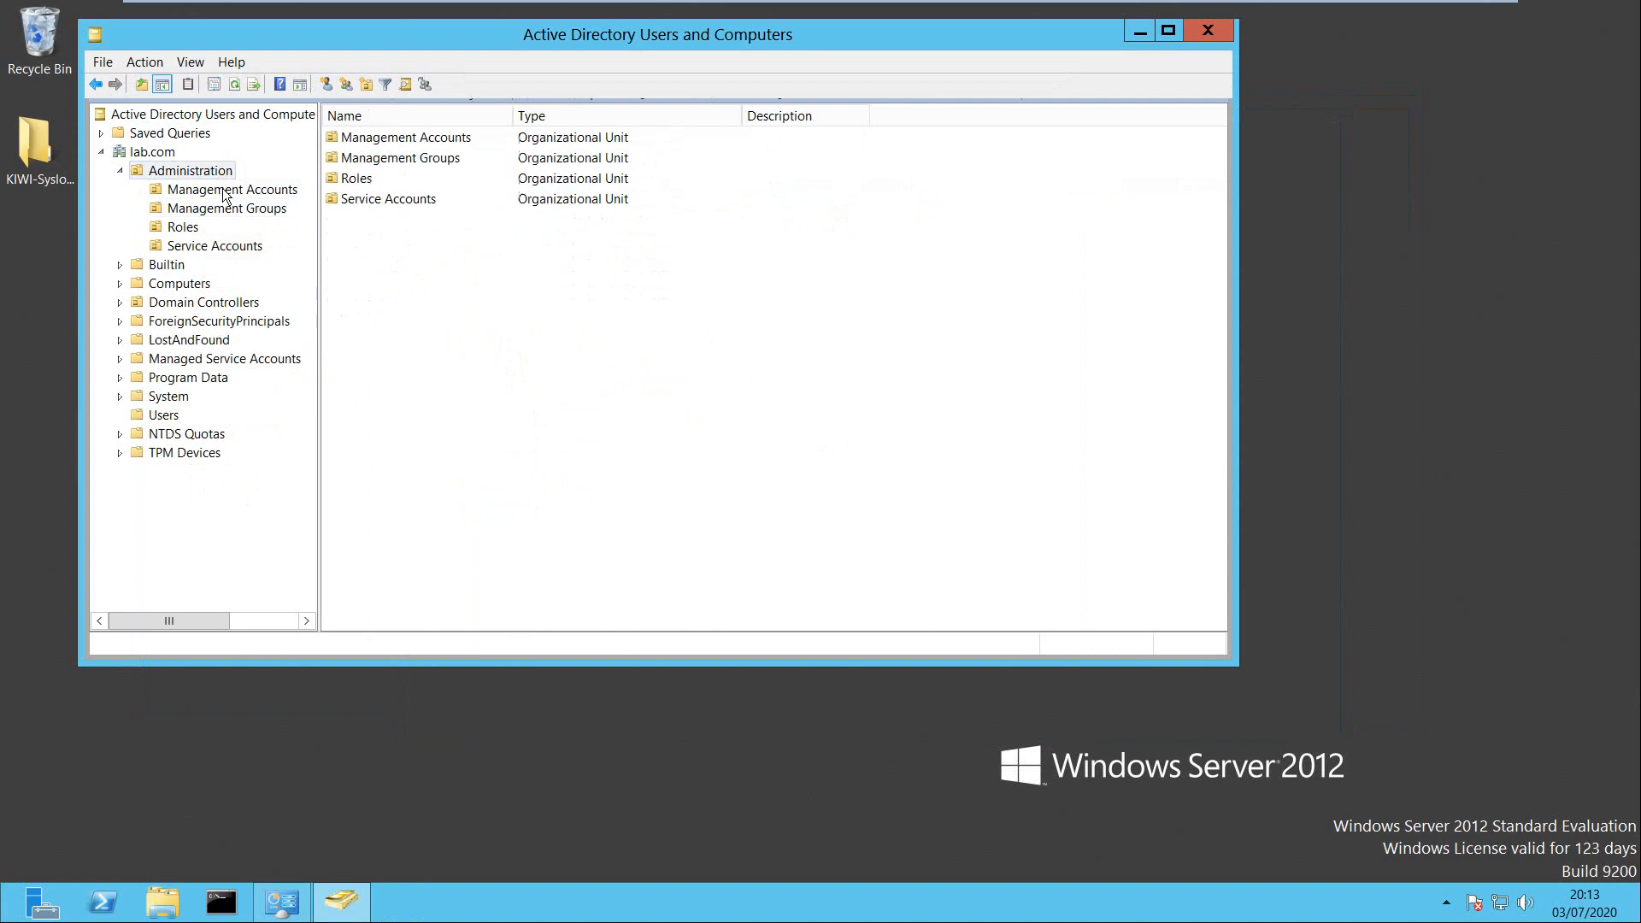
pyautogui.click(223, 195)
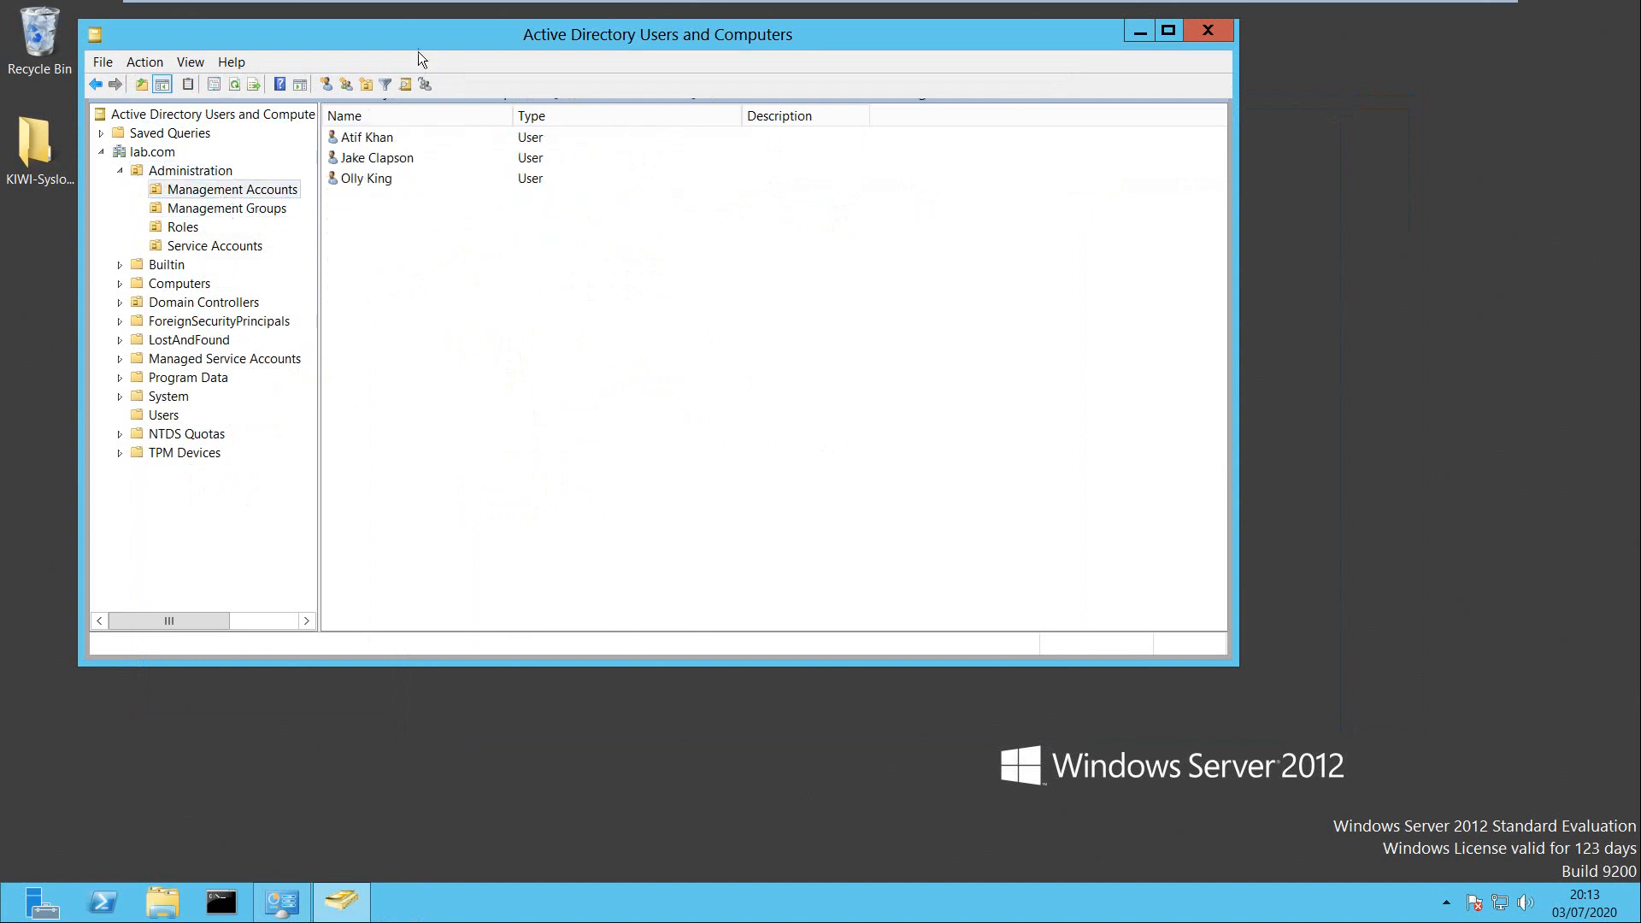
pyautogui.moveTo(418, 38); pyautogui.dragTo(512, 87)
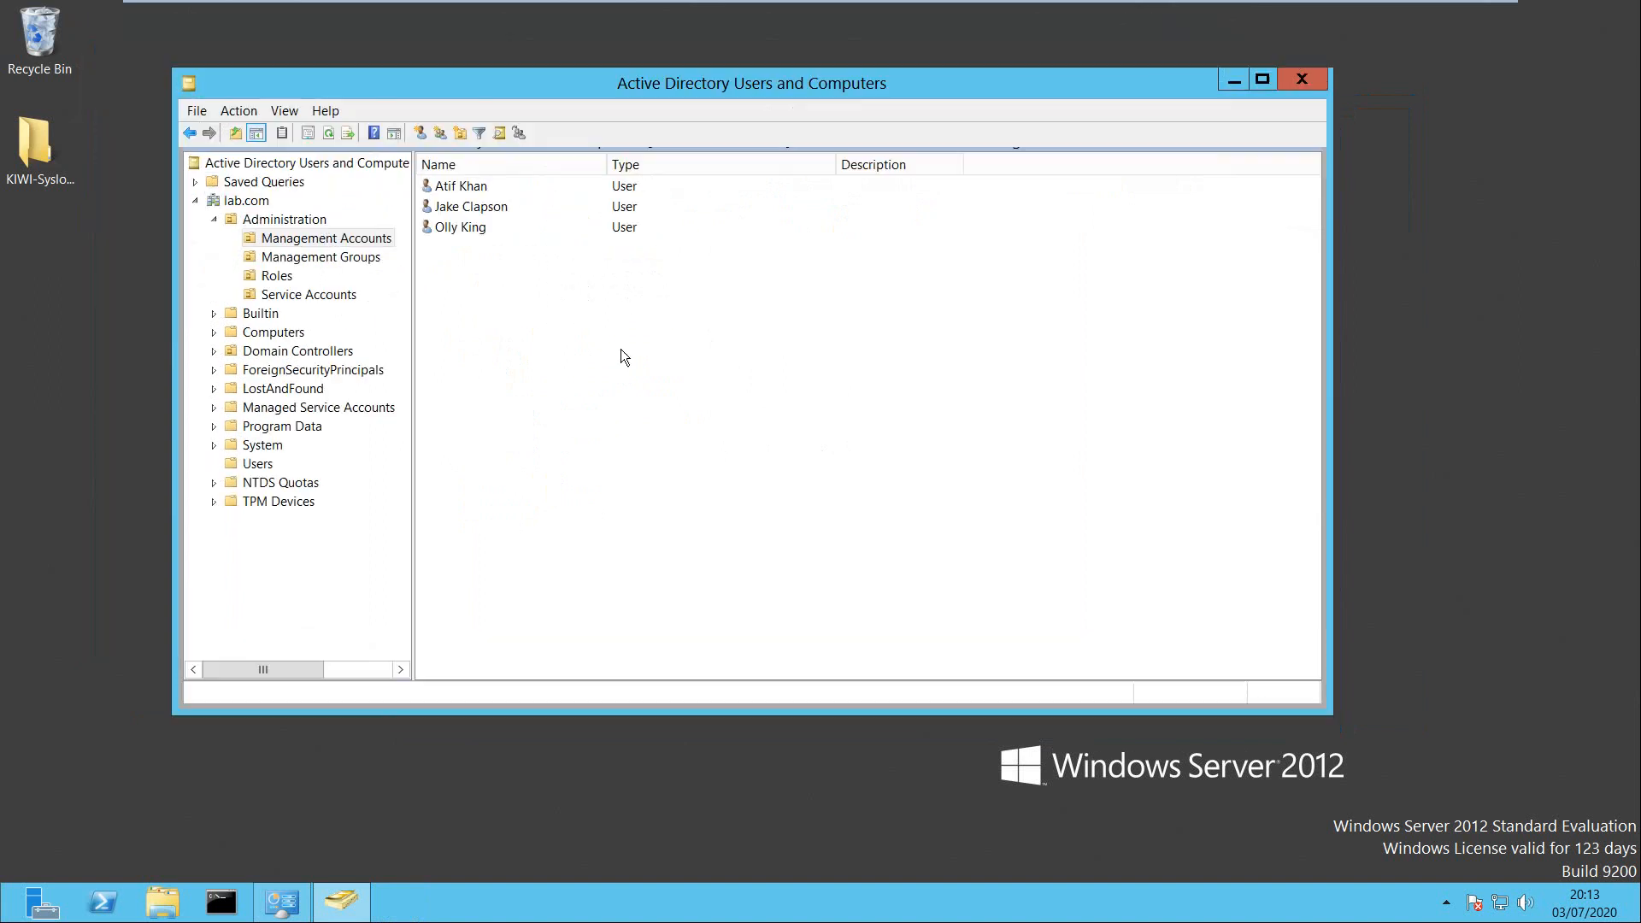
pyautogui.click(1301, 80)
# Close the Network and Sharing Center window and move the libraries window aside.
pyautogui.click(282, 902)
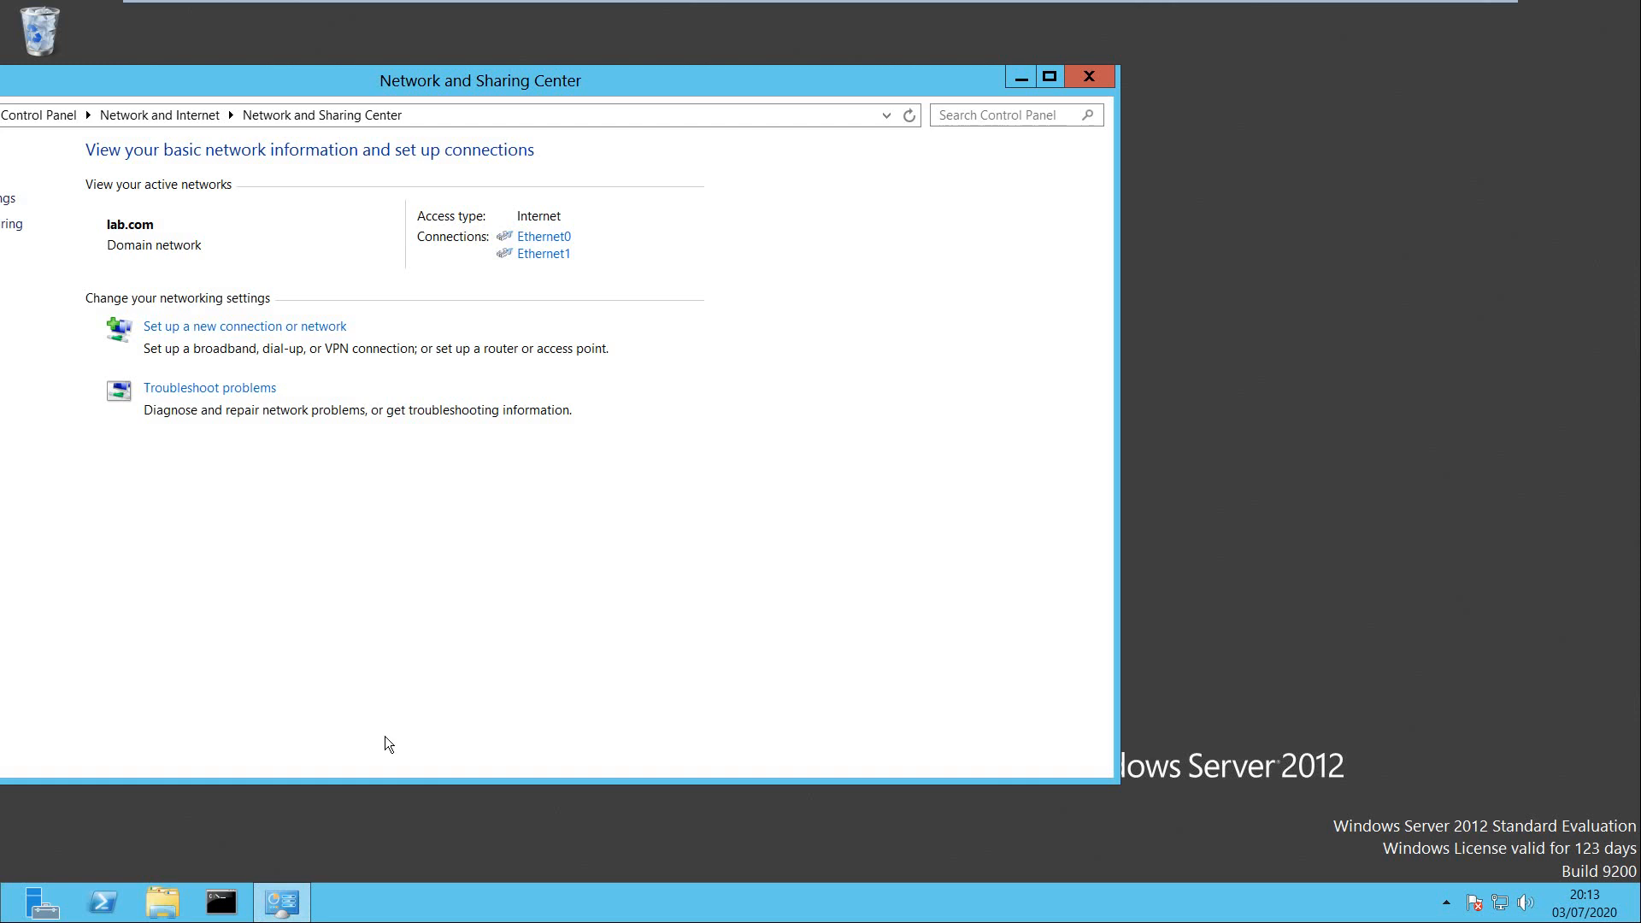
pyautogui.moveTo(545, 101); pyautogui.dragTo(831, 110)
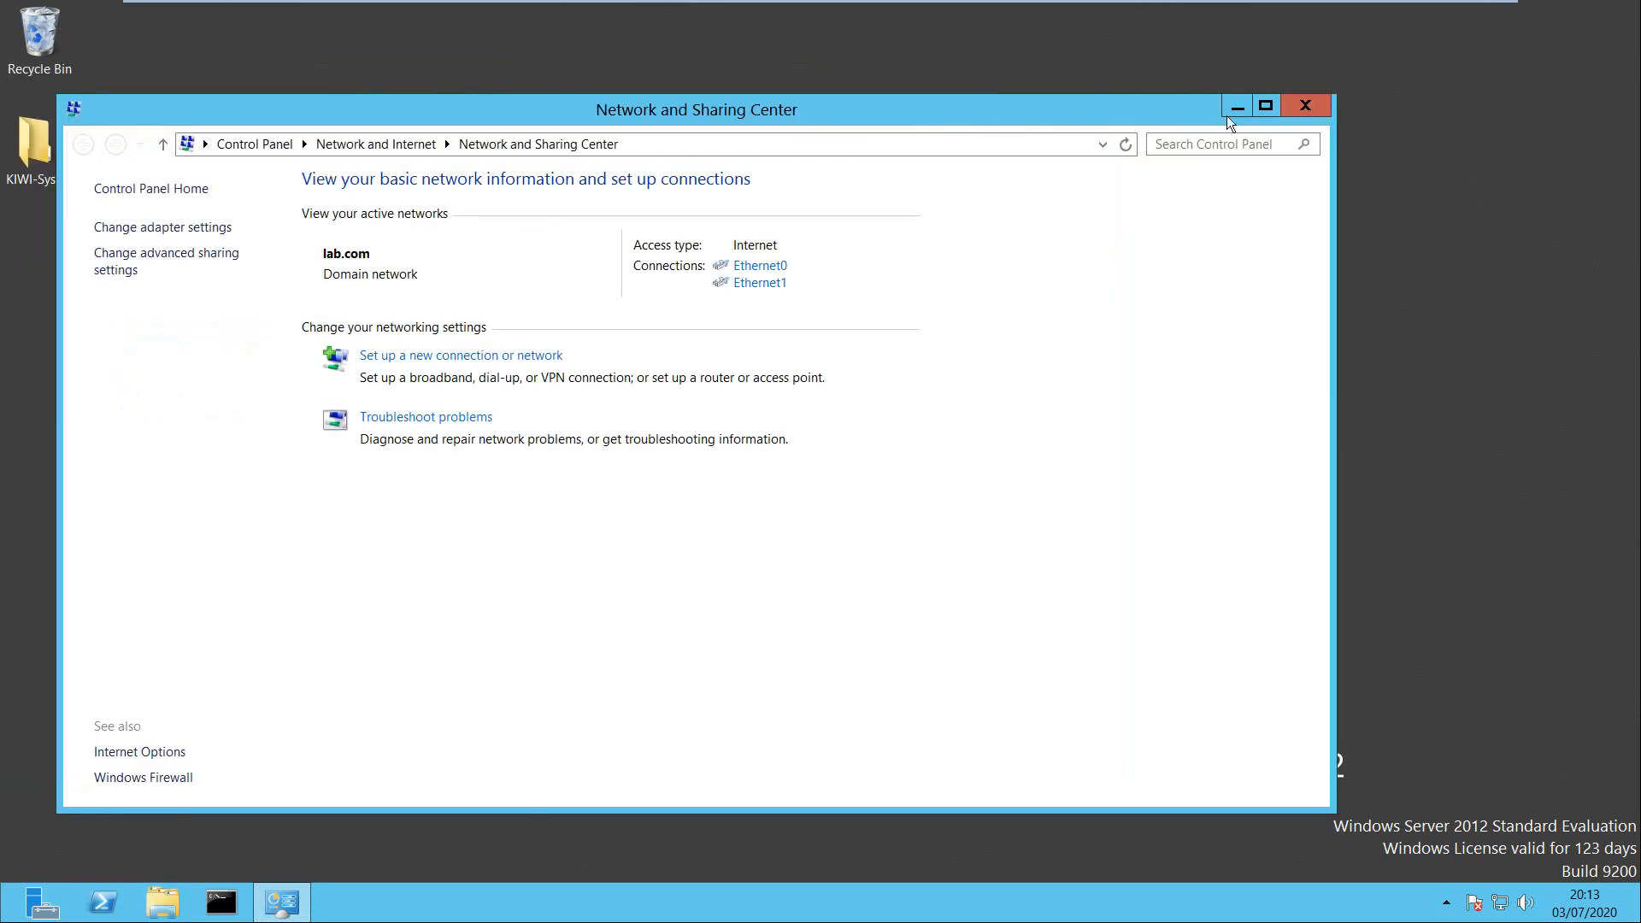
pyautogui.click(1305, 105)
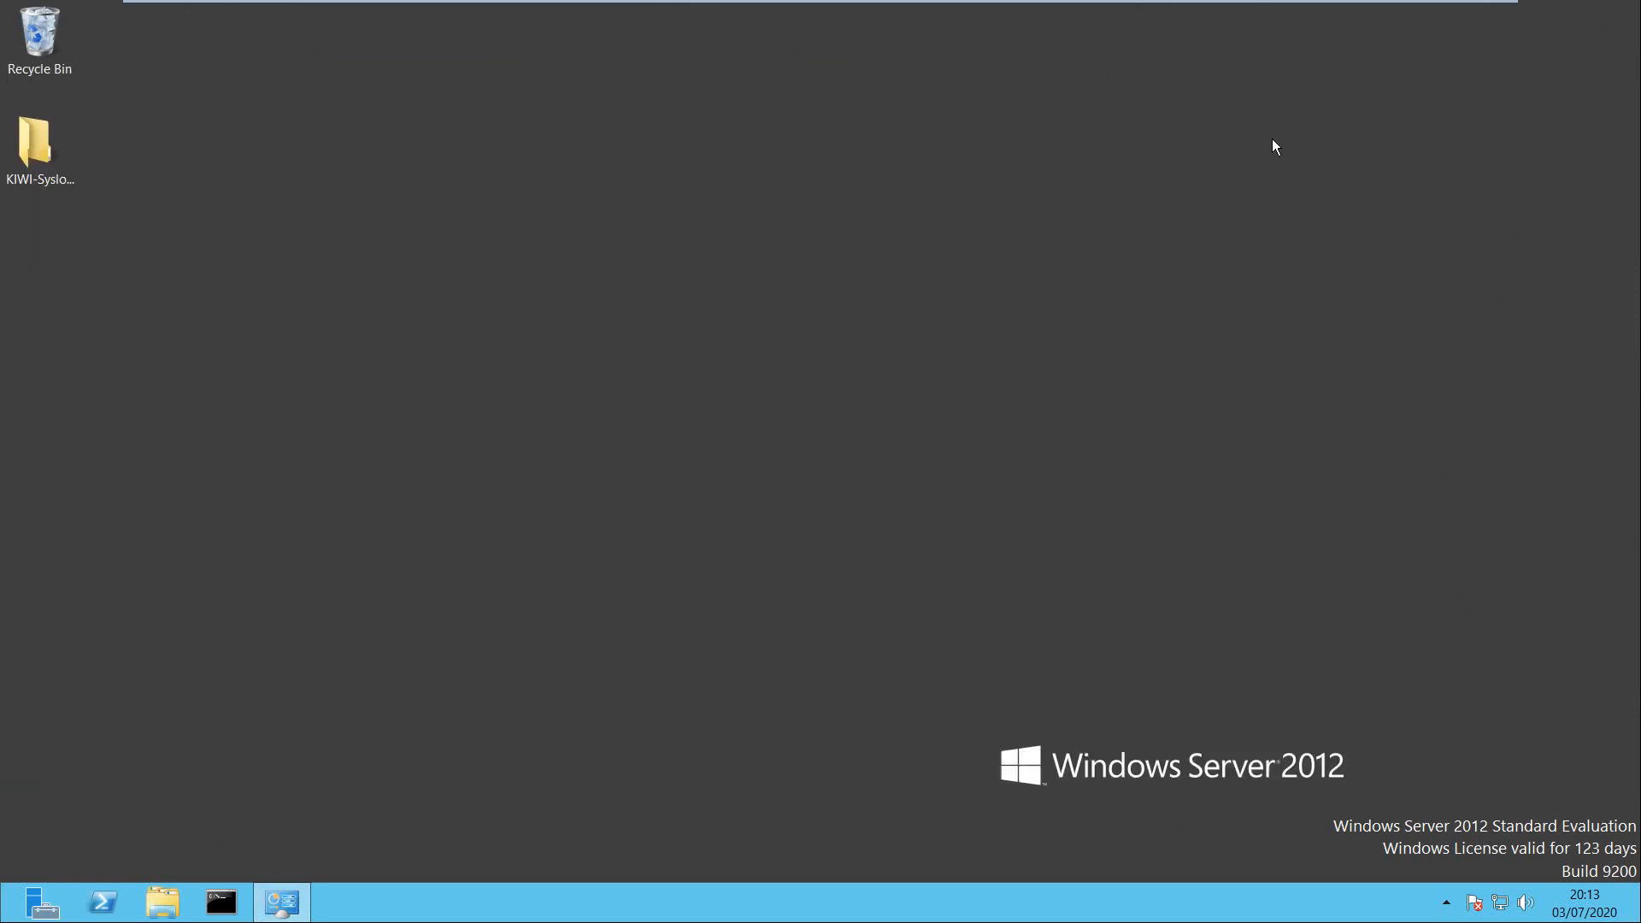
pyautogui.click(141, 910)
pyautogui.moveTo(299, 91); pyautogui.dragTo(394, 91)
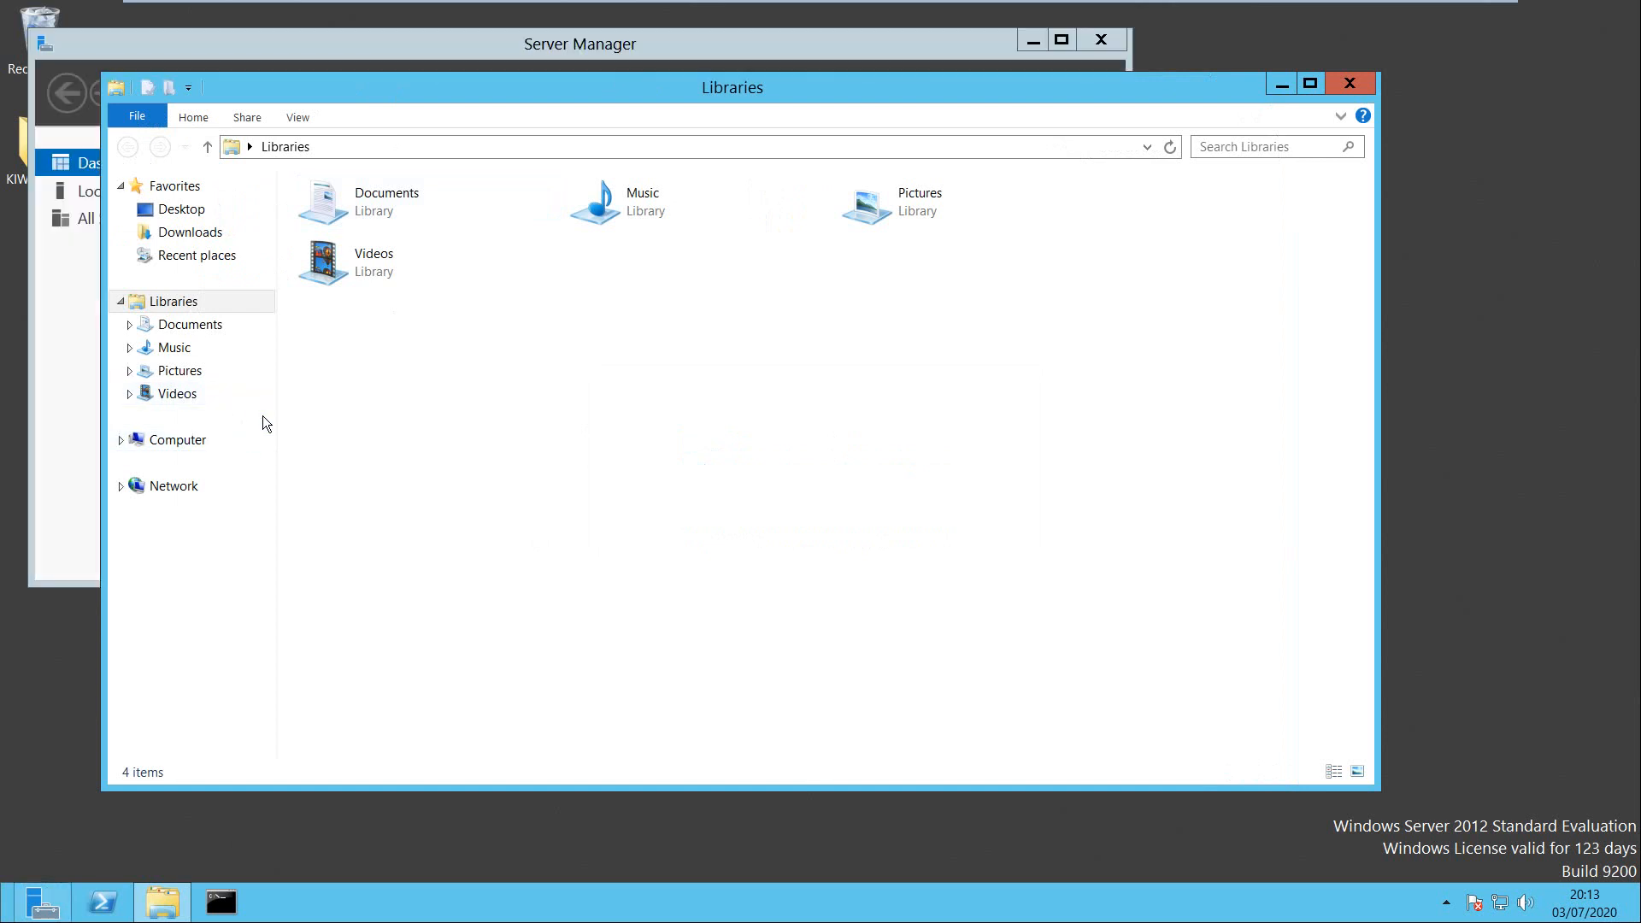
pyautogui.press('alt')
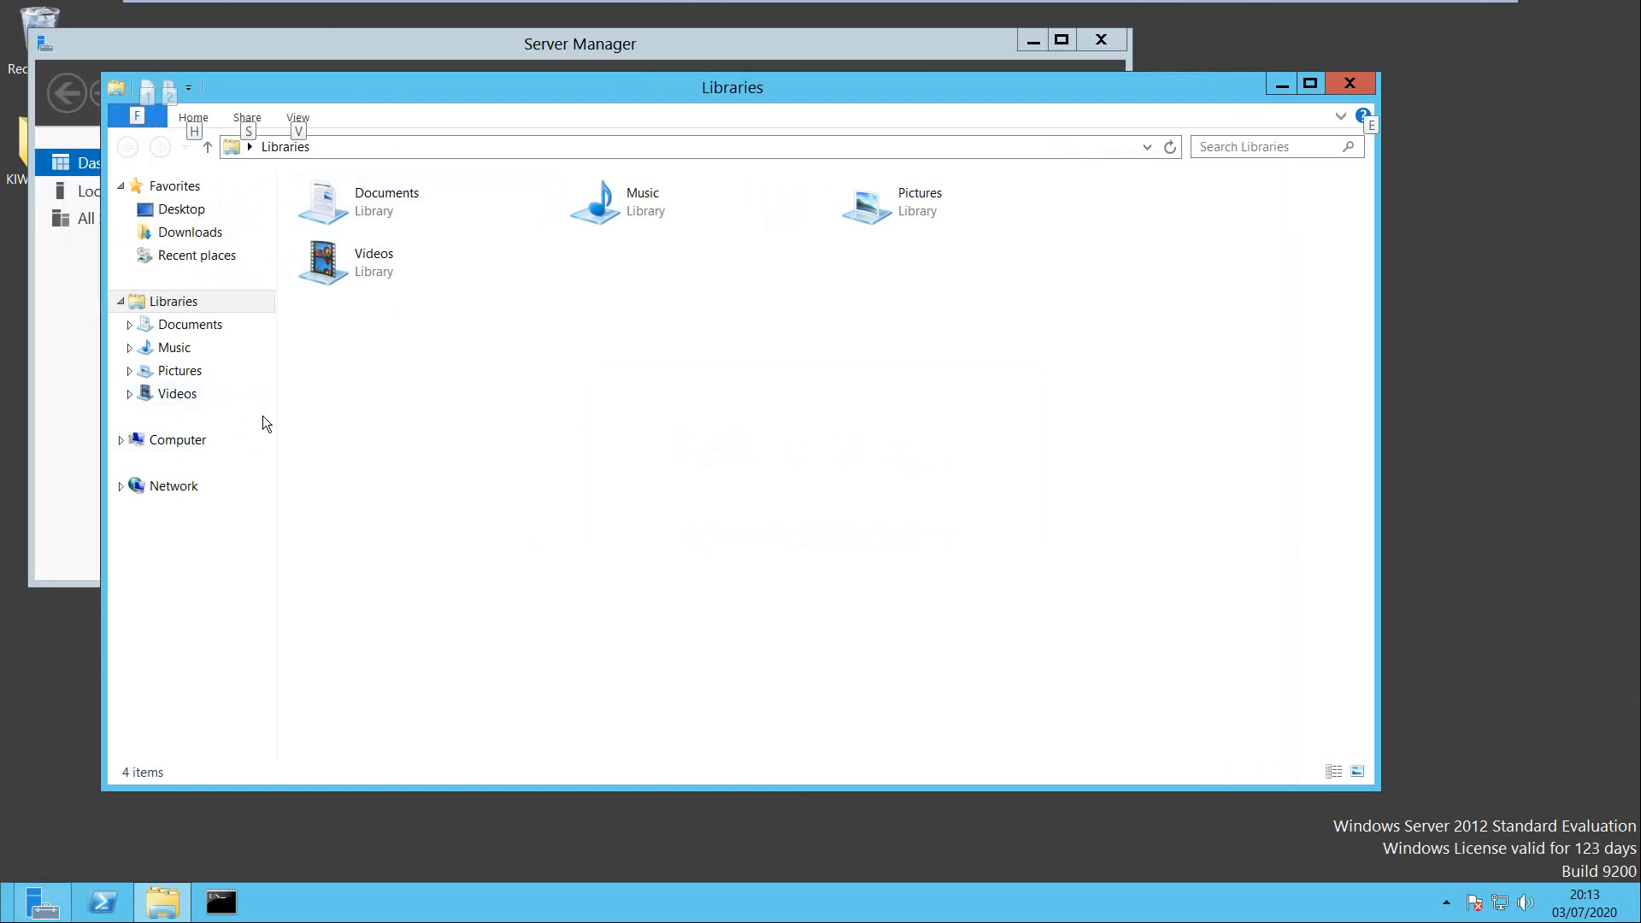
pyautogui.press('alt')
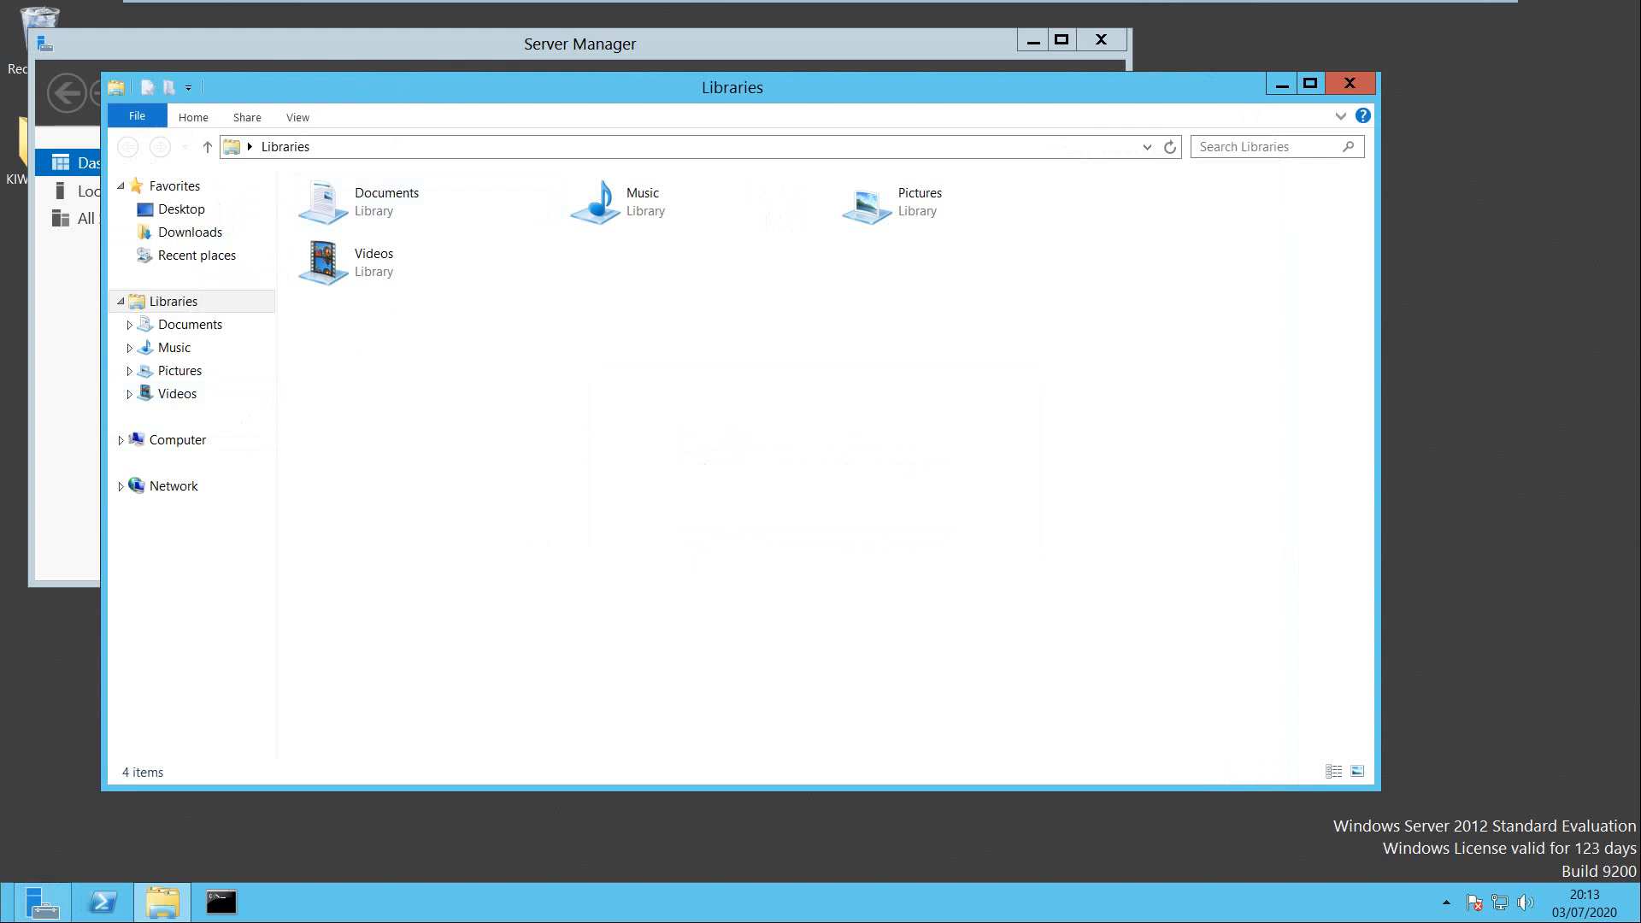
pyautogui.moveTo(2, 921)
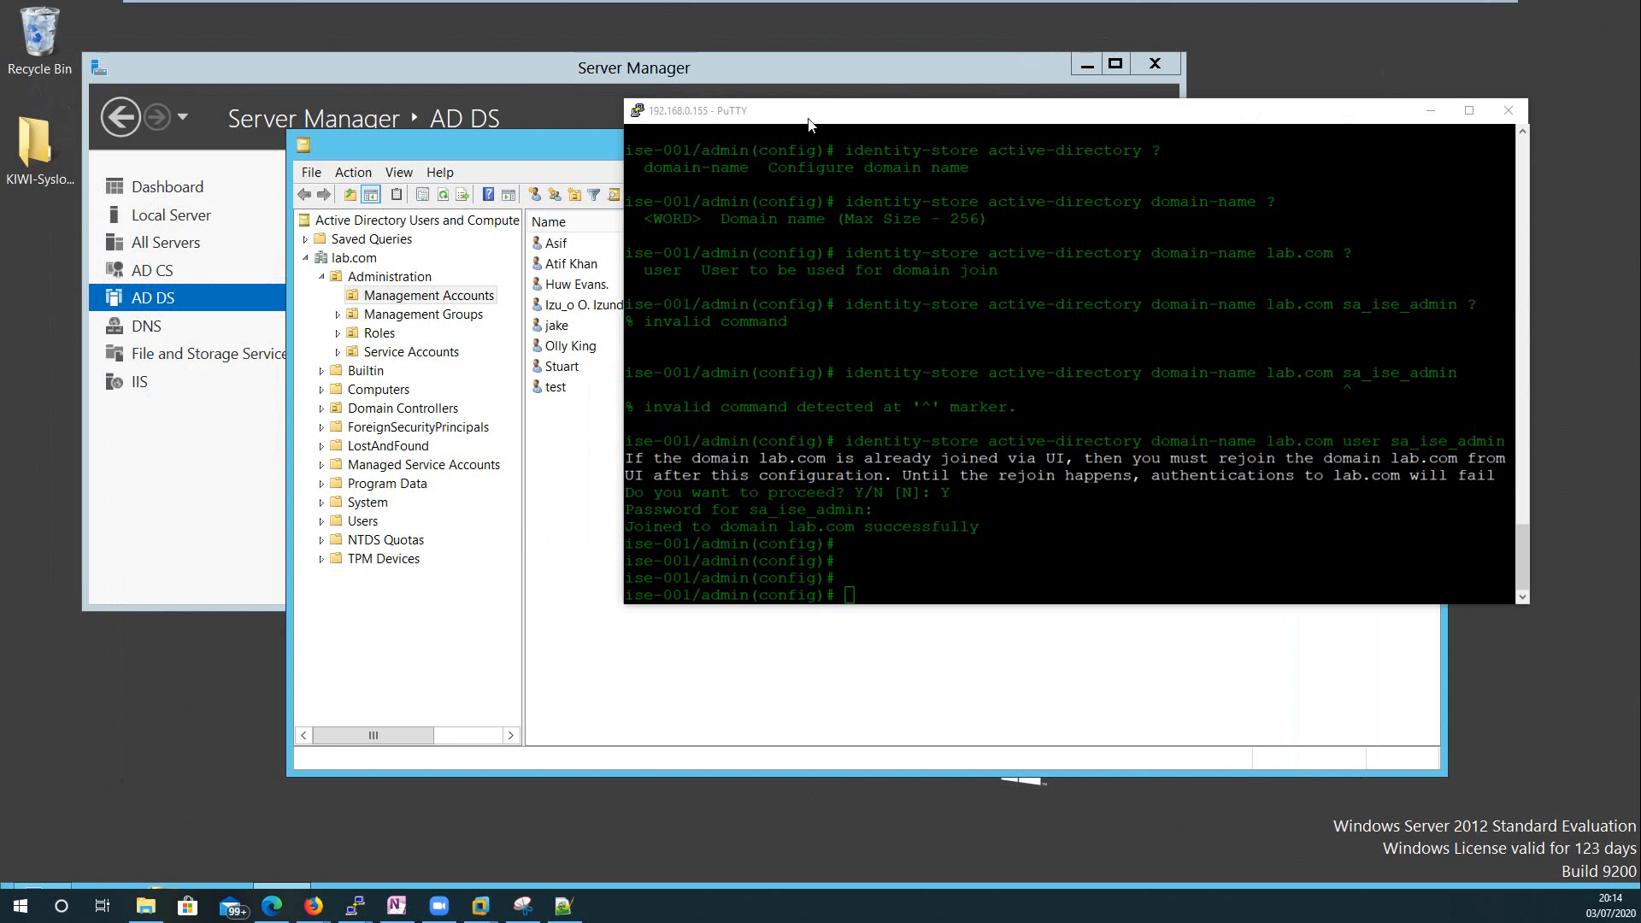
# Inspect the second Management Accounts user's Attribute Editor tab, close it, and open View.
pyautogui.moveTo(808, 118); pyautogui.dragTo(828, 100)
pyautogui.click(554, 464)
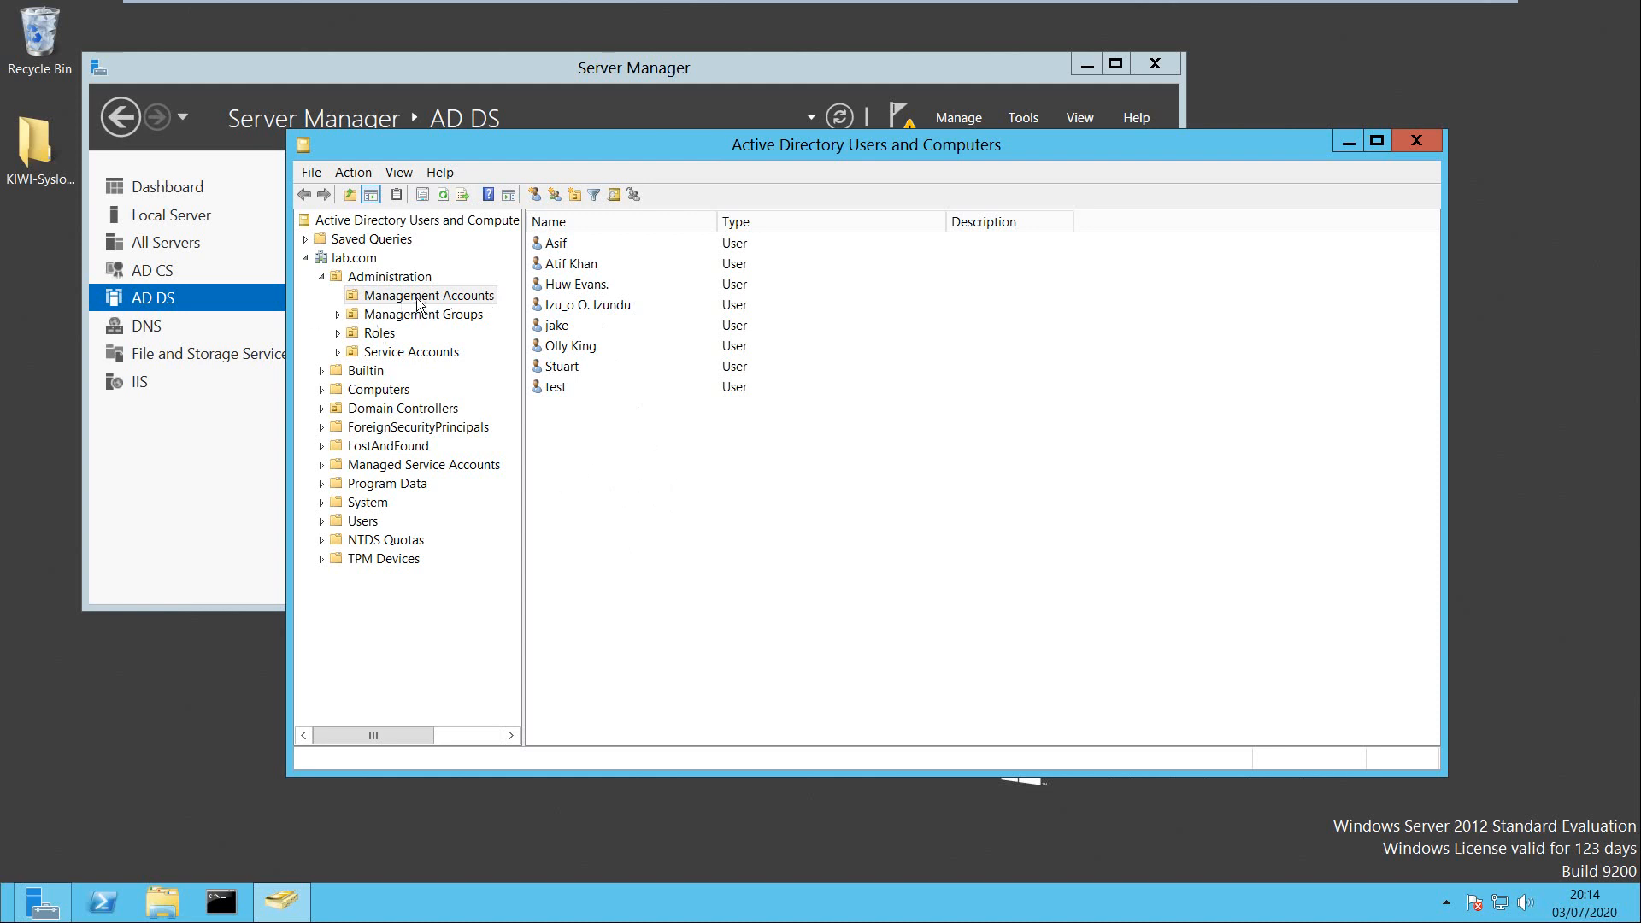
pyautogui.rightClick(572, 264)
pyautogui.click(632, 533)
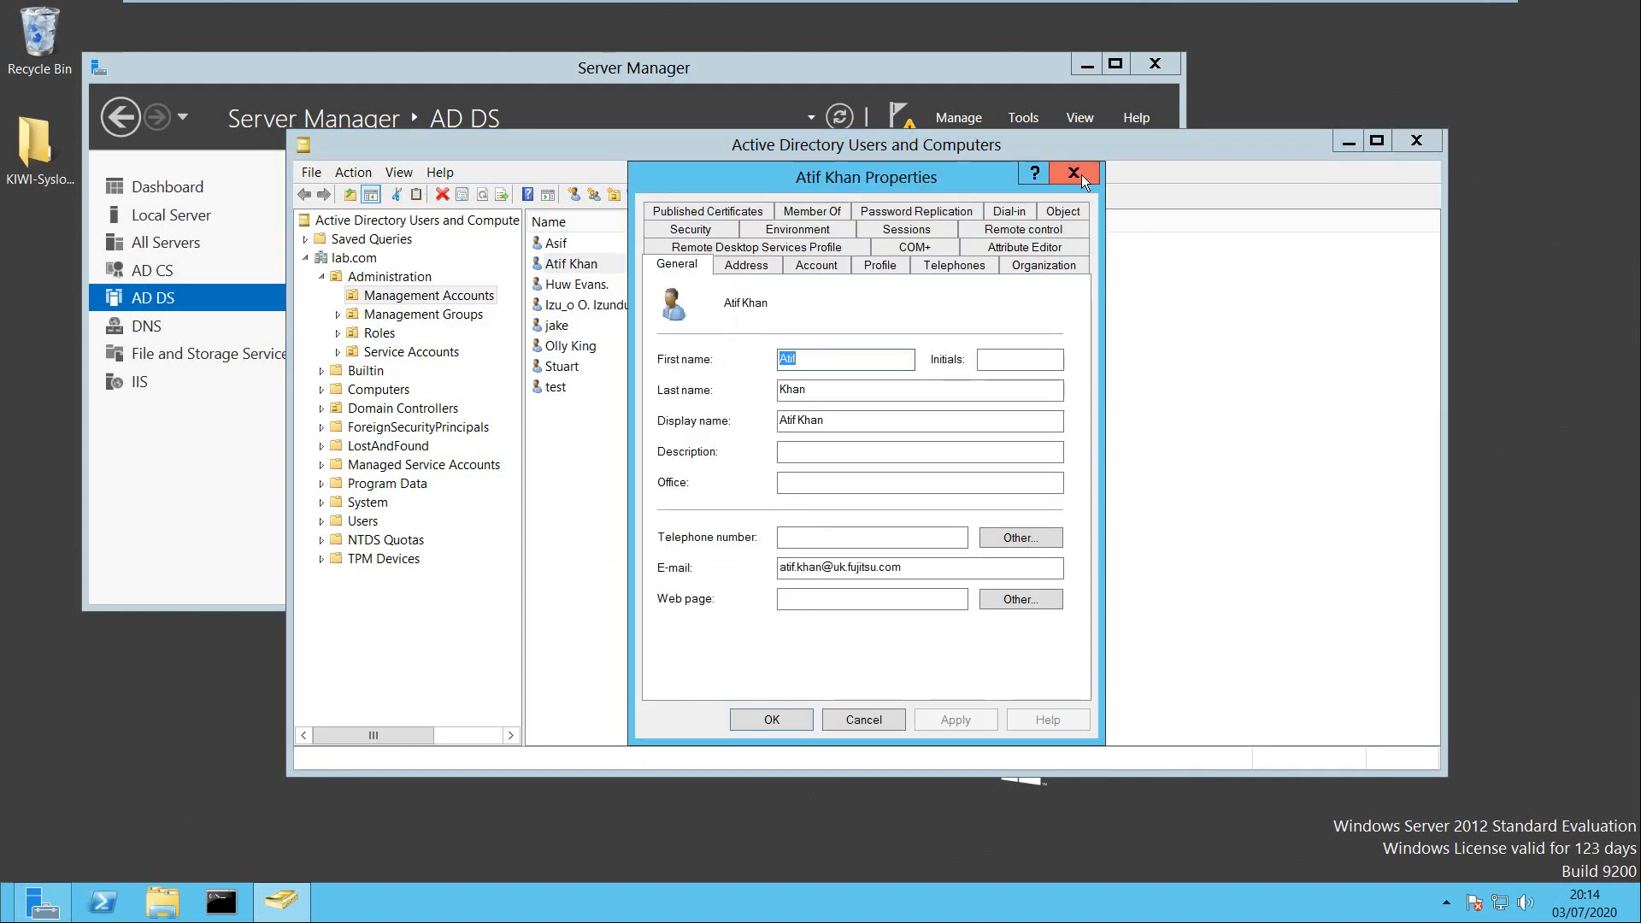
pyautogui.click(1060, 247)
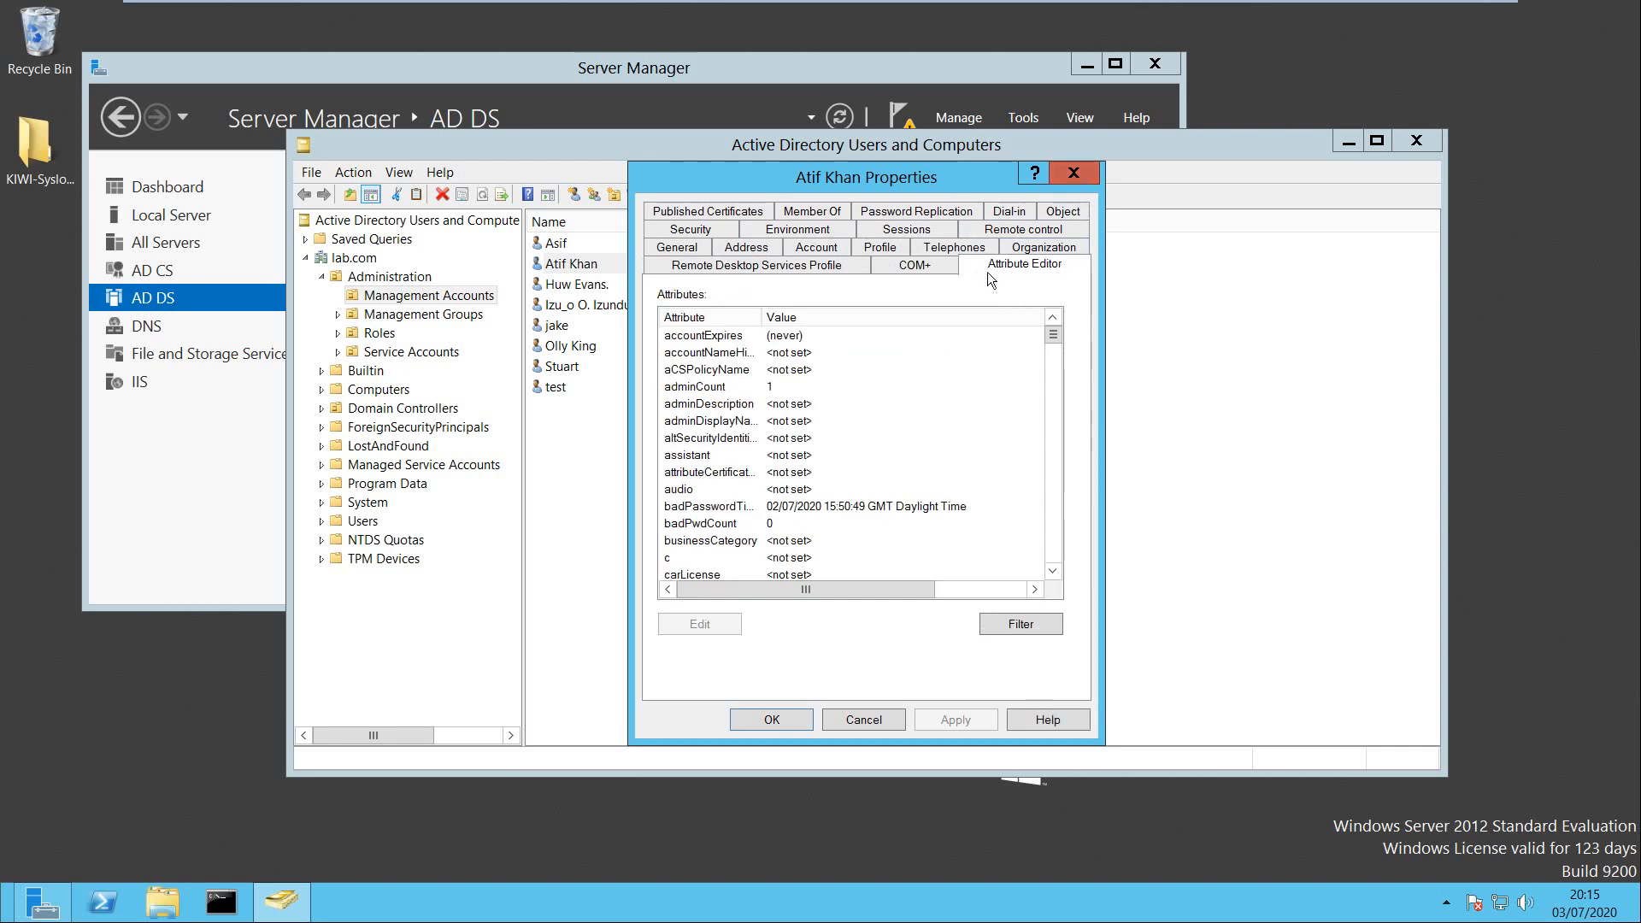
pyautogui.click(1083, 171)
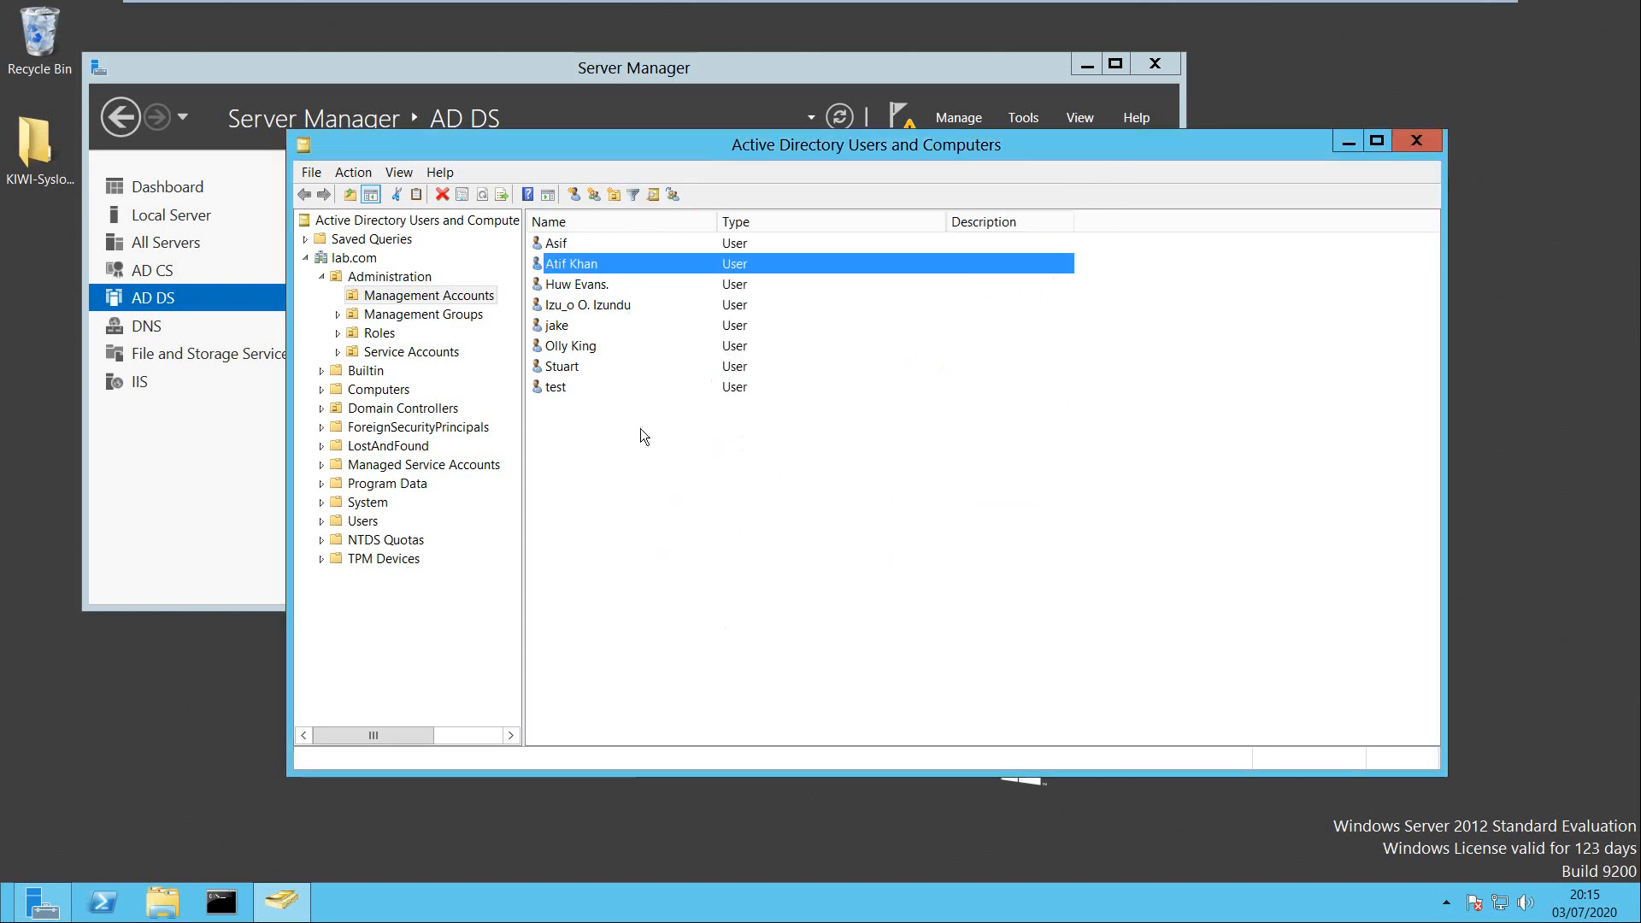
pyautogui.click(390, 174)
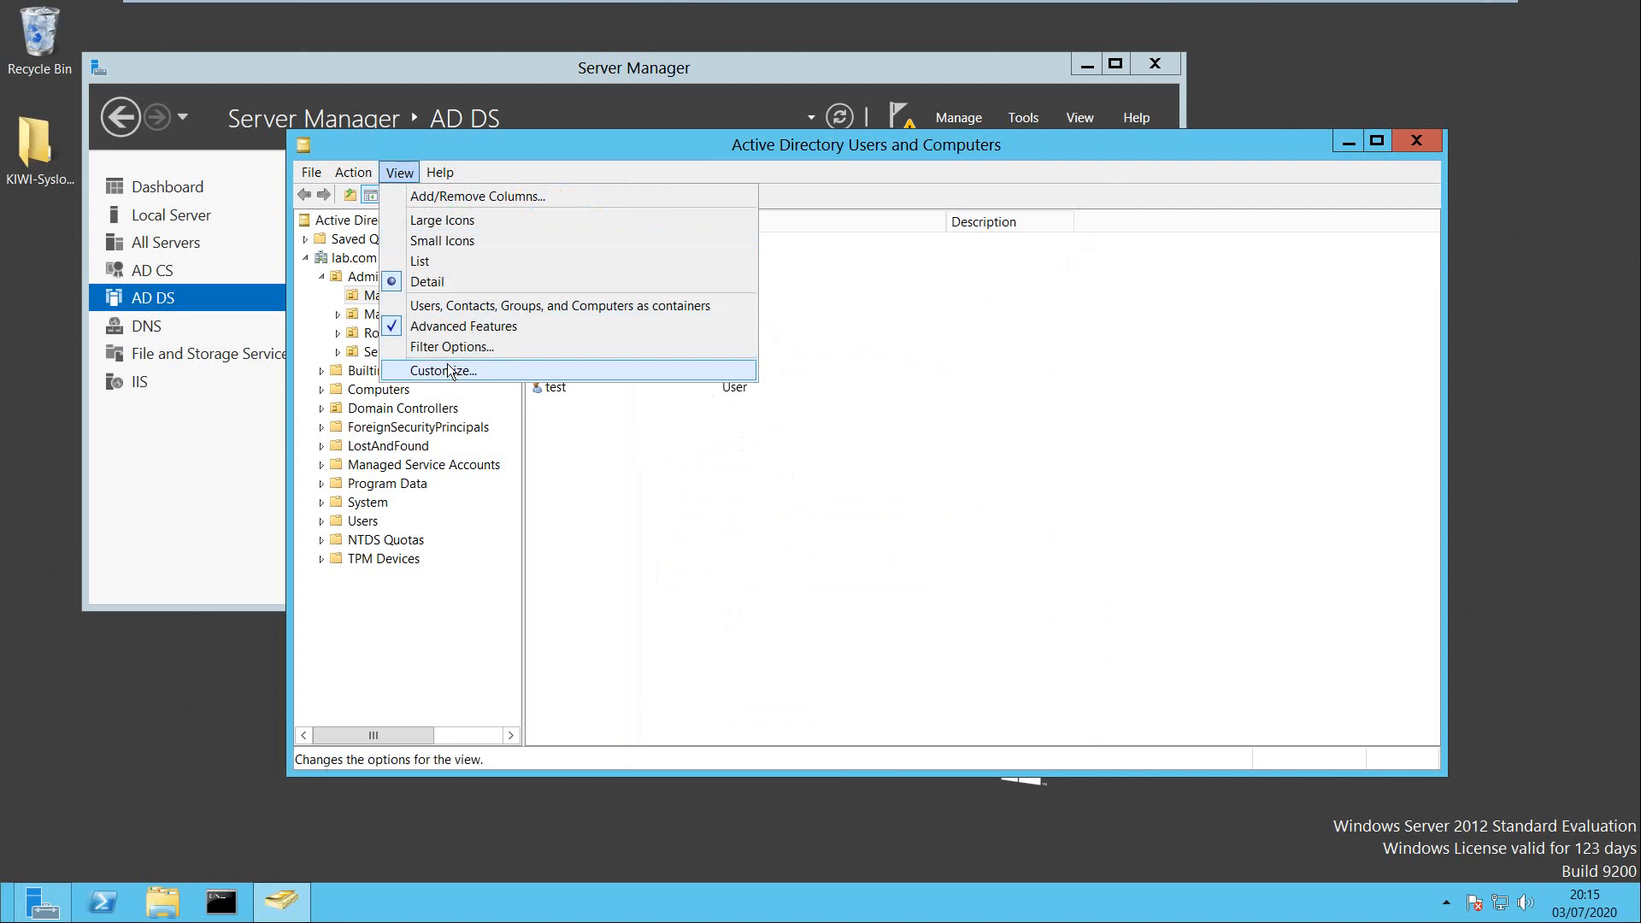
# With advanced features off, open and then close the second Management Accounts user's properties.
pyautogui.click(423, 327)
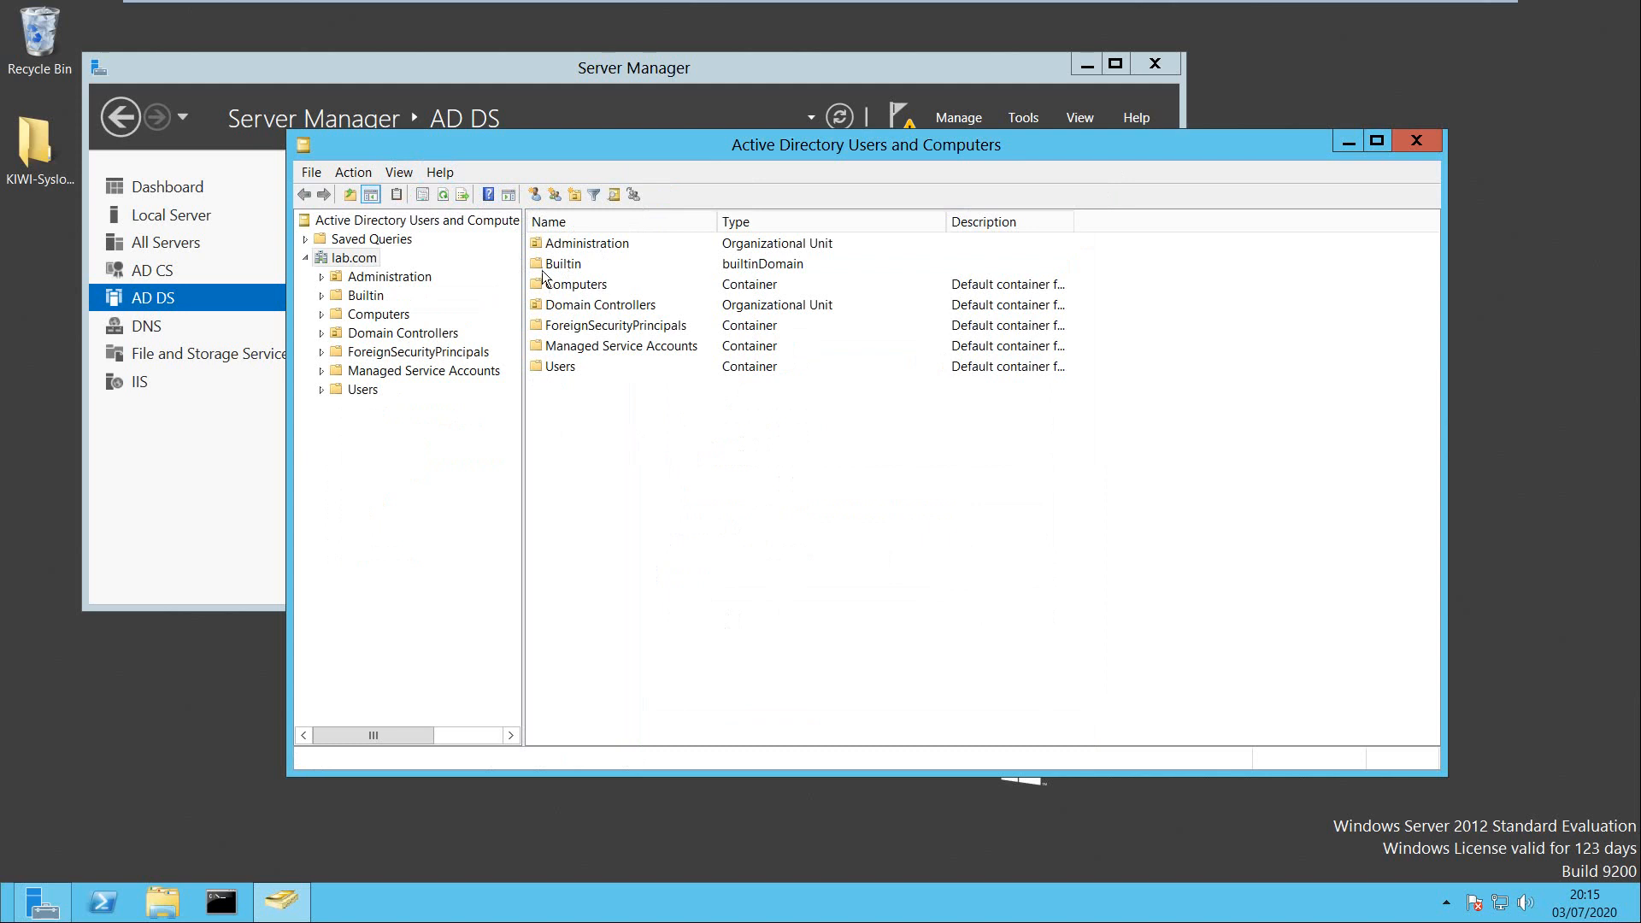
pyautogui.click(390, 279)
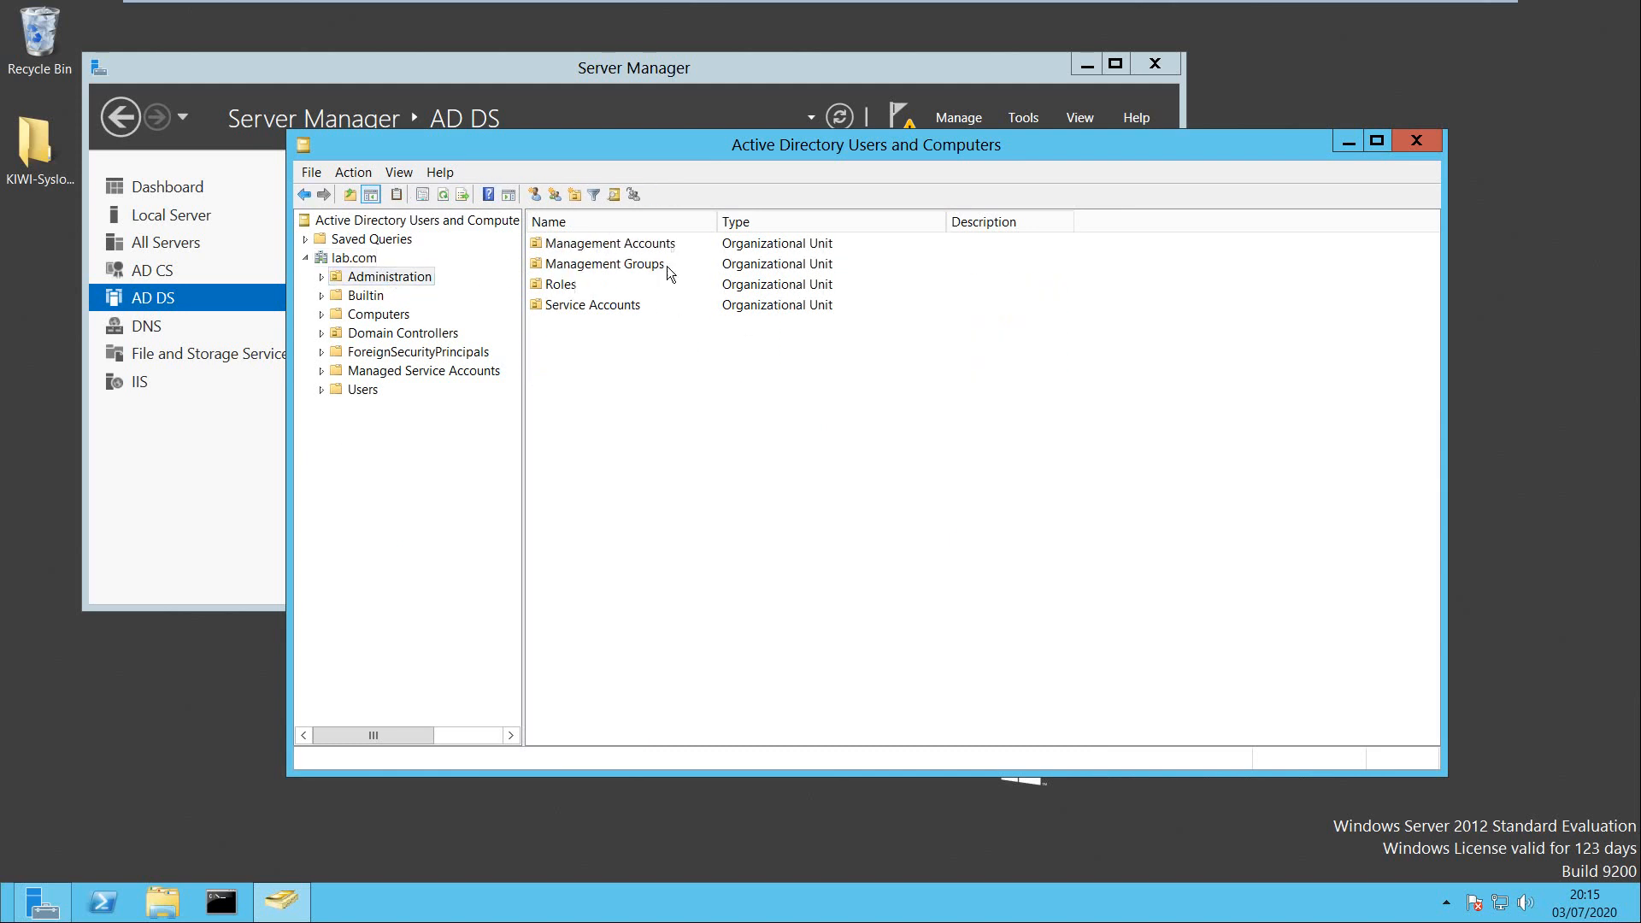
pyautogui.doubleClick(598, 243)
pyautogui.click(580, 263)
pyautogui.rightClick(580, 263)
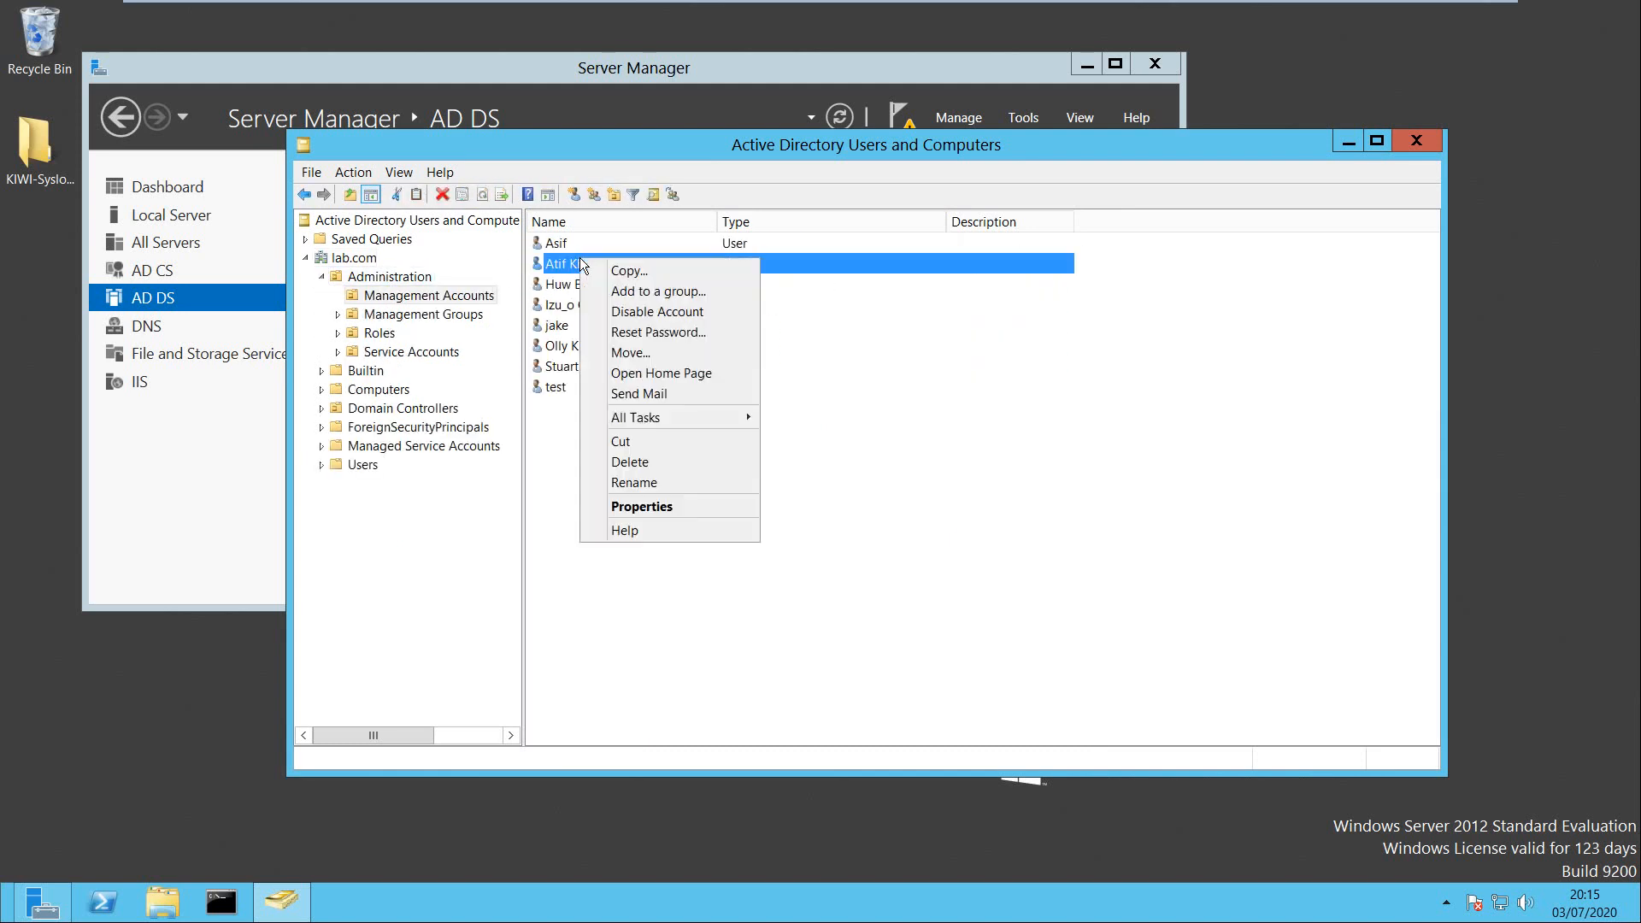
pyautogui.click(694, 504)
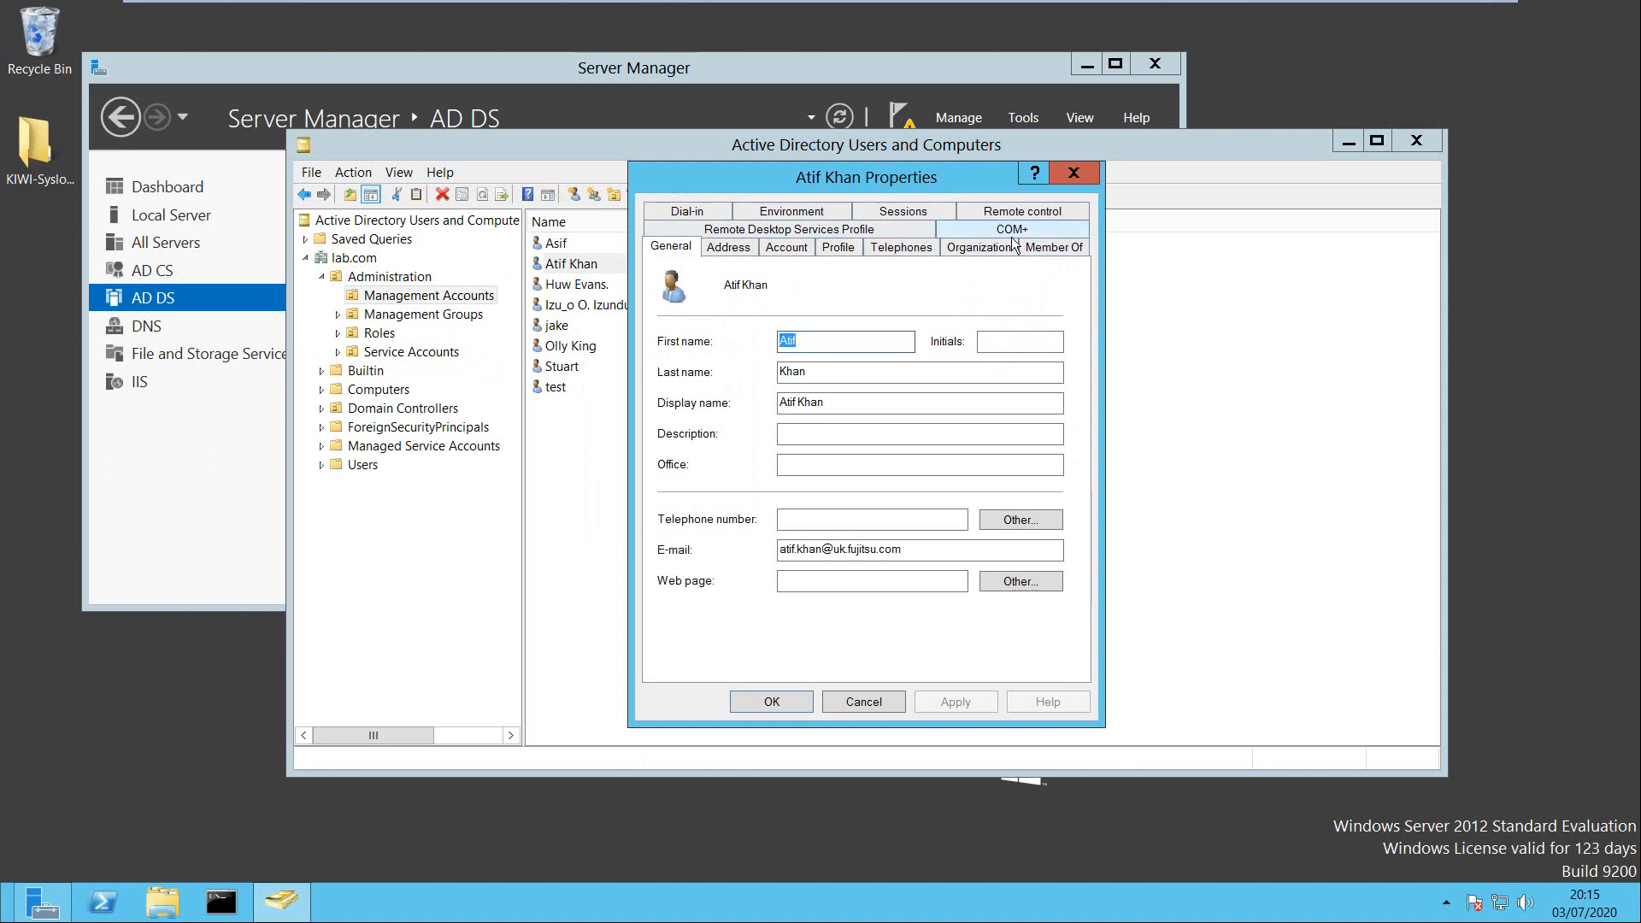
pyautogui.click(1075, 176)
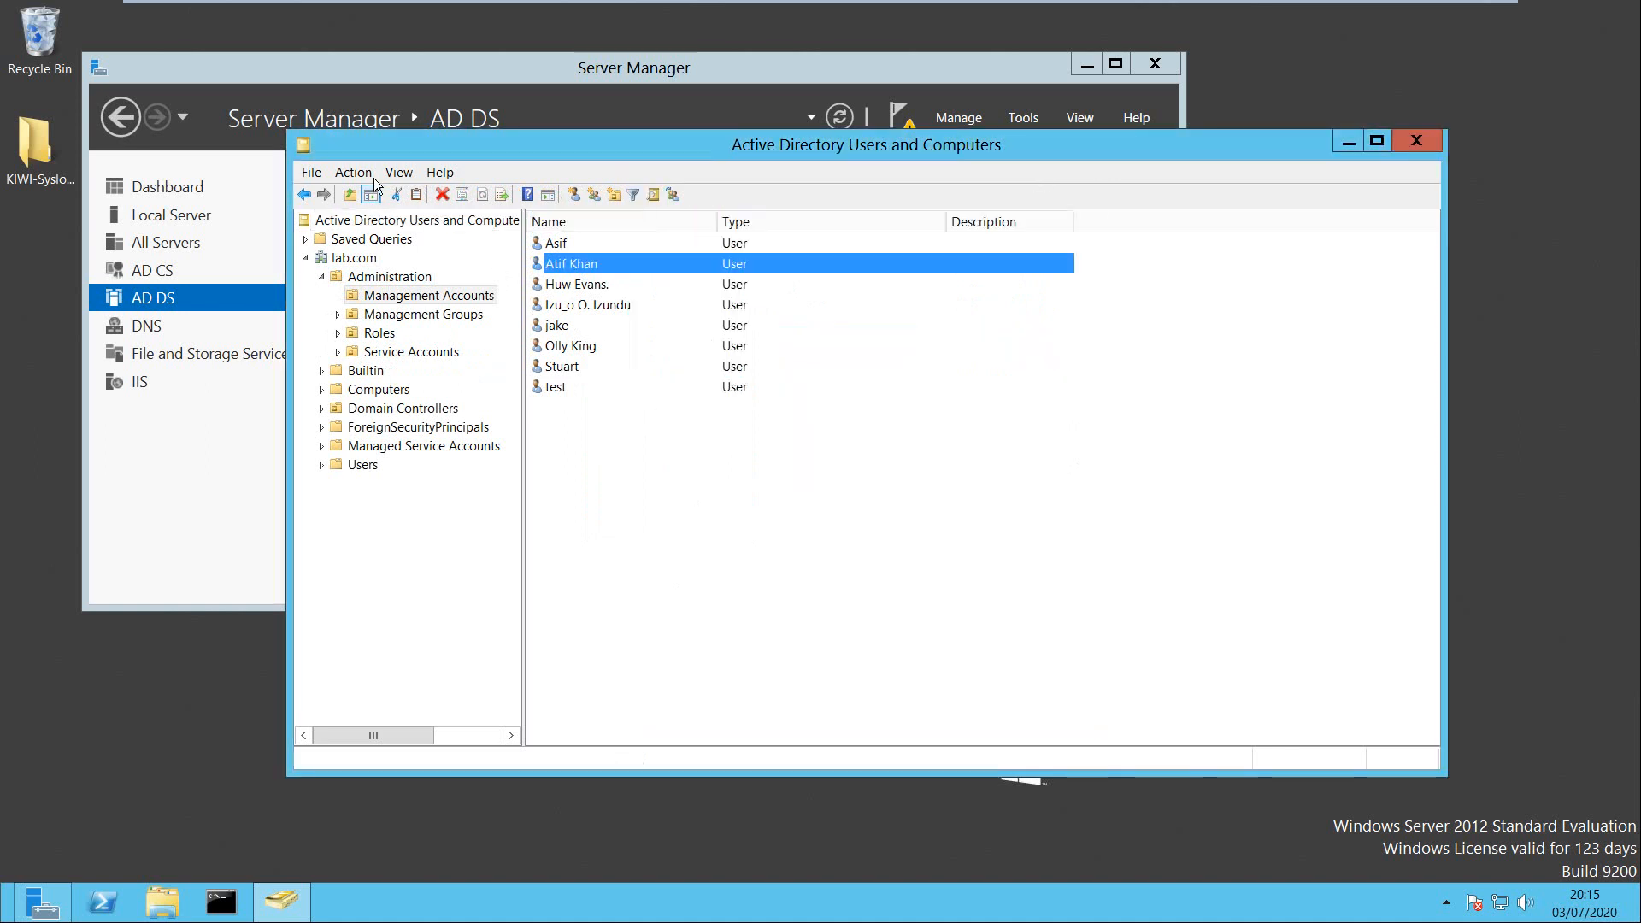
# Turn on View > Advanced Features and reopen the second user's properties on the Attribute Editor tab.
pyautogui.click(399, 172)
pyautogui.click(464, 326)
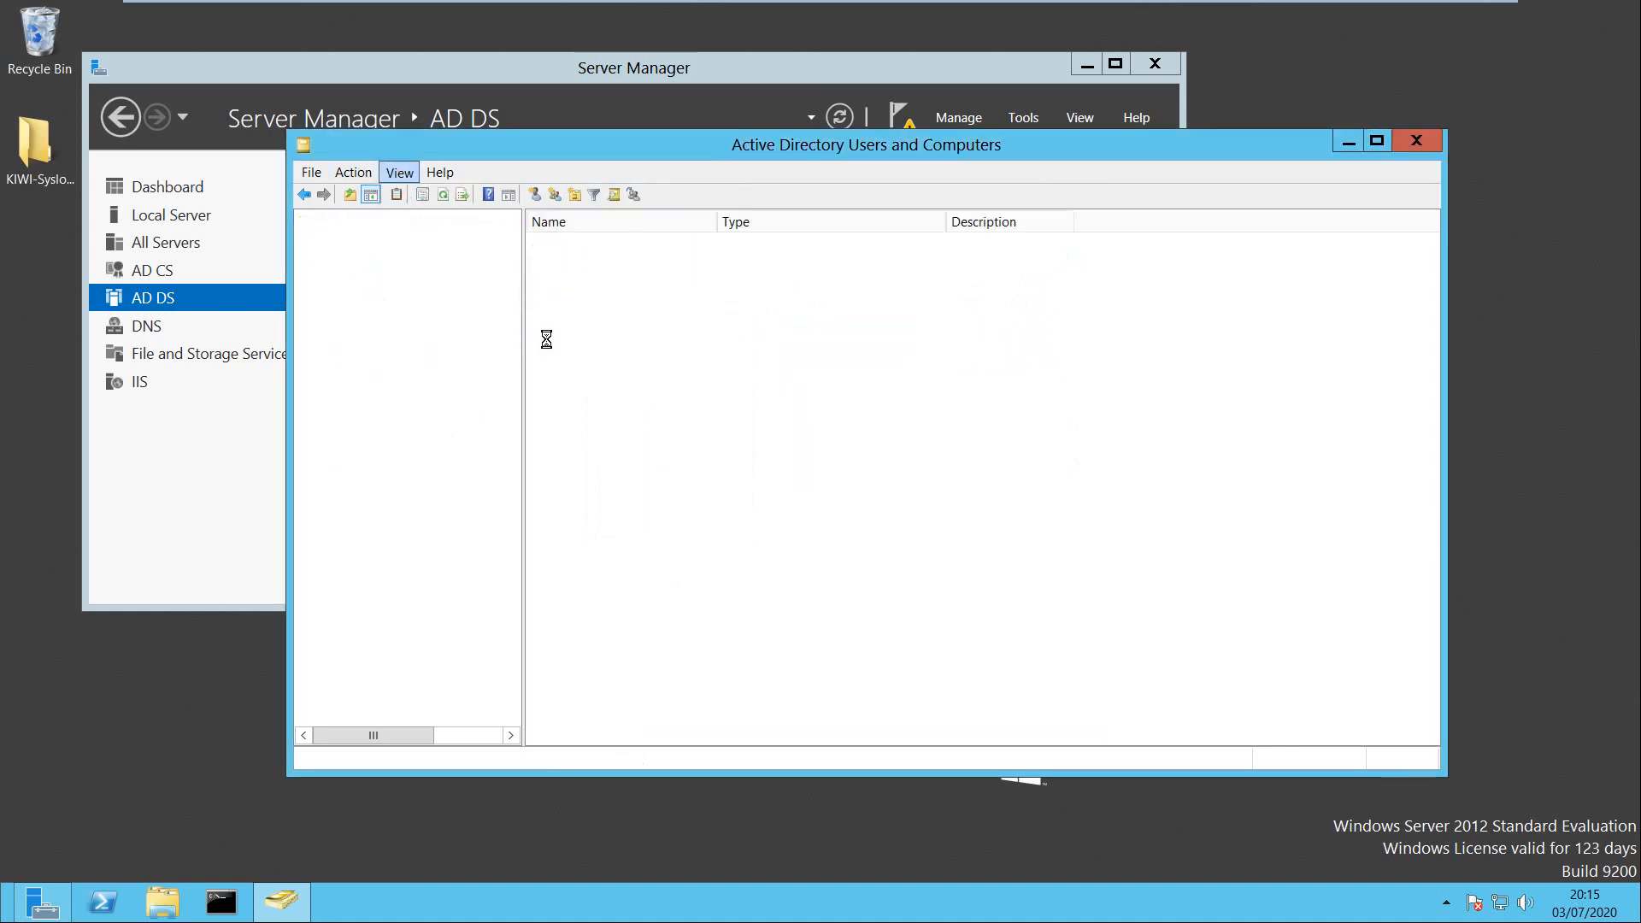
pyautogui.click(321, 277)
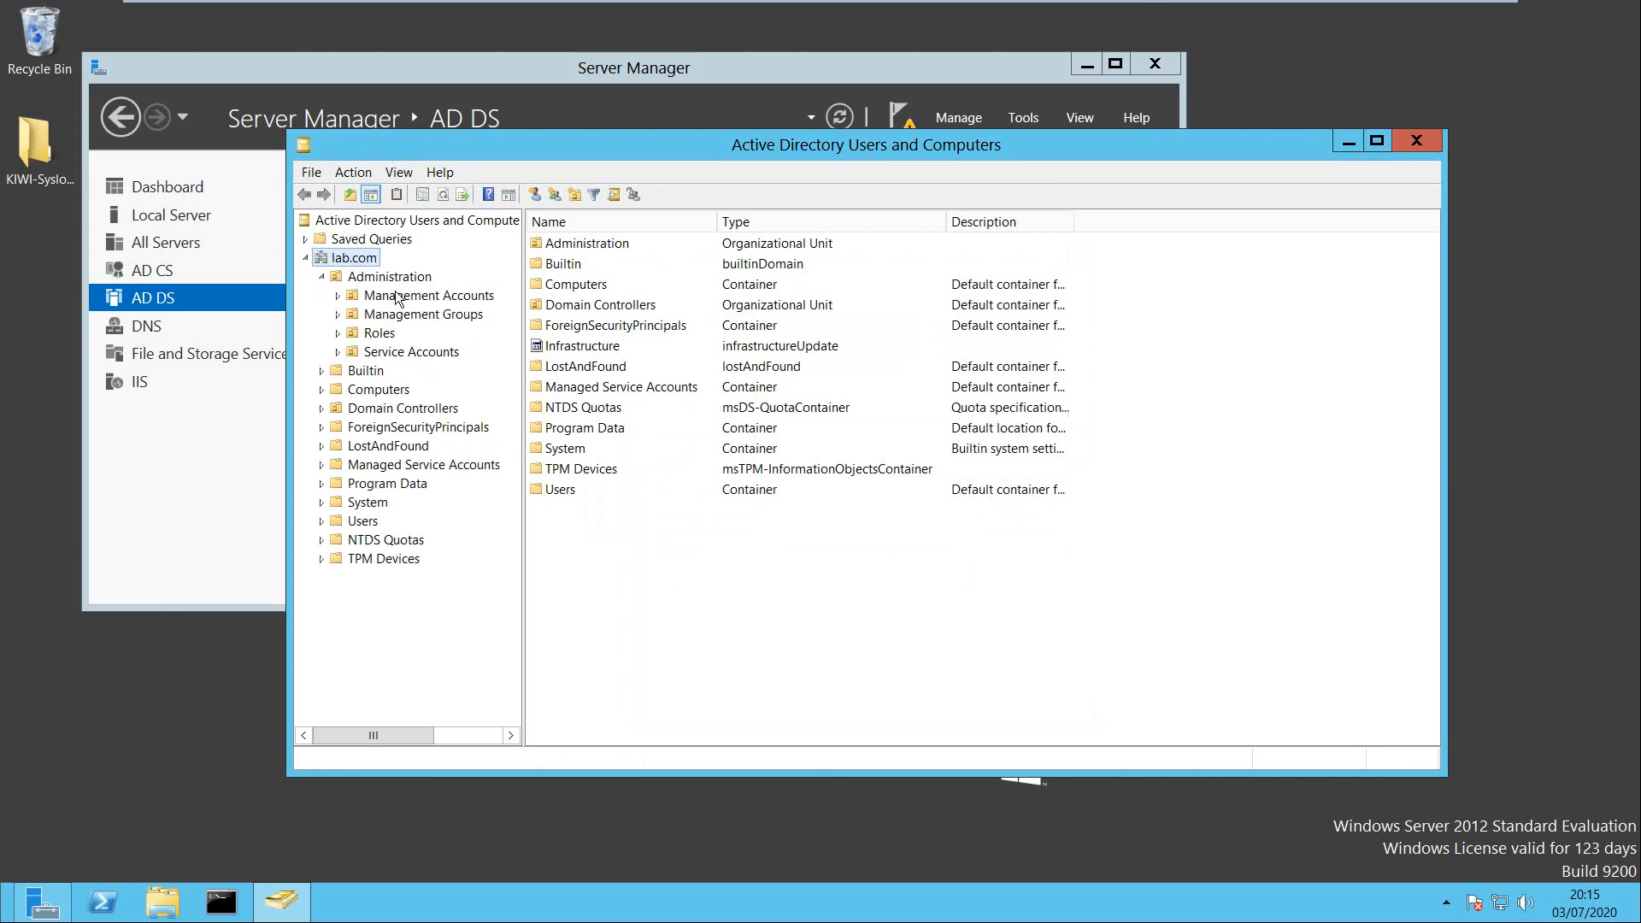
pyautogui.click(473, 299)
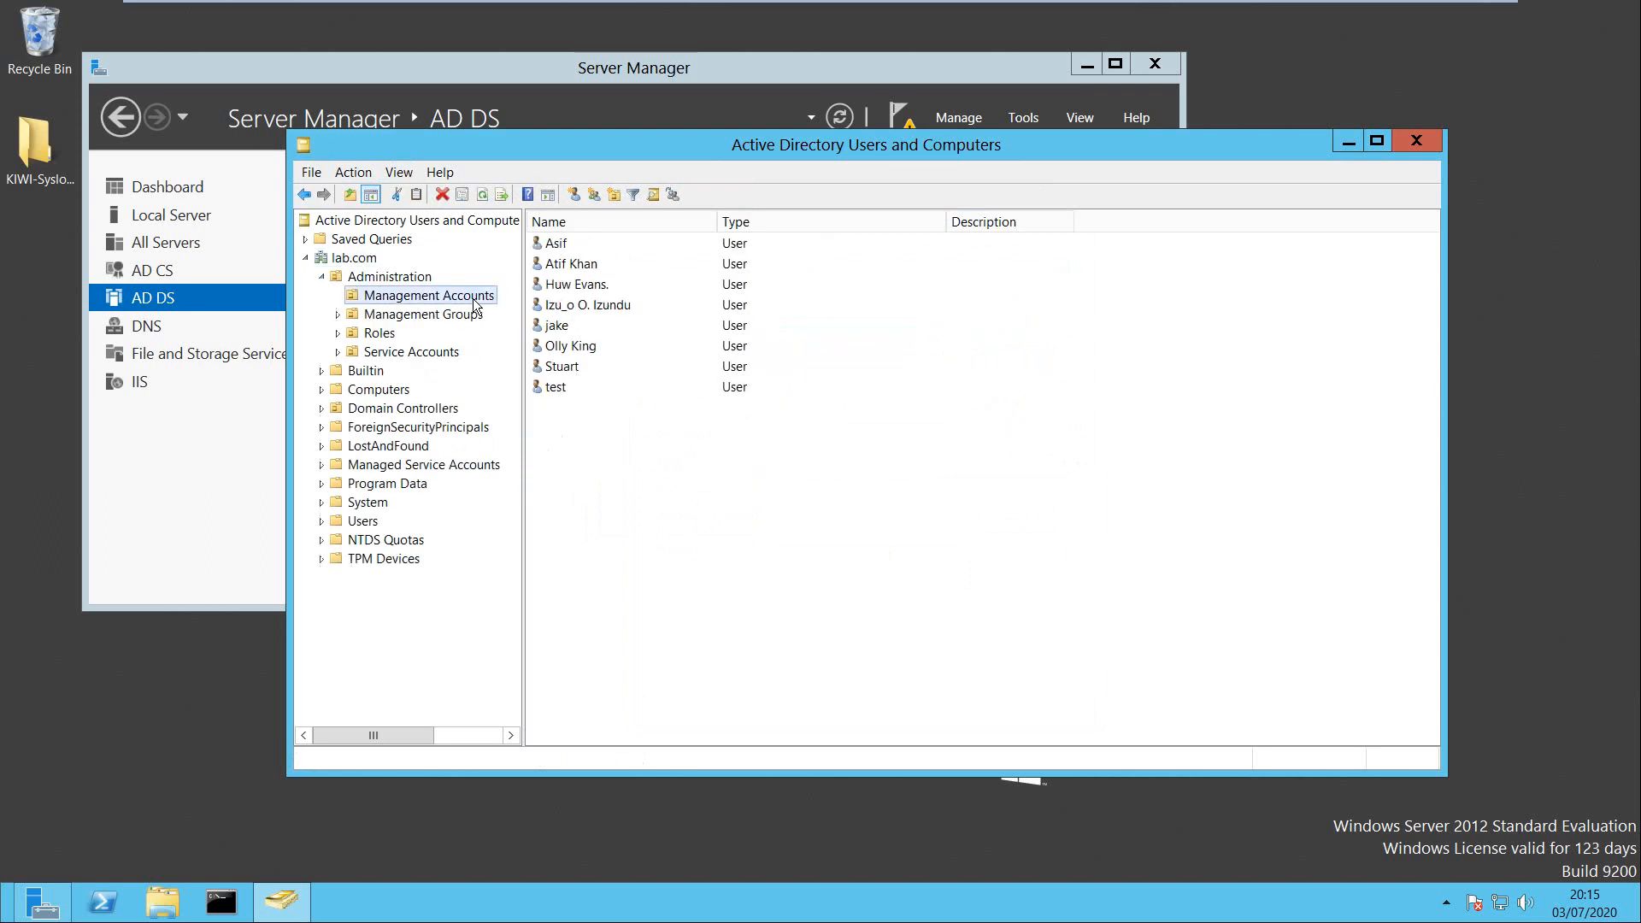
pyautogui.click(563, 264)
pyautogui.rightClick(562, 264)
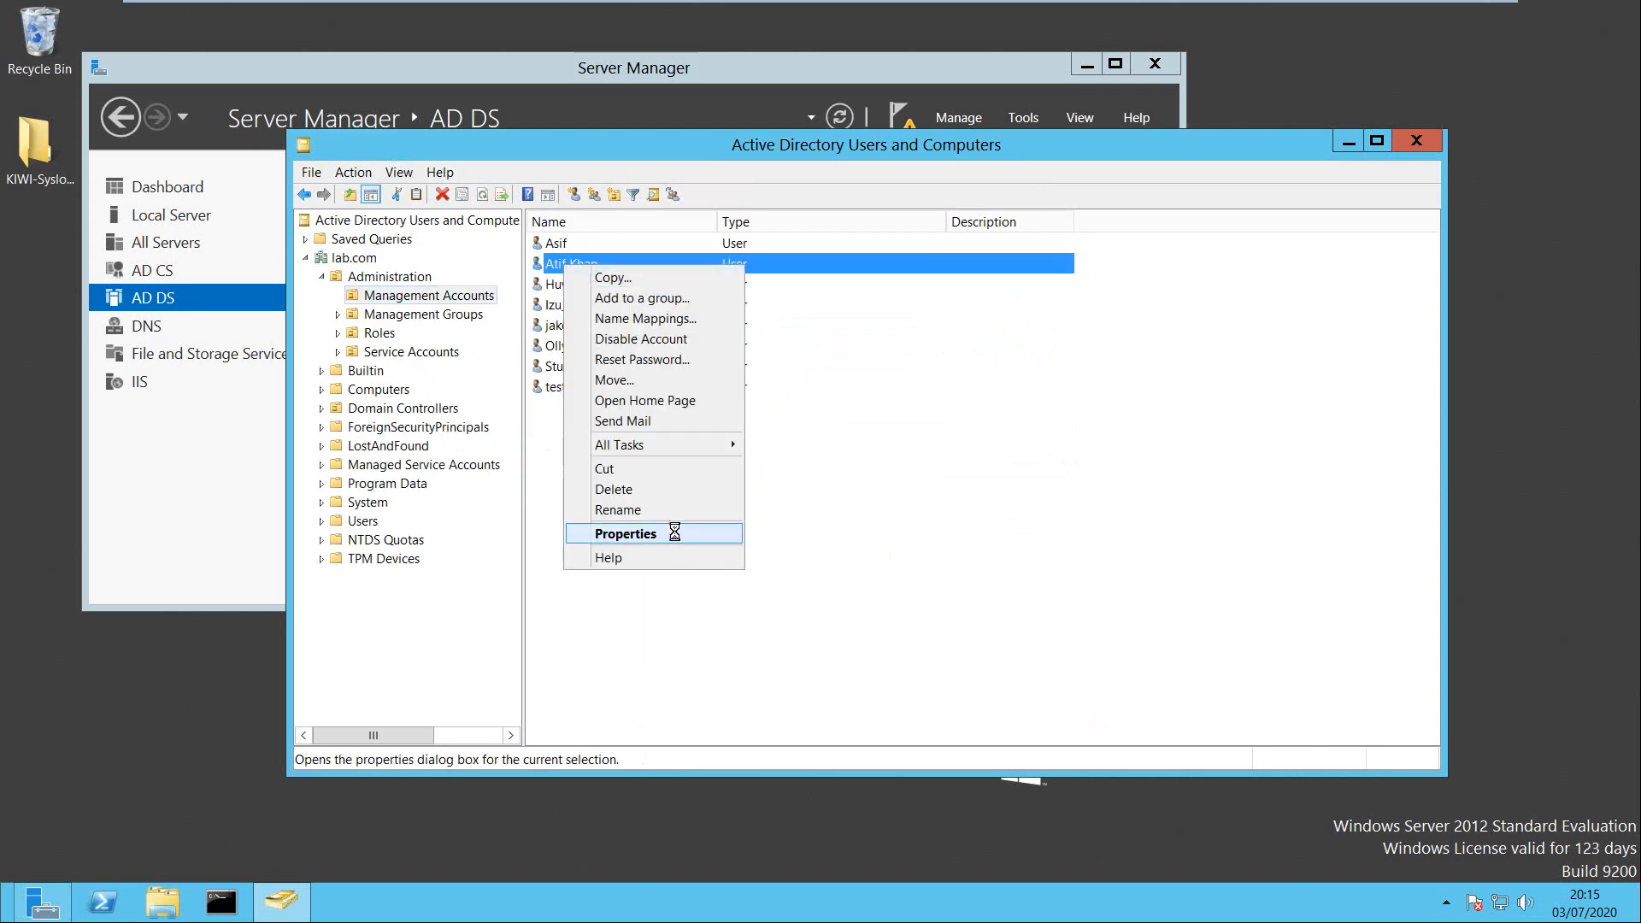
pyautogui.click(675, 535)
pyautogui.click(1043, 250)
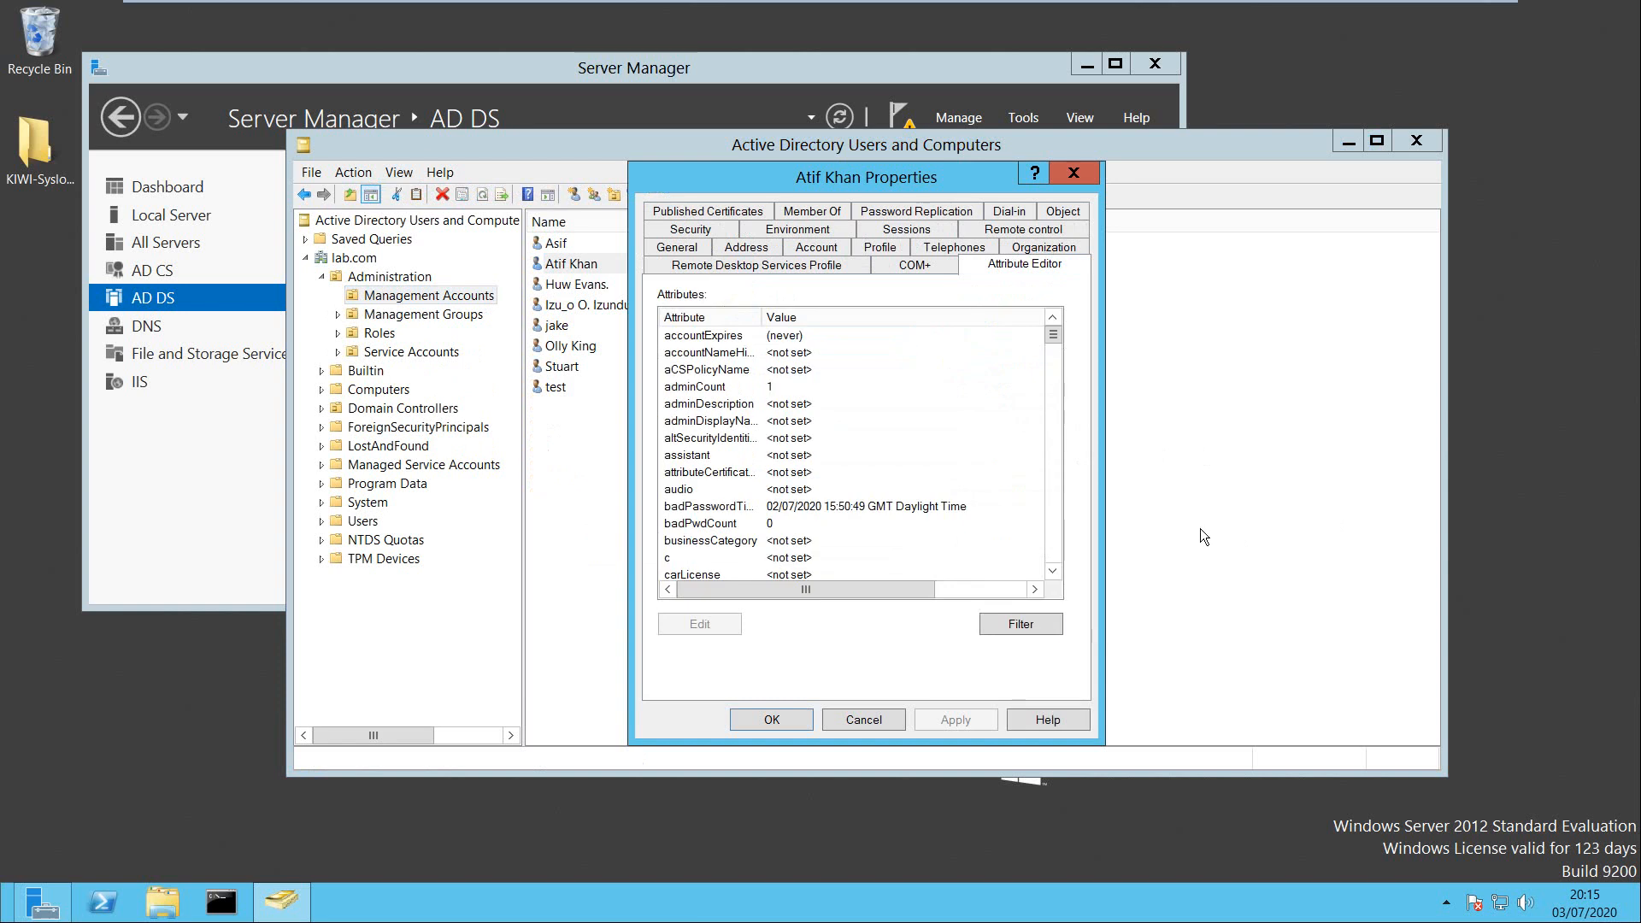
# Jump to the gidNumber attribute and confirm its value is 110 in the Integer Attribute Editor.
pyautogui.click(713, 369)
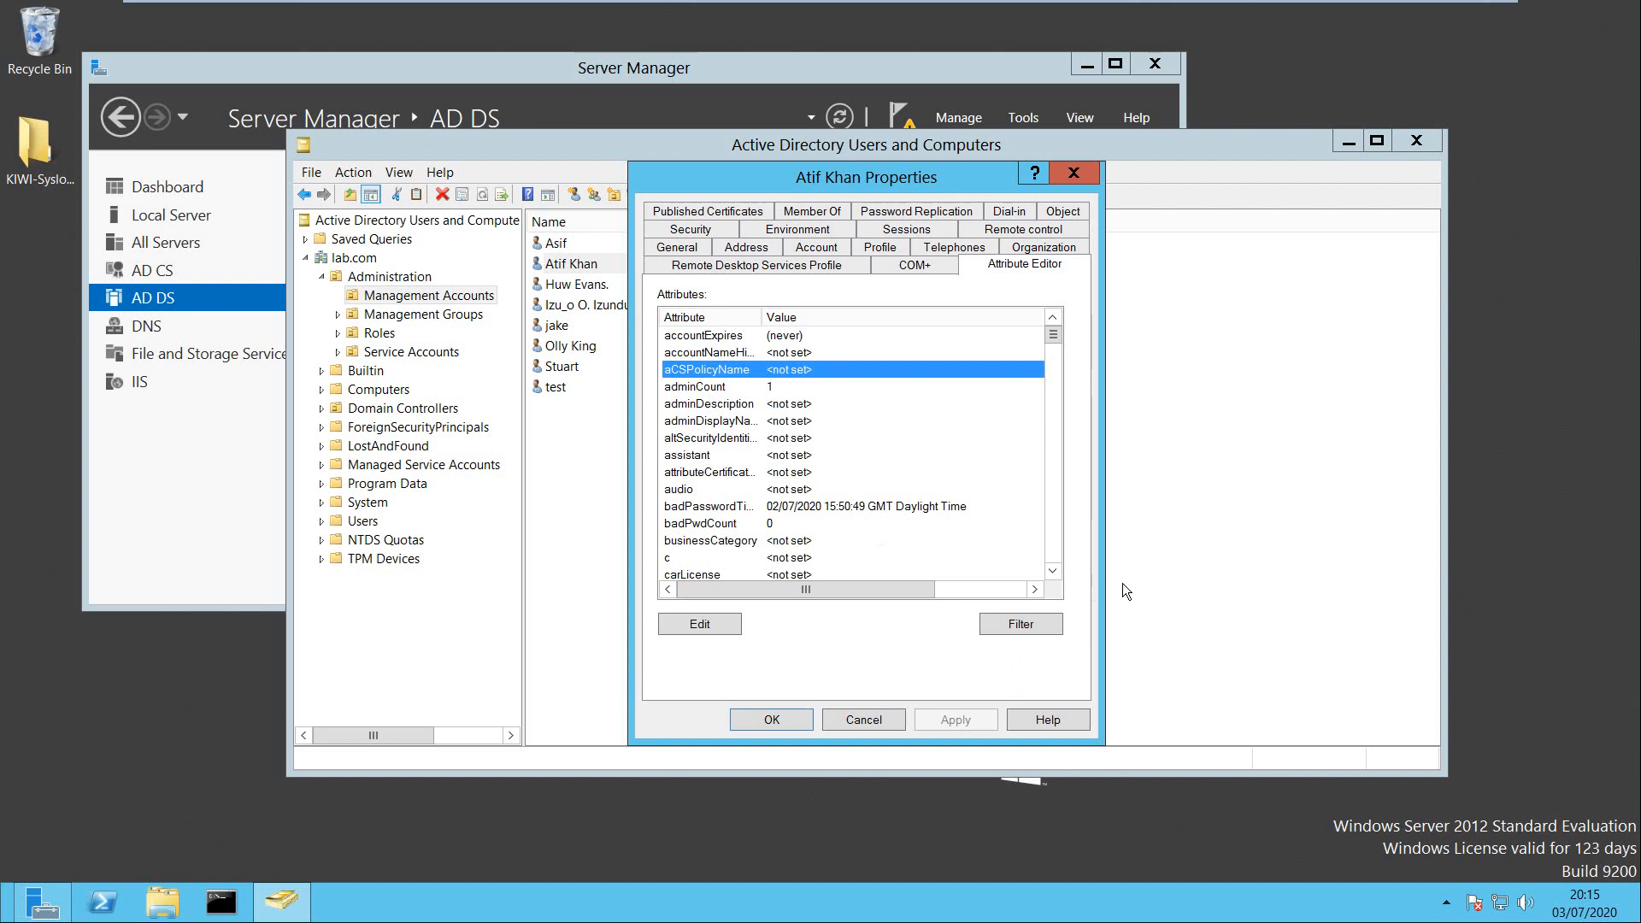
pyautogui.press('g')
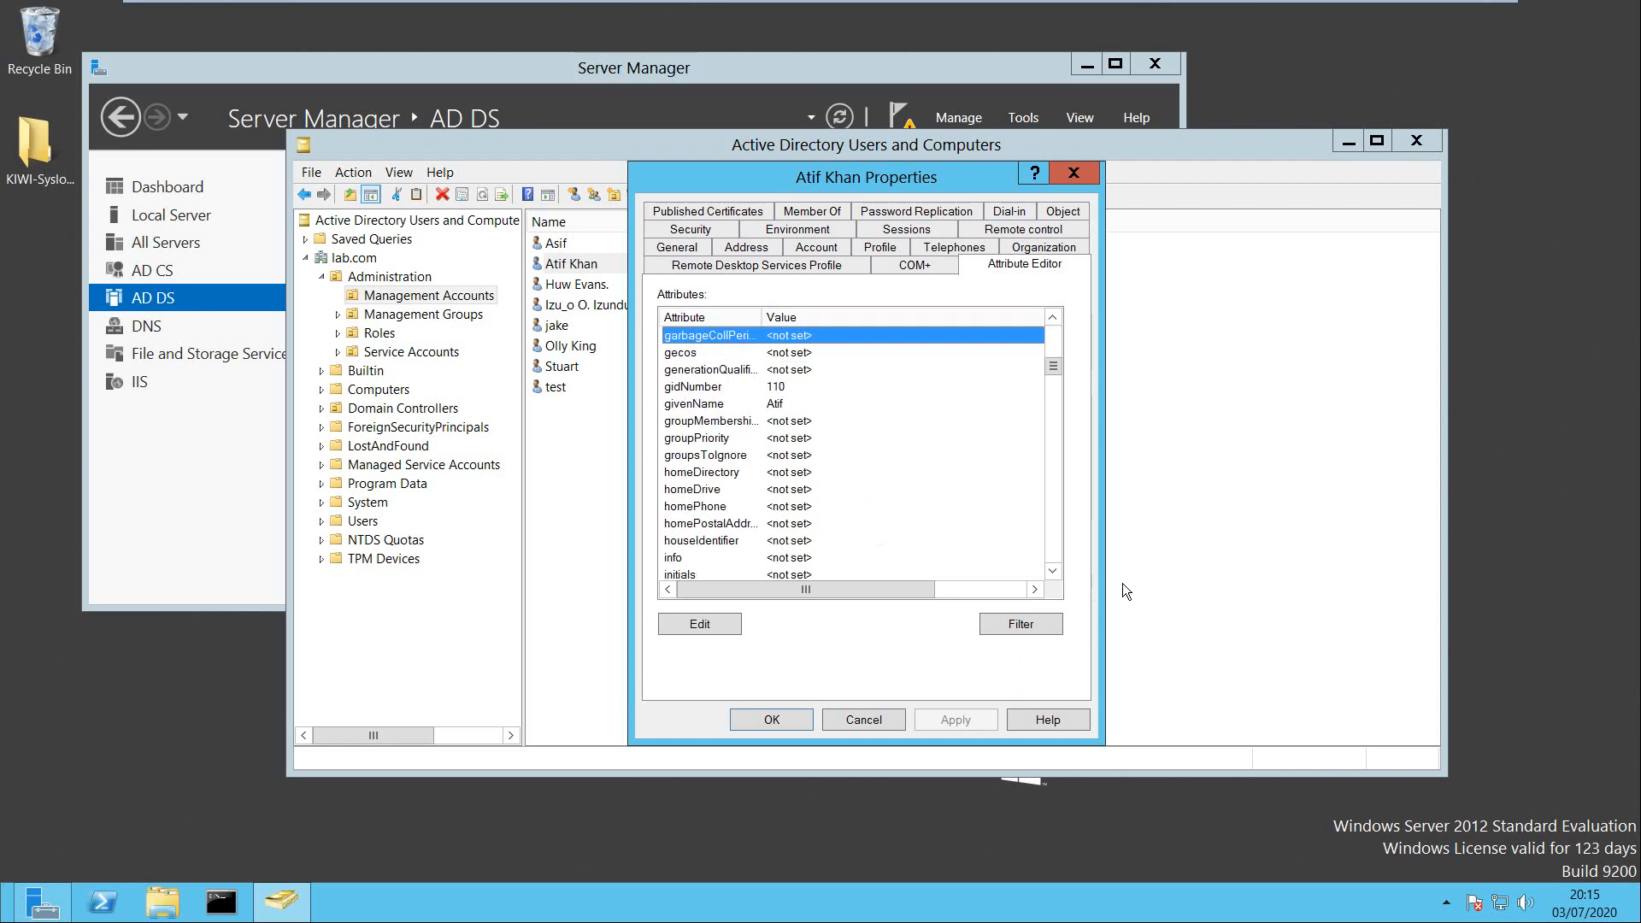
pyautogui.press('g')
pyautogui.press('i')
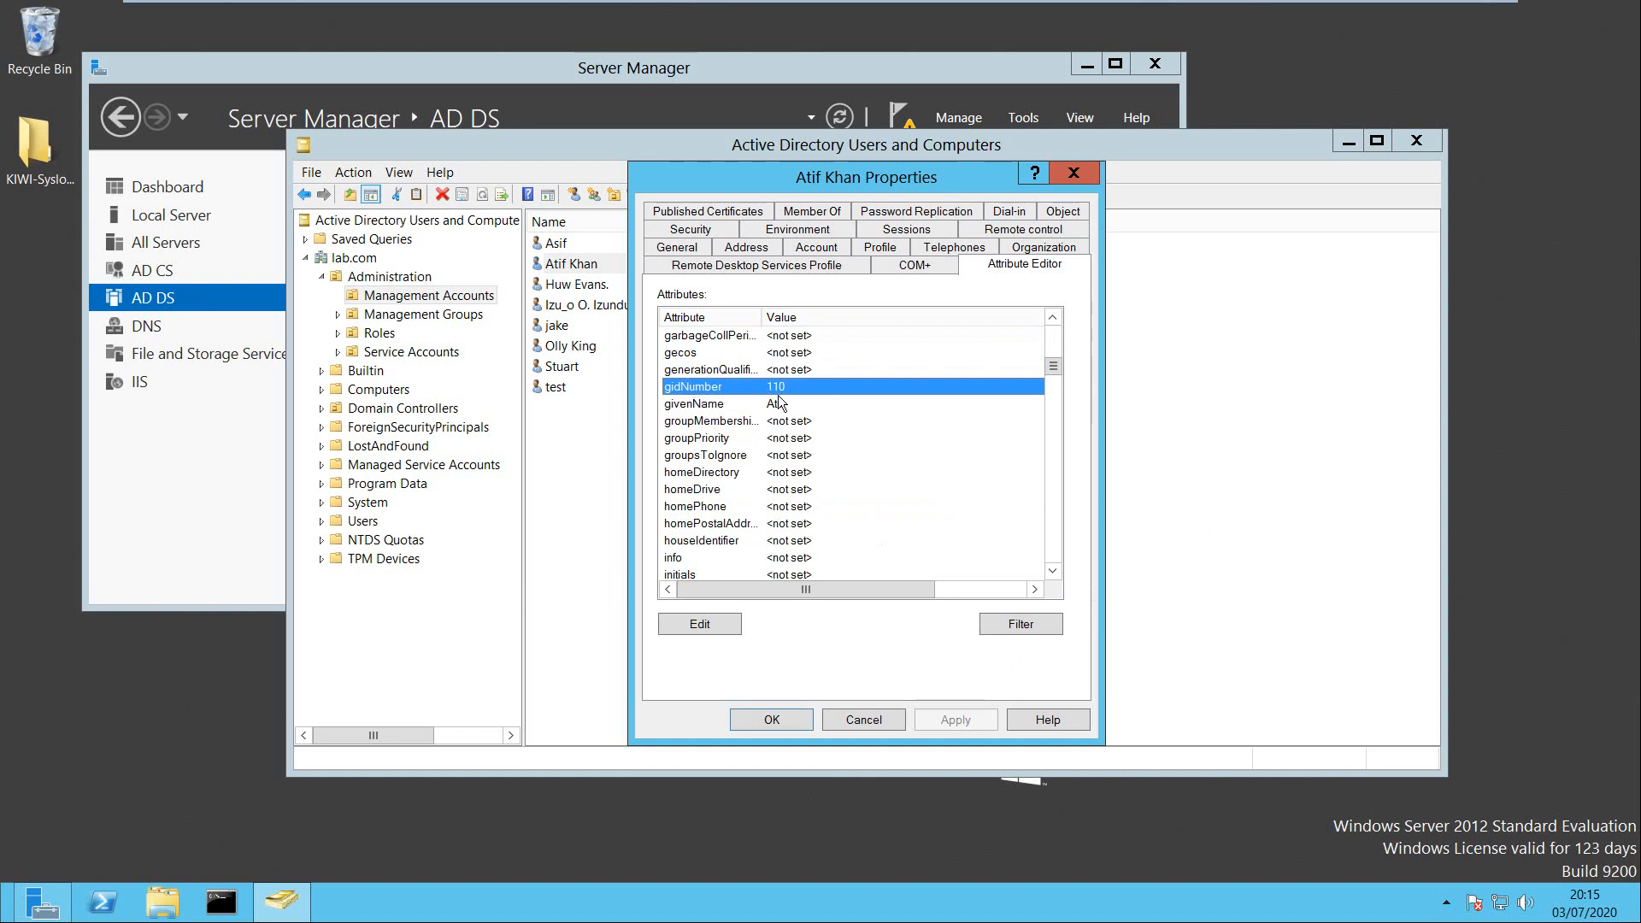
pyautogui.doubleClick(718, 388)
pyautogui.moveTo(794, 391); pyautogui.dragTo(682, 386)
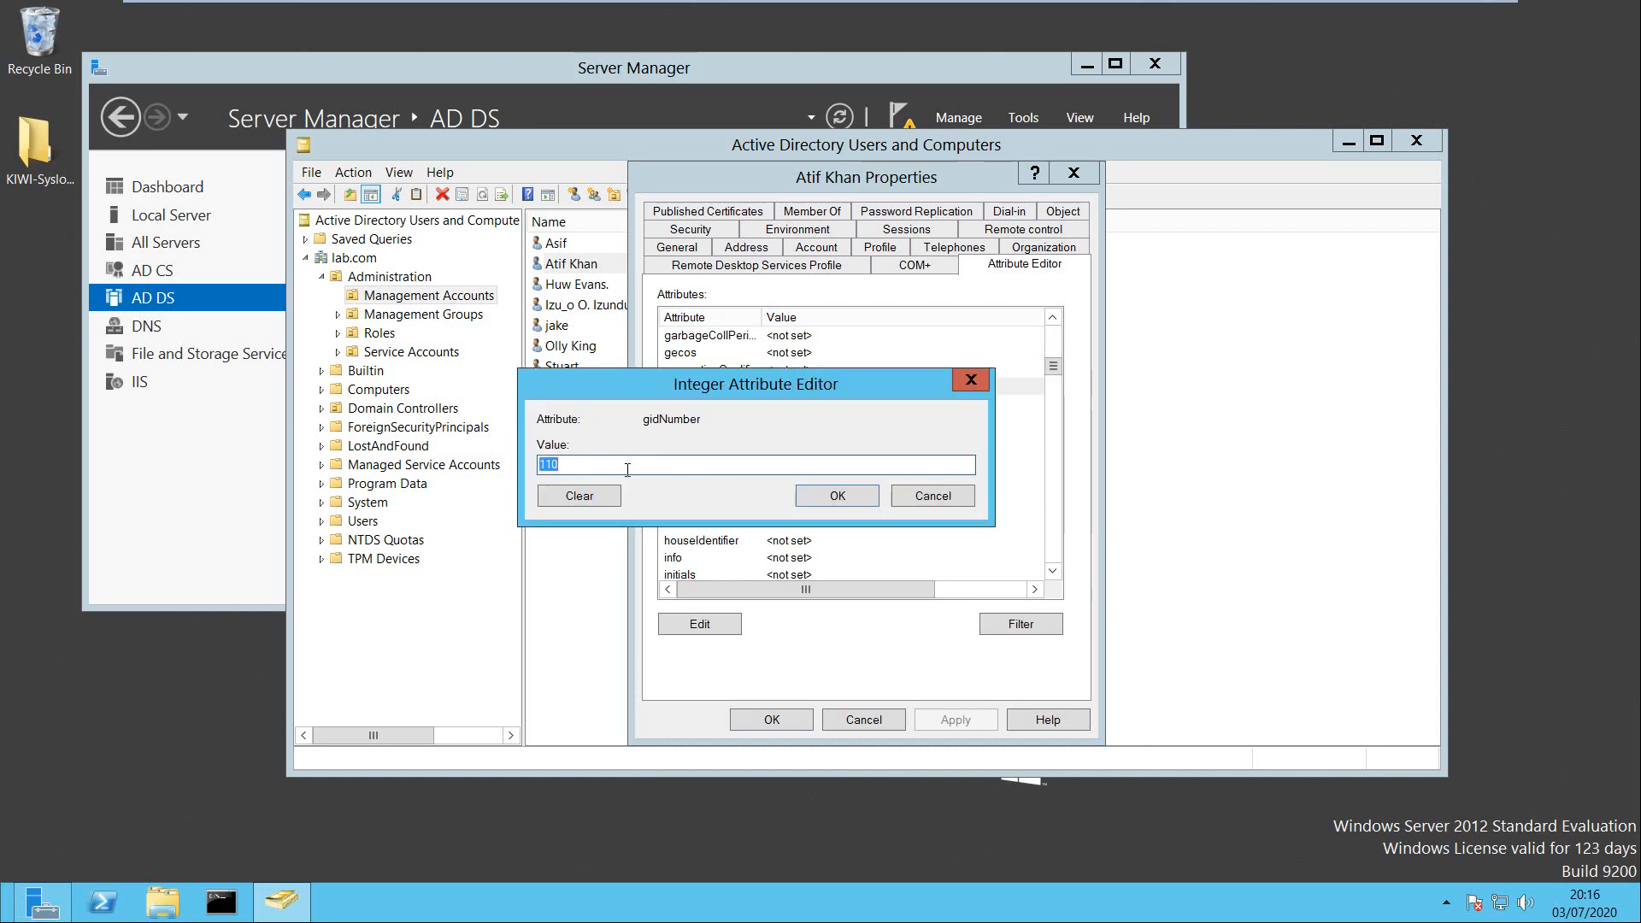
pyautogui.click(570, 463)
pyautogui.moveTo(628, 385); pyautogui.dragTo(590, 395)
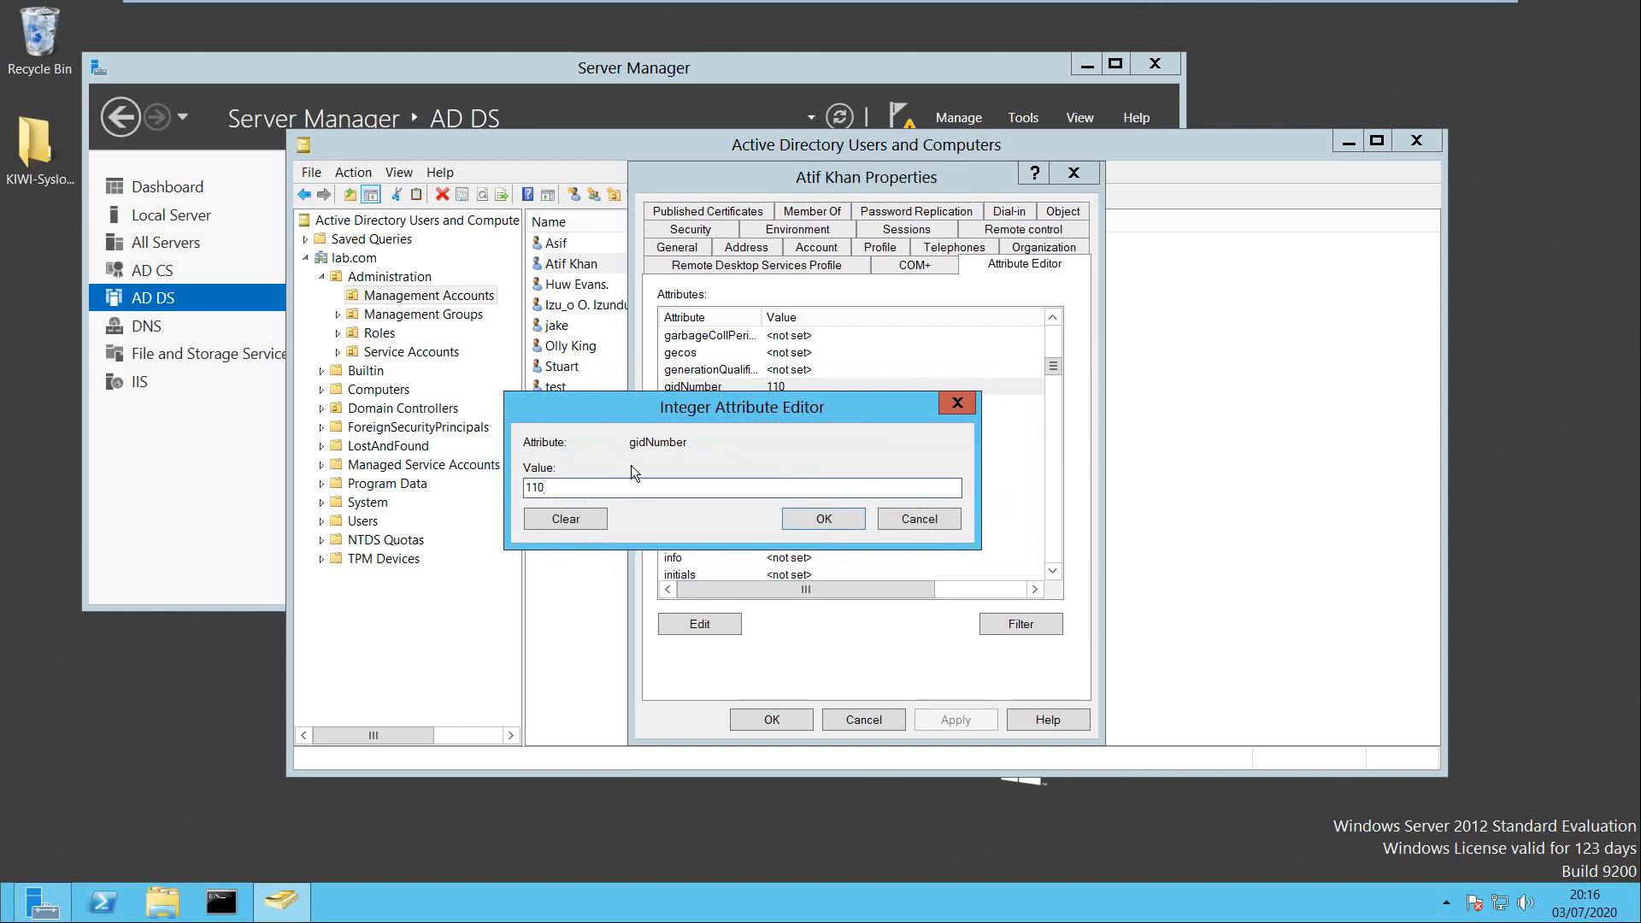
pyautogui.click(849, 521)
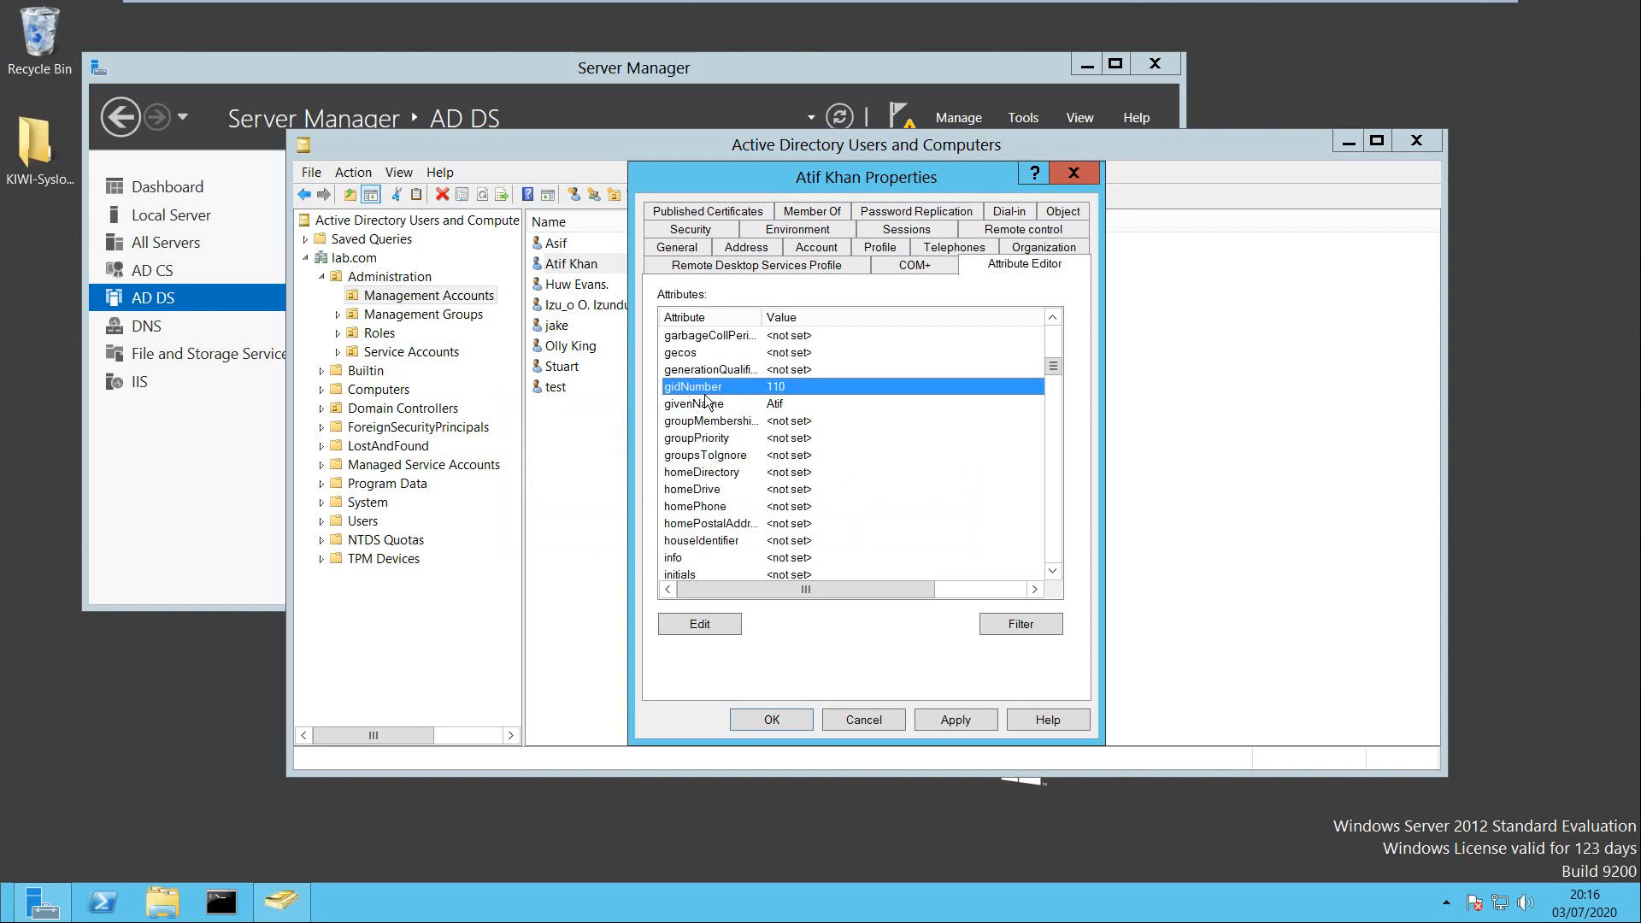
# Review uidNumber 60001, unixUserPassword and gidNumber 110, then close the user's Properties dialog.
pyautogui.press('u')
pyautogui.press('Down')
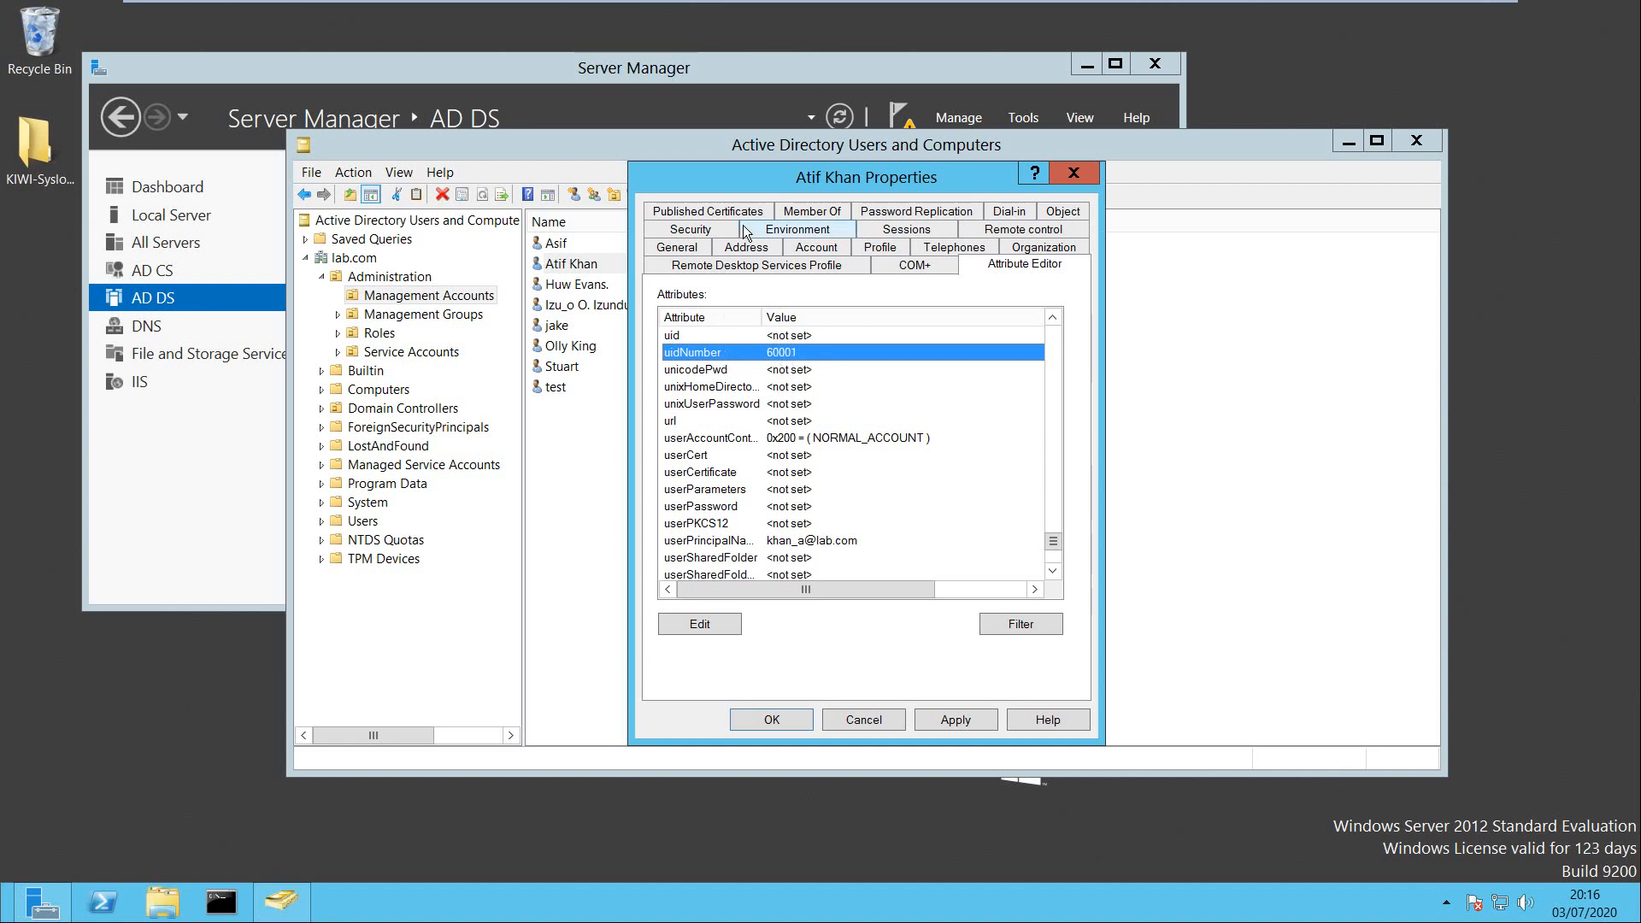
pyautogui.moveTo(735, 182); pyautogui.dragTo(799, 194)
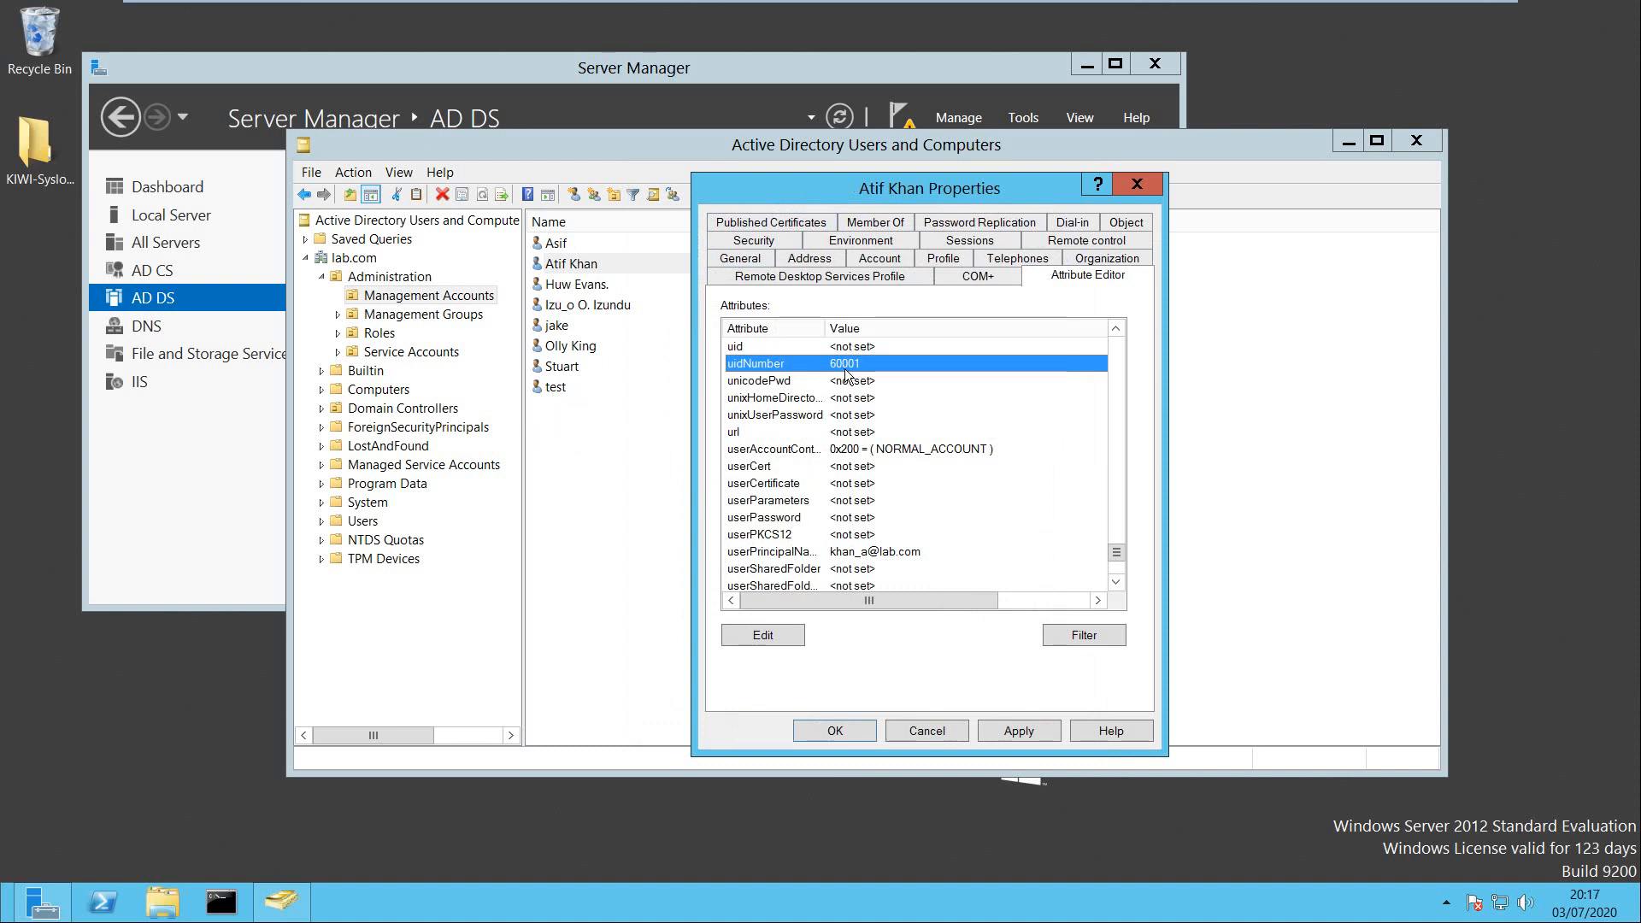
pyautogui.click(773, 414)
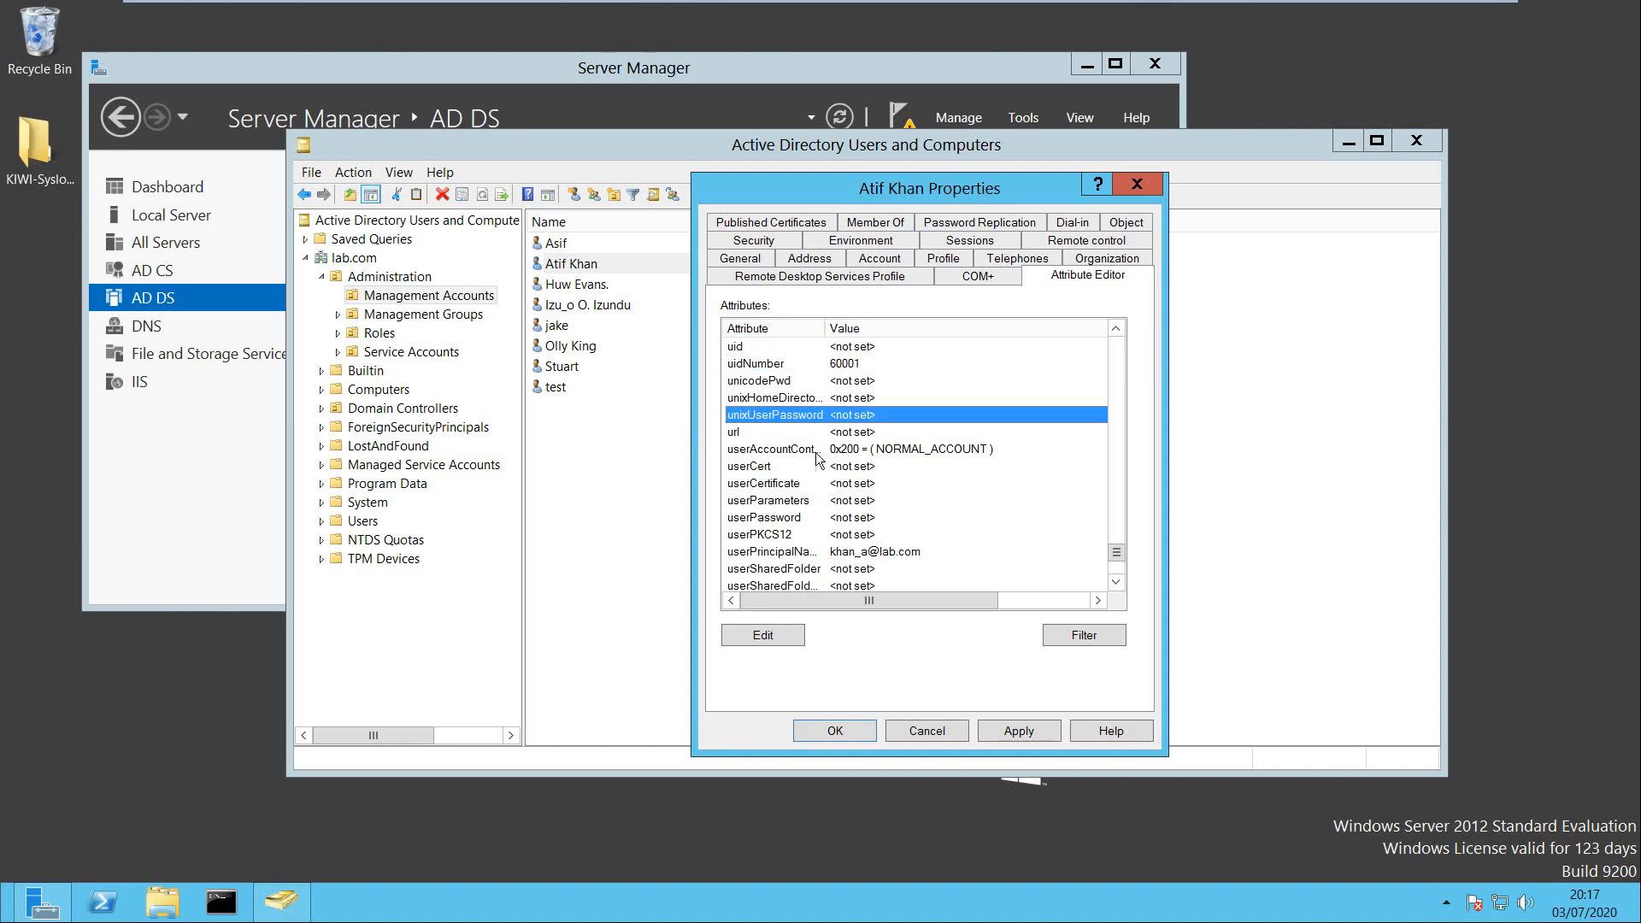
pyautogui.press('g')
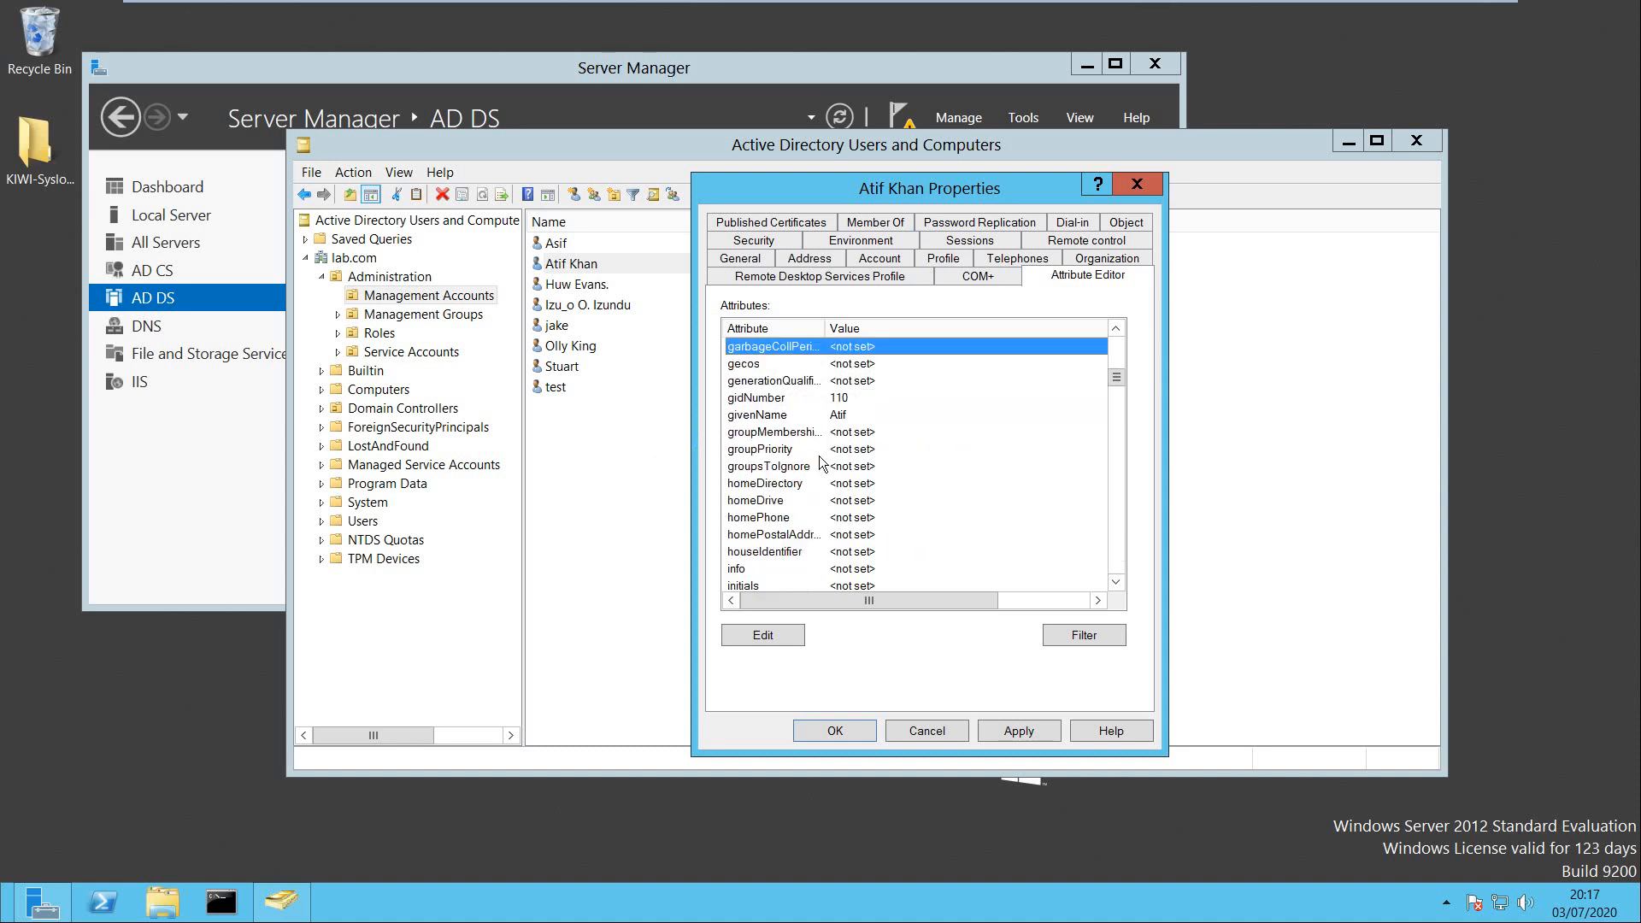
pyautogui.click(842, 400)
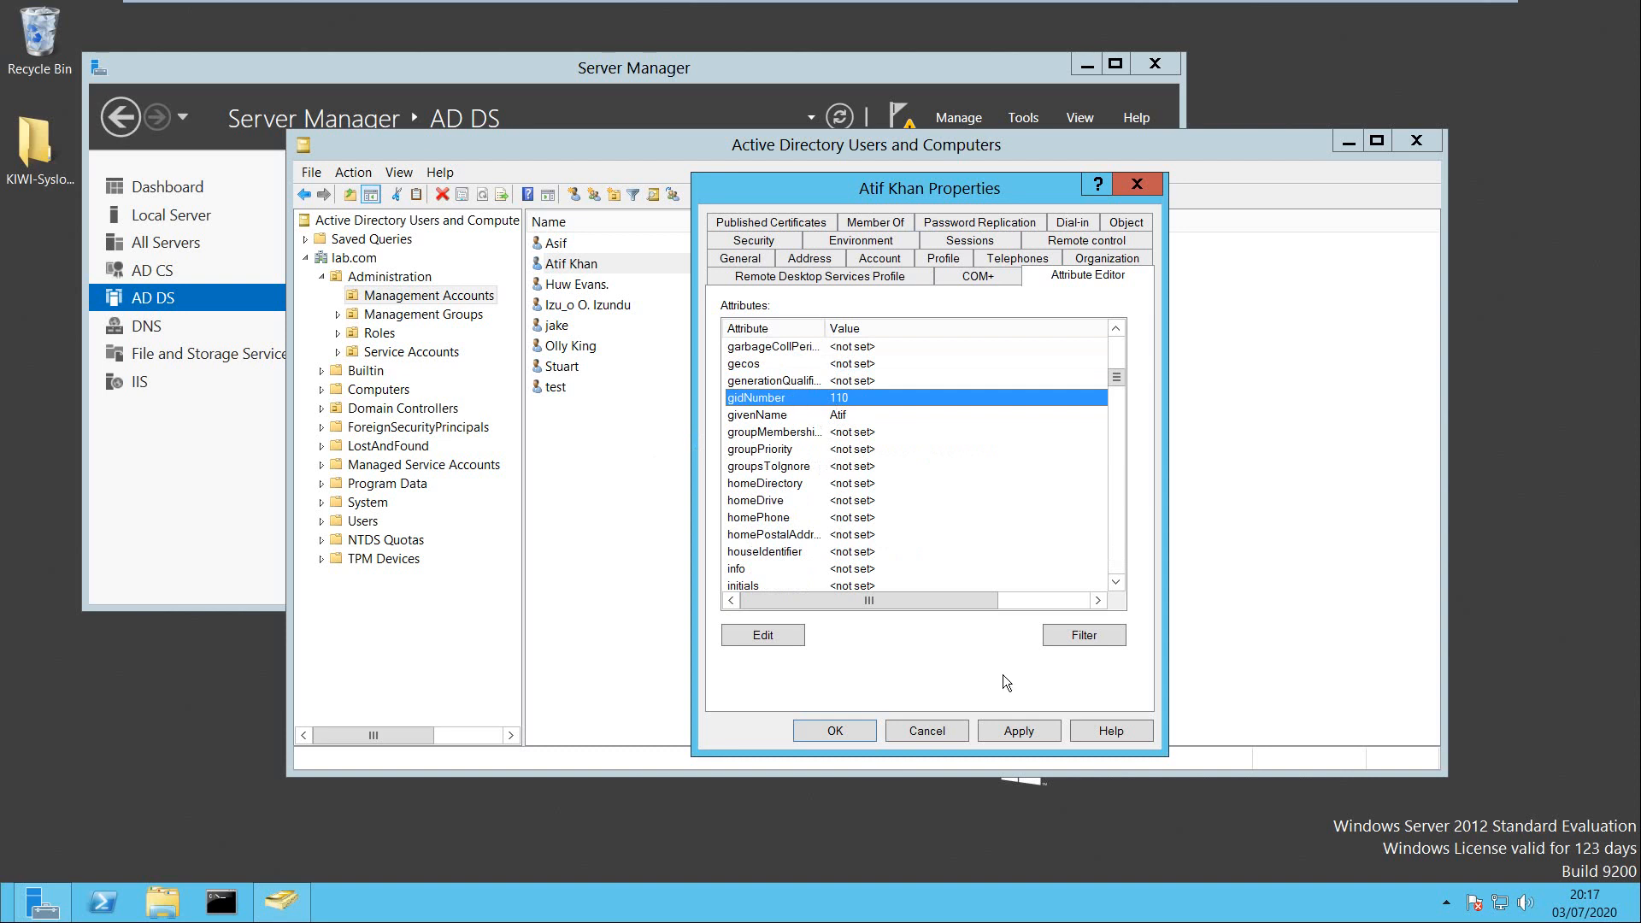
pyautogui.click(952, 723)
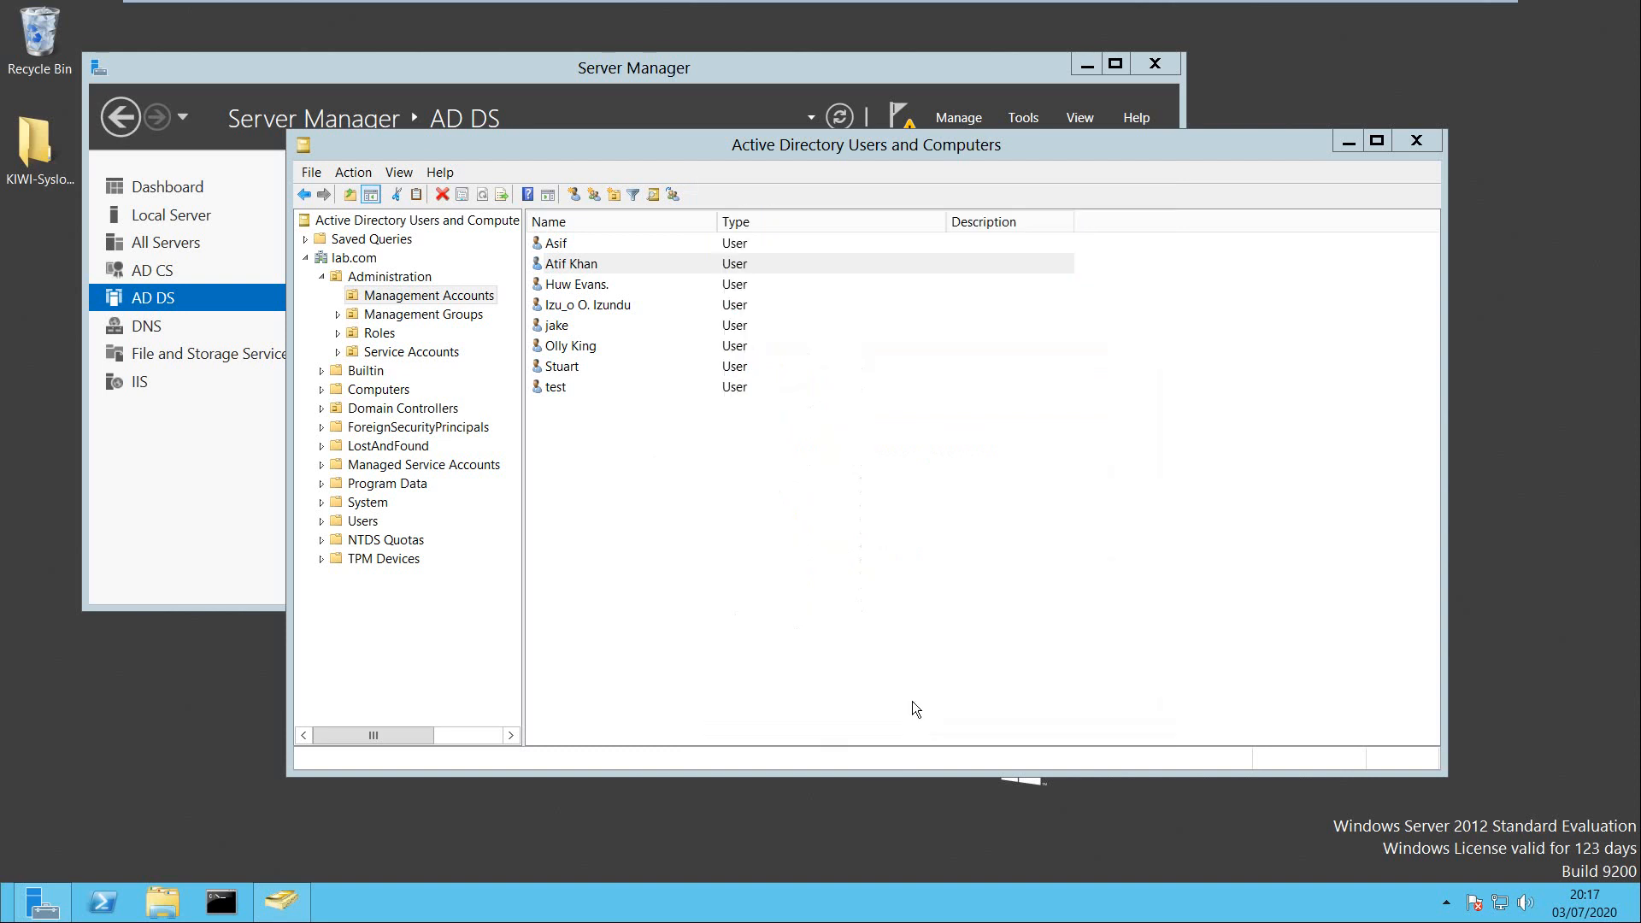
# Check the seventh user's gidNumber in the Attribute Editor and close without changes.
pyautogui.doubleClick(561, 371)
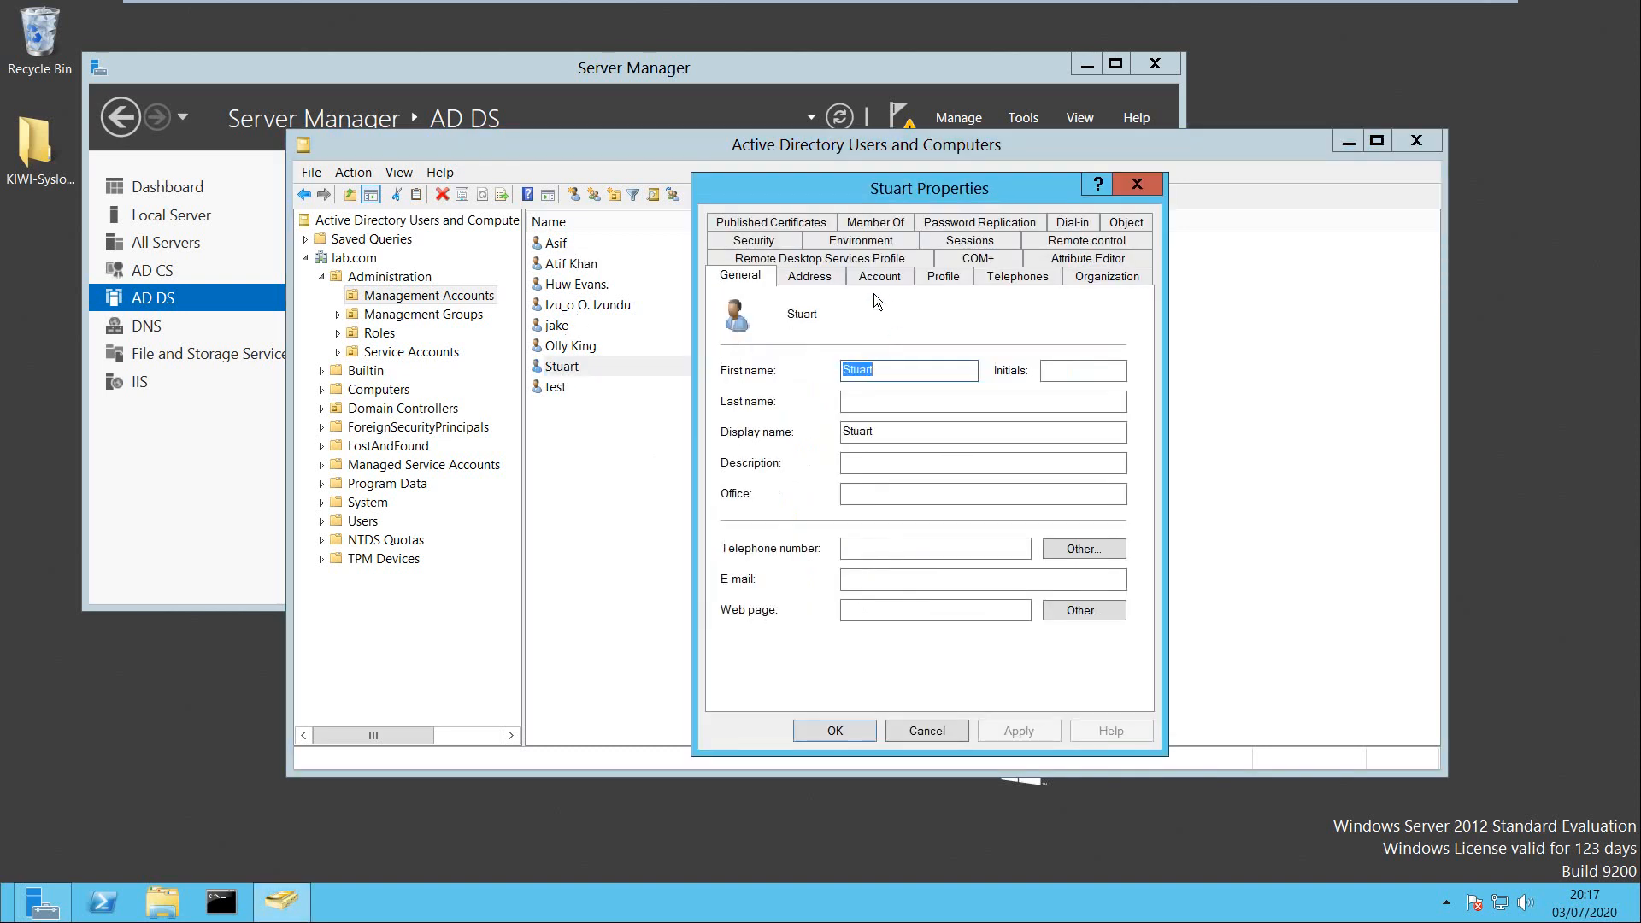
pyautogui.click(1087, 258)
pyautogui.click(793, 416)
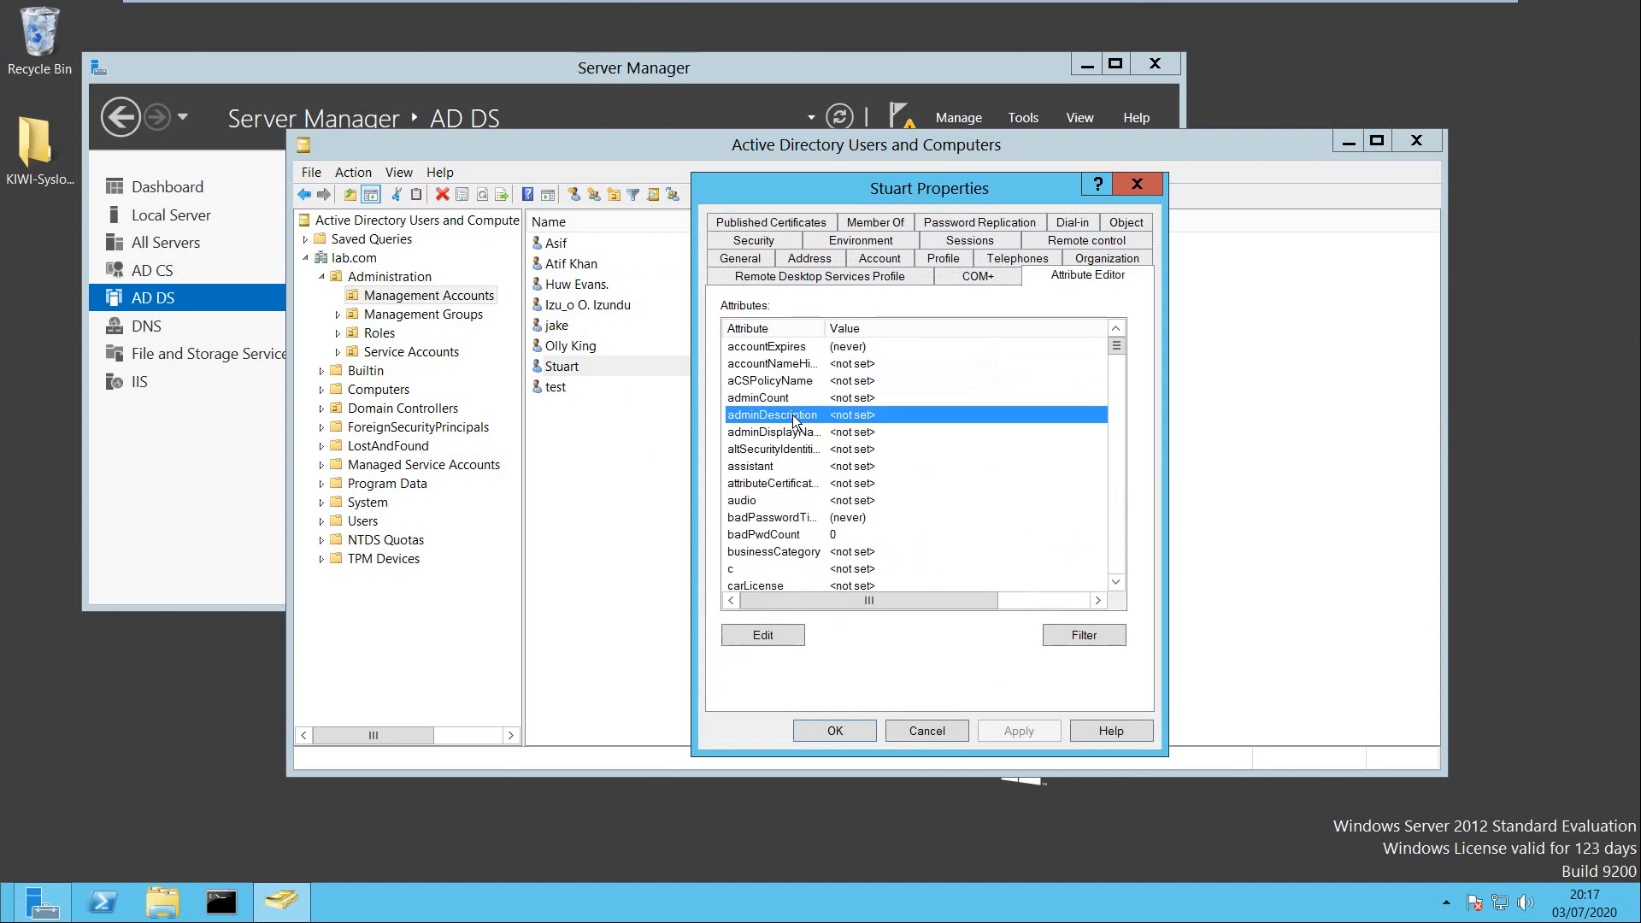
pyautogui.press('g')
pyautogui.press('i')
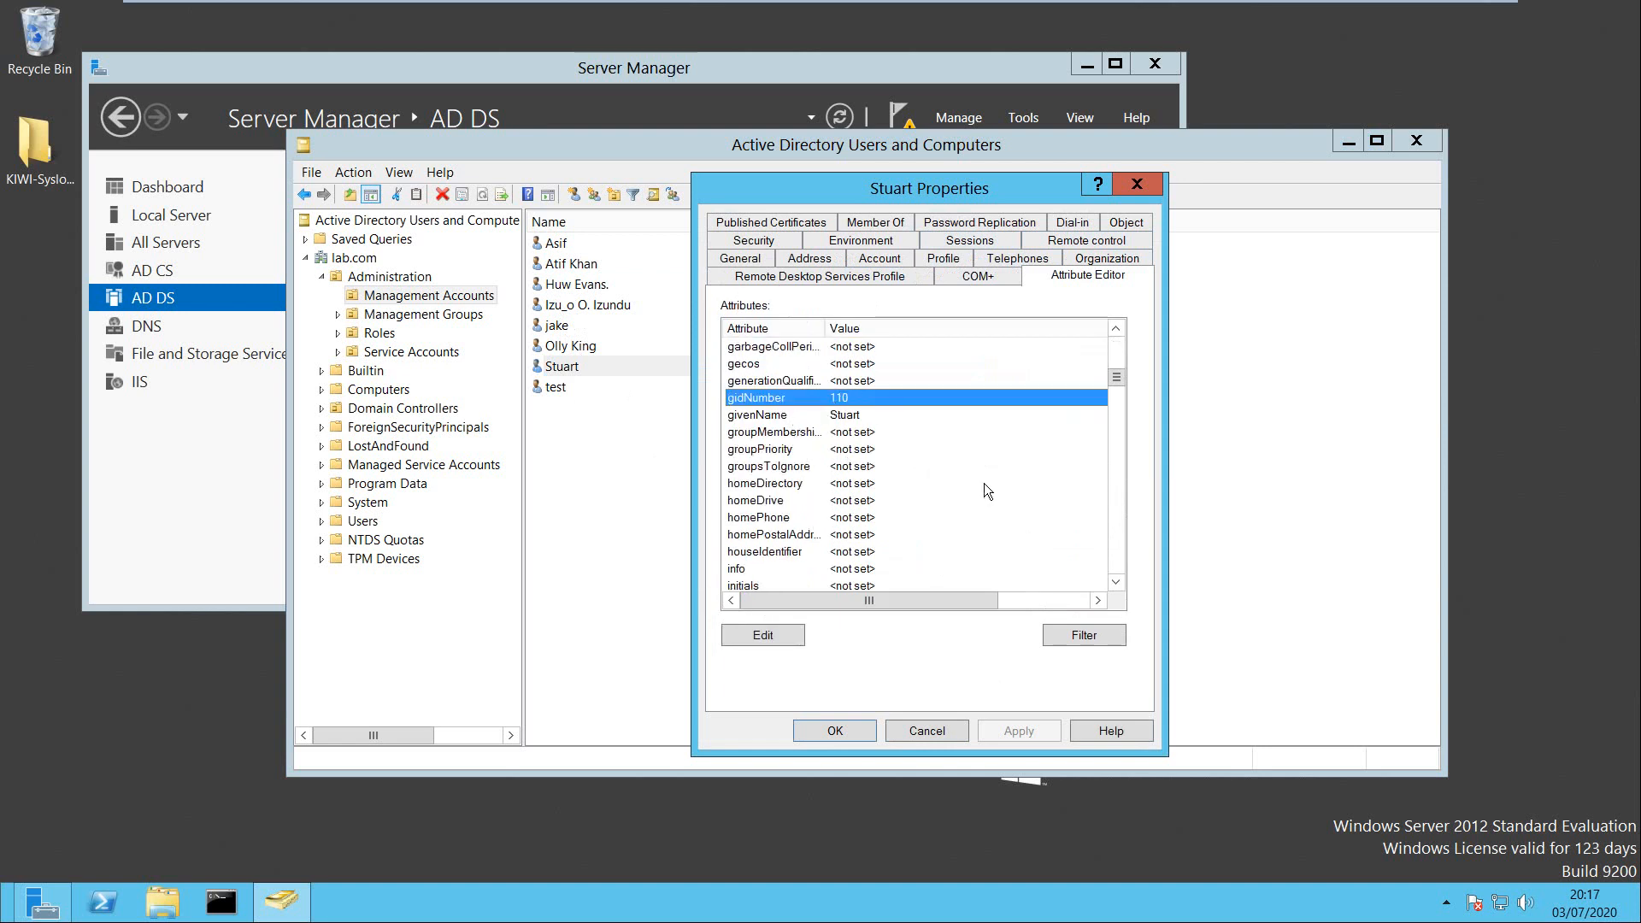
pyautogui.click(957, 732)
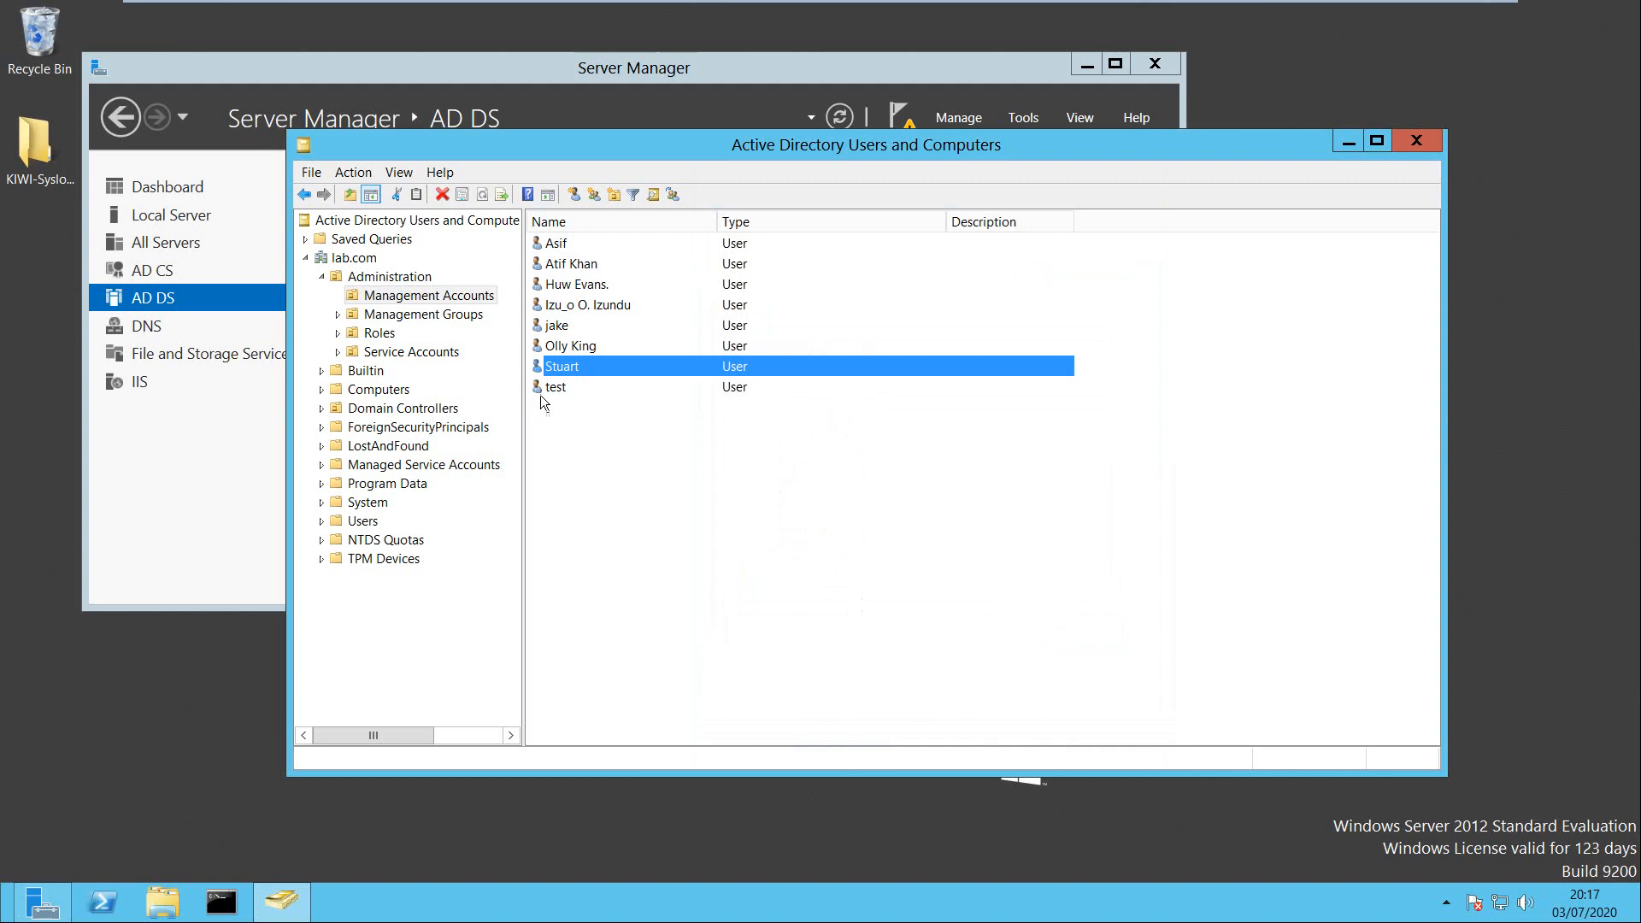
# Open the fifth Management Accounts user's properties at the Attribute Editor list.
pyautogui.click(561, 321)
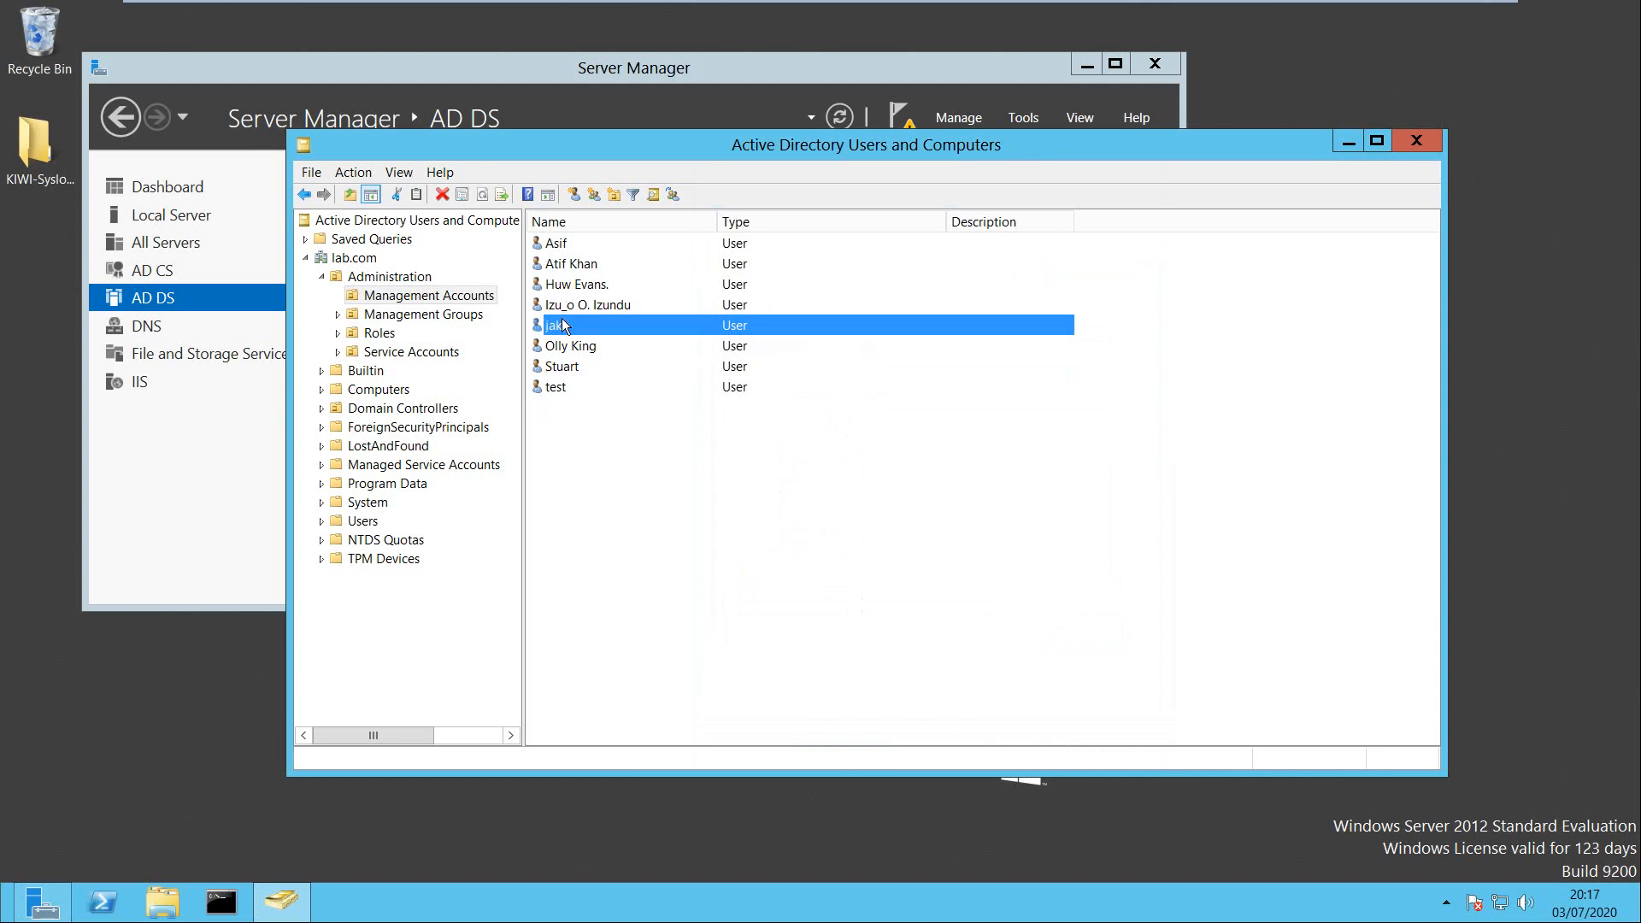
pyautogui.rightClick(562, 320)
pyautogui.click(623, 588)
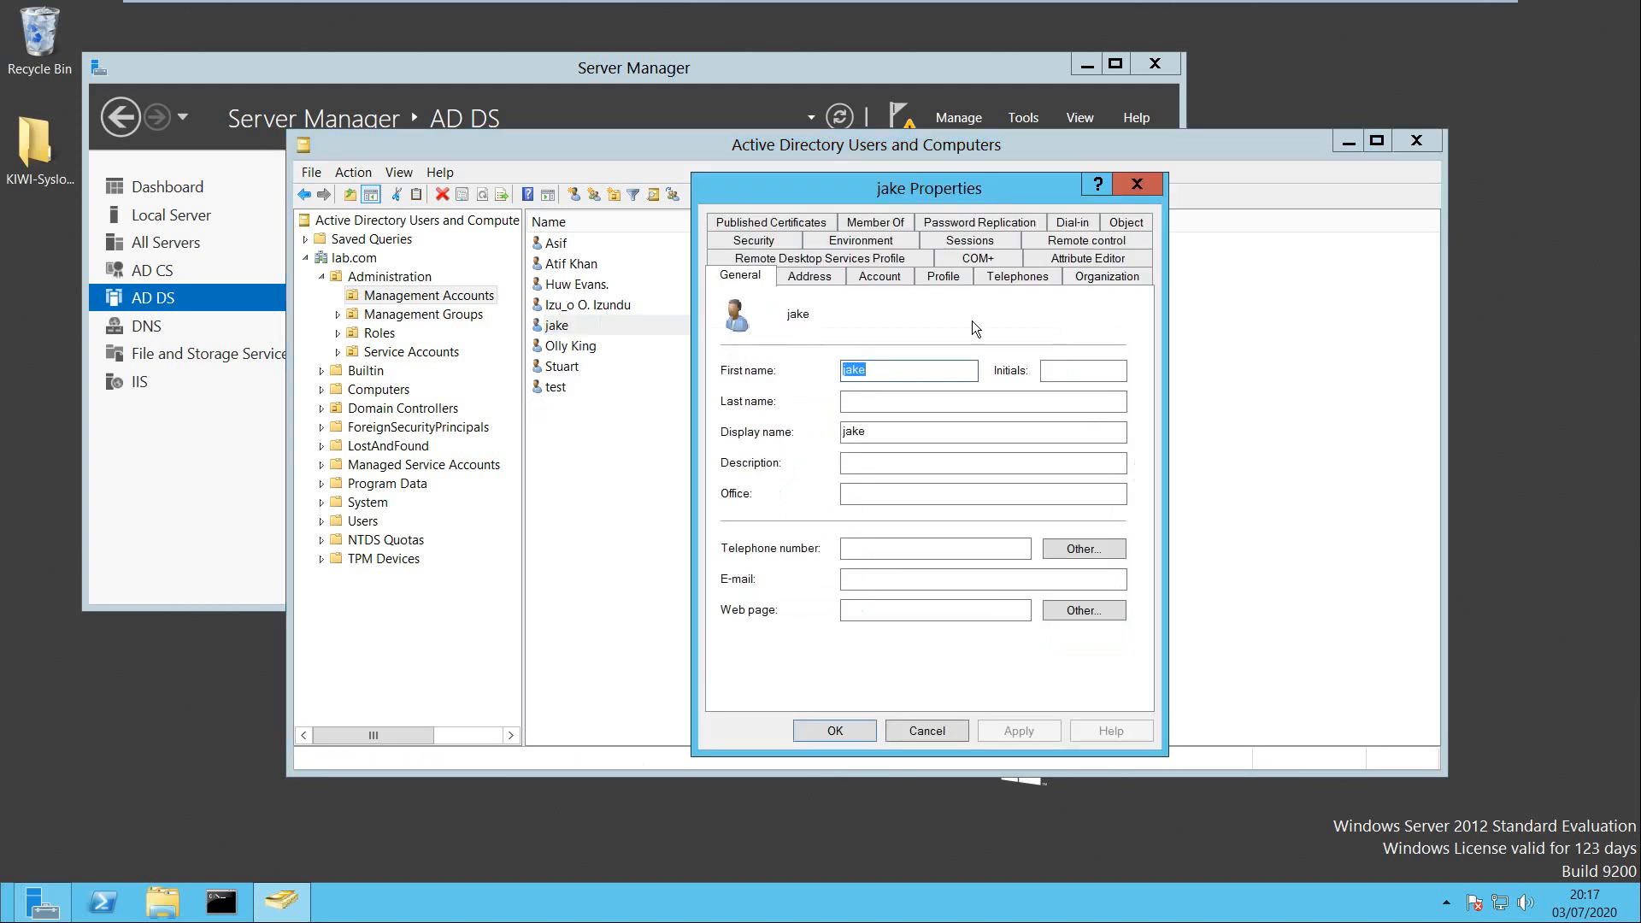
pyautogui.click(1074, 260)
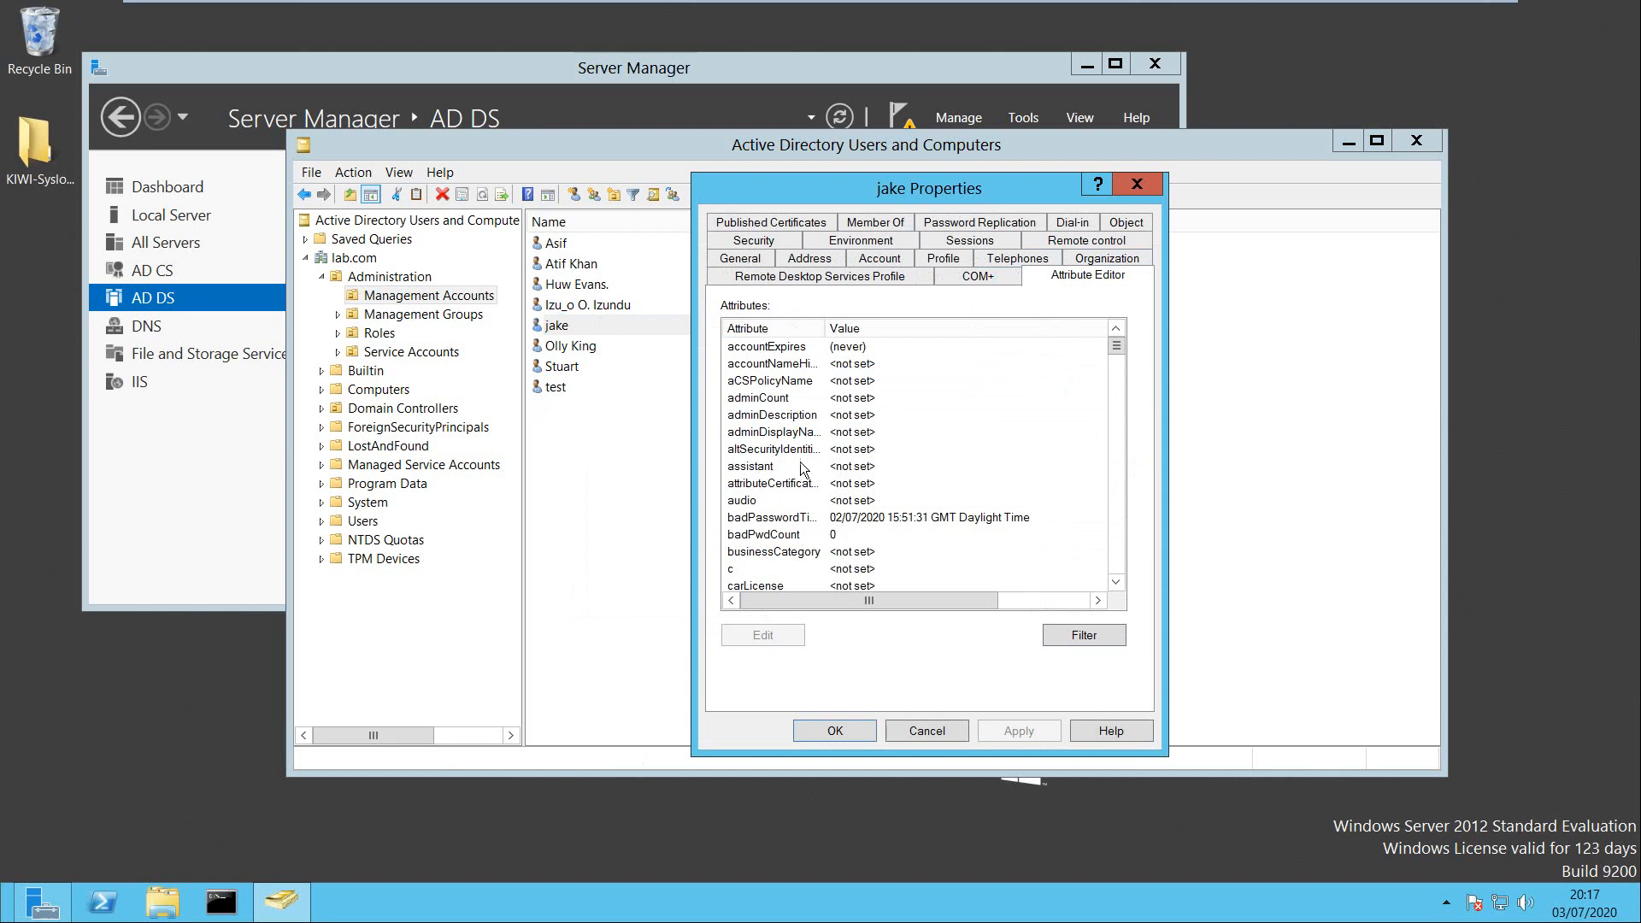
pyautogui.click(803, 445)
pyautogui.write('gi')
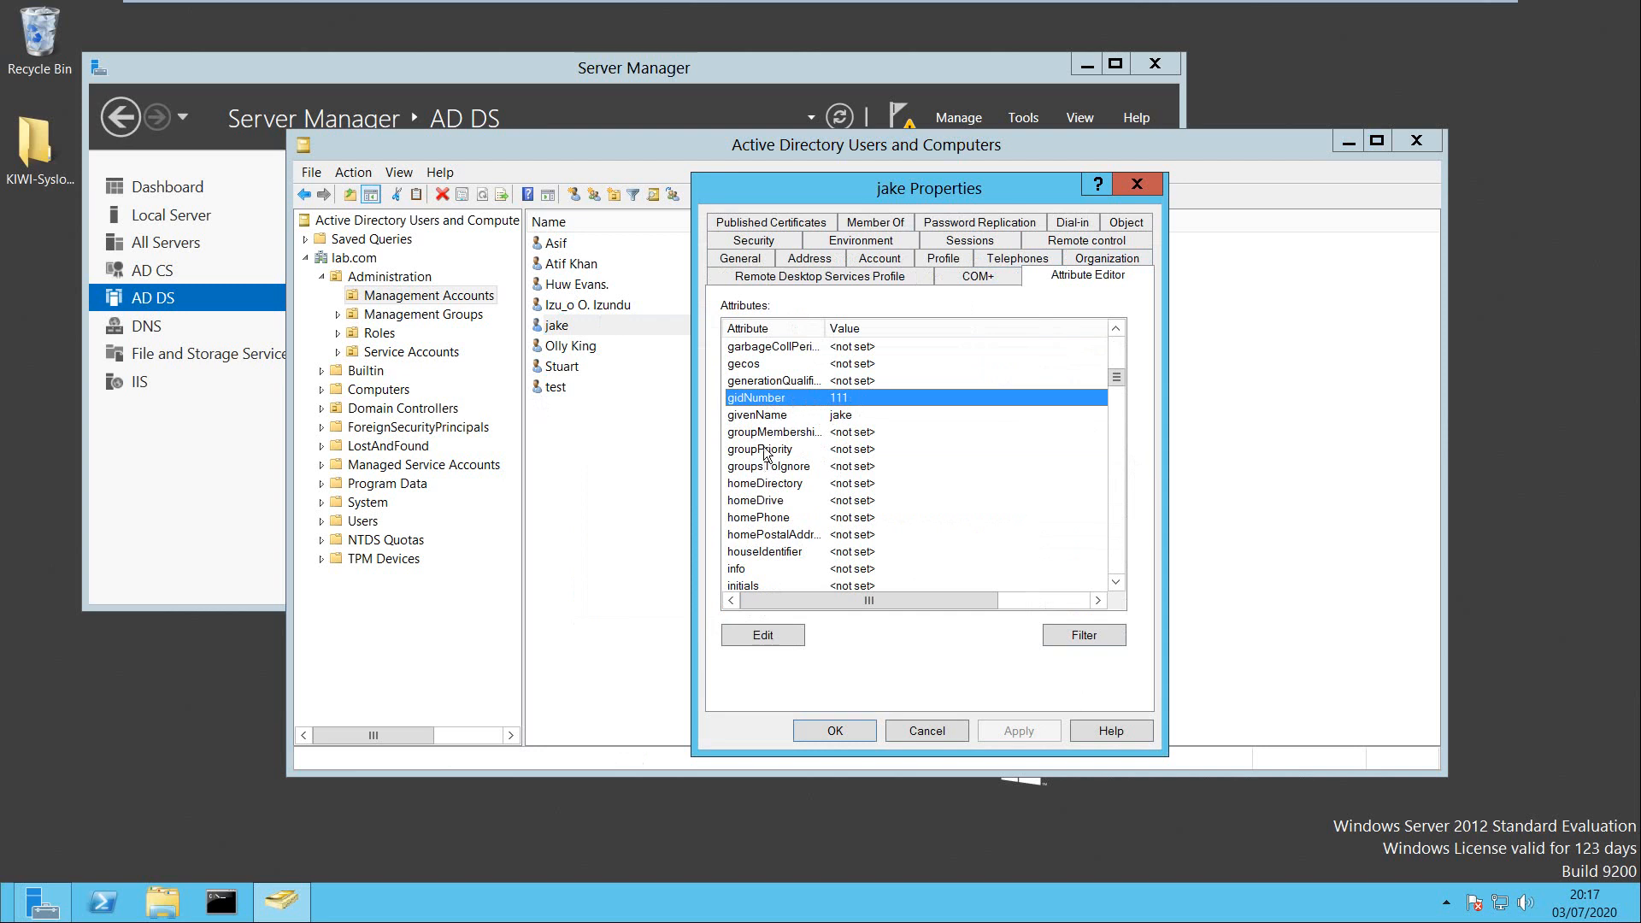
pyautogui.scroll(1, 767, 461)
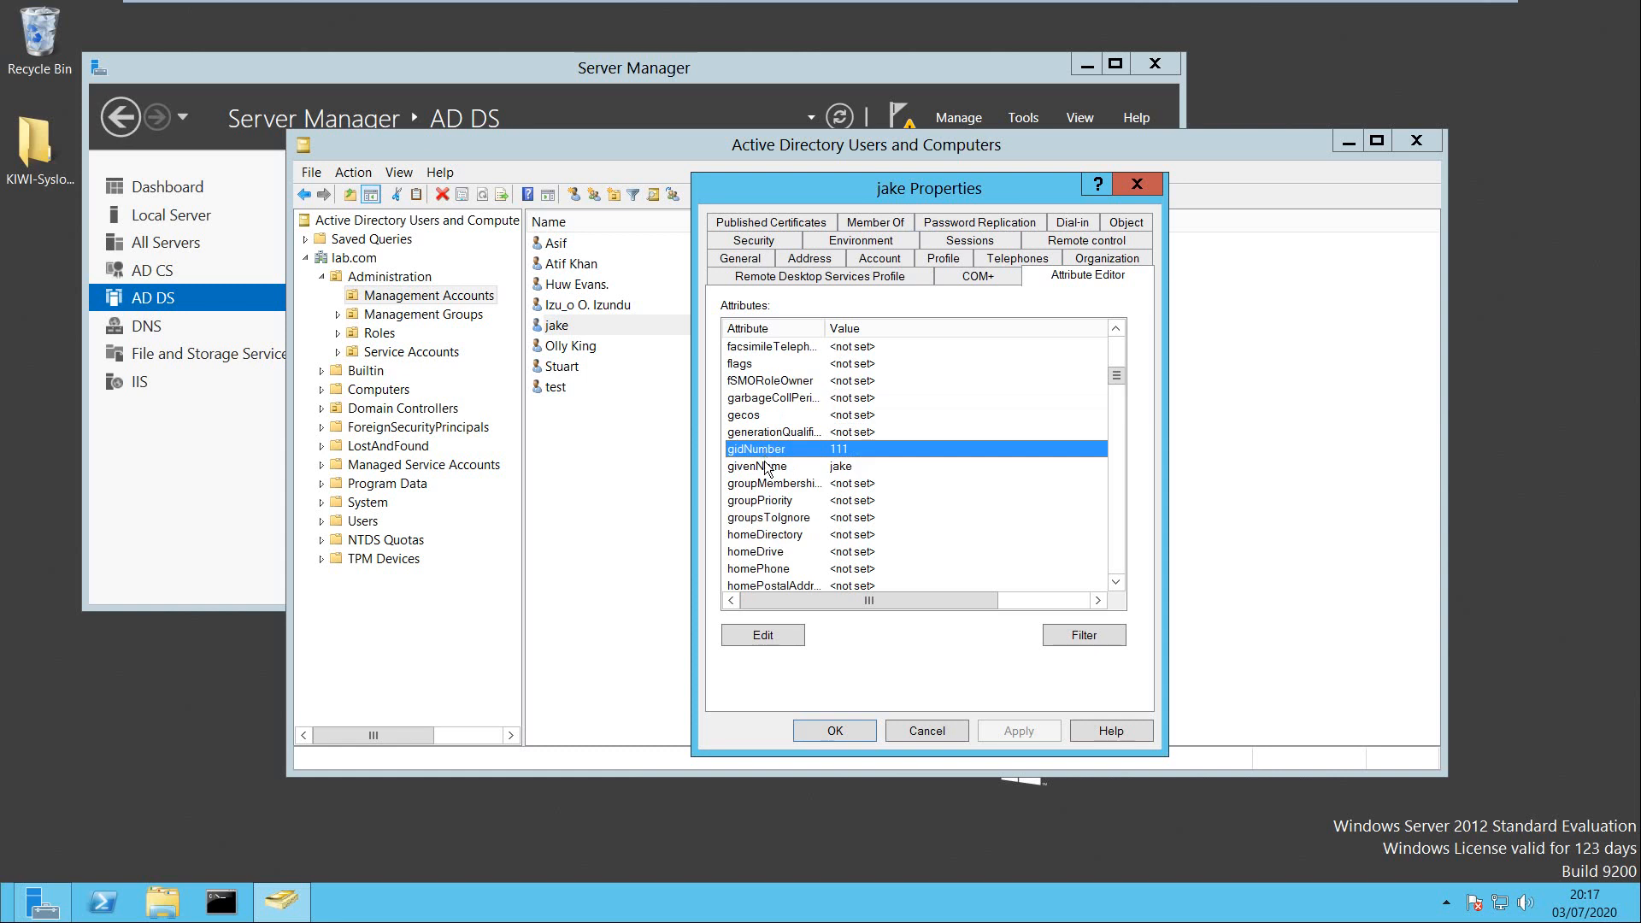
pyautogui.scroll(8, 766, 469)
# Inspect the fifth user's gidNumber and uidNumber 60006, then close without saving.
pyautogui.click(772, 432)
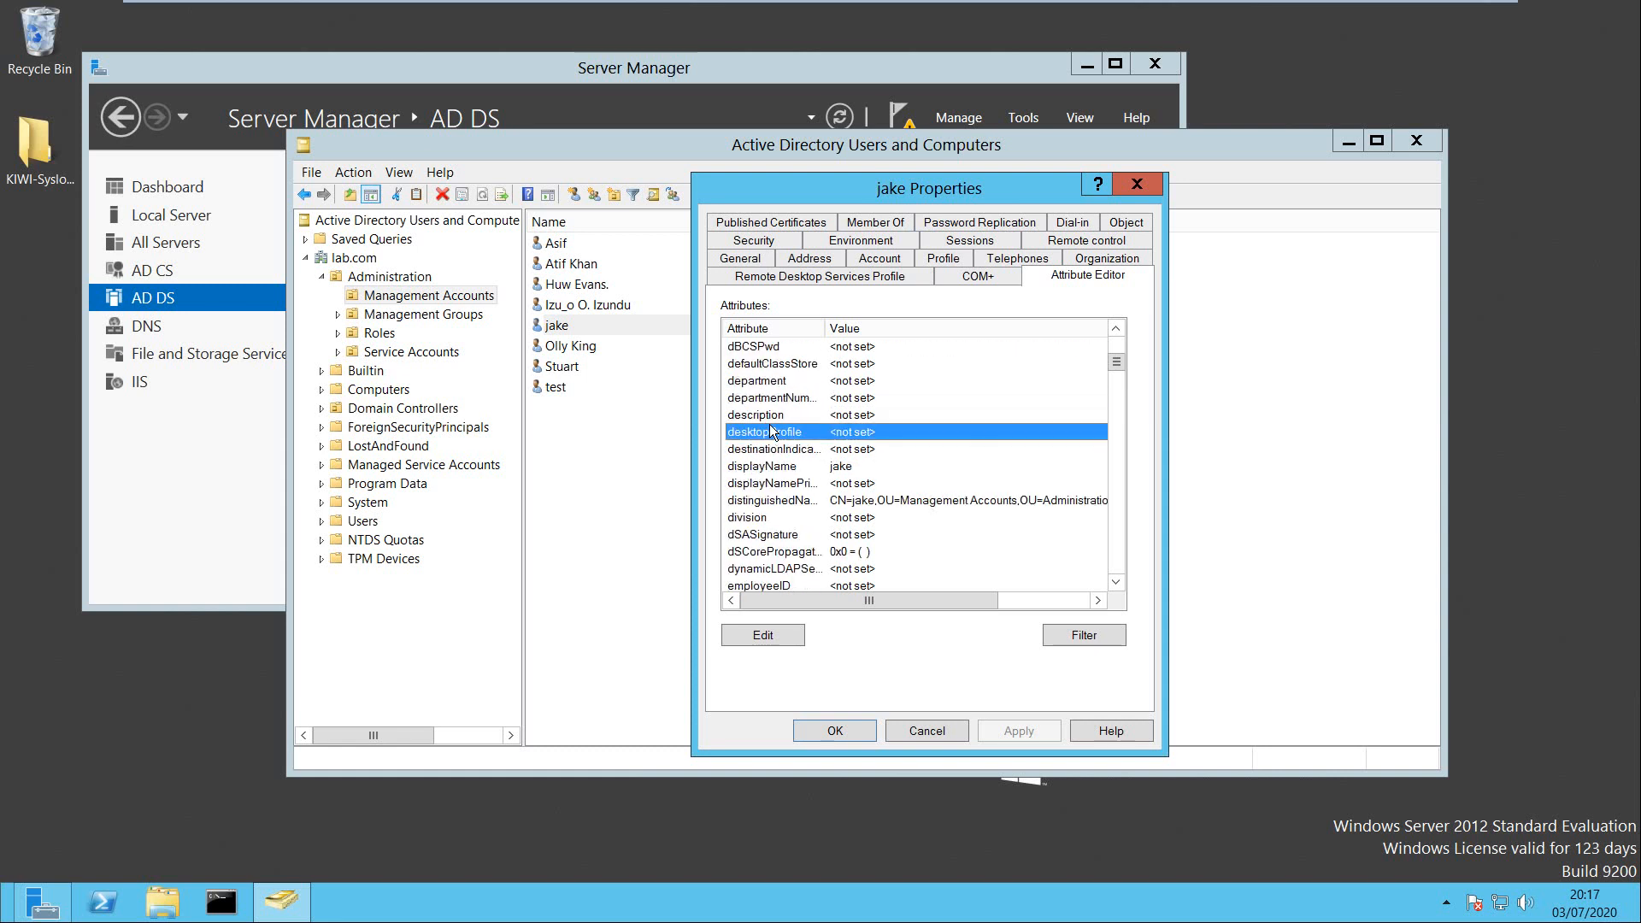
pyautogui.press('g')
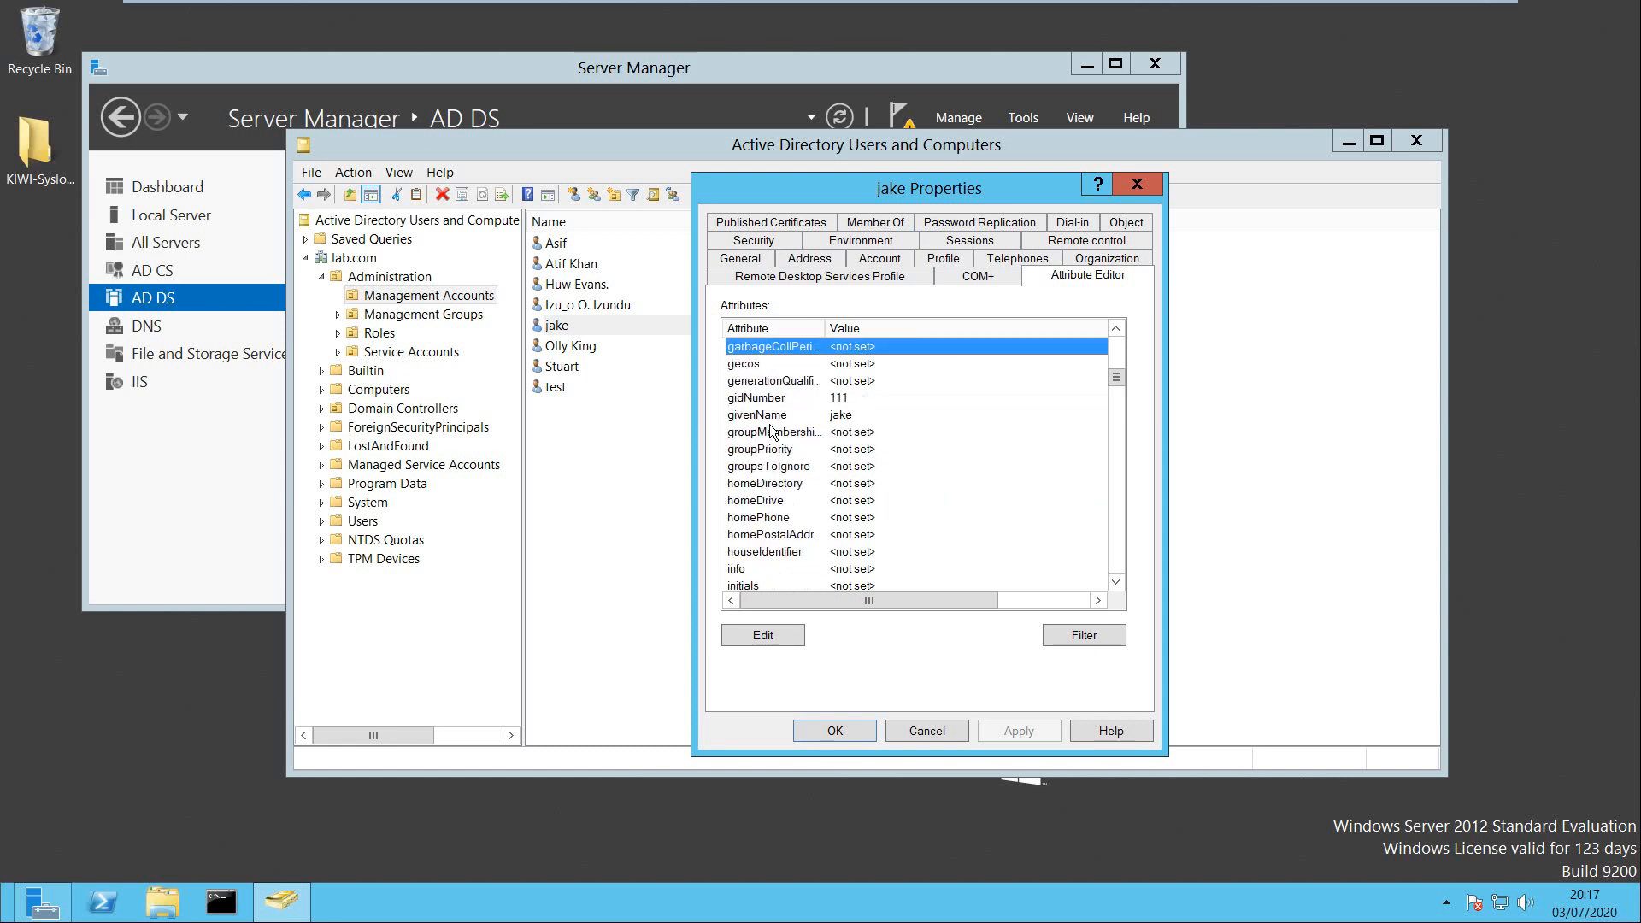
pyautogui.press('i')
pyautogui.press('g')
pyautogui.press('i')
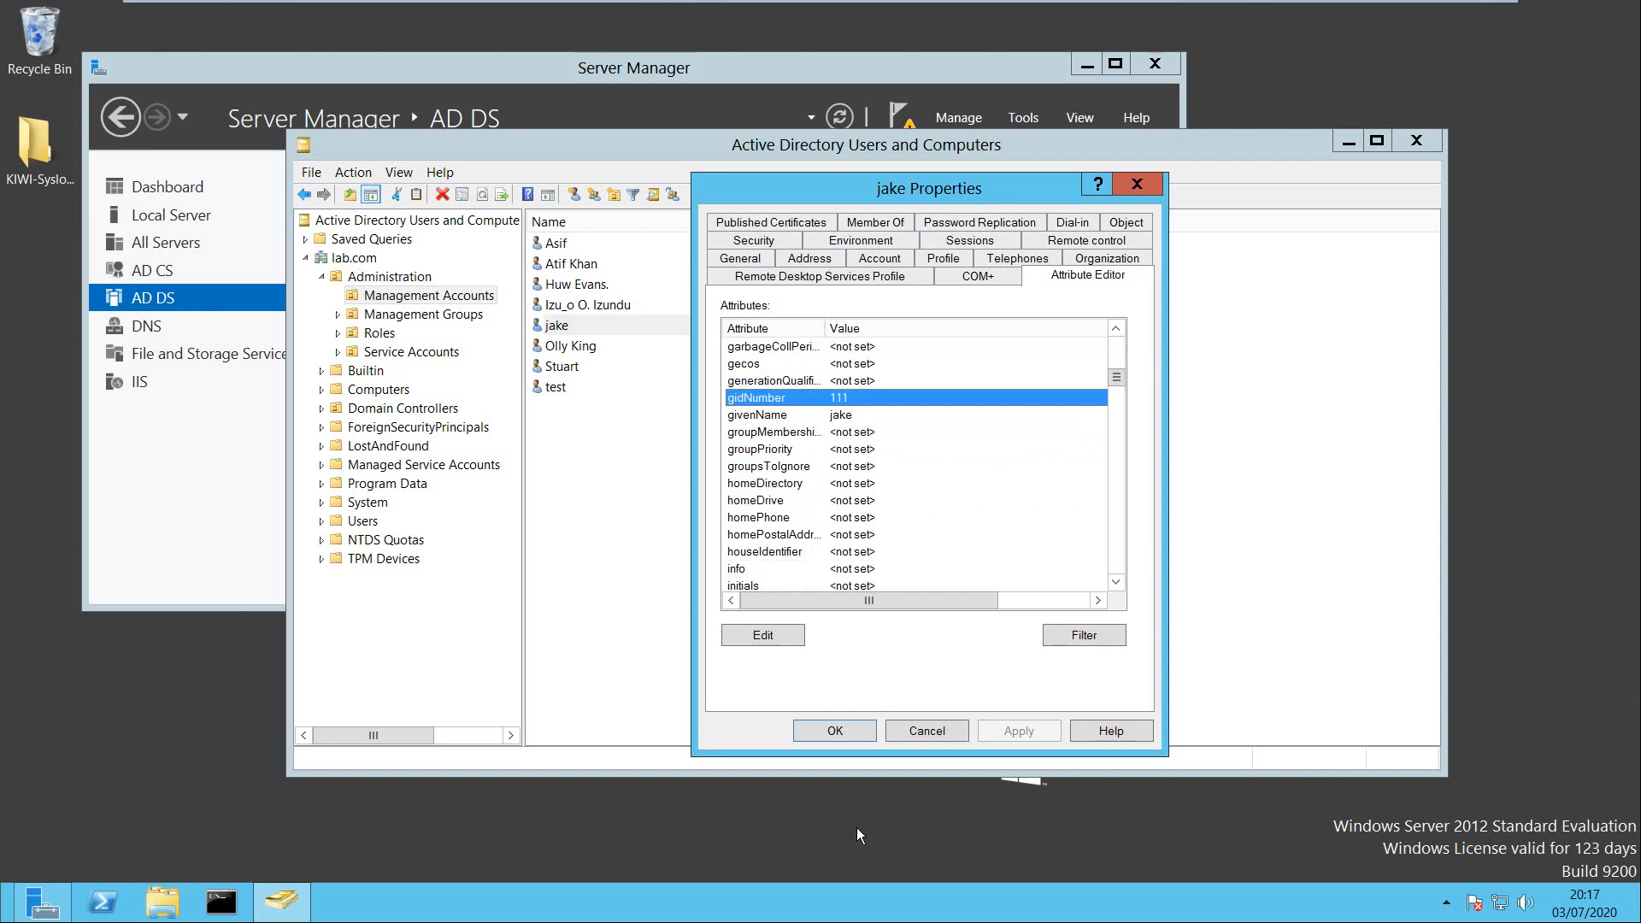
pyautogui.press('u')
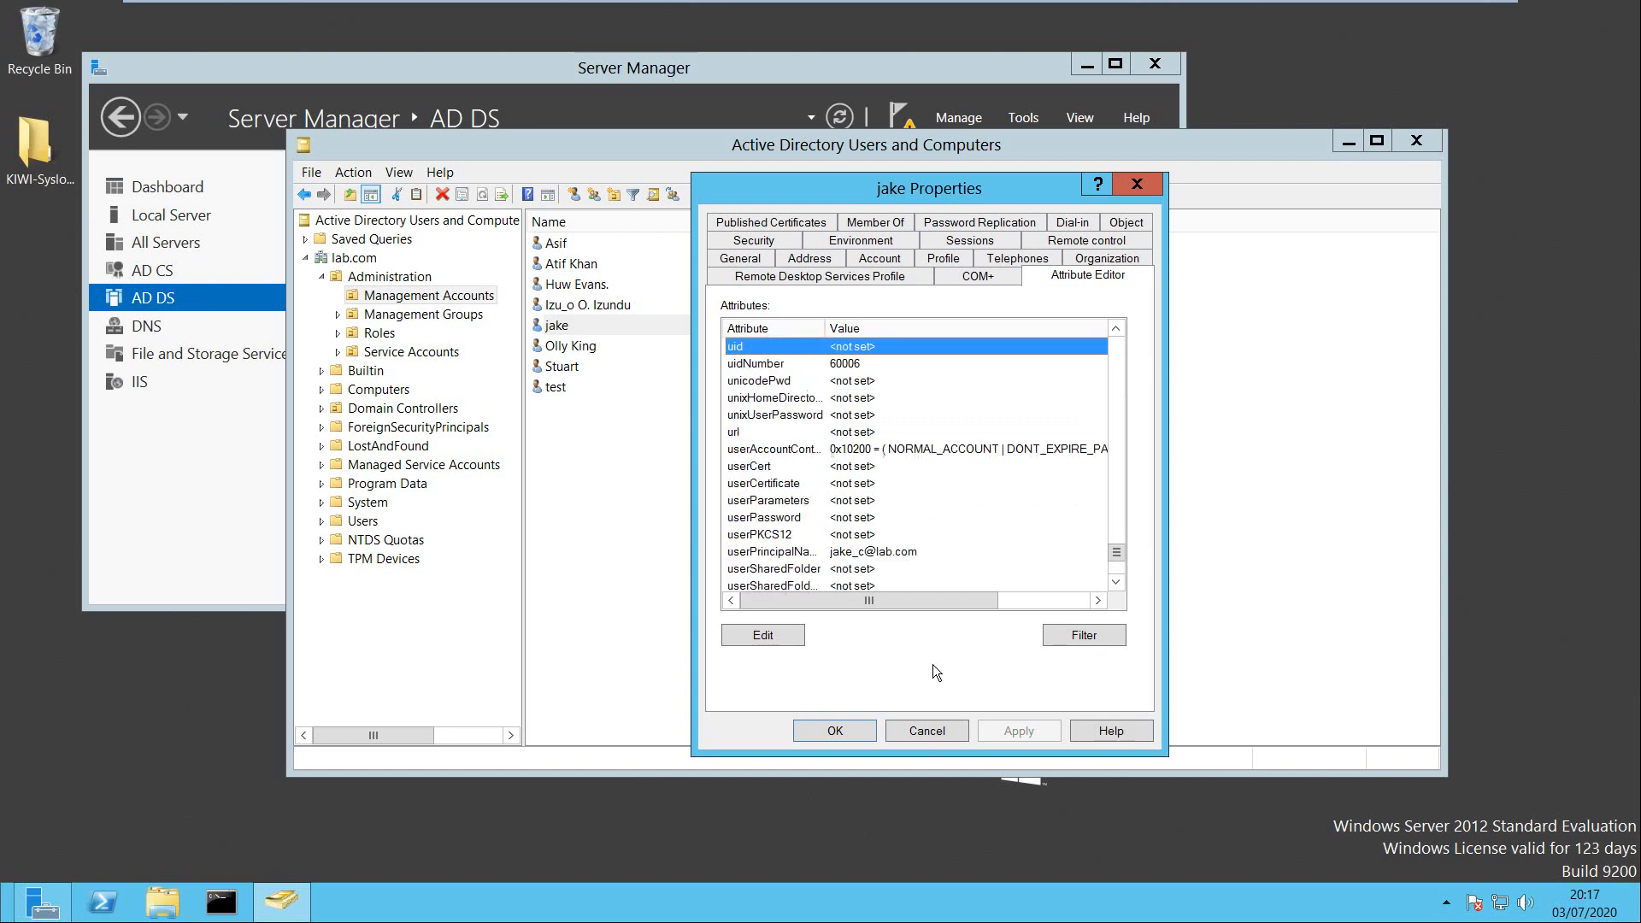
pyautogui.click(853, 368)
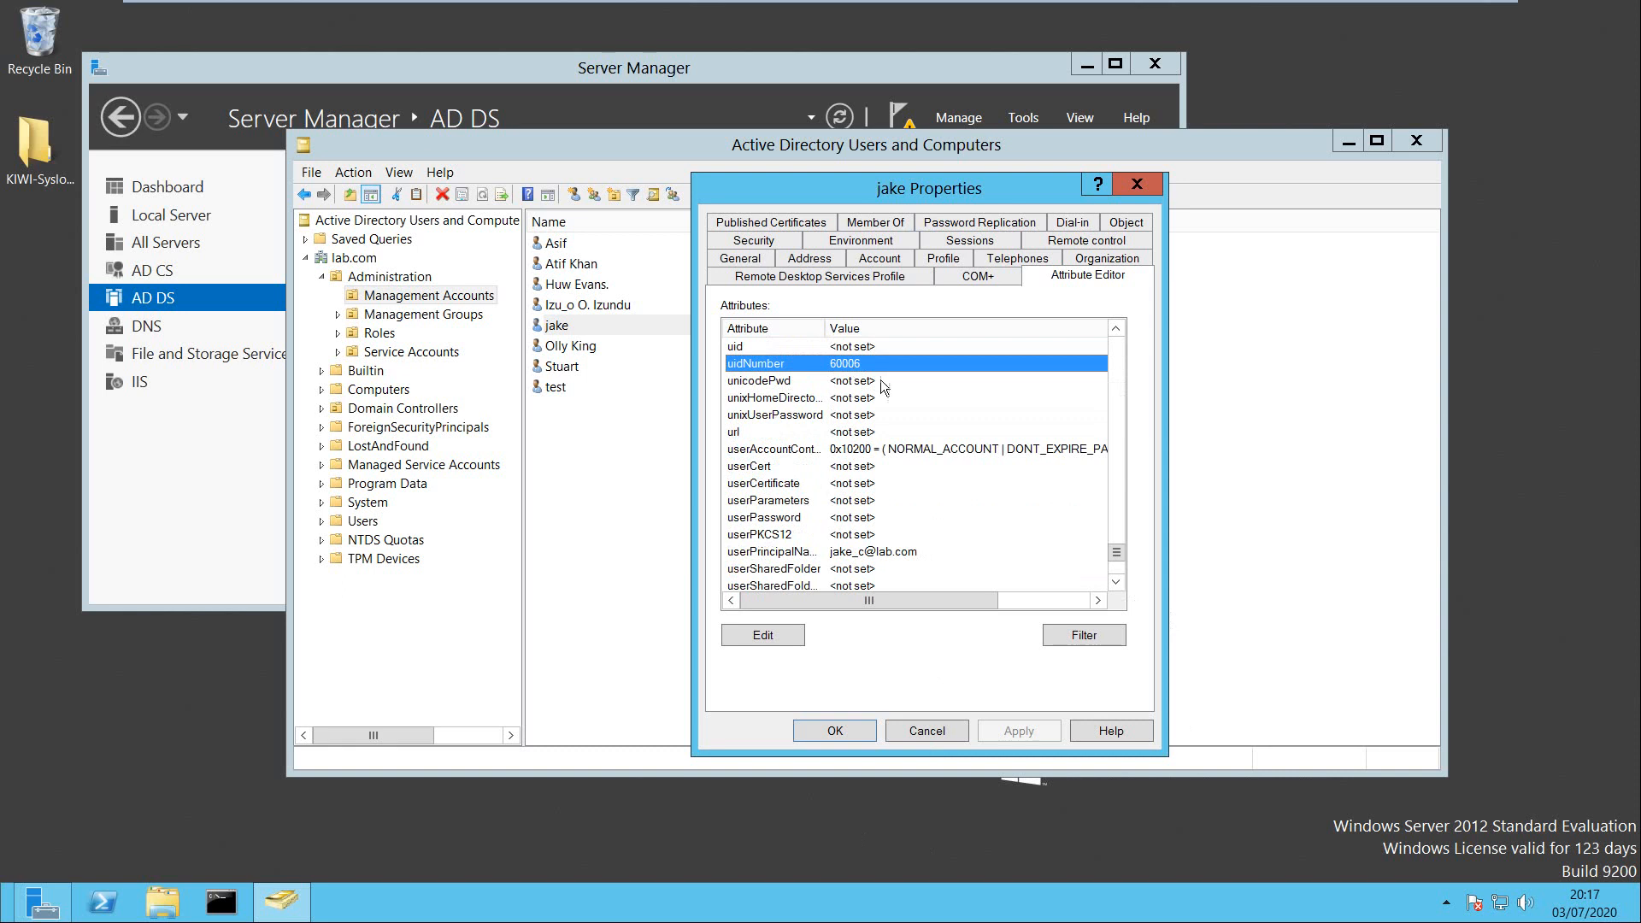
pyautogui.click(949, 733)
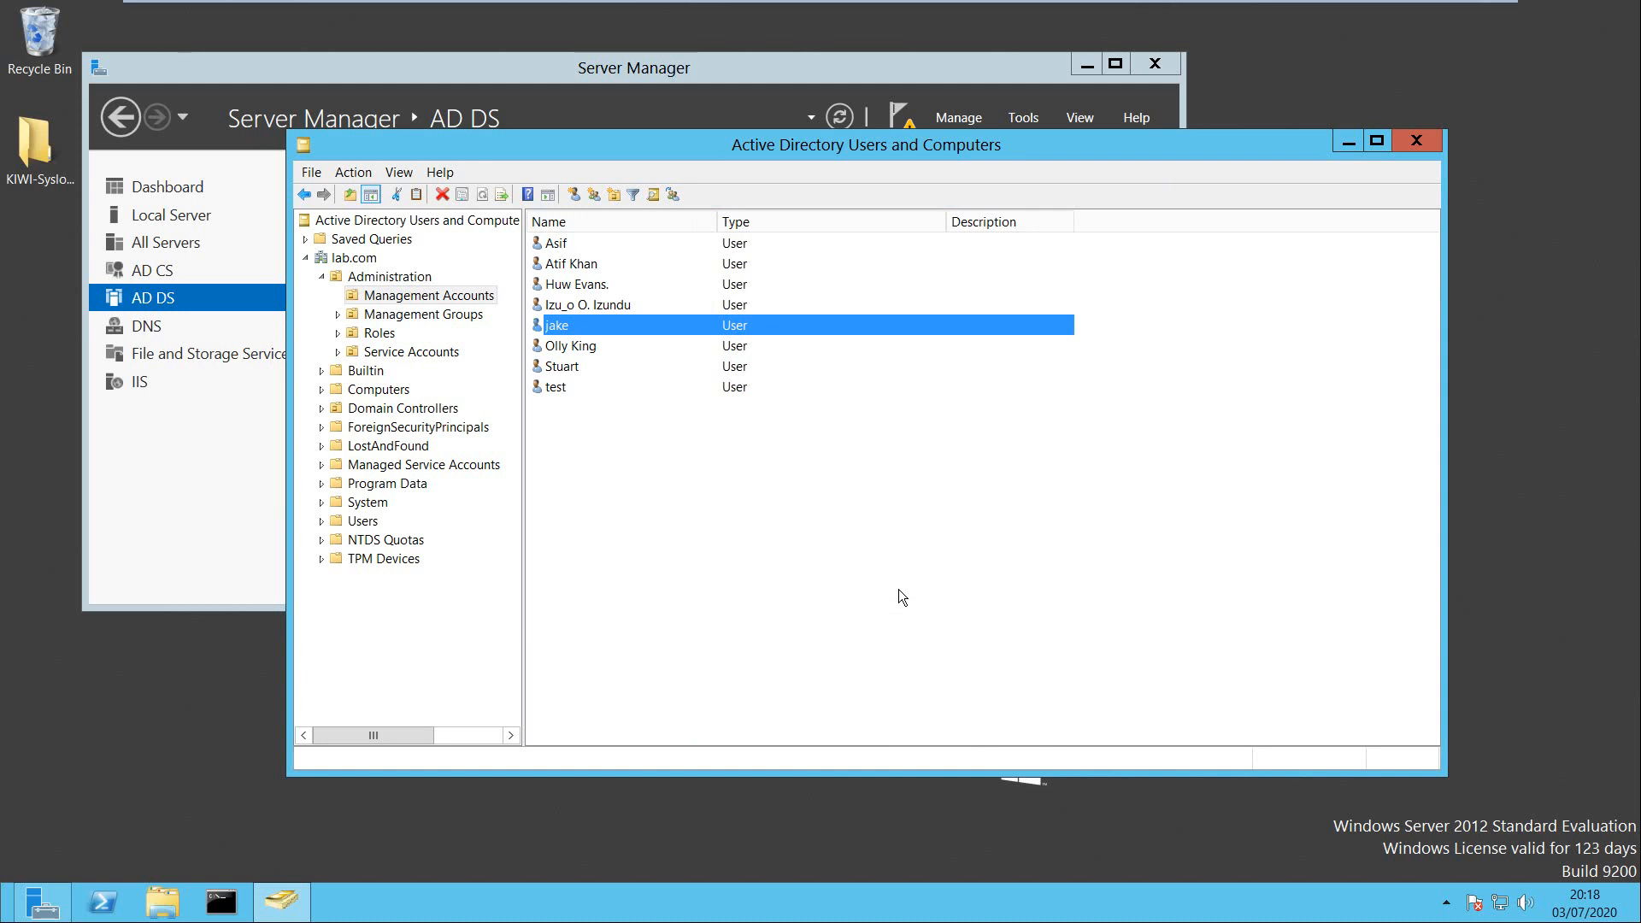
# Open the third Management Accounts user's properties and close them again.
pyautogui.click(702, 483)
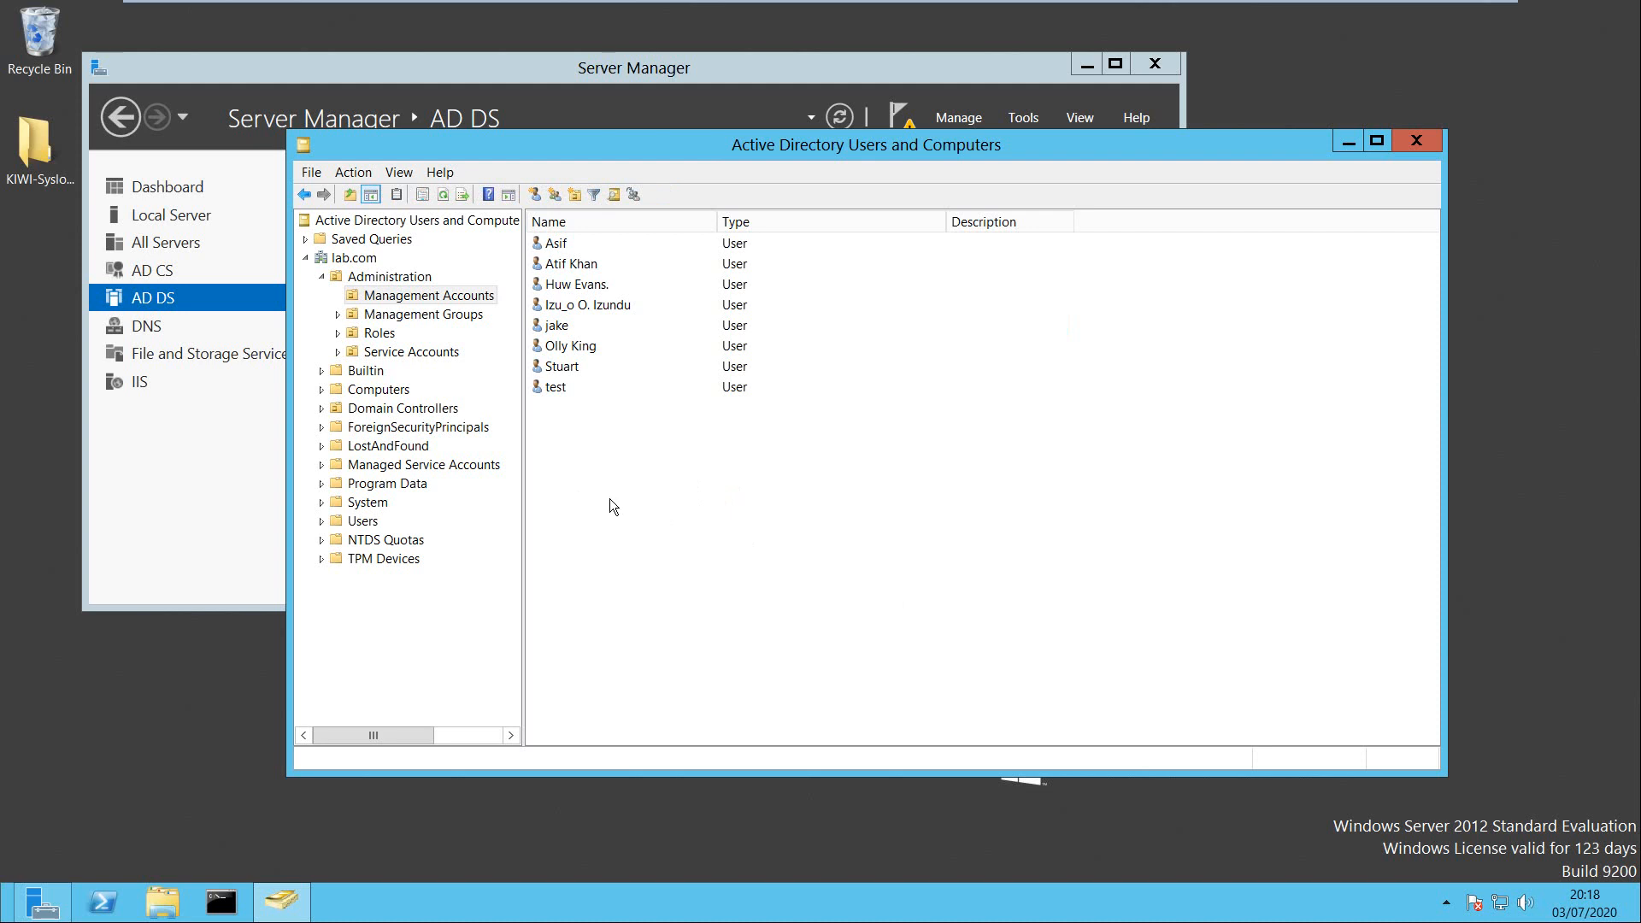
pyautogui.click(591, 285)
pyautogui.rightClick(592, 285)
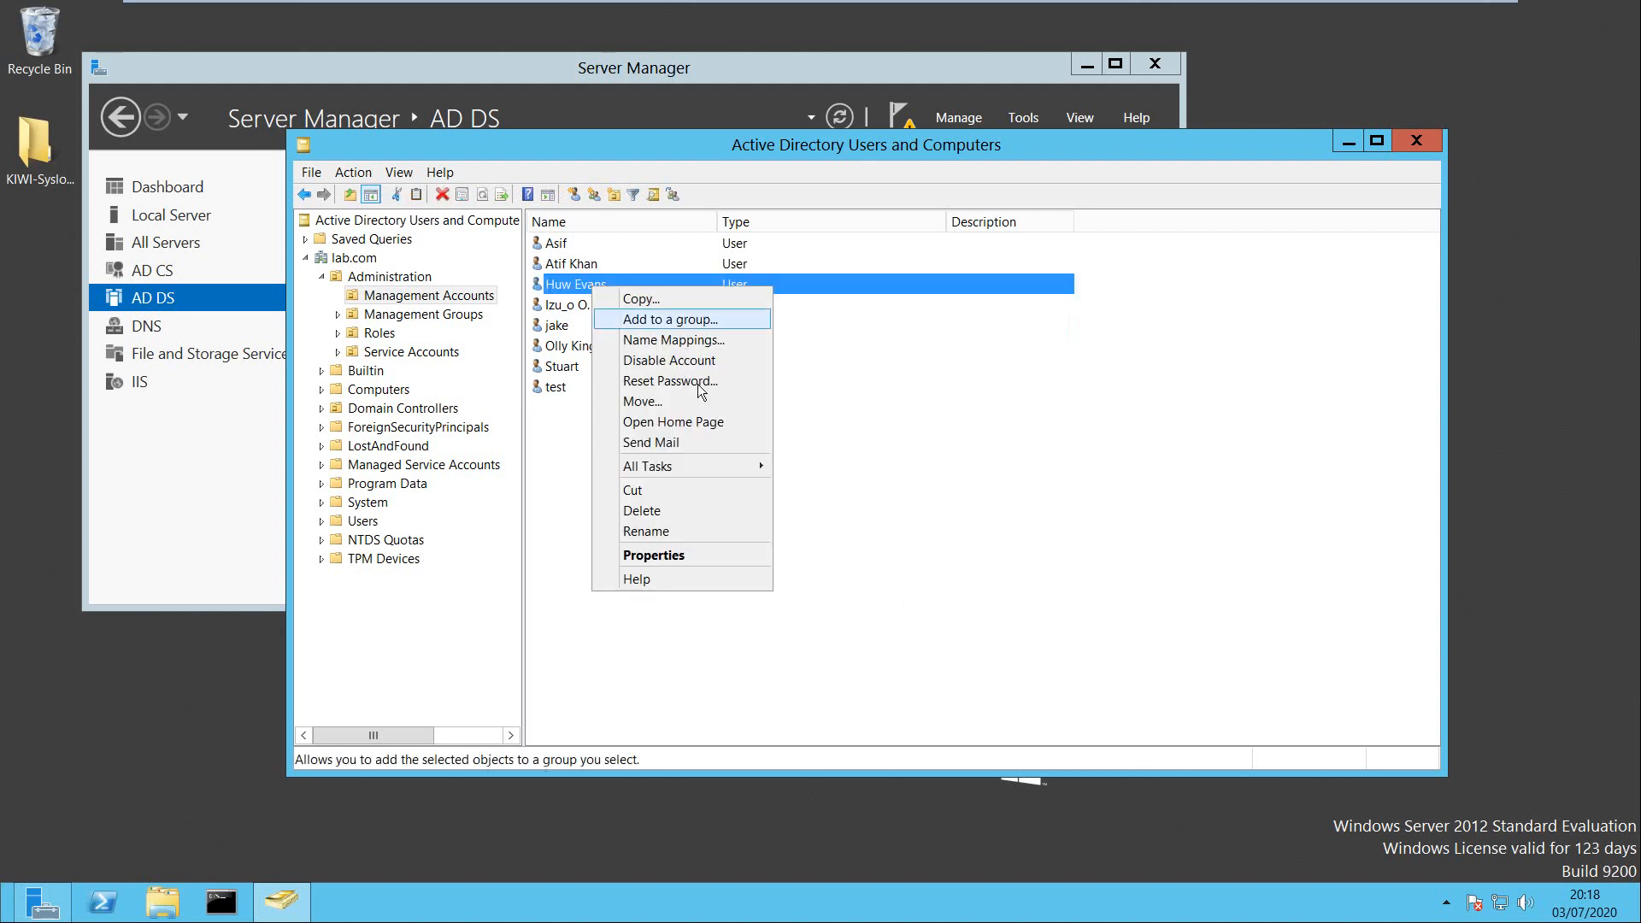
pyautogui.click(688, 555)
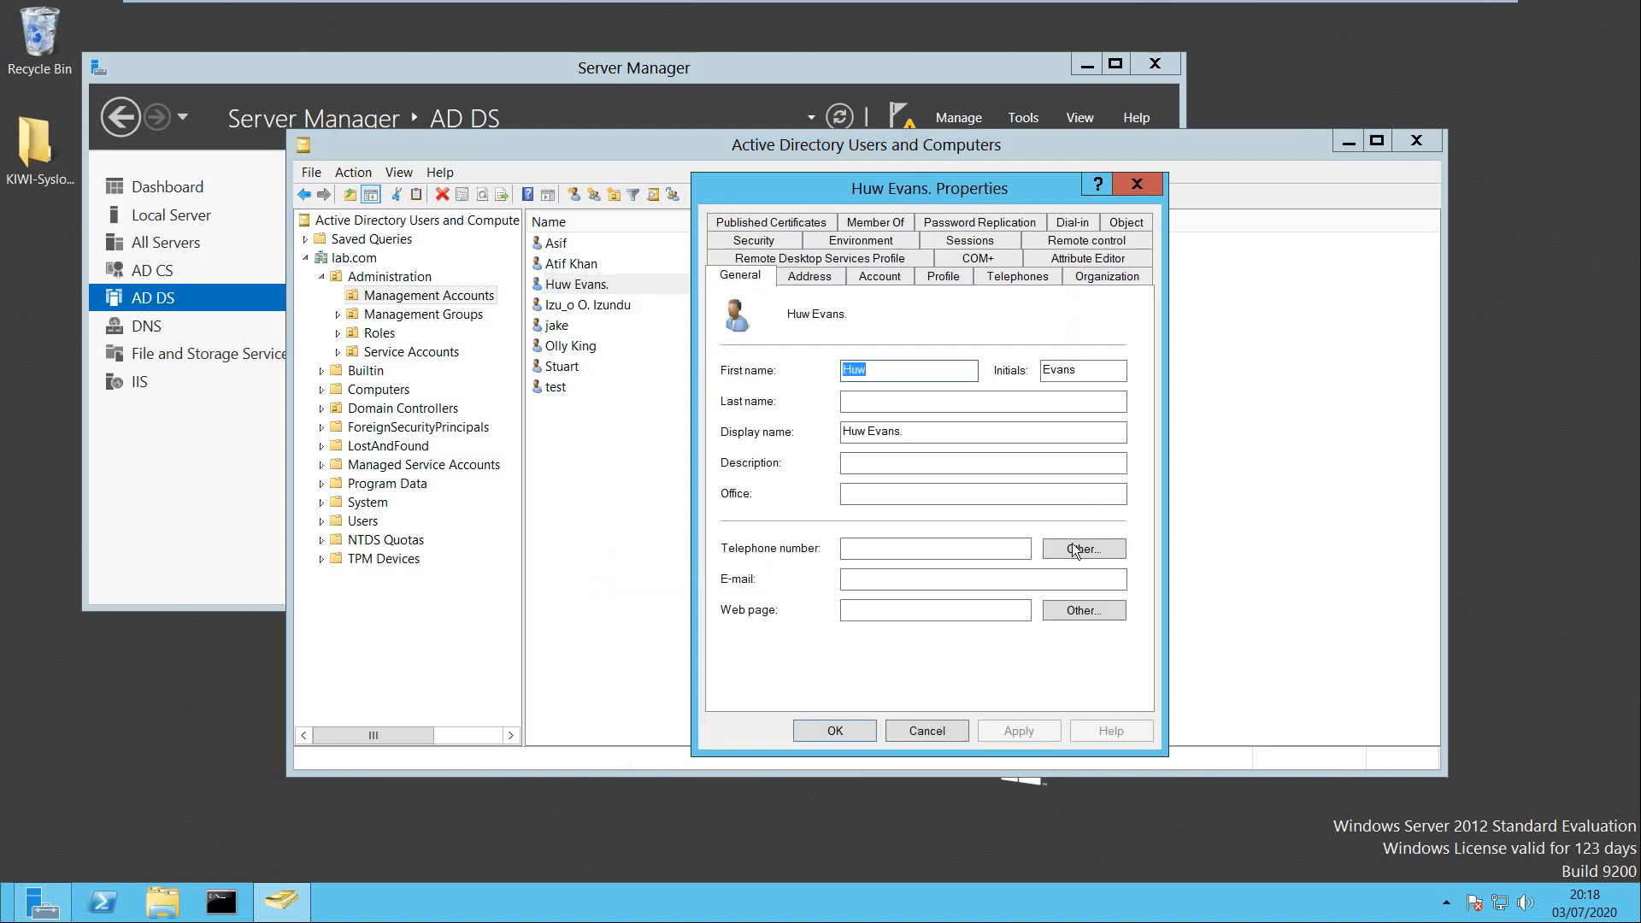
pyautogui.click(1139, 186)
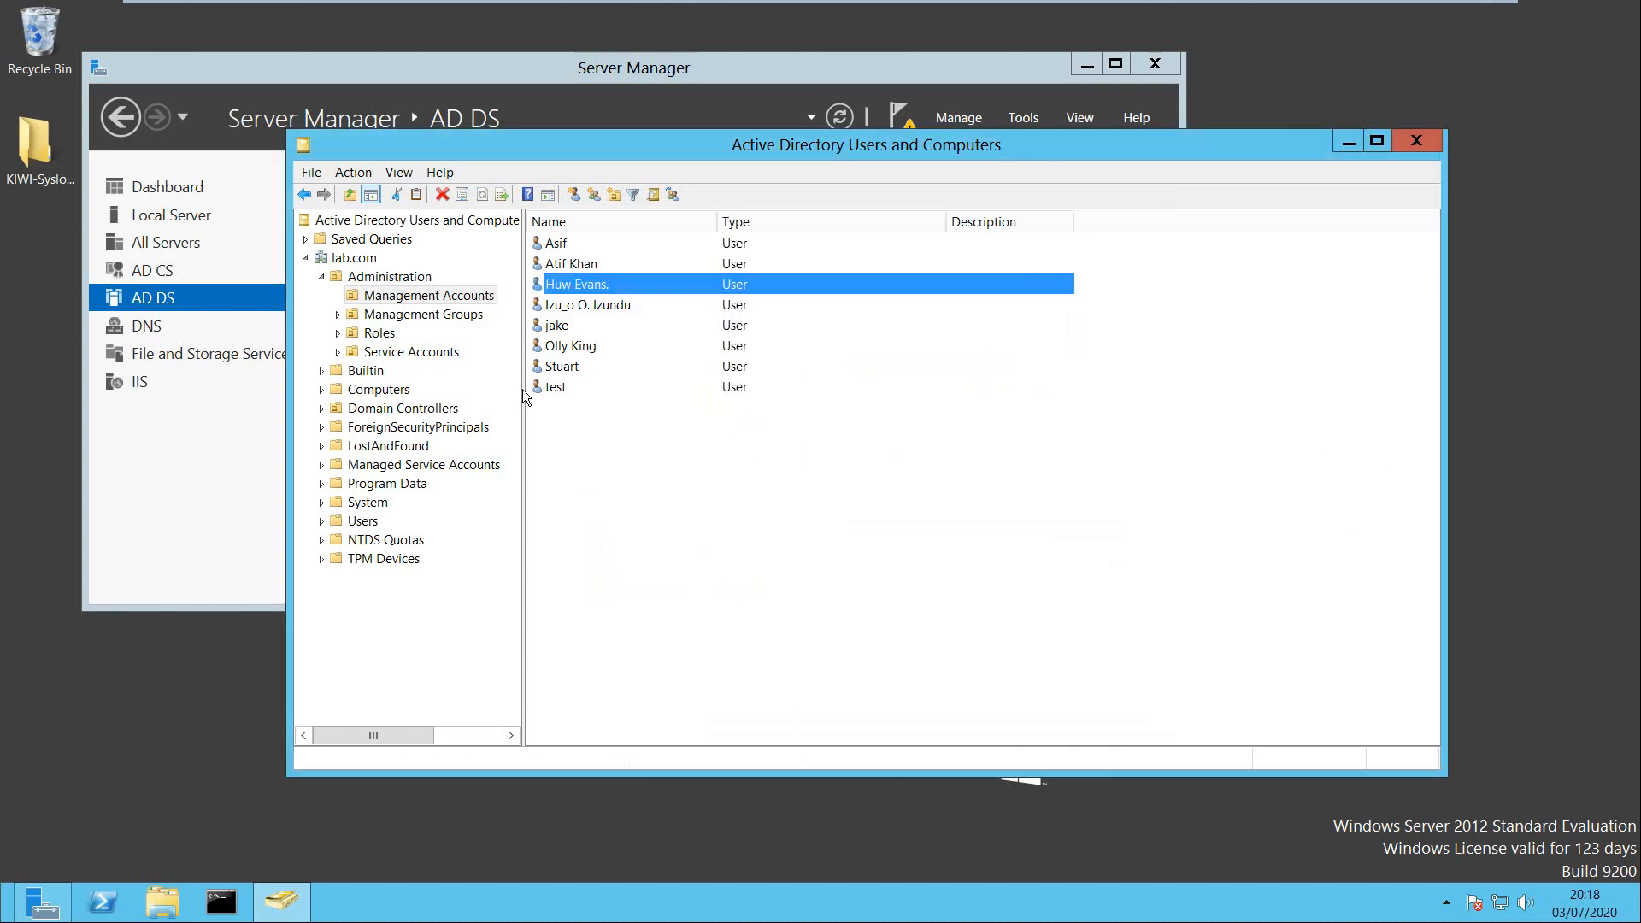
# Clear the fifth user's gidNumber in the Attribute Editor, then apply and save.
pyautogui.click(568, 324)
pyautogui.rightClick(567, 323)
pyautogui.click(674, 593)
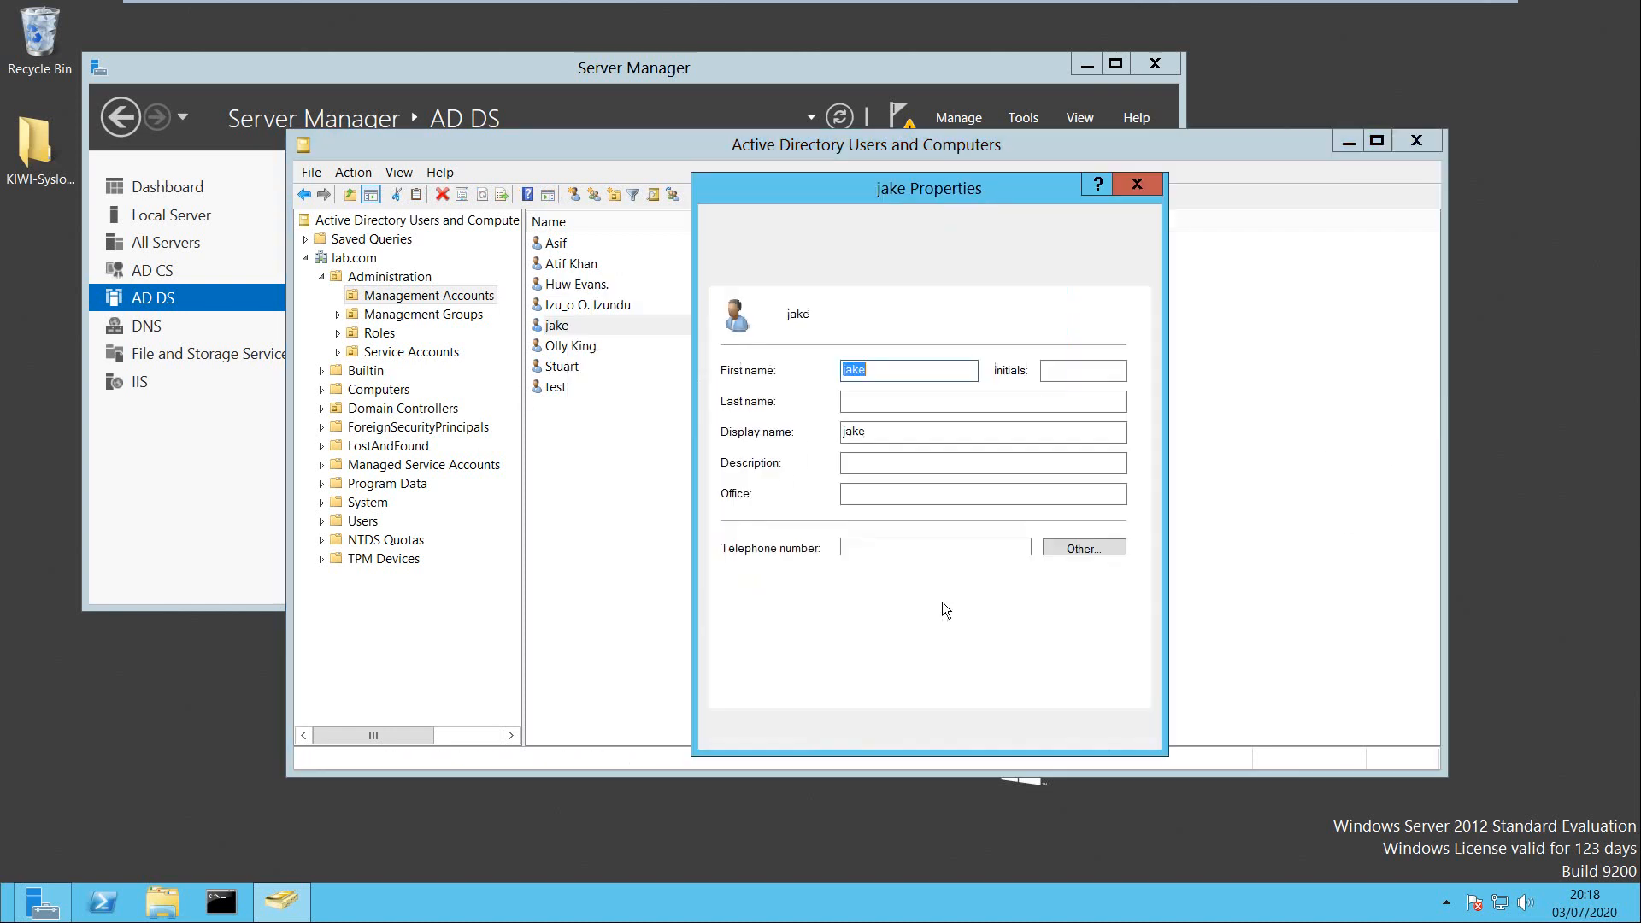
pyautogui.click(1087, 258)
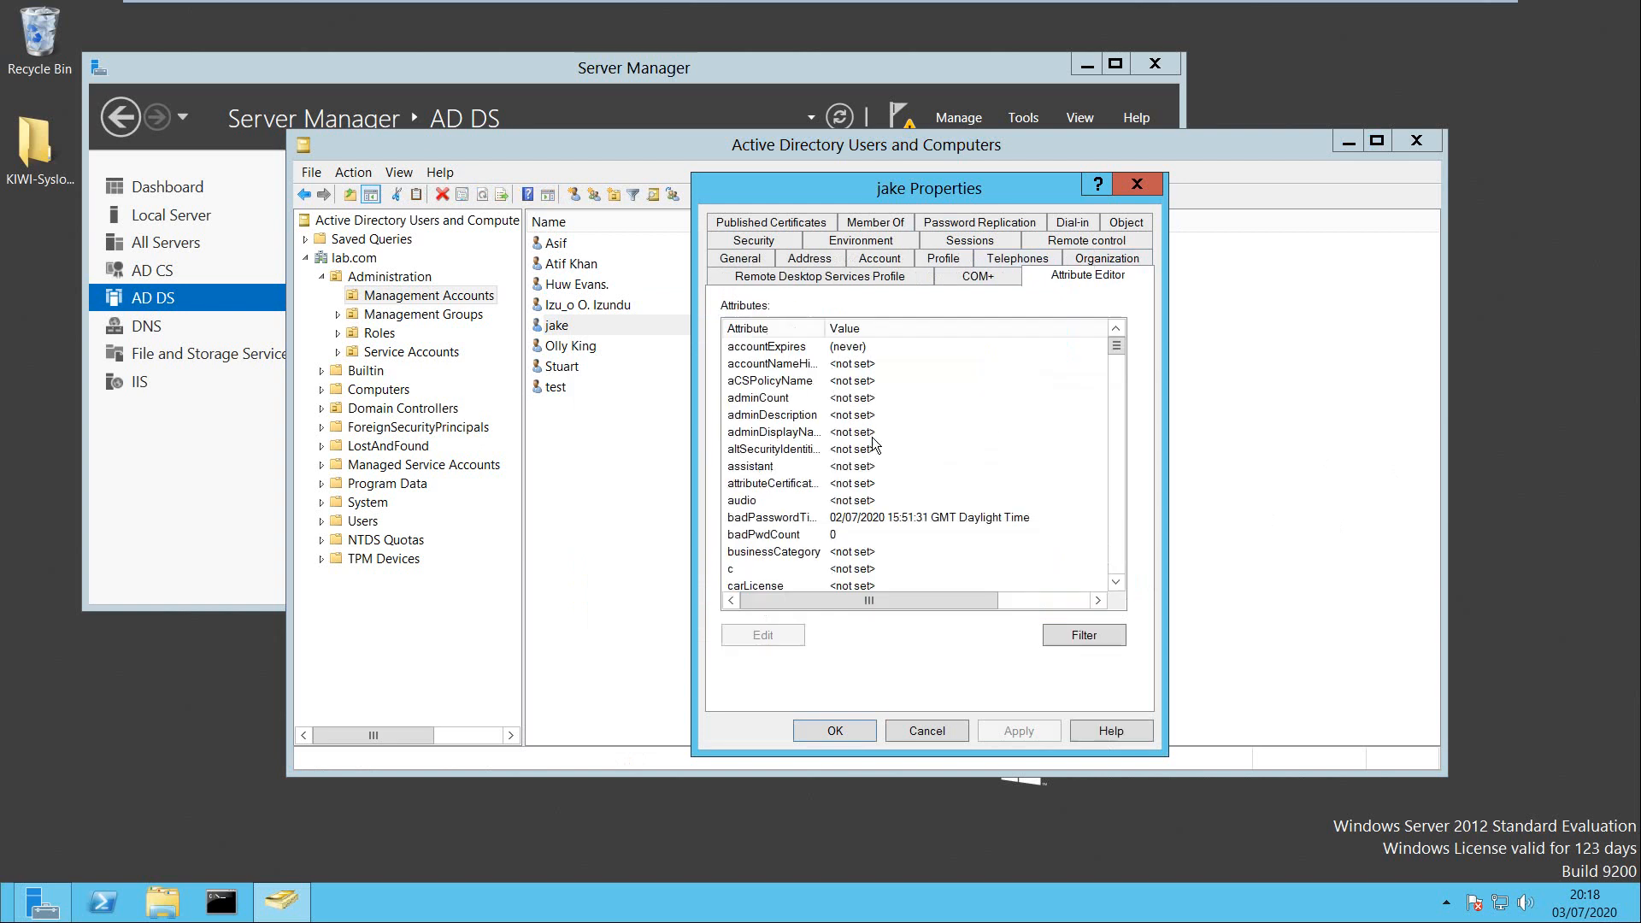
pyautogui.click(783, 449)
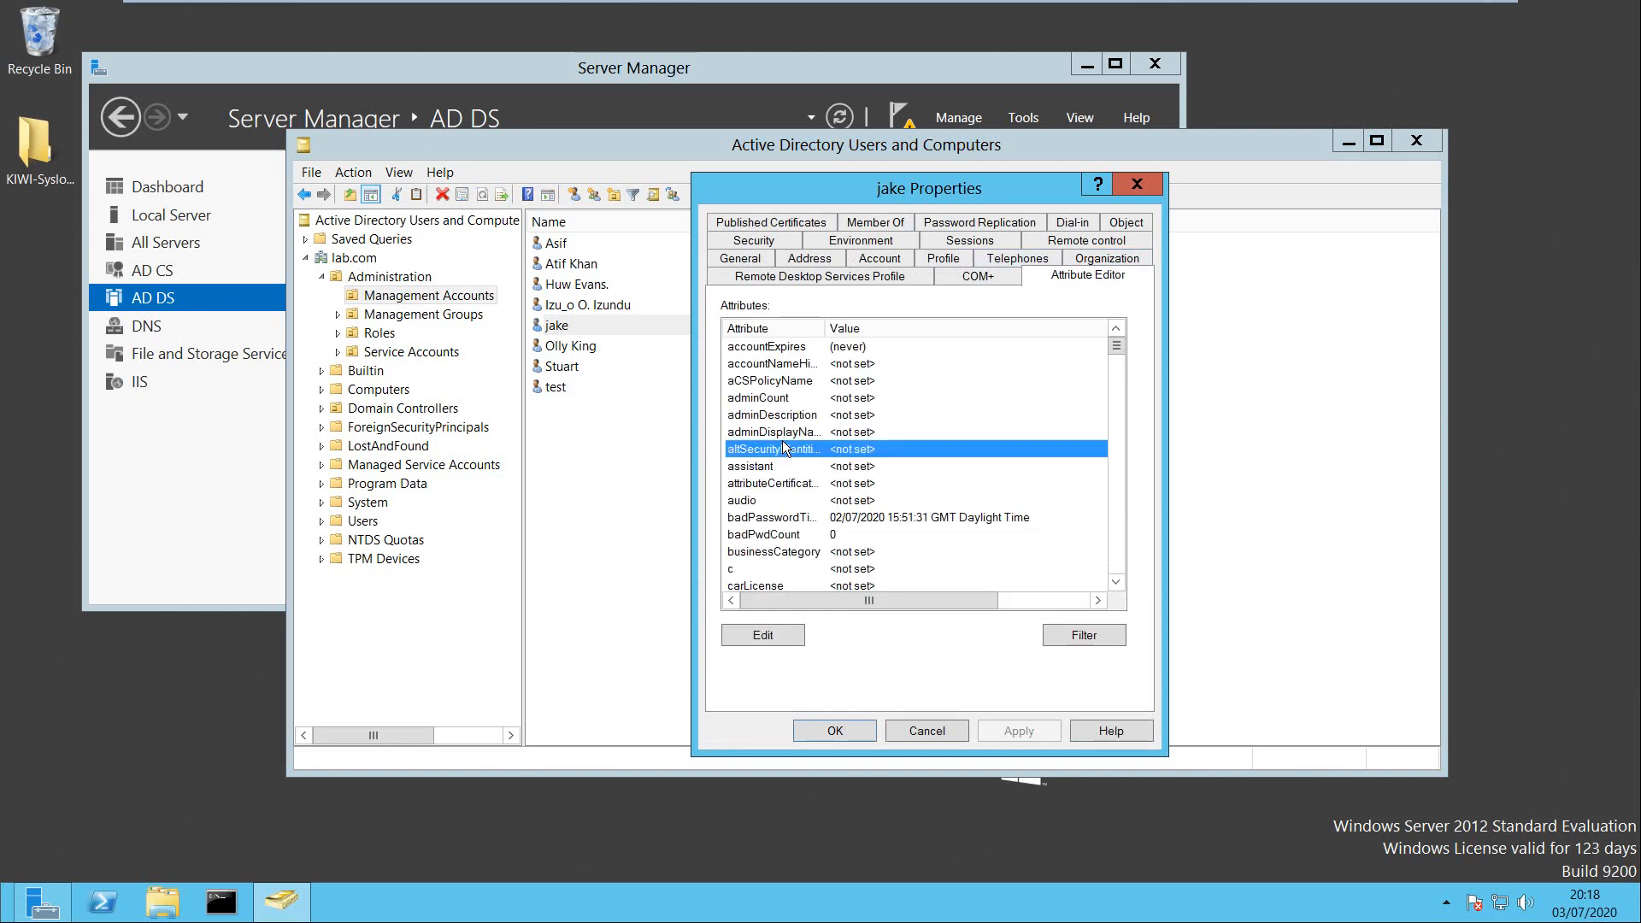
pyautogui.press('g')
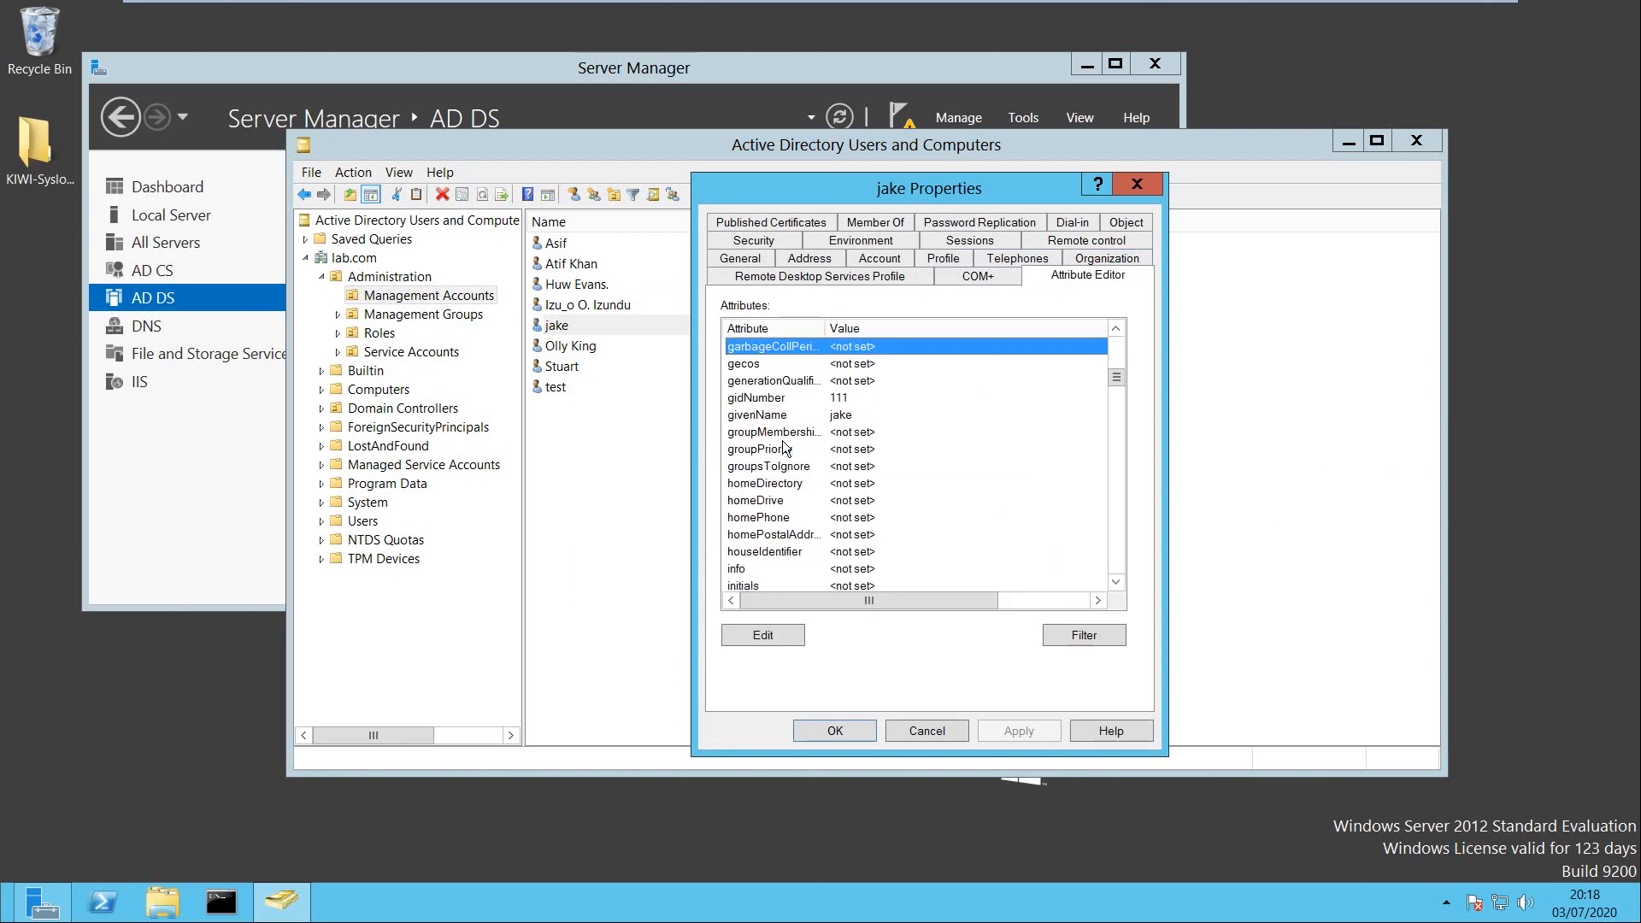
pyautogui.doubleClick(841, 399)
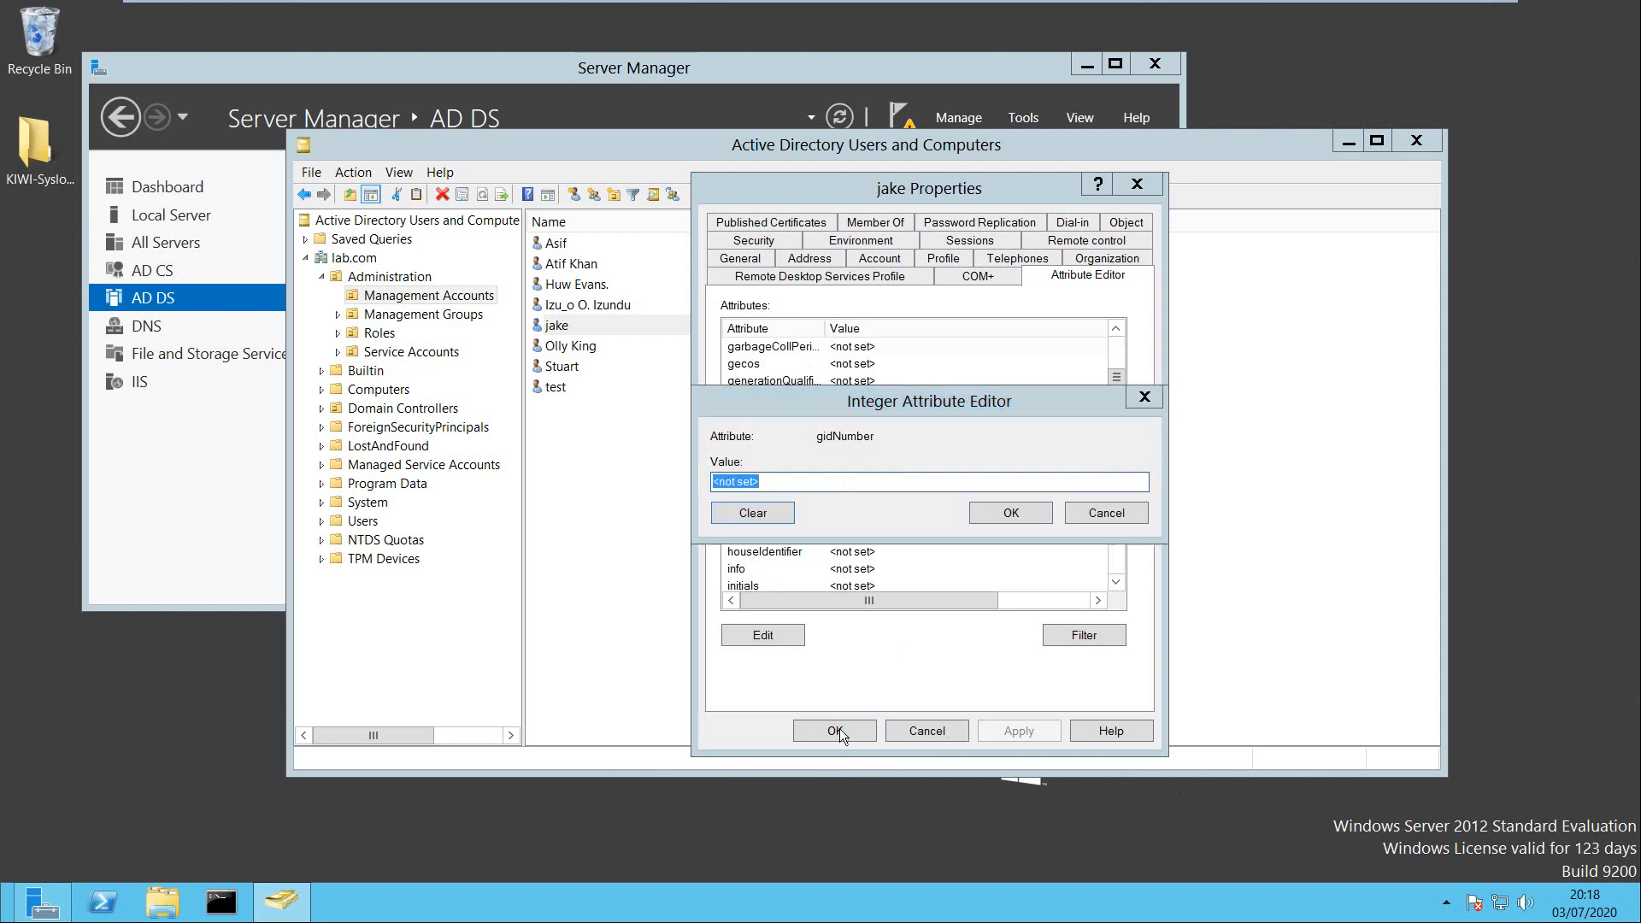
pyautogui.click(1007, 516)
pyautogui.click(1009, 733)
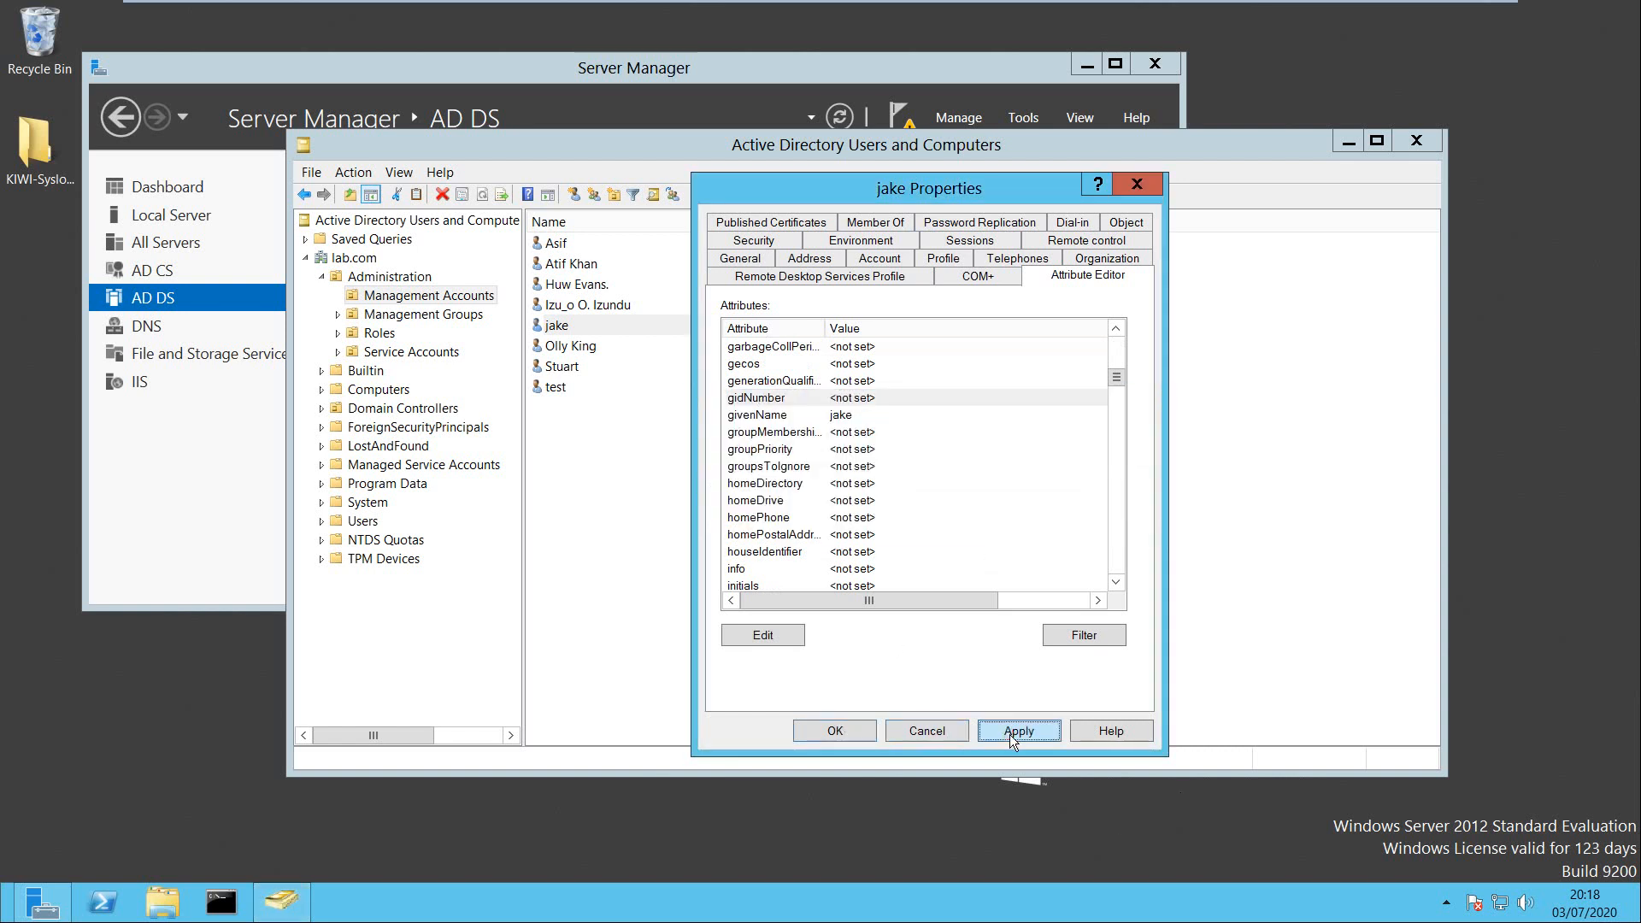
pyautogui.click(836, 732)
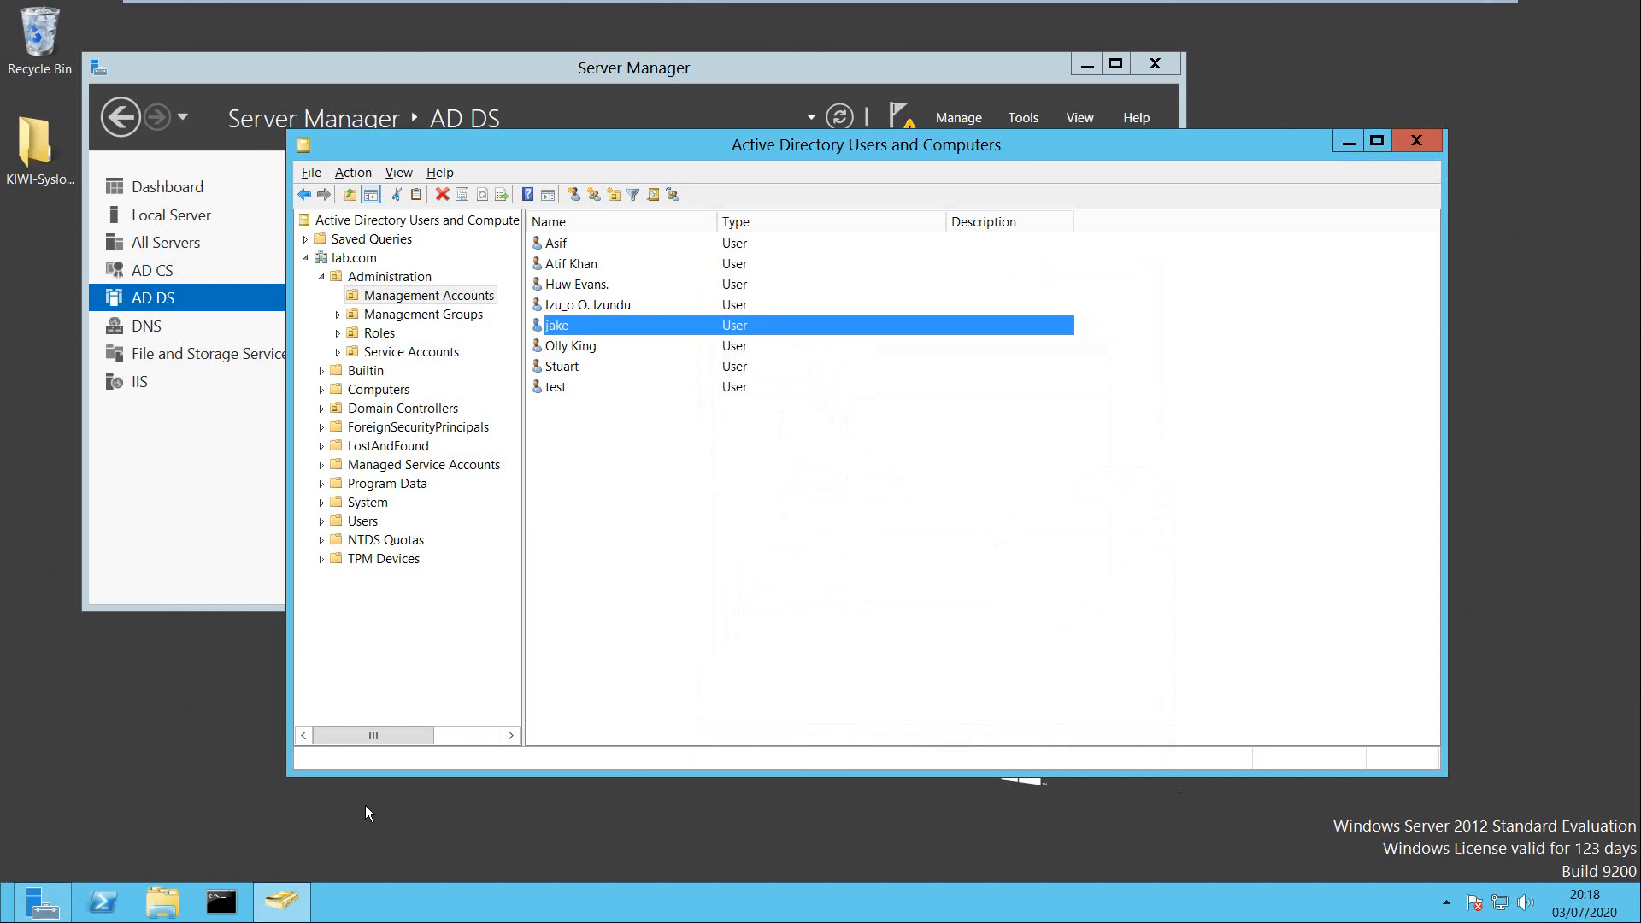
pyautogui.press('alt')
pyautogui.click(510, 797)
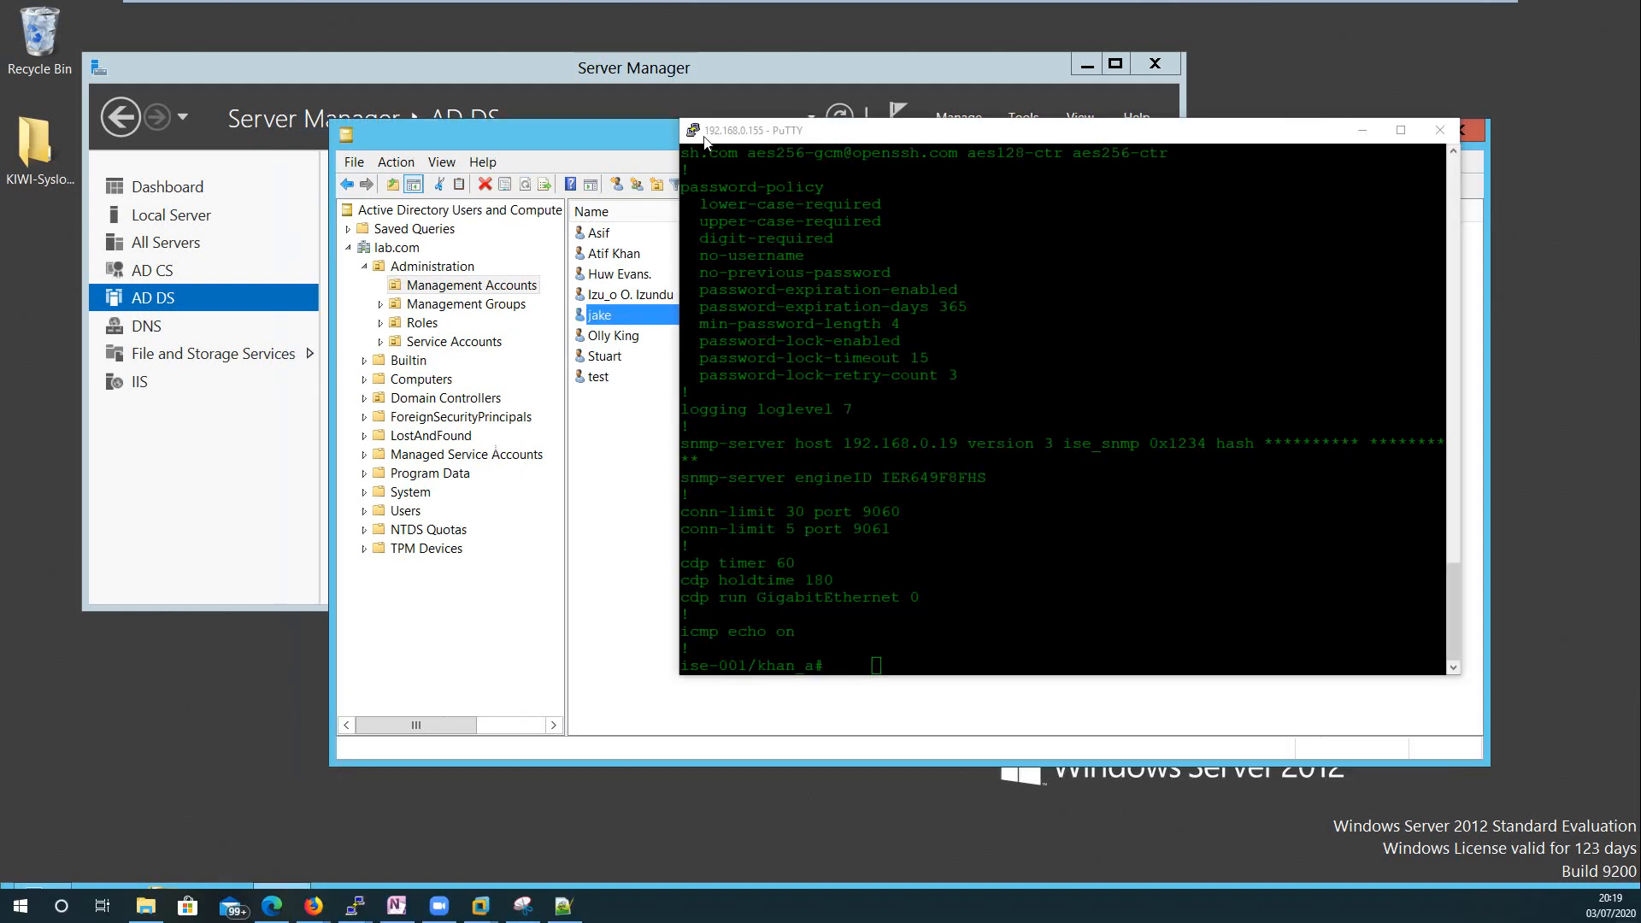
# Duplicate the PuTTY session to 192.168.0.155 and log in as the AD user without a gidNumber. Access is denied, then close the session.
pyautogui.click(693, 131)
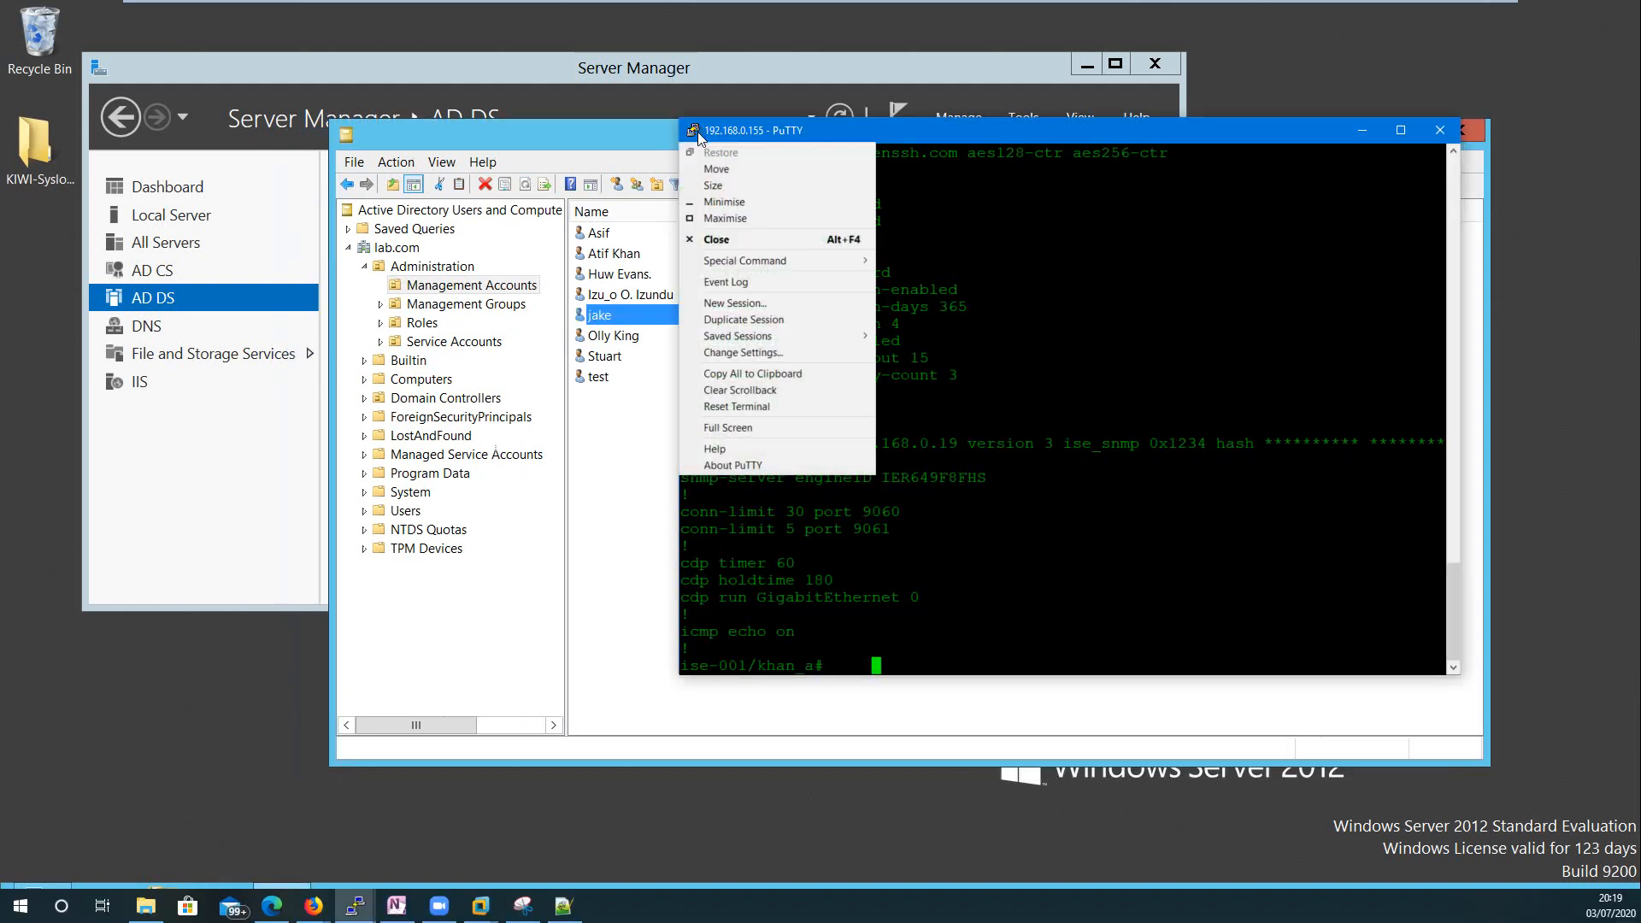
pyautogui.click(747, 328)
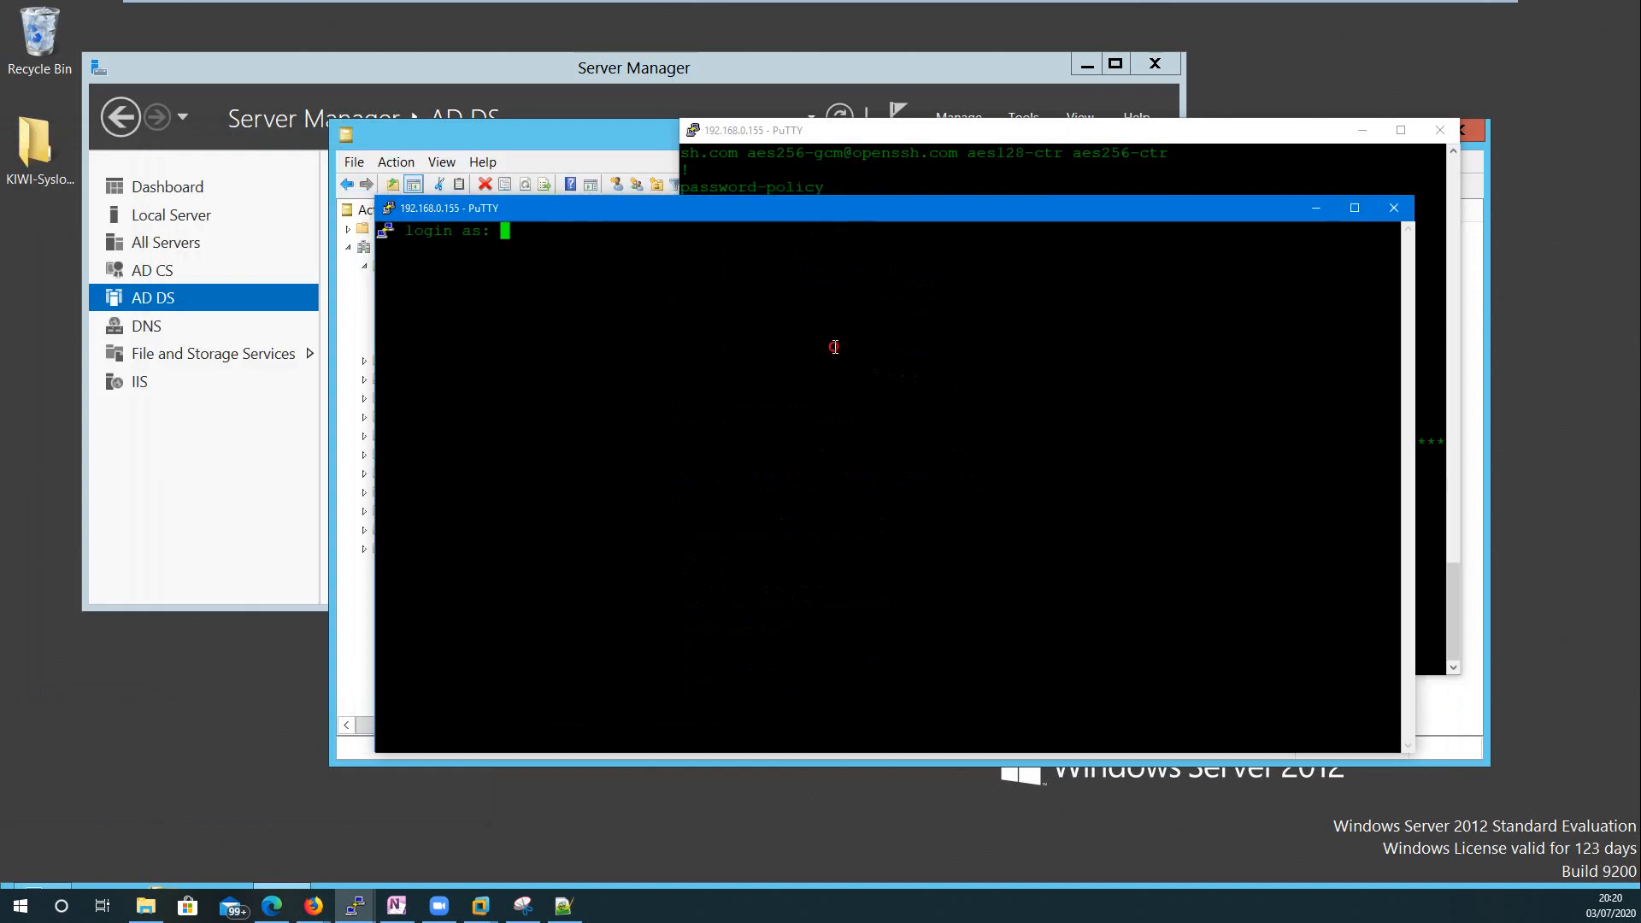
pyautogui.write('jake_c')
pyautogui.press('Return')
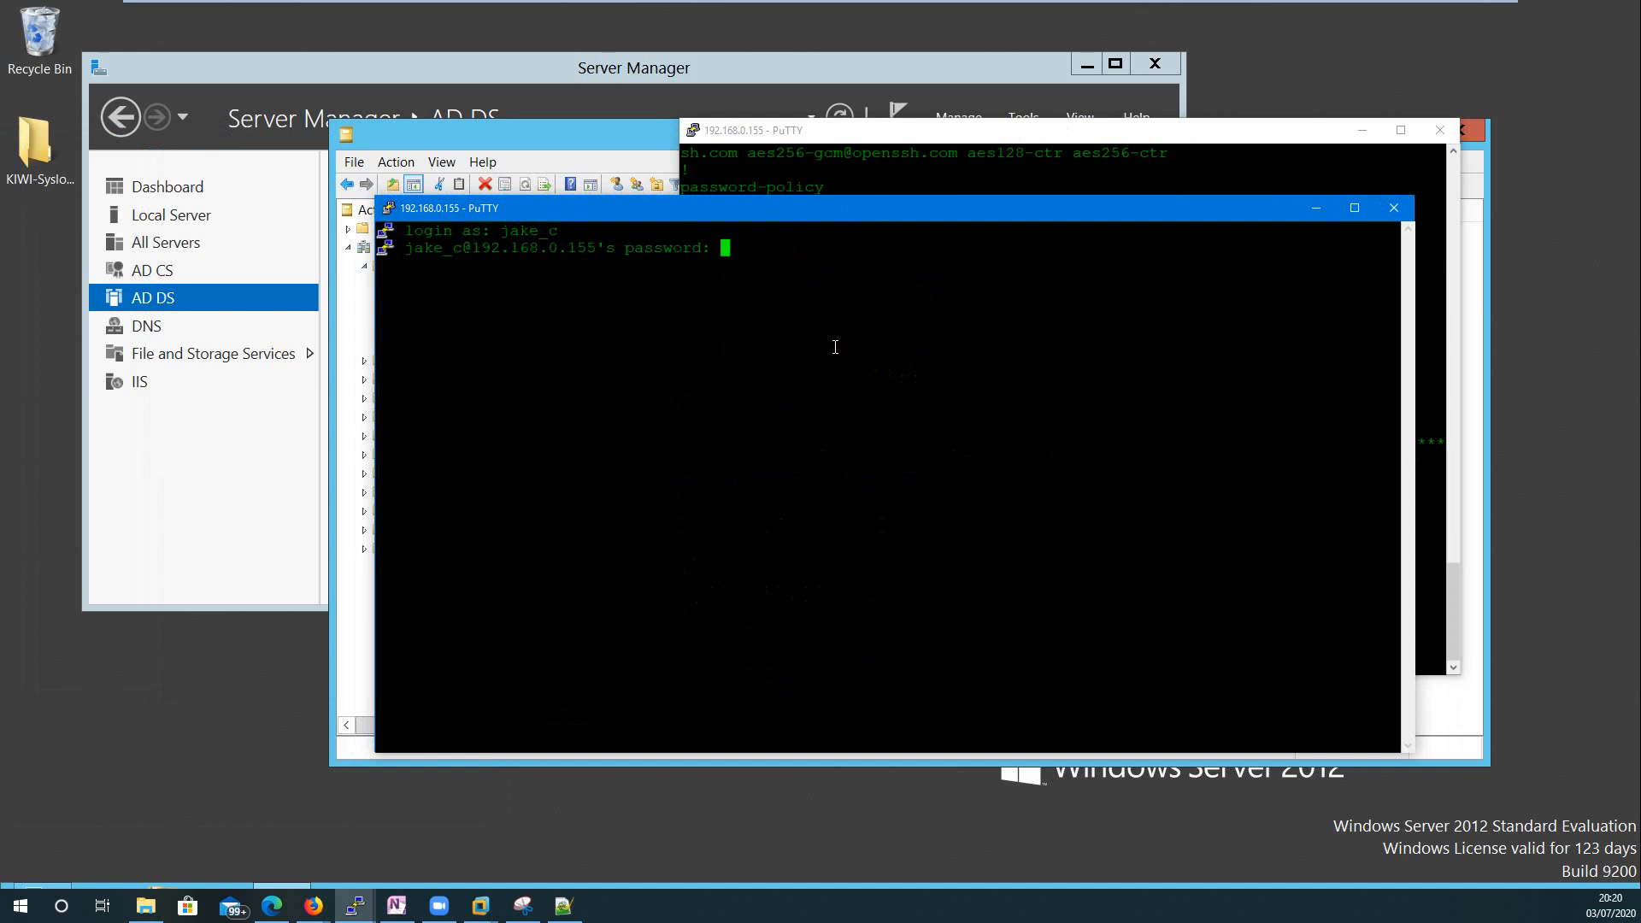
pyautogui.press('Return')
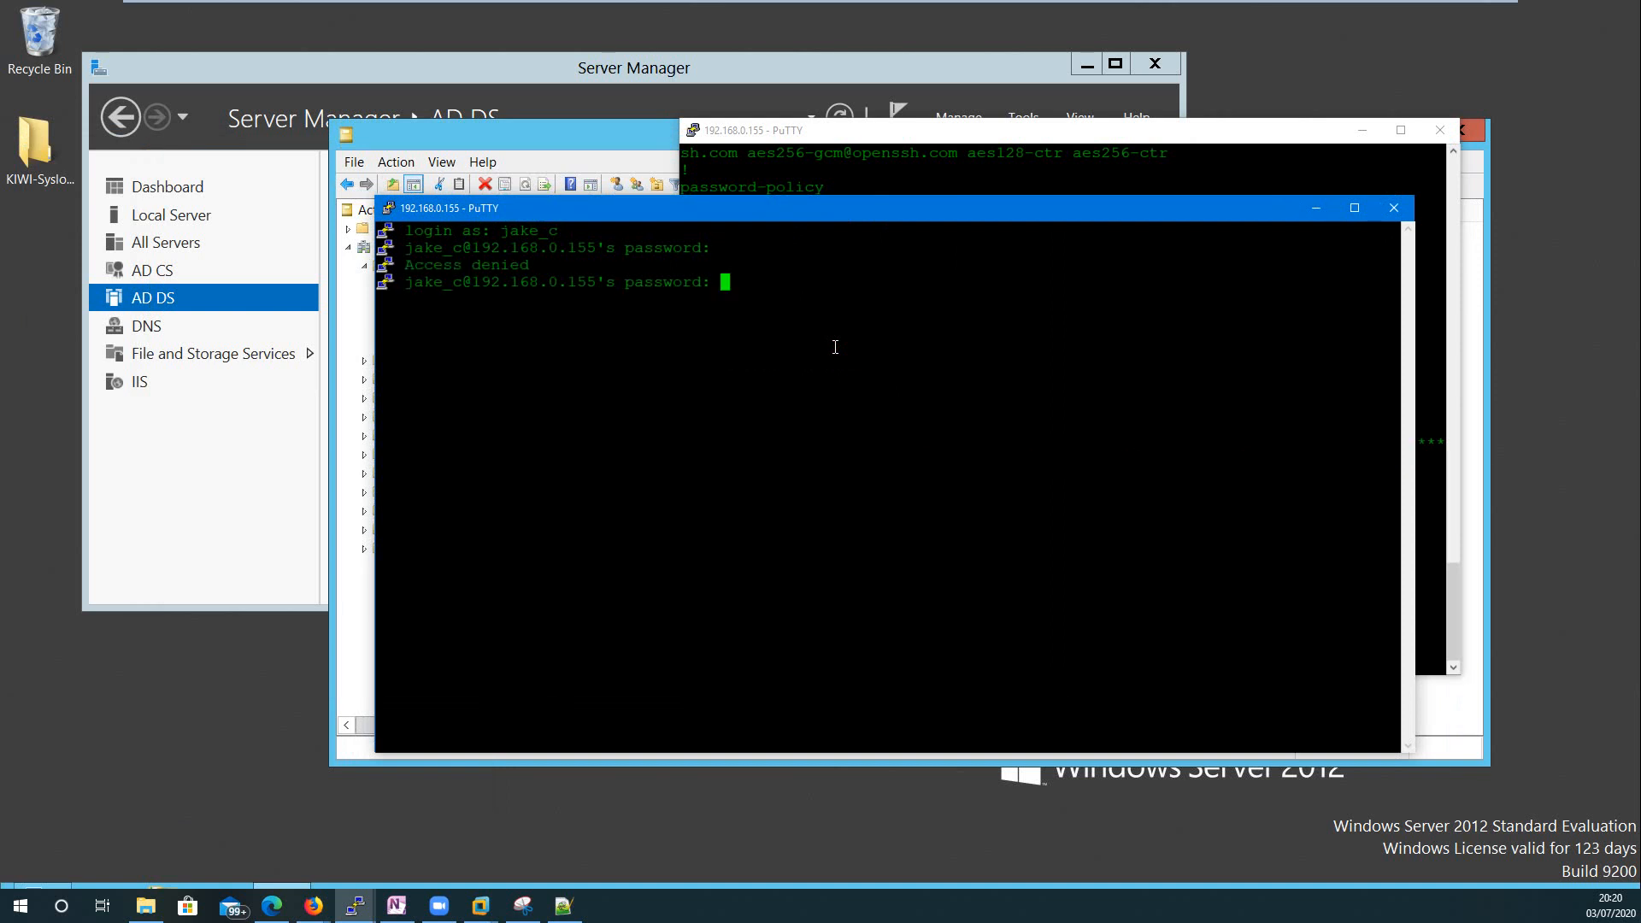
pyautogui.click(1394, 208)
pyautogui.click(835, 517)
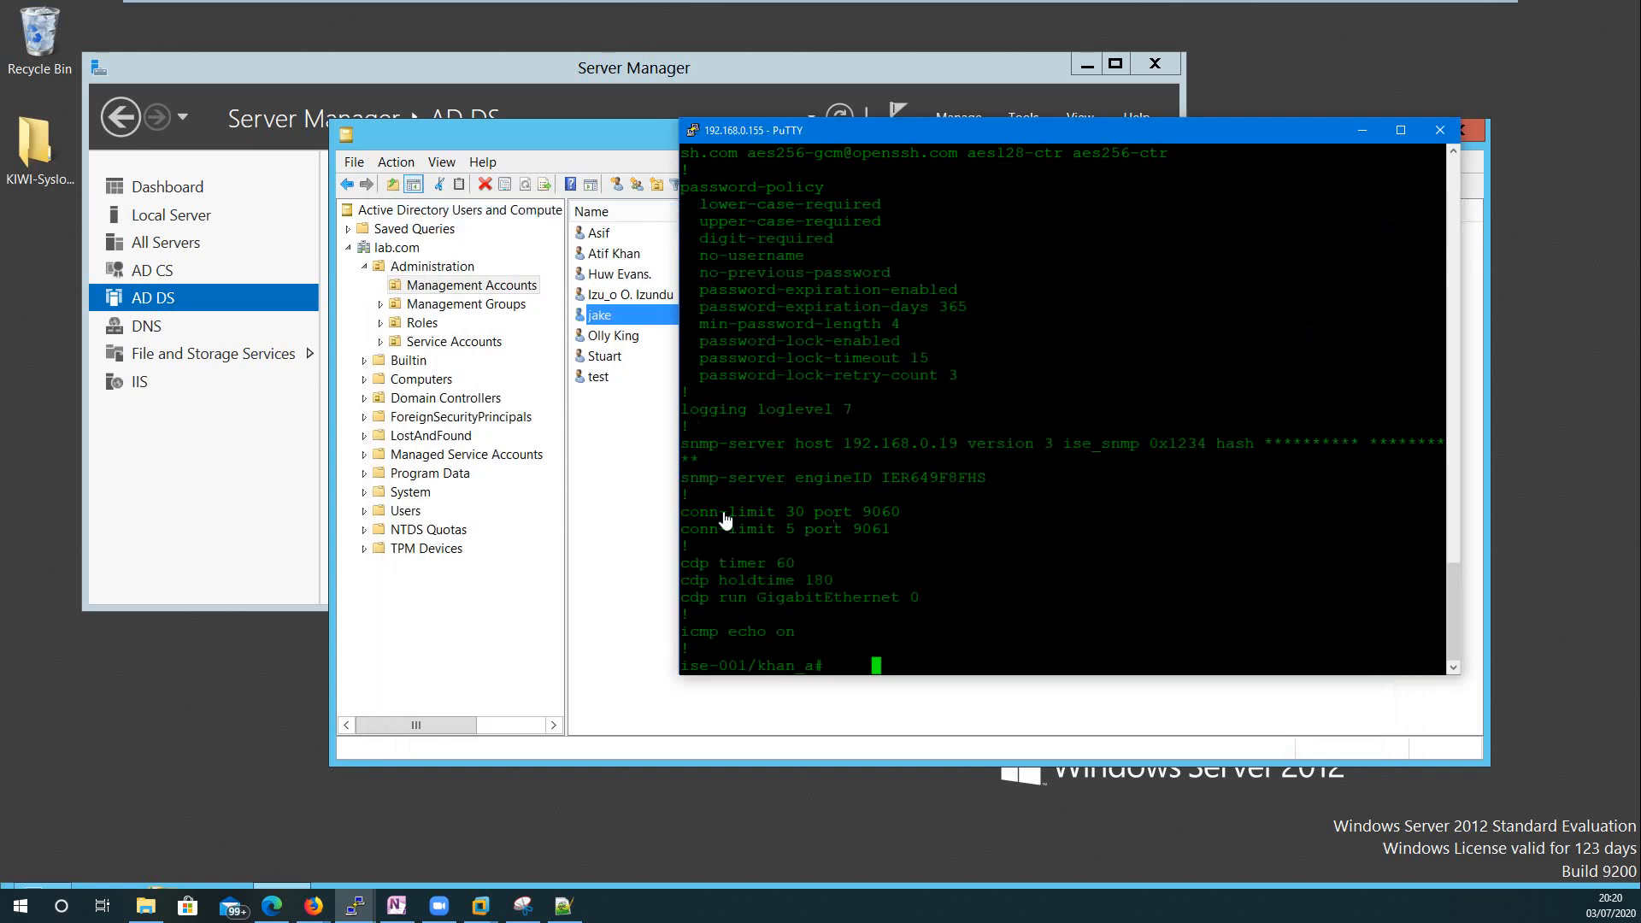
# Bring Active Directory Users and Computers to the front with the Management Accounts user list unselected.
pyautogui.click(758, 555)
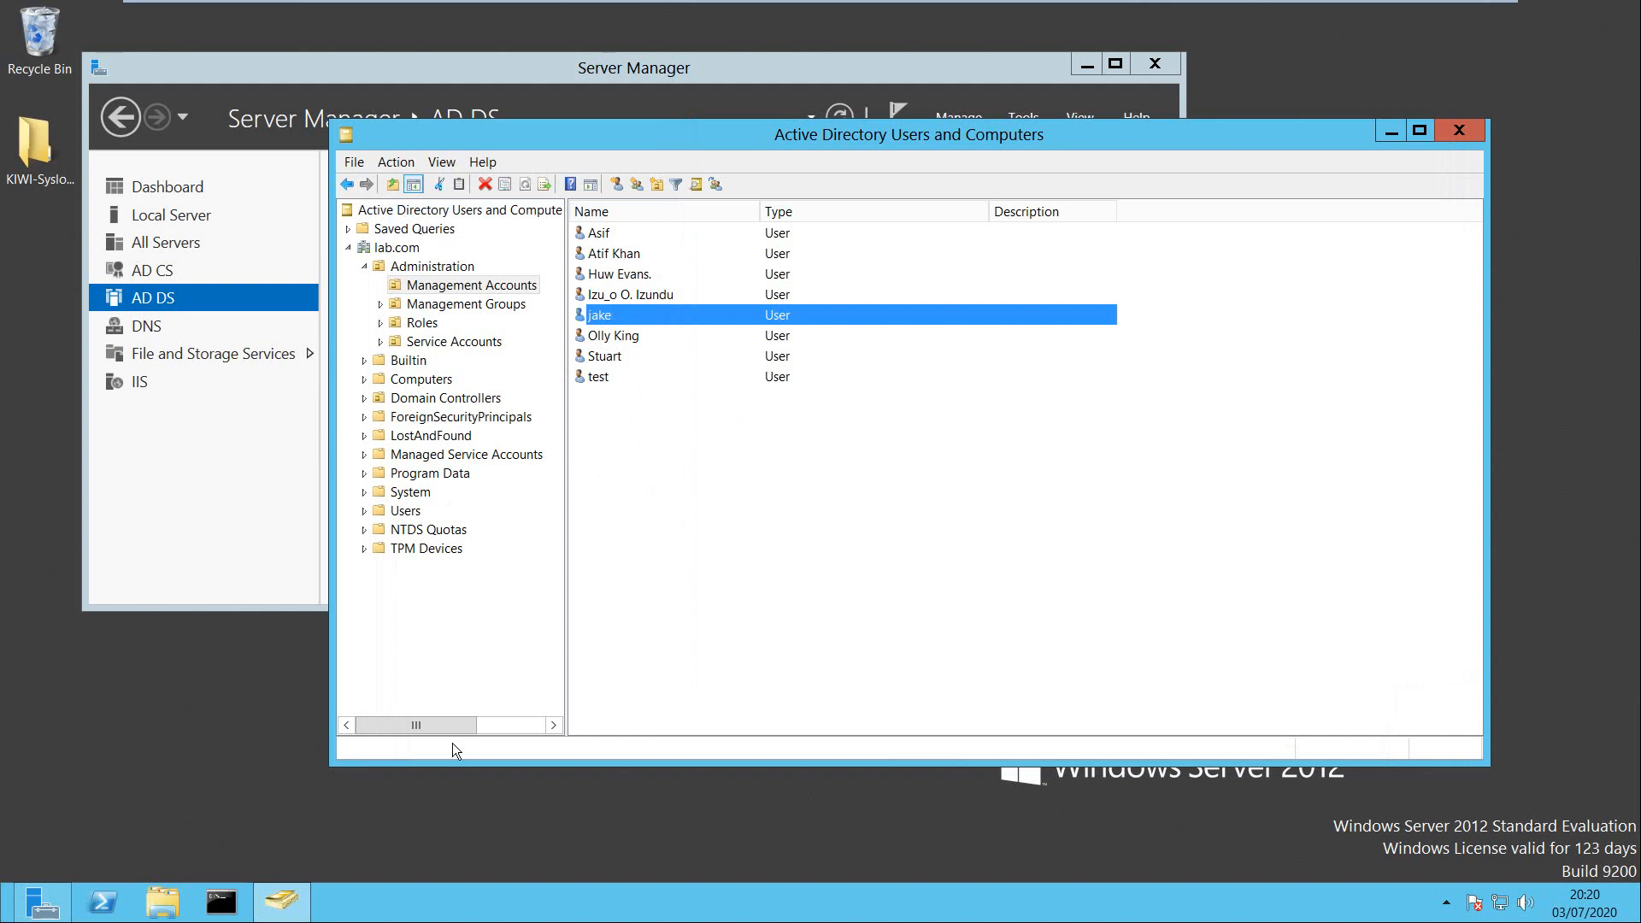
pyautogui.click(906, 540)
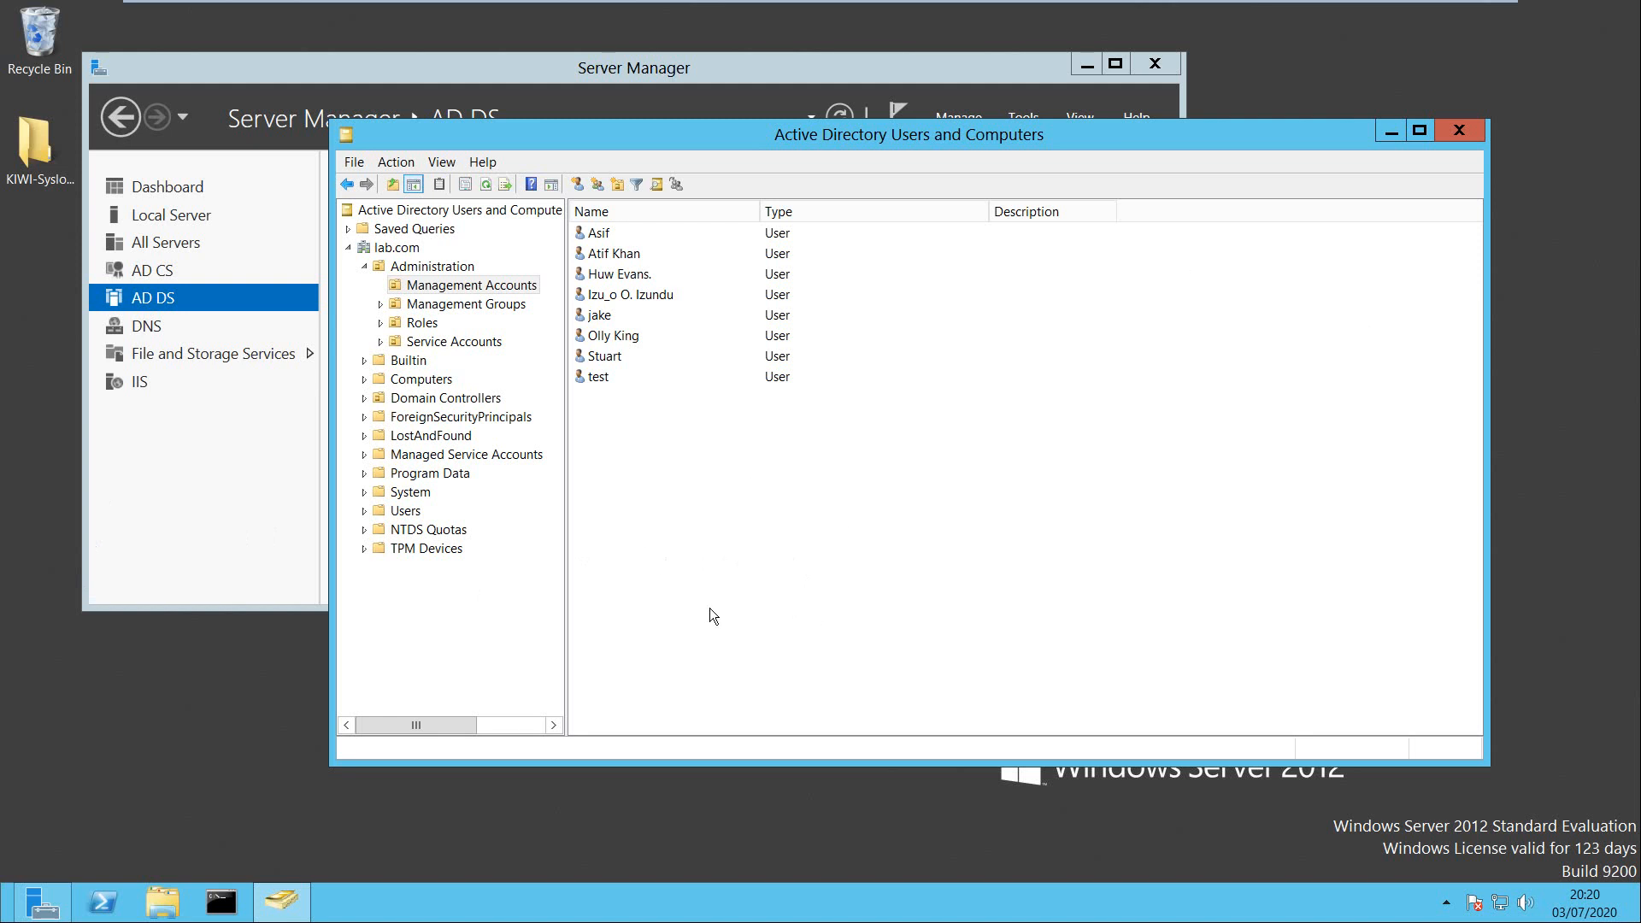
pyautogui.press('alt')
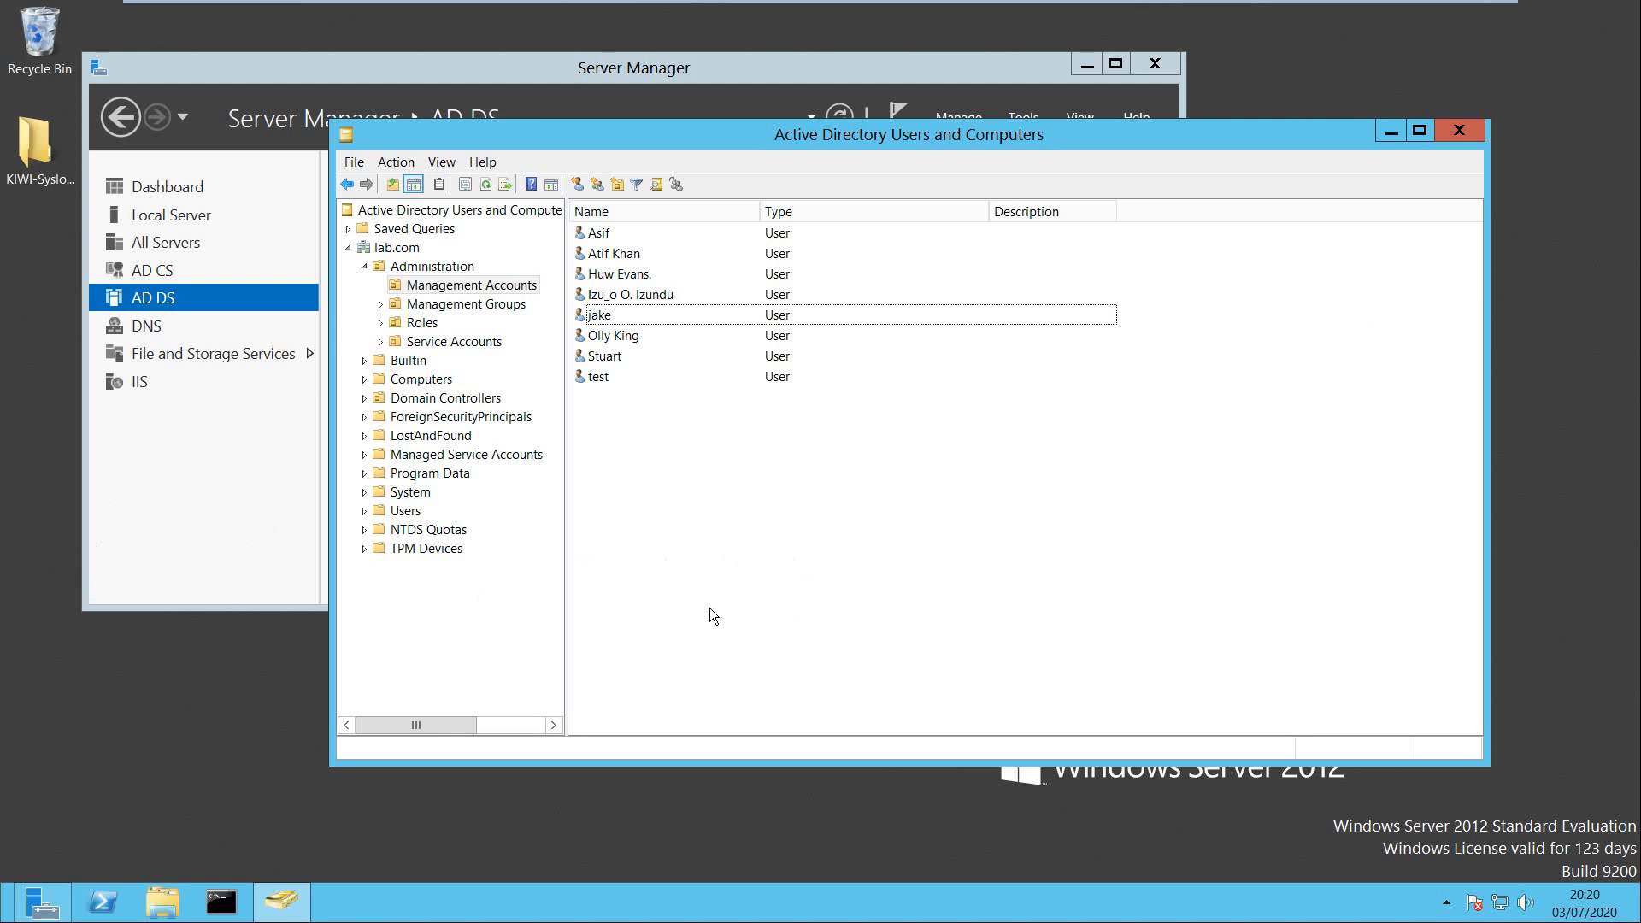